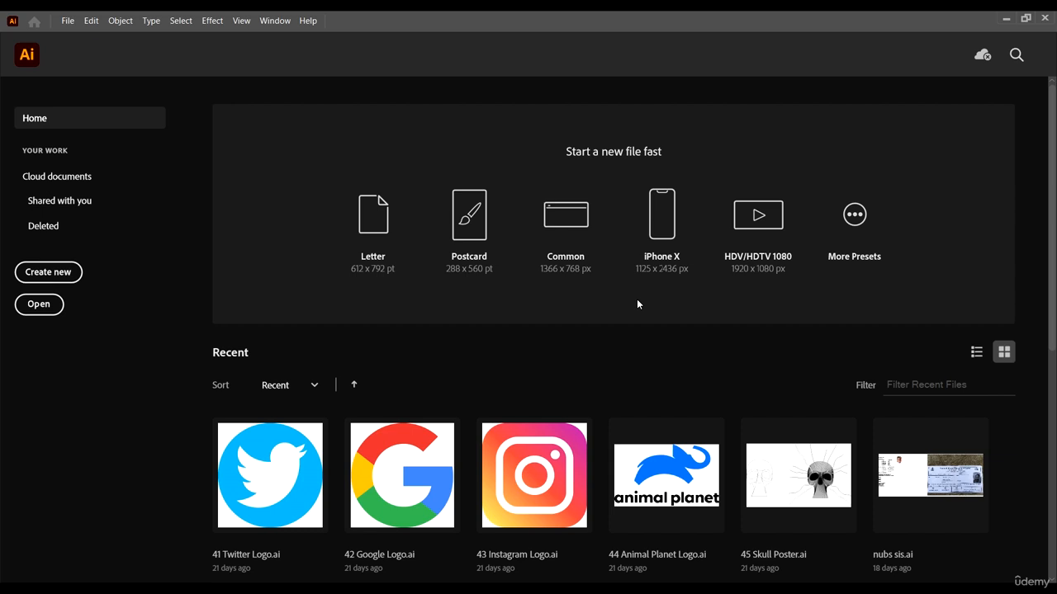
Step: Create a new document from the Common 1366 x 768 px preset
left_click(575, 221)
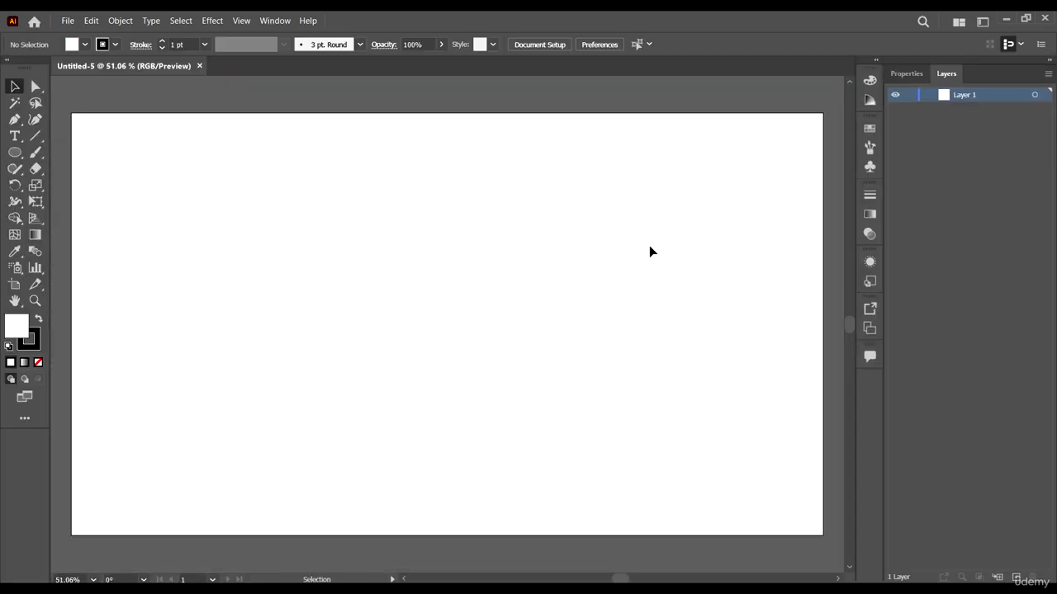
scroll(549, 262, "down", 1)
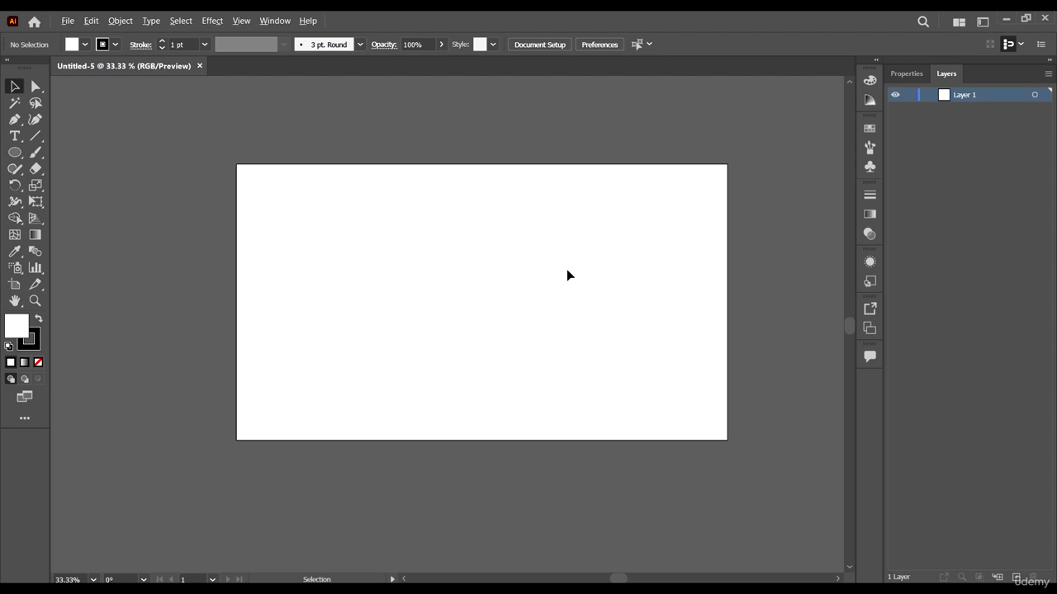
scroll(547, 267, "up", 2)
scroll(263, 215, "down", 1)
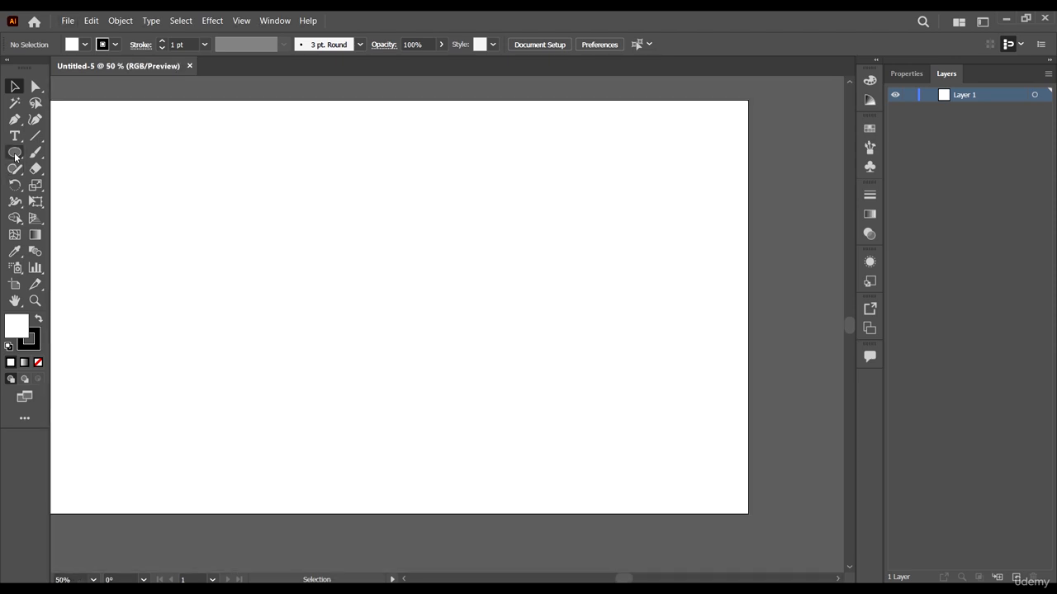
Step: Draw a circle about 359 px across near the middle of the artboard with the Ellipse tool
left_click(15, 154)
left_click(16, 151)
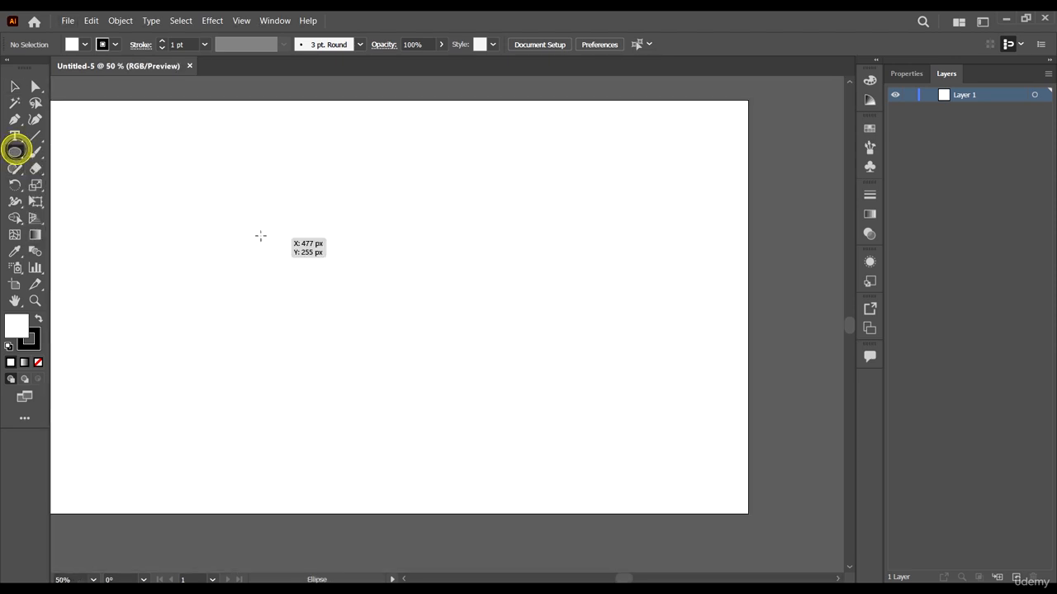
left_click_drag(285, 221, 478, 414)
left_click(13, 85)
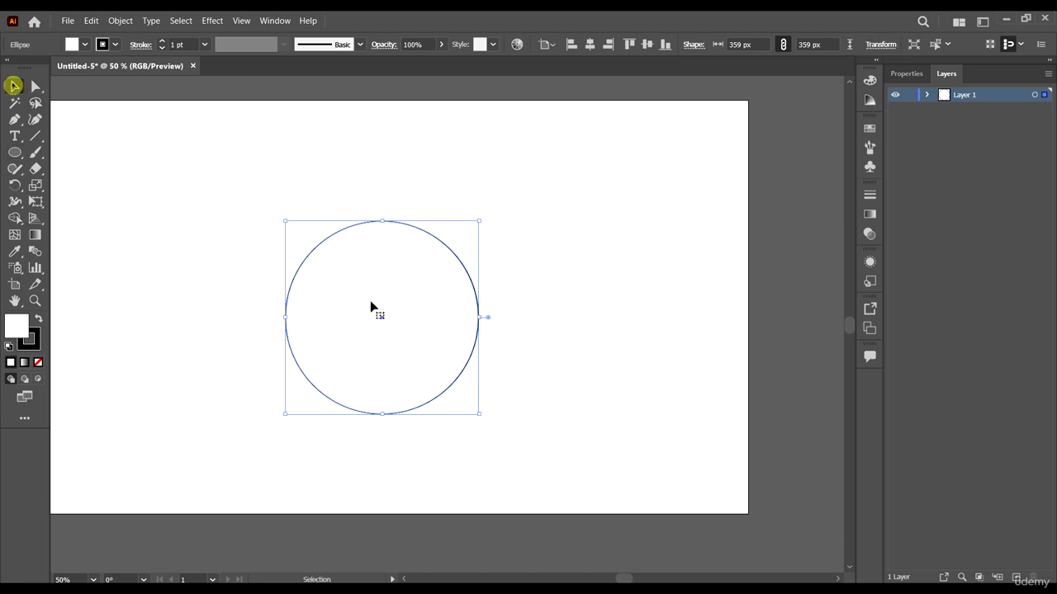
left_click_drag(466, 270, 485, 256)
scroll(485, 256, "down", 1)
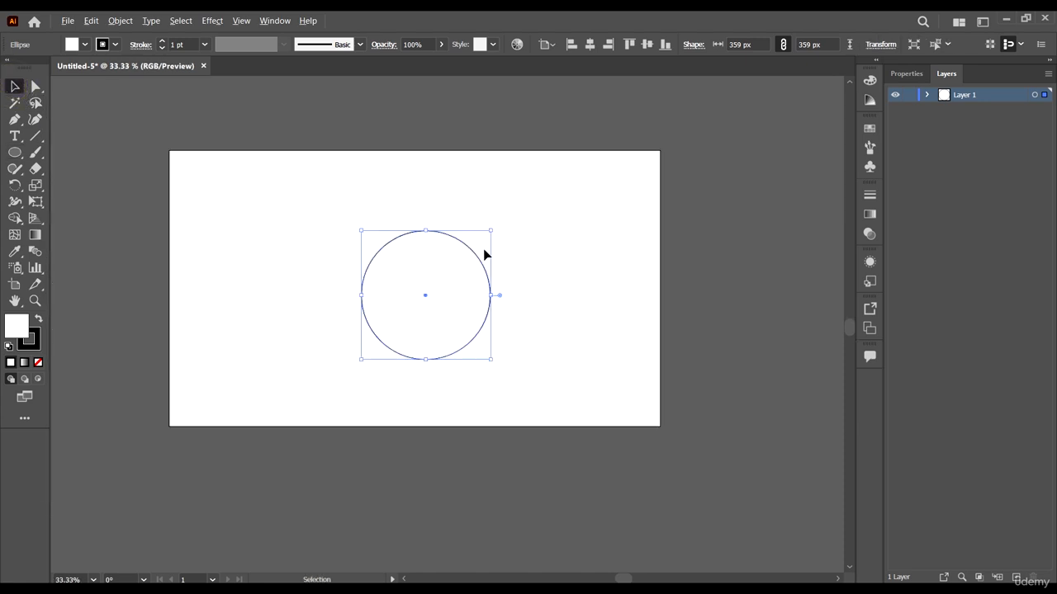
Step: Fill the circle with pure red and set its stroke to none
left_click(84, 44)
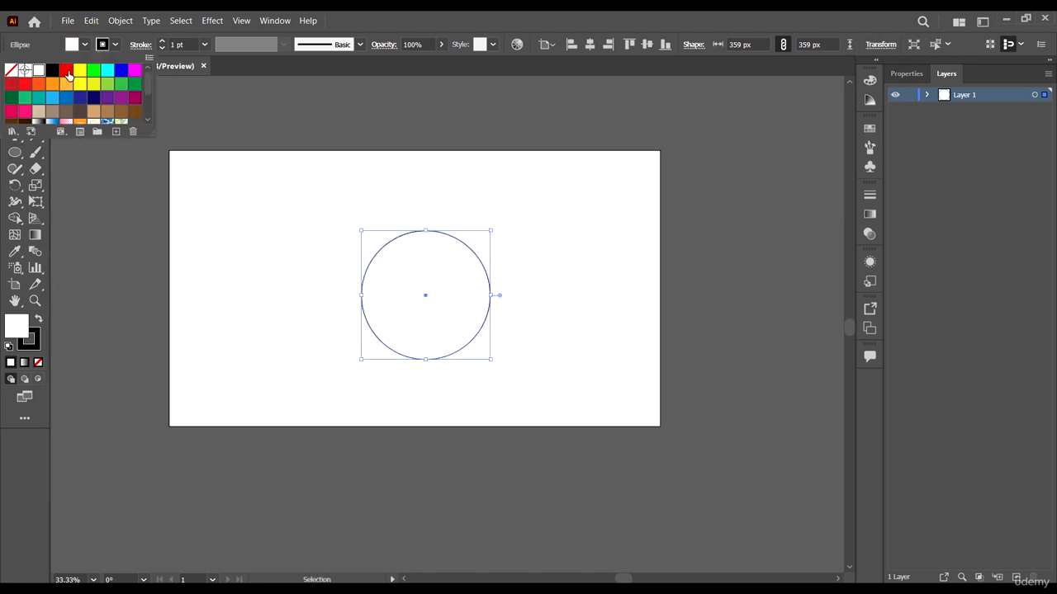
left_click(68, 76)
left_click(107, 44)
left_click(111, 44)
left_click(8, 68)
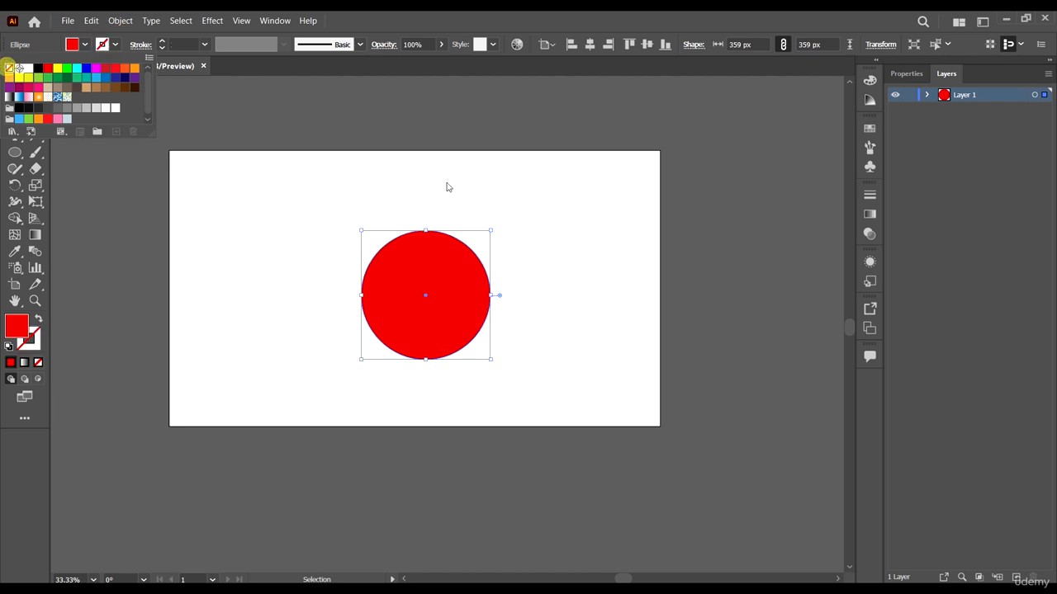
left_click(487, 168)
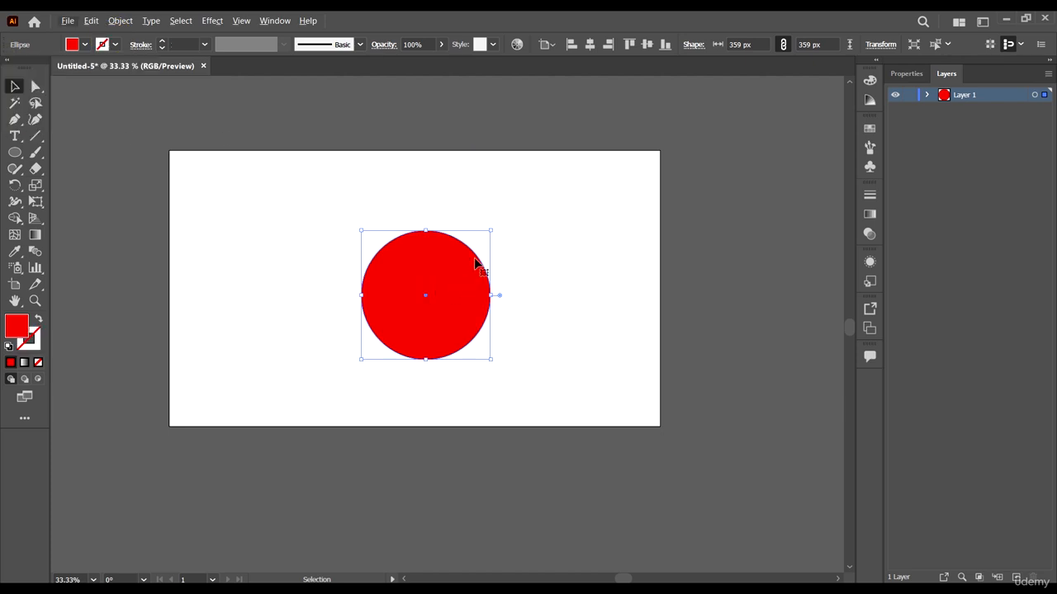
Step: Shrink the red circle to about 317 px across and shift it slightly up and to the left
left_click_drag(491, 230, 485, 236)
left_click_drag(452, 303, 440, 291)
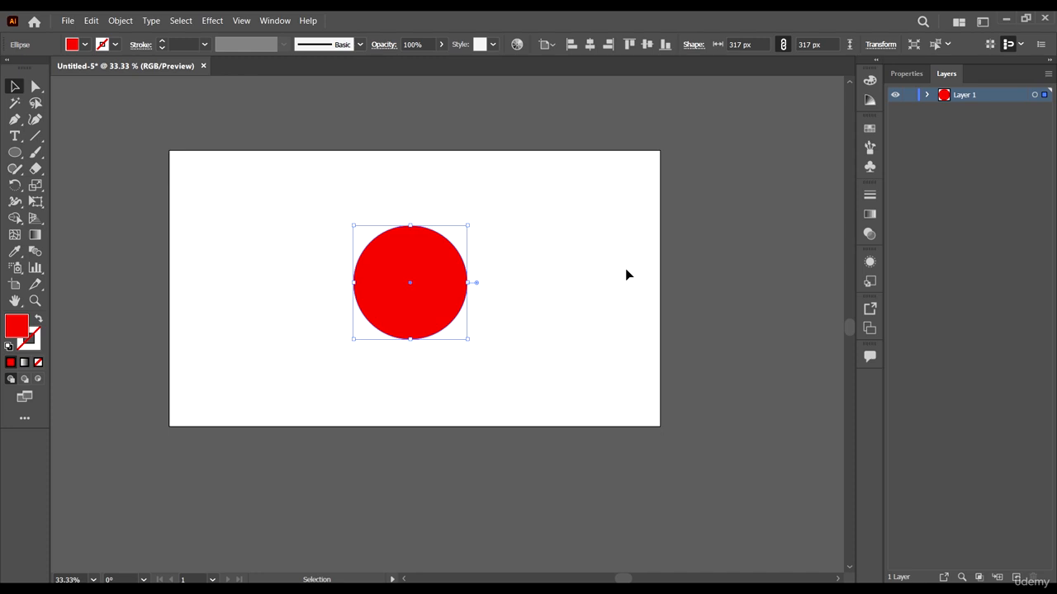
left_click(237, 19)
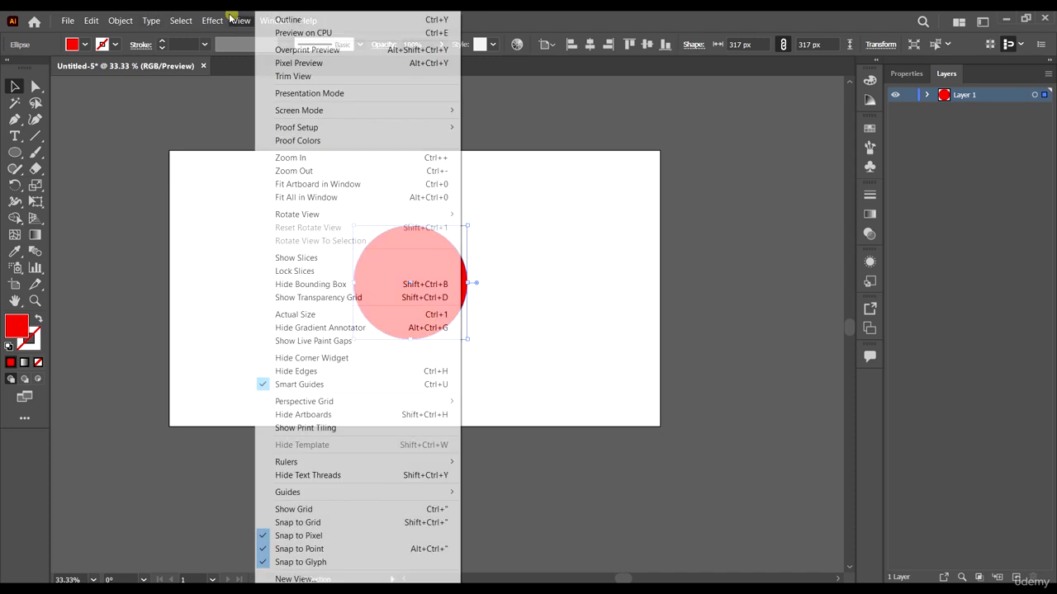
mouse_move(215, 18)
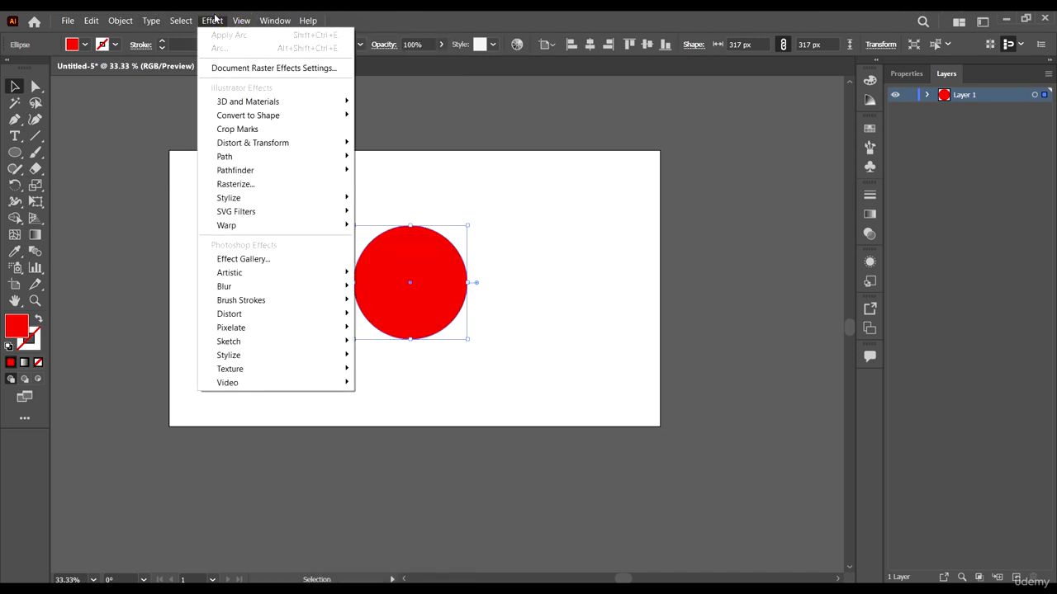
left_click(213, 20)
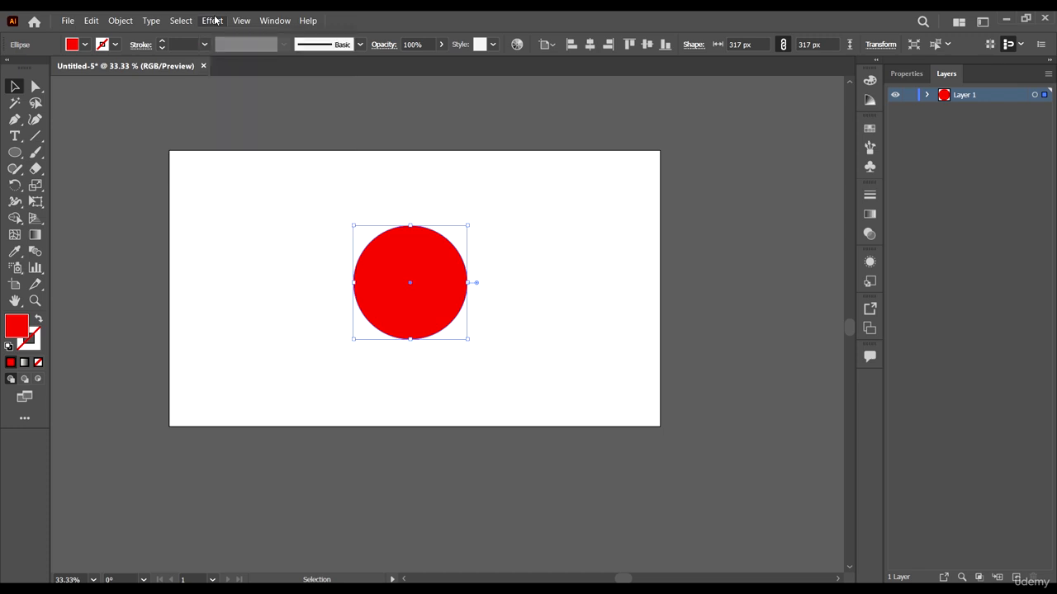
left_click(213, 20)
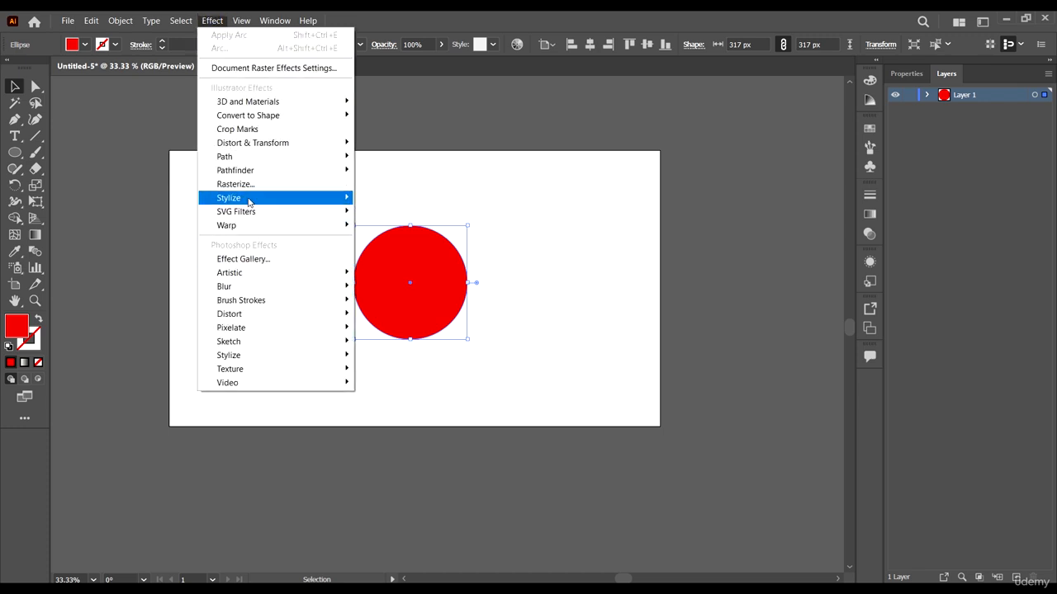
mouse_move(297, 200)
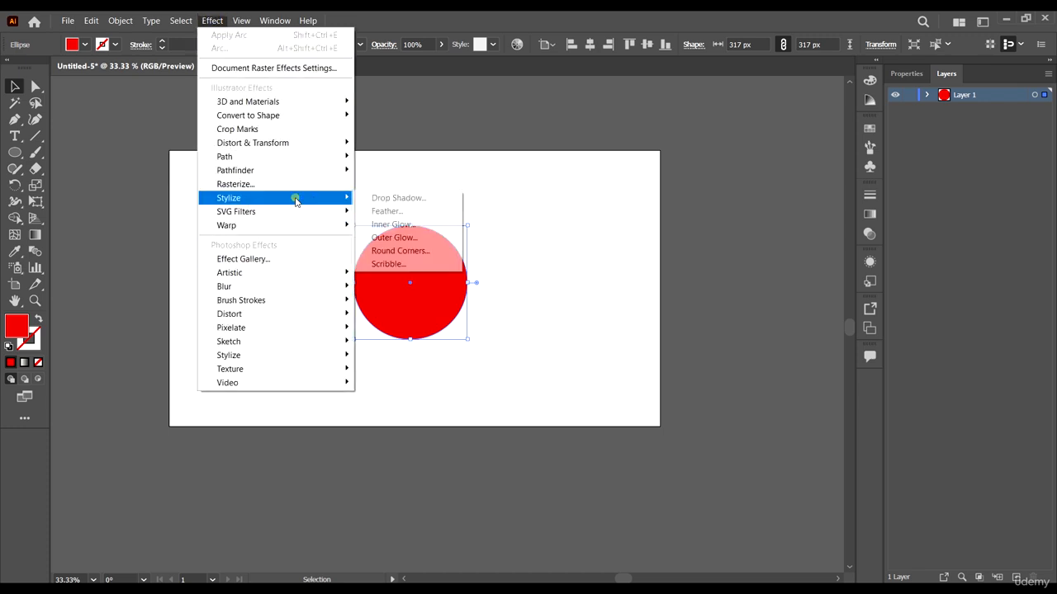
left_click(391, 14)
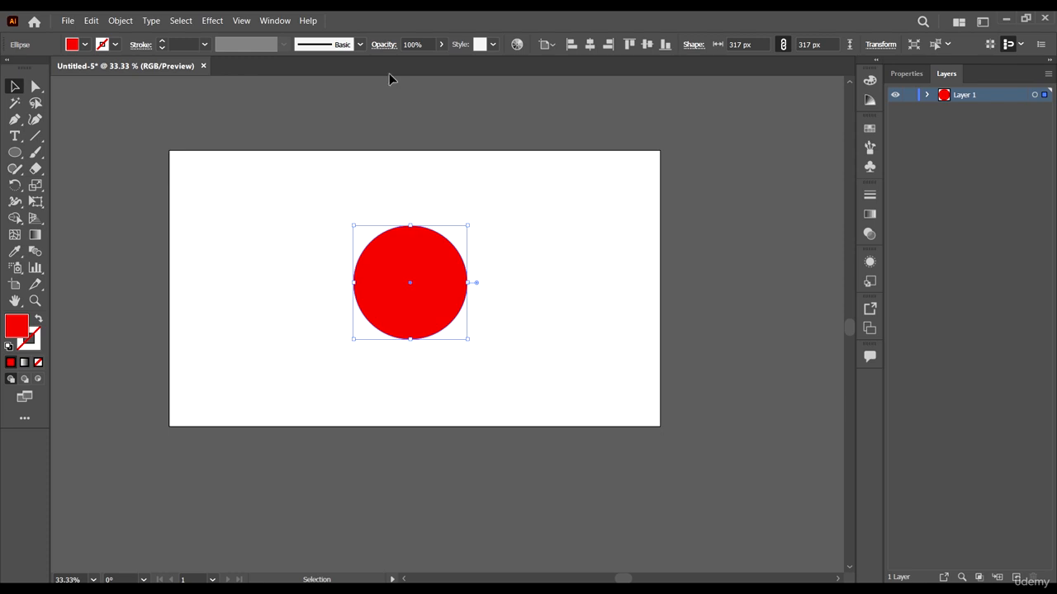
Step: Show the Actions panel clear of the circle and expand the Default Actions set to review its actions
left_click(270, 22)
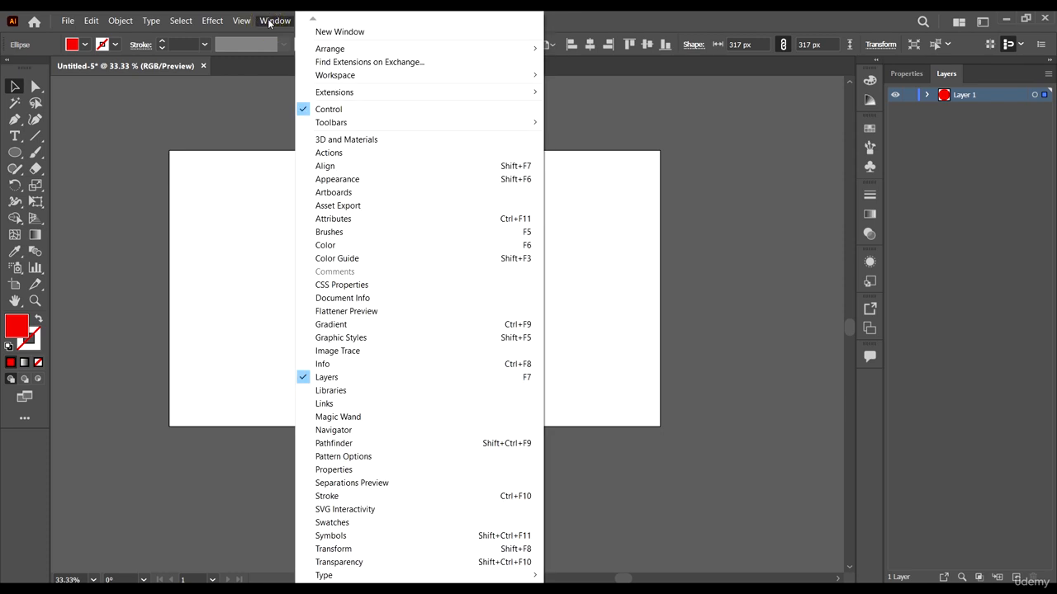
left_click(282, 22)
left_click(277, 21)
left_click(366, 153)
left_click_drag(625, 152, 711, 126)
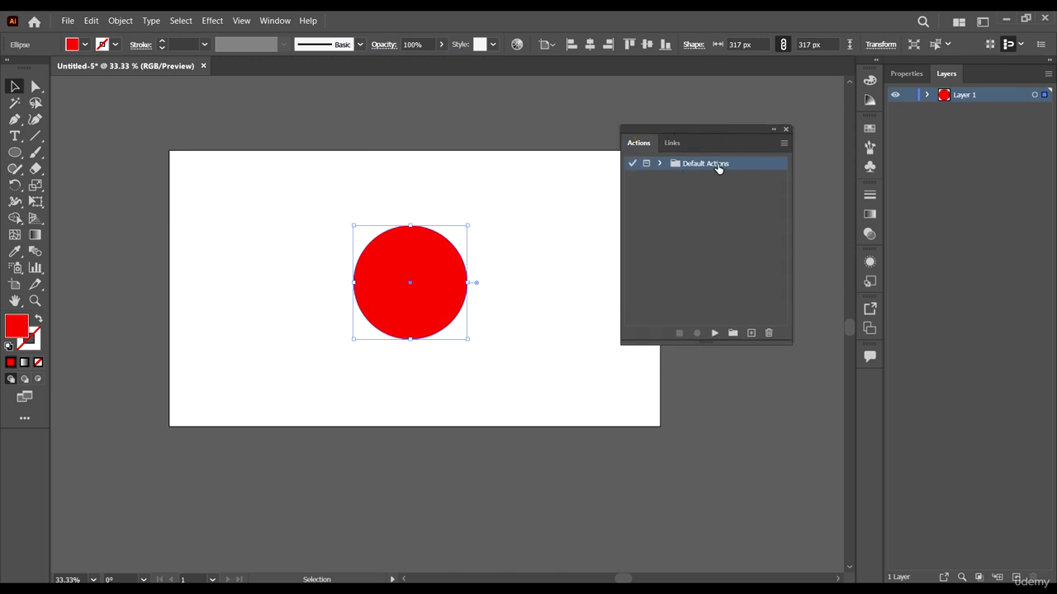
left_click(661, 164)
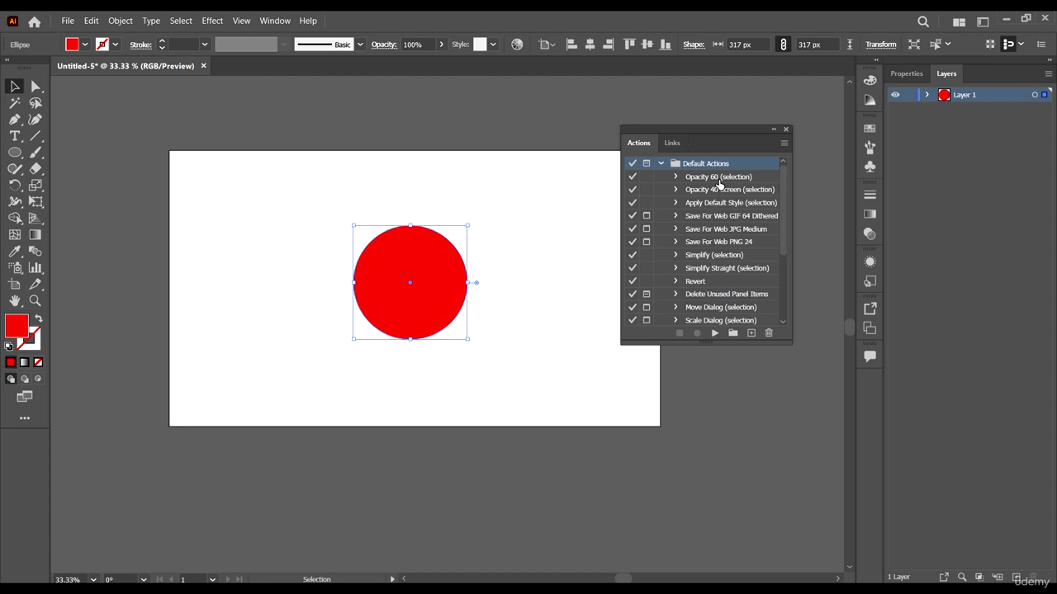
scroll(746, 254, "down", 3)
scroll(747, 241, "up", 3)
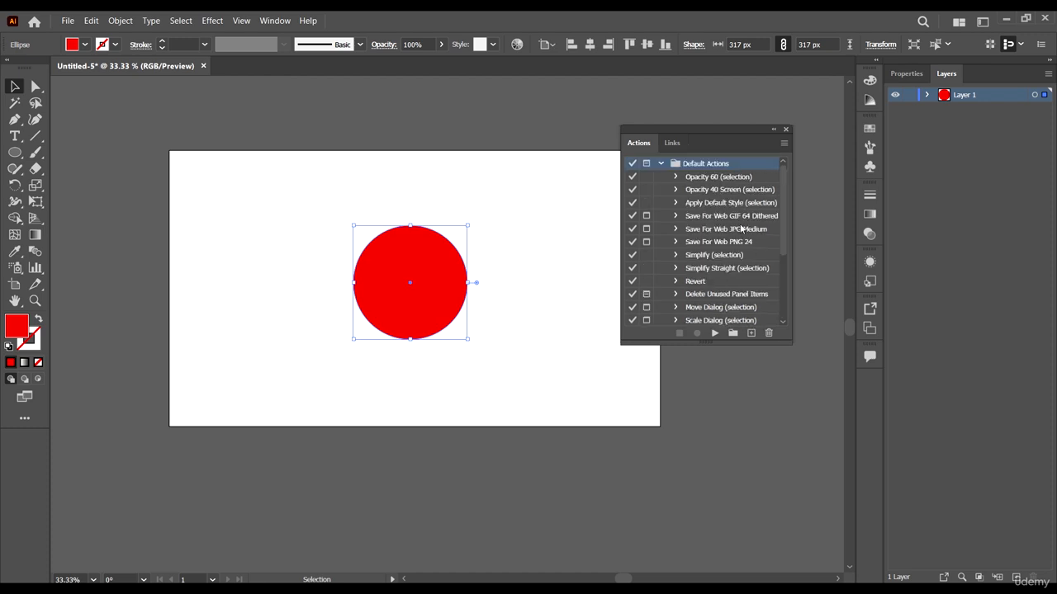
Step: Run the Opacity 60 (selection) default action on the central red circle
left_click(733, 178)
left_click_drag(729, 130, 773, 106)
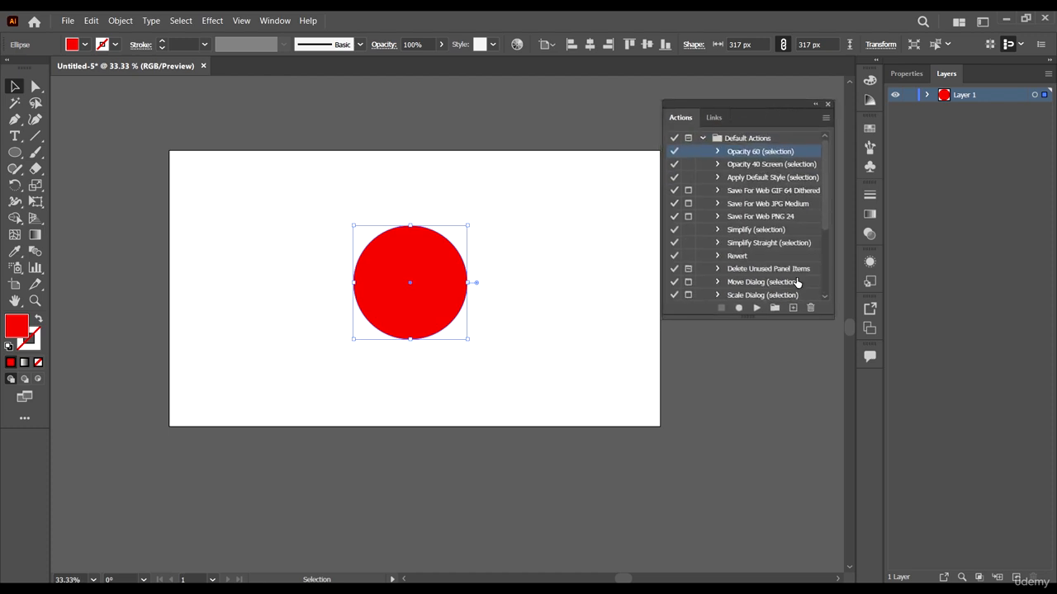
left_click(756, 309)
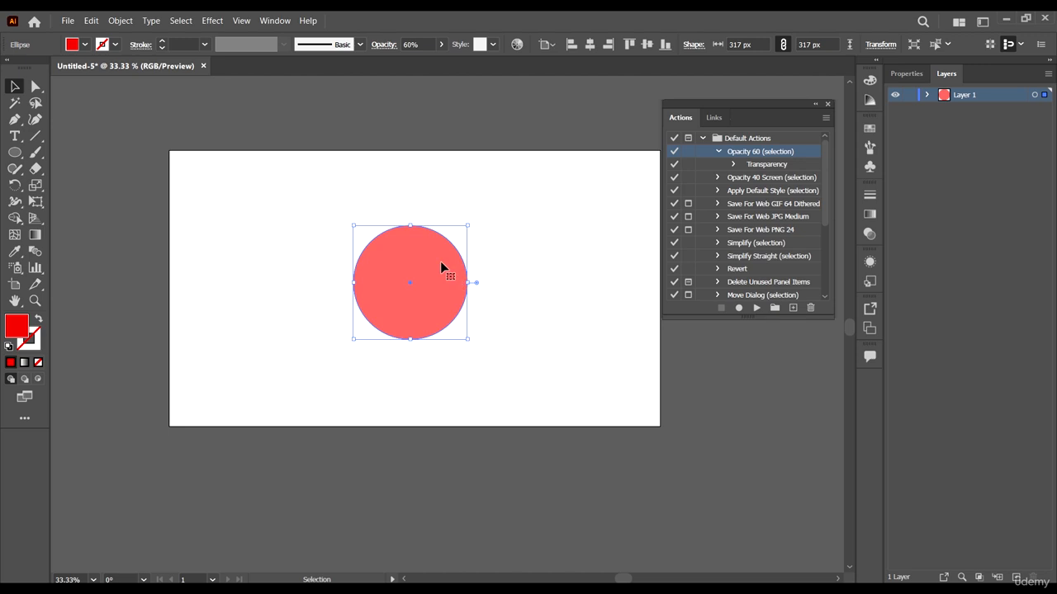
scroll(441, 267, "up", 1)
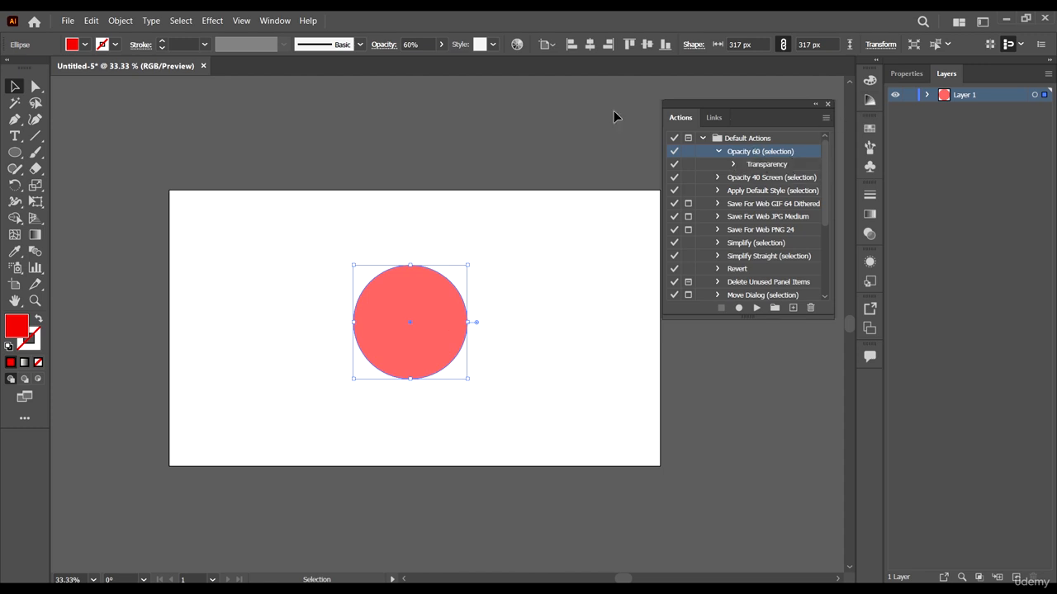
left_click(412, 45)
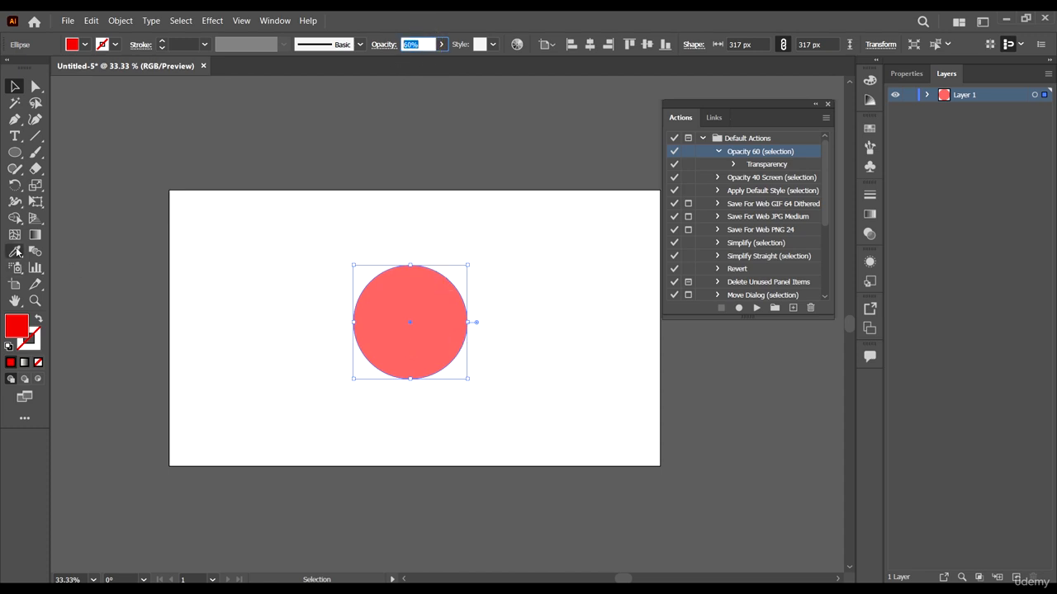
Step: Draw seven more red ellipses of varied sizes and proportions scattered around the central circle
left_click(15, 152)
left_click_drag(171, 241, 251, 320)
left_click_drag(337, 196, 419, 231)
left_click_drag(486, 164, 553, 209)
left_click_drag(601, 364, 628, 419)
left_click_drag(336, 437, 426, 453)
left_click_drag(224, 375, 226, 415)
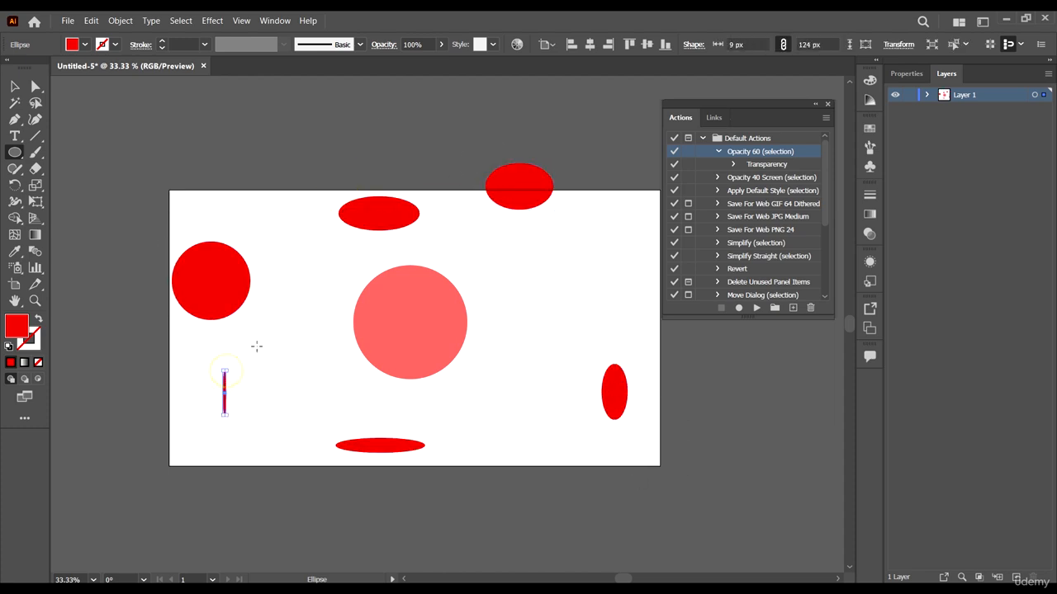
left_click_drag(256, 345, 350, 454)
Step: Apply the Opacity 60 action to the red circle near the artboard's left edge
left_click(13, 80)
left_click(185, 266)
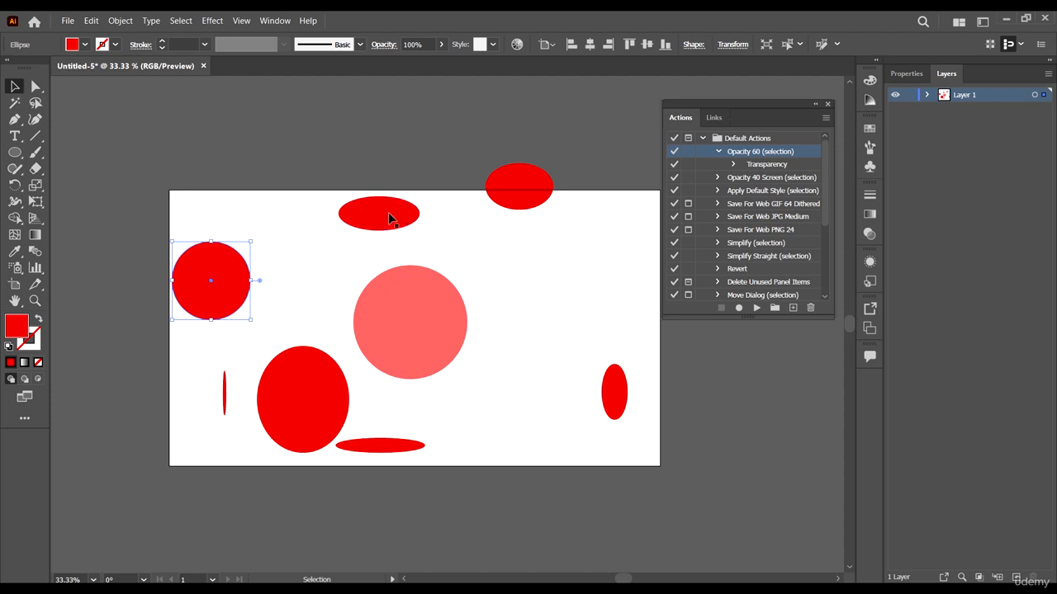
left_click(208, 274)
left_click(756, 307)
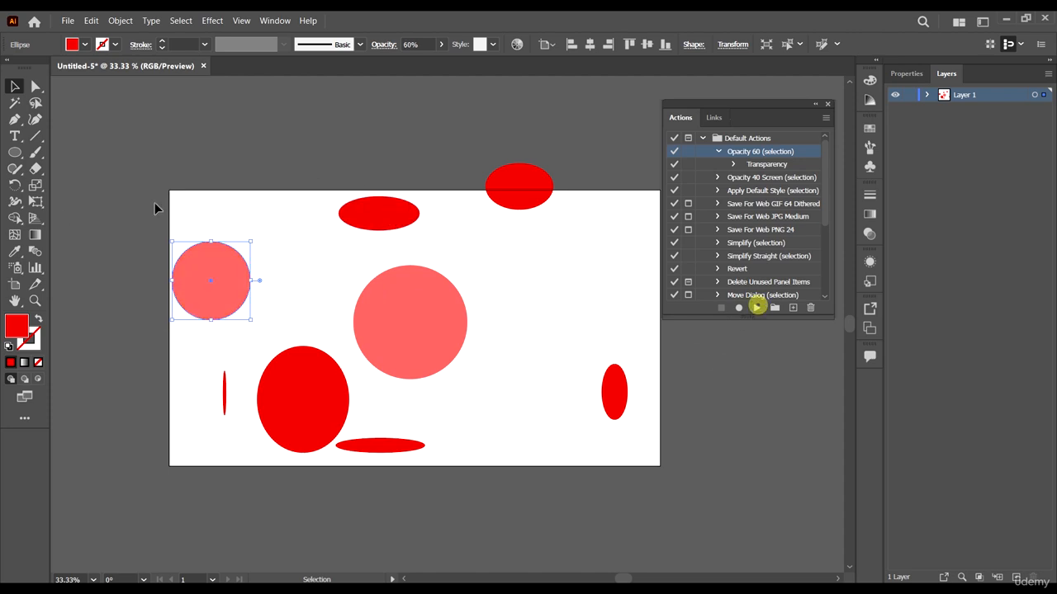
left_click(345, 216)
left_click(751, 309)
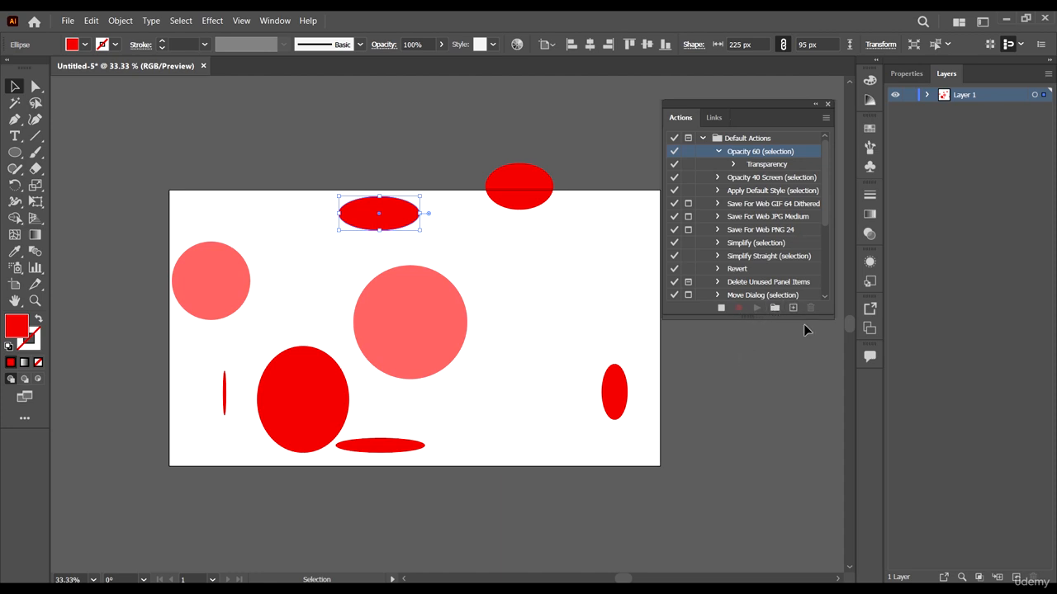
left_click(799, 352)
left_click(392, 213)
left_click(793, 307)
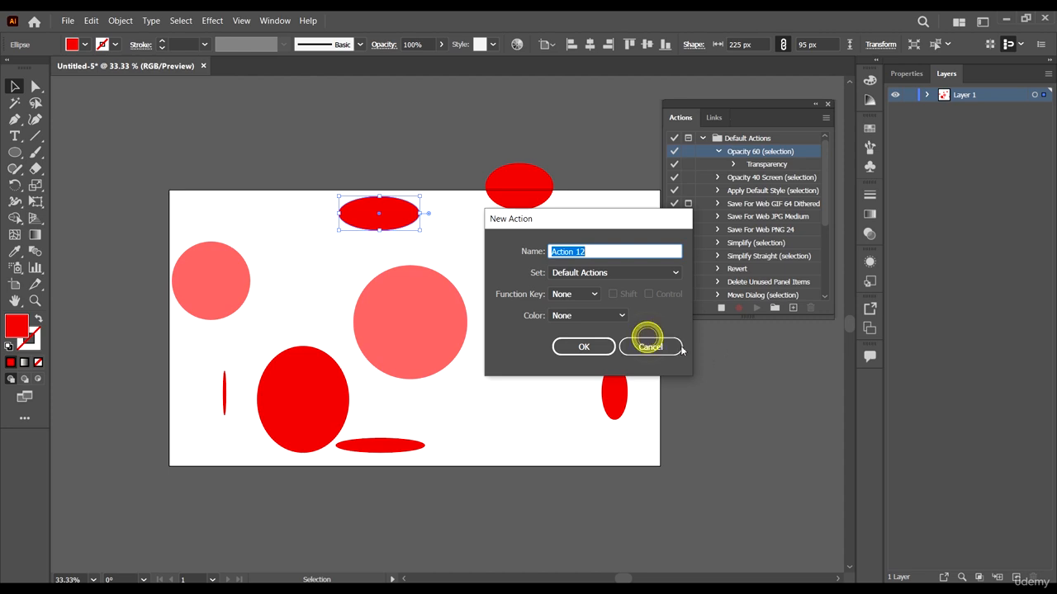
left_click(648, 345)
left_click(720, 307)
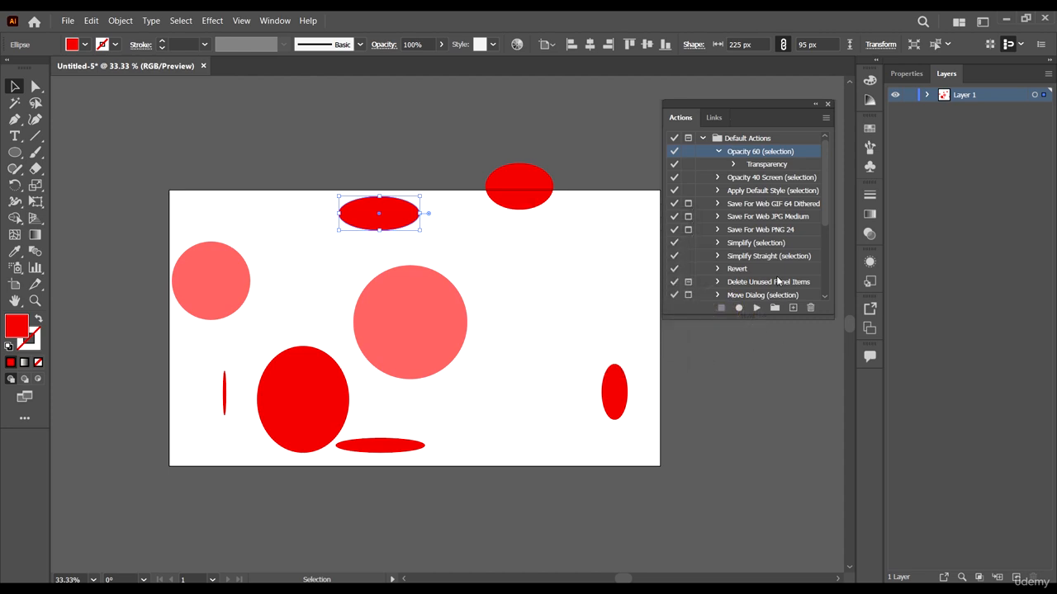
Step: Collapse the Opacity 60 action's details and run it on each of the two ellipses at the artboard's upper edge
left_click(719, 152)
left_click(460, 270)
left_click(378, 212)
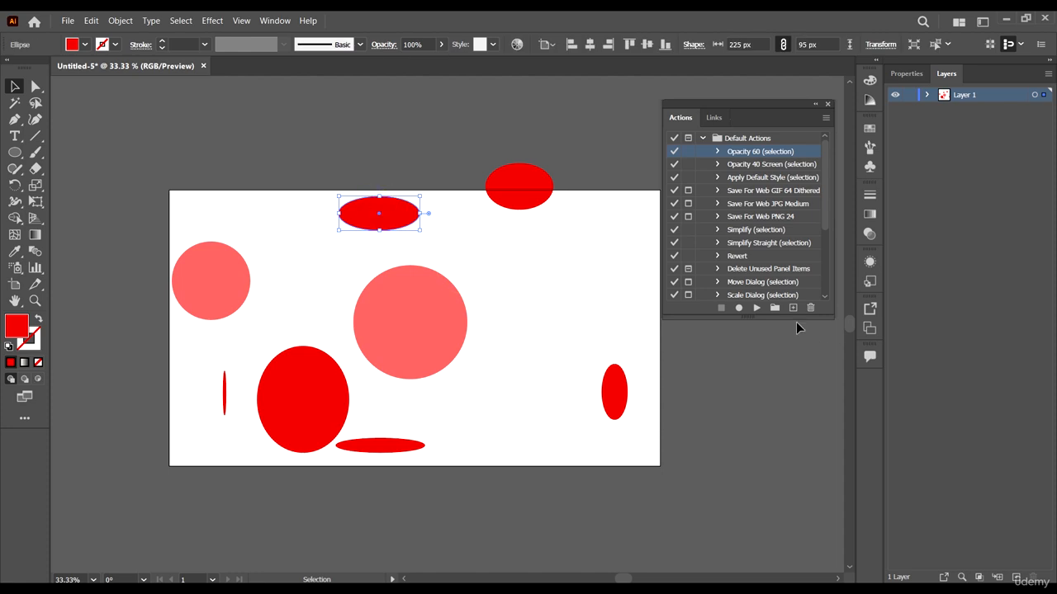
left_click(756, 307)
left_click(494, 173)
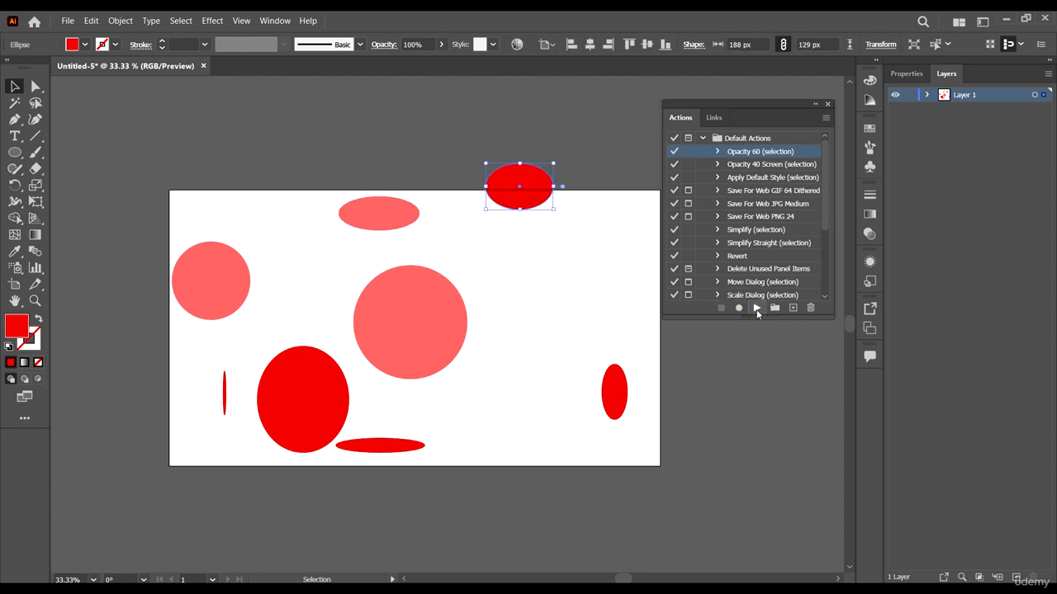
left_click(757, 307)
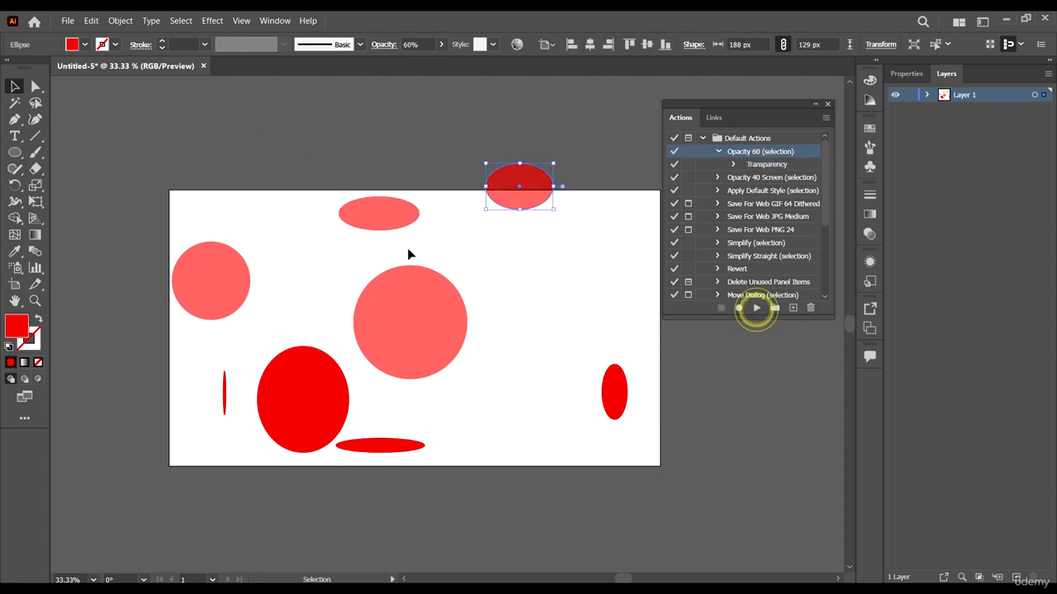
Step: Widen the small upright ellipse near the artboard's lower right to about 126 px
left_click(616, 387)
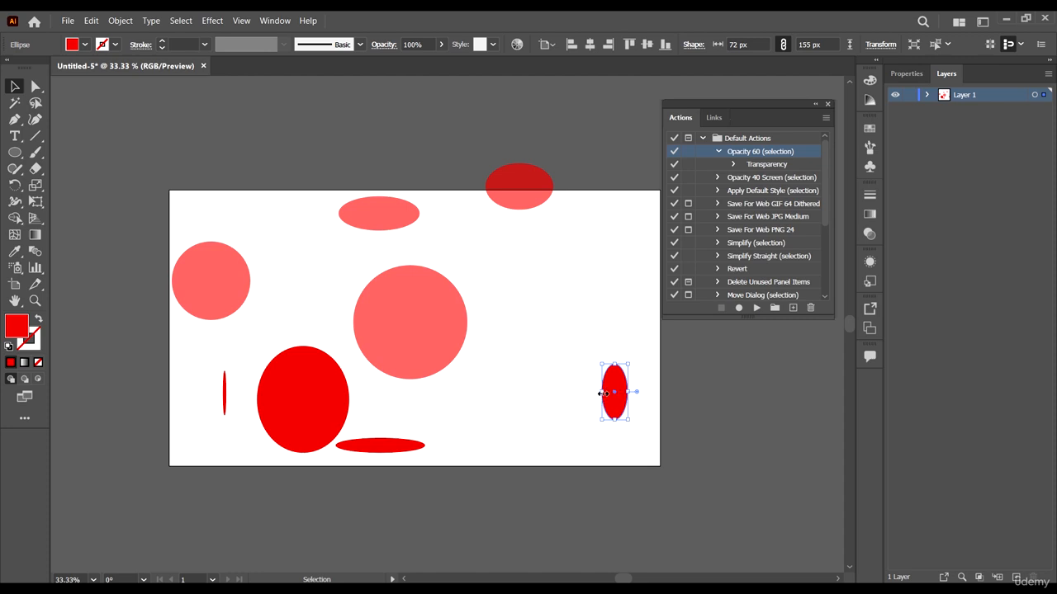
left_click_drag(603, 393, 582, 392)
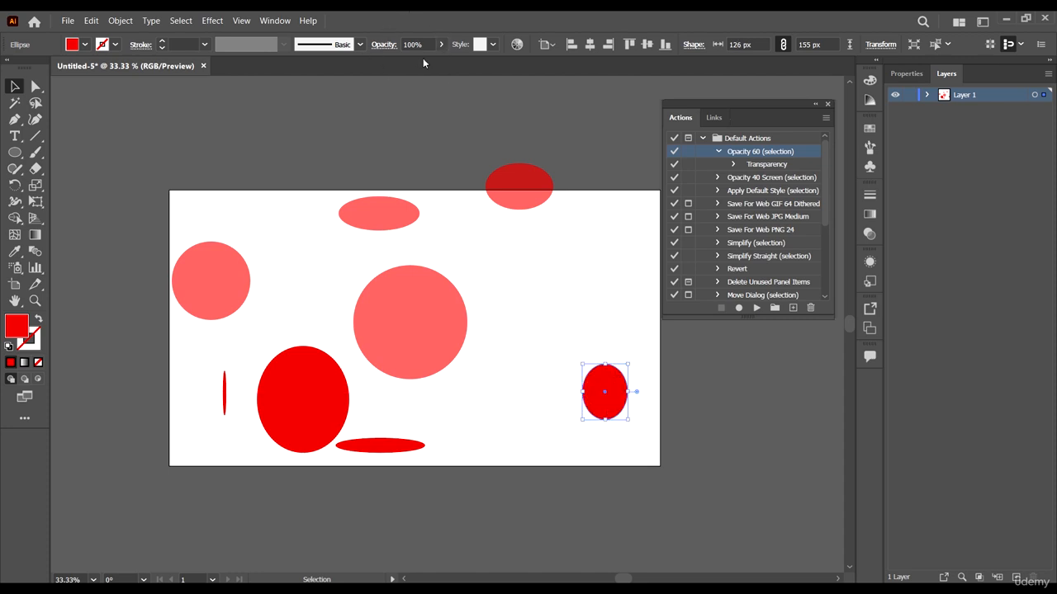
Step: Delete all the ellipses on and around the artboard
left_click(441, 43)
mouse_move(442, 60)
left_mouse_down()
mouse_move(418, 60)
mouse_move(439, 61)
left_mouse_up()
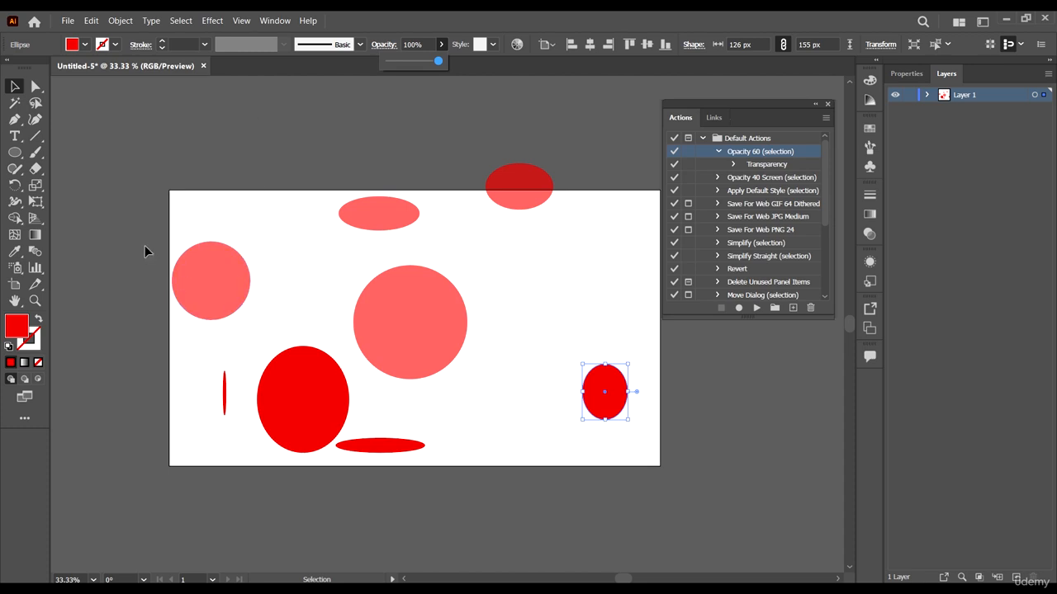
left_click_drag(167, 118, 640, 454)
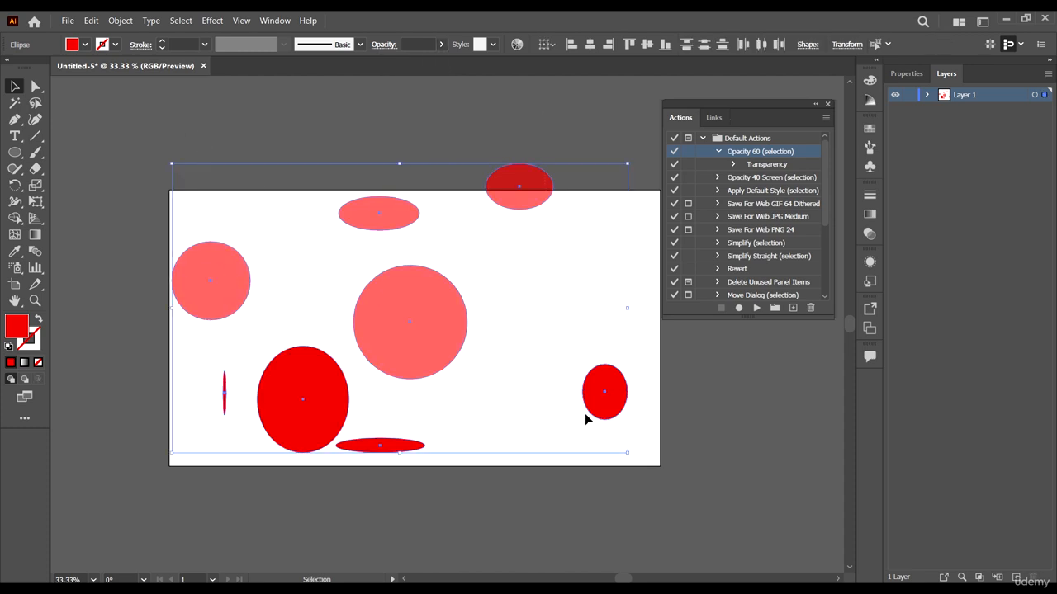
key("Delete")
scroll(392, 261, "down", 1)
Step: Draw a red circle about 282 px in diameter and move it to the centre of the artboard
left_click(15, 152)
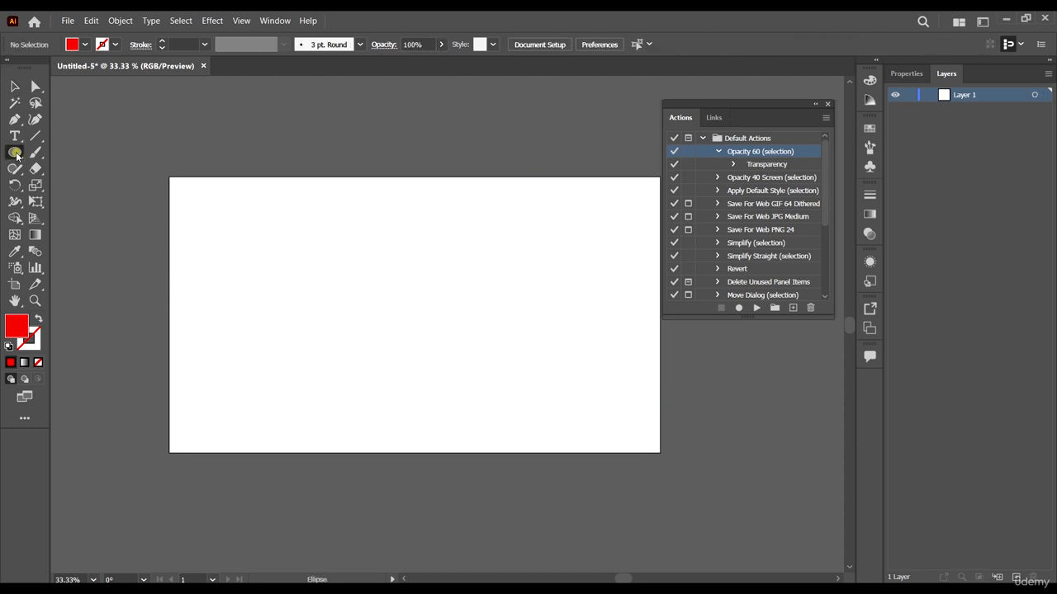
left_click_drag(392, 260, 496, 362)
key("v")
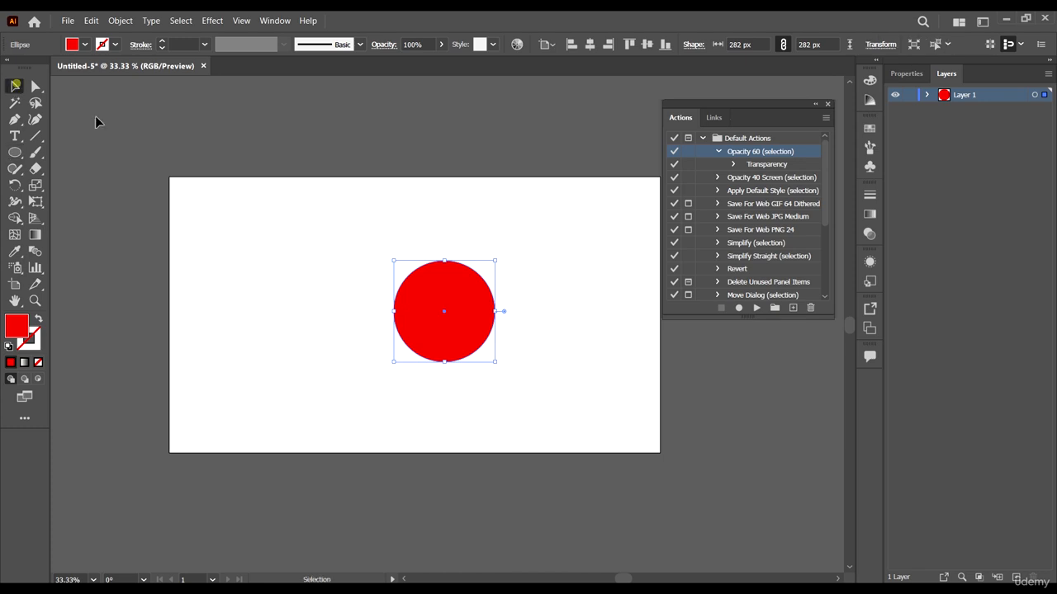
left_click_drag(471, 316, 441, 302)
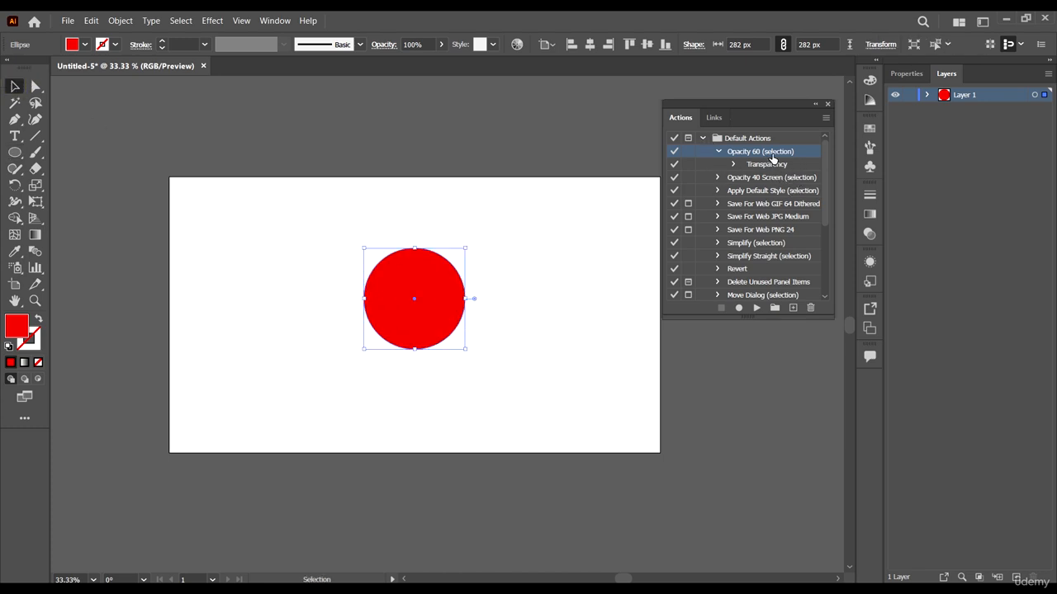
Step: Collapse the Opacity 60 action's details and run Opacity 40 Screen on the circle, checking its transparency settings
left_click(718, 151)
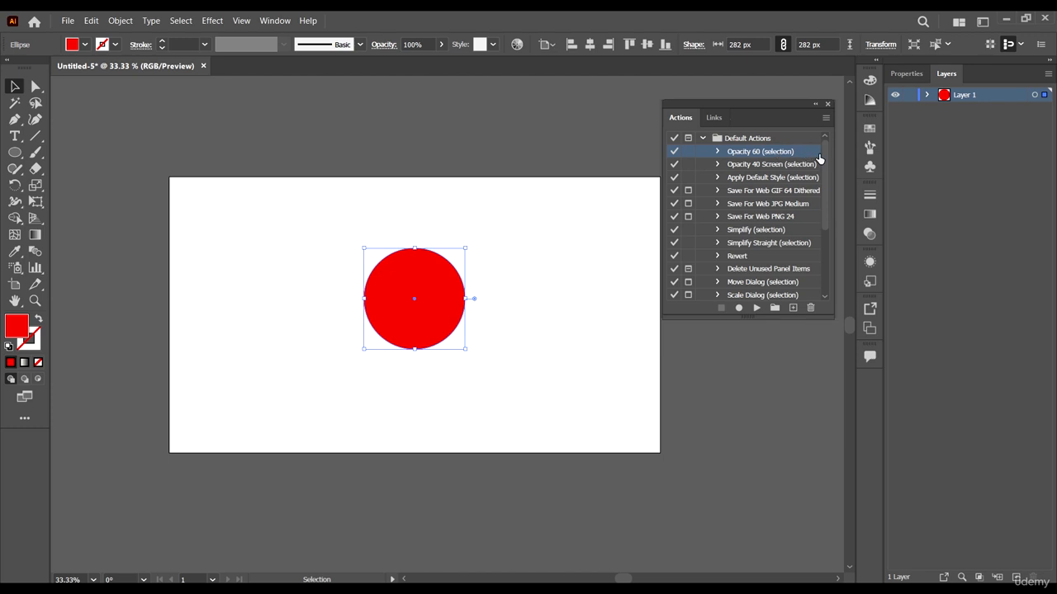
left_click(760, 164)
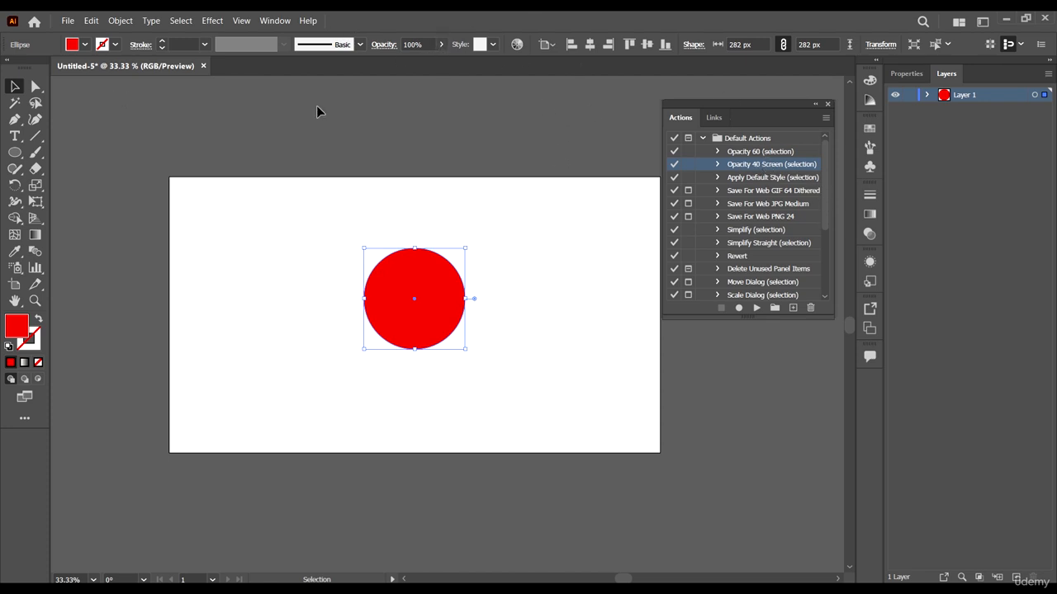
left_click(756, 165)
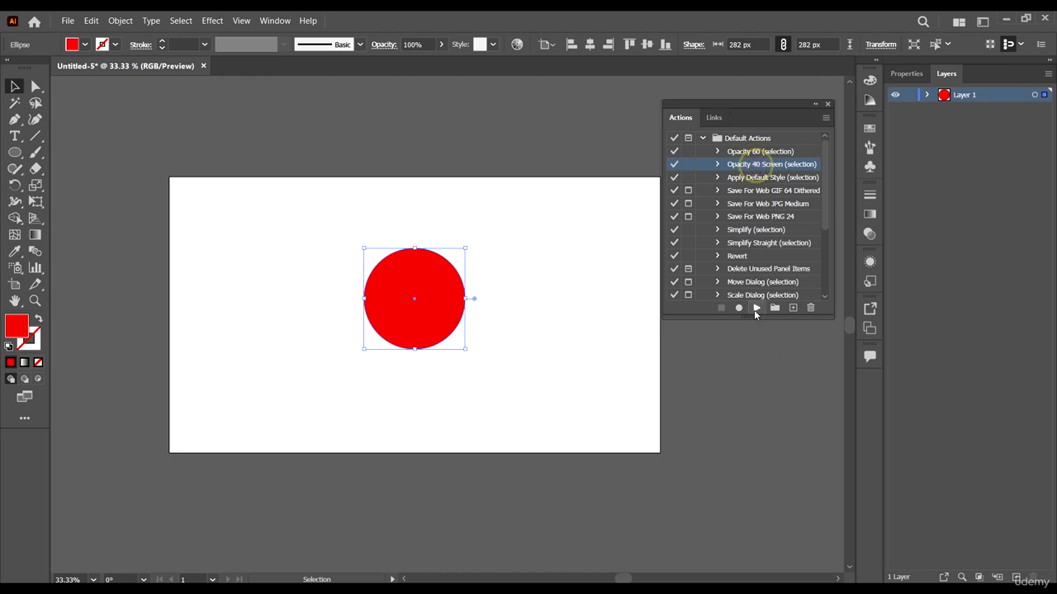
left_click(756, 308)
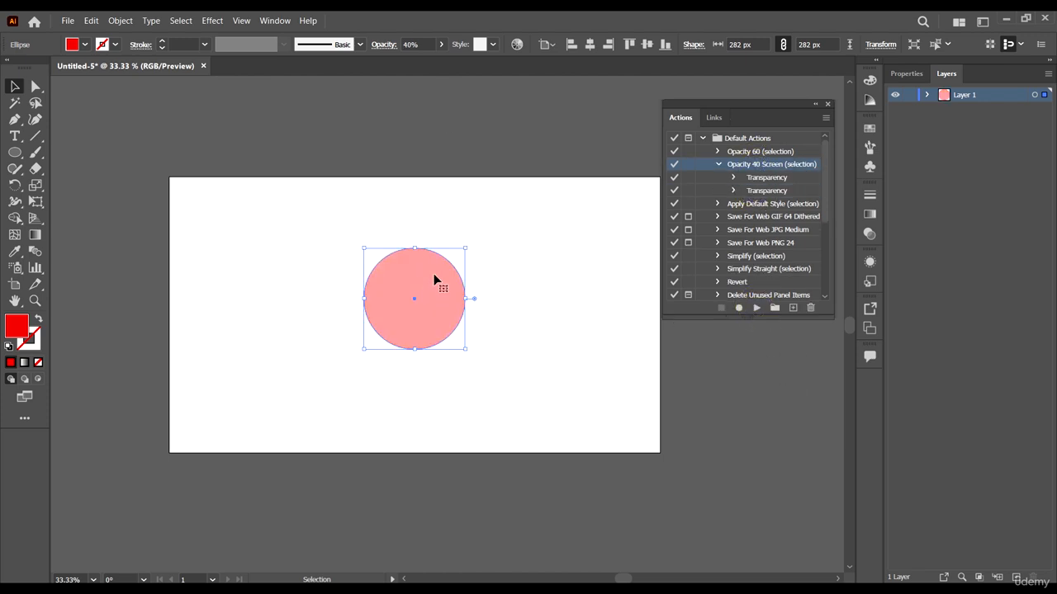
left_click(384, 43)
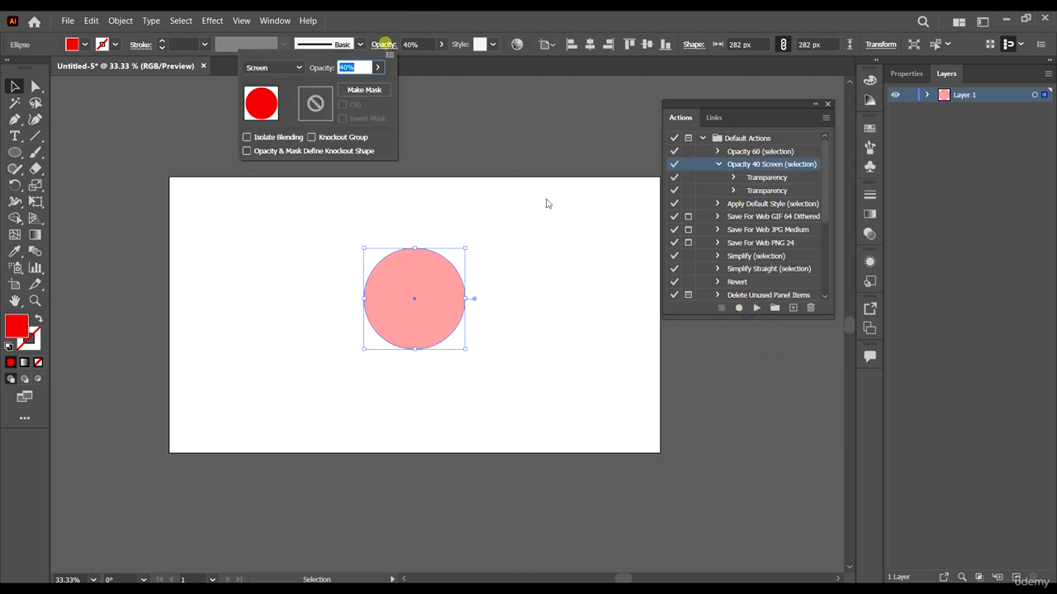
left_click(293, 74)
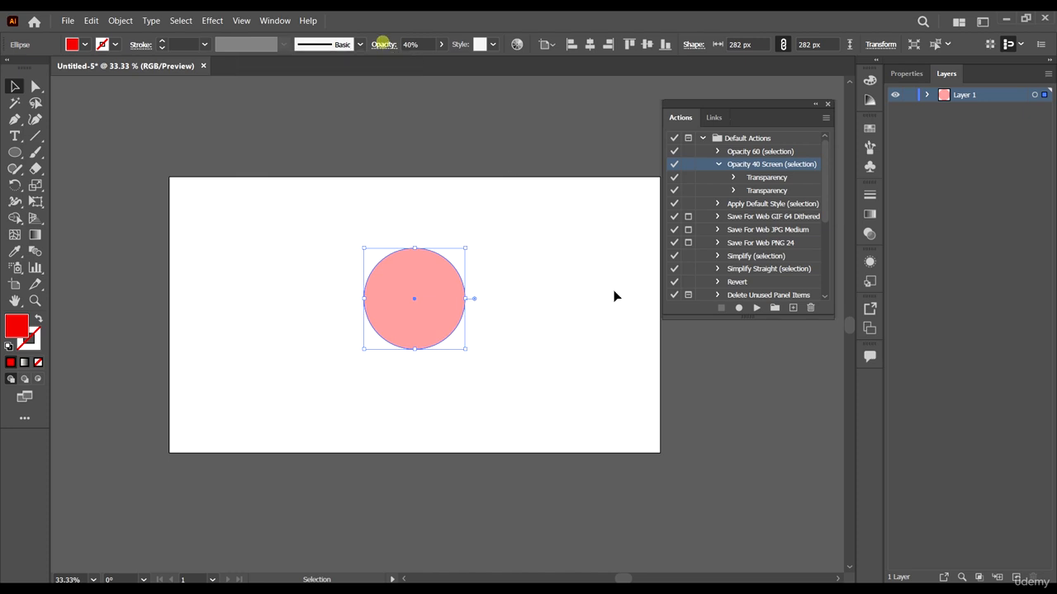
Step: Move the faded circle to the artboard's upper-left corner and draw a larger red circle near its upper right
left_click_drag(431, 305, 149, 182)
left_click(15, 152)
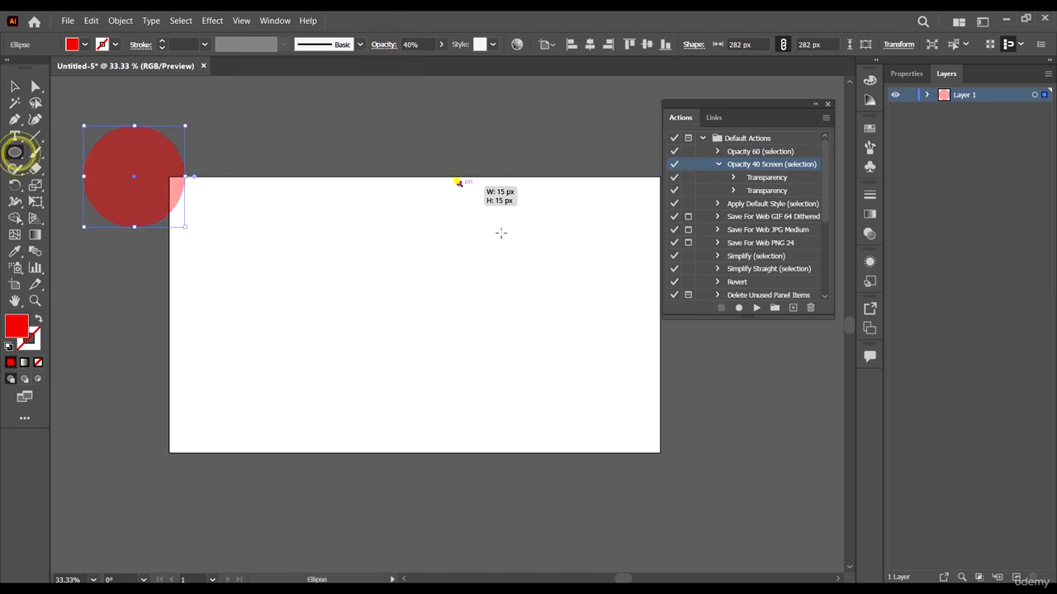
left_click_drag(456, 180, 621, 345)
key("v")
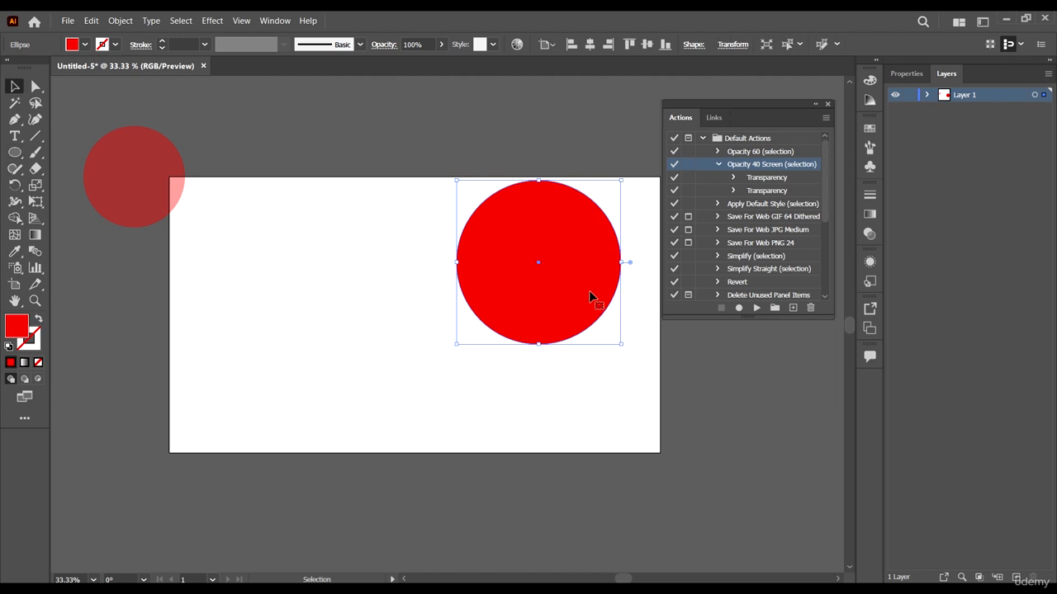
Step: Rearrange both circles along the artboard's upper edge and collapse the Opacity 40 Screen action's details
left_click_drag(588, 290, 467, 267)
left_click_drag(155, 182, 256, 186)
left_click(521, 250)
left_click(434, 231)
left_click(717, 164)
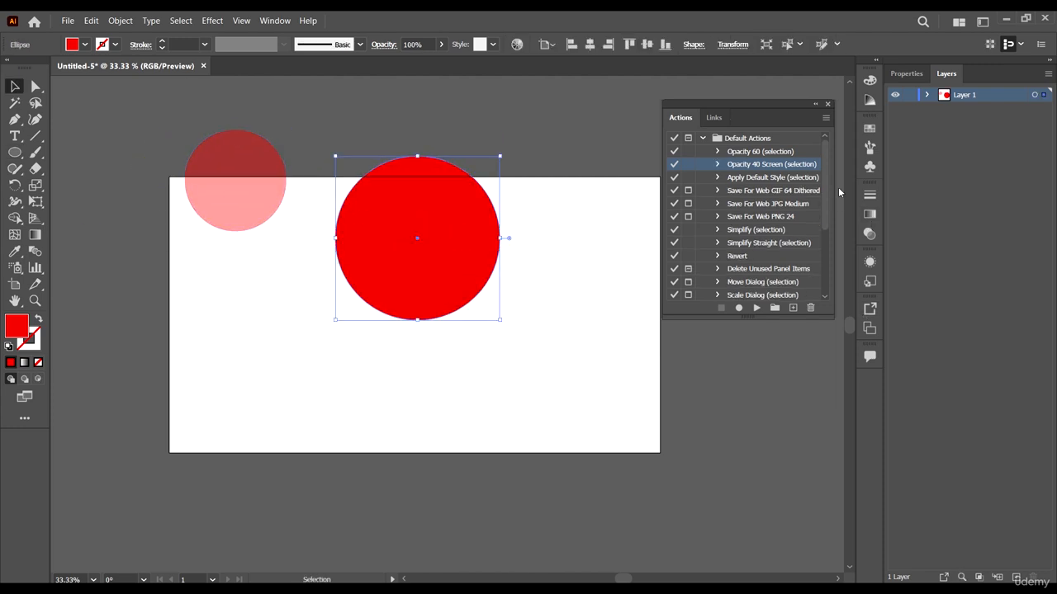
Step: Try to switch on the dialog toggle for the Opacity 60, Opacity 40 Screen, Apply Default Style, Simplify and Simplify Straight actions
left_click(766, 193)
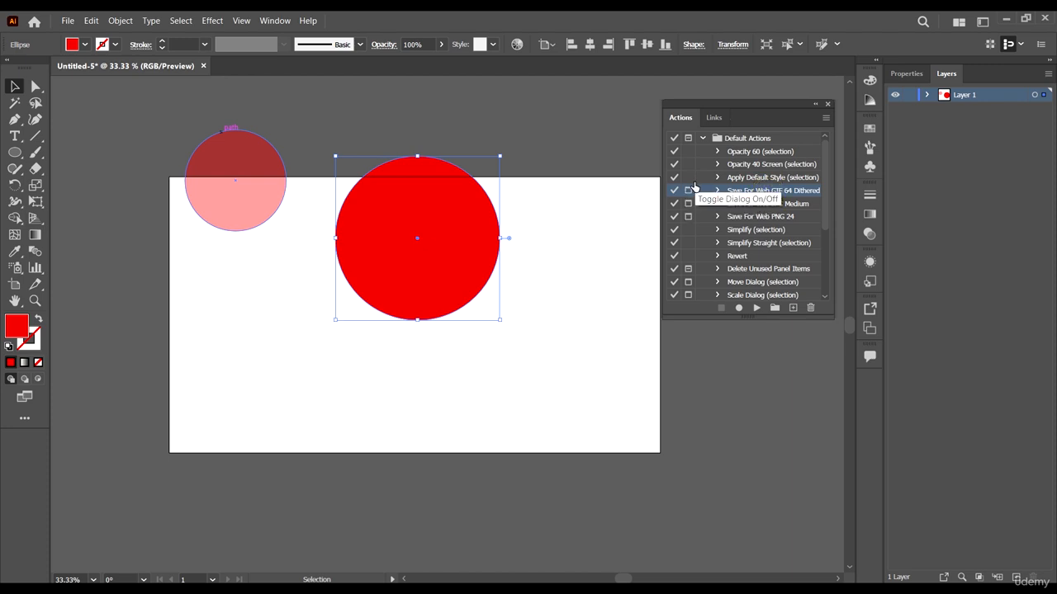
left_click(770, 152)
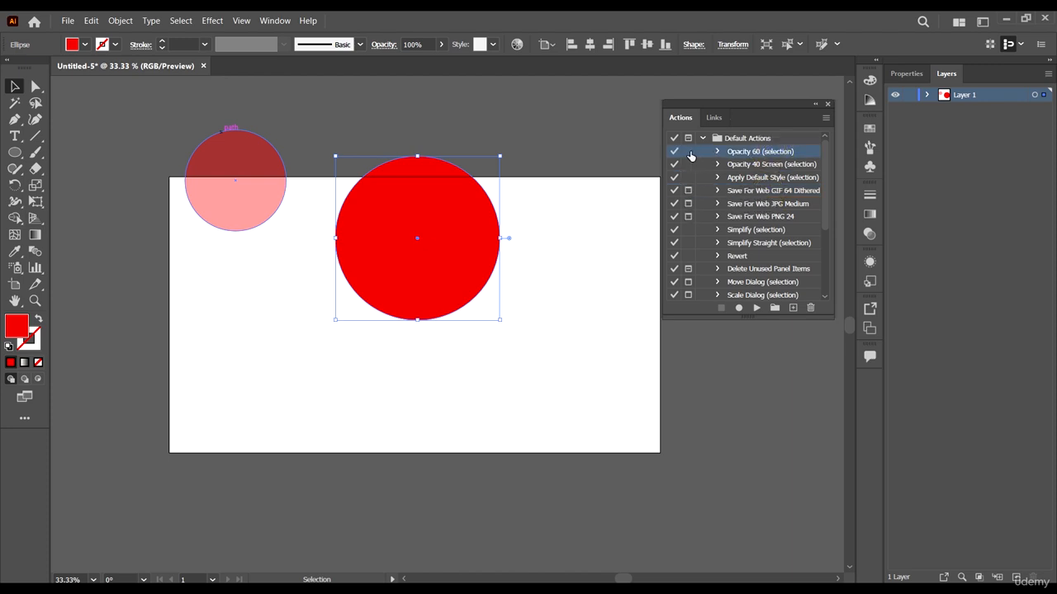
left_click(688, 152)
left_click(760, 210)
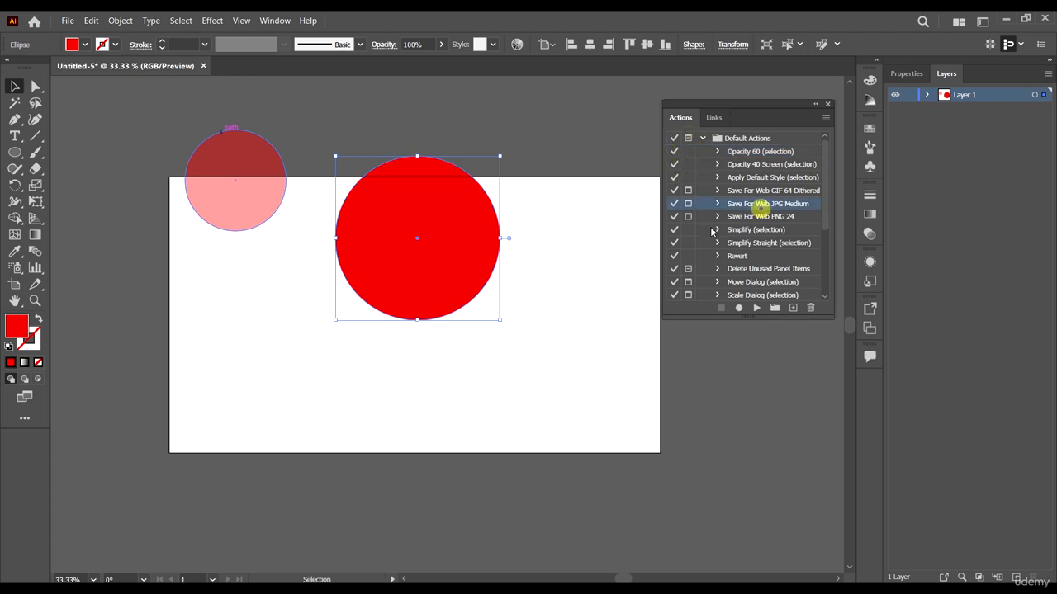
left_click(687, 152)
left_click(690, 165)
left_click(690, 179)
scroll(768, 224, "down", 3)
scroll(768, 227, "up", 3)
left_click(690, 230)
left_click(689, 230)
left_click(689, 244)
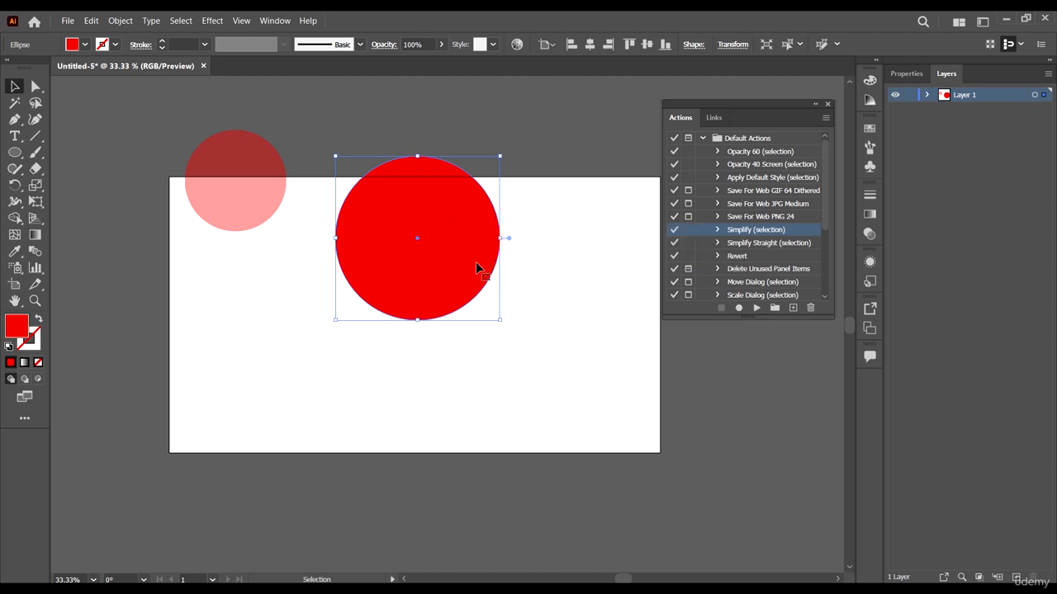
Step: Move the large circle fully inside the artboard, and run the Move Dialog action on it, cancelling the move
left_click_drag(477, 266, 505, 320)
scroll(768, 276, "down", 1)
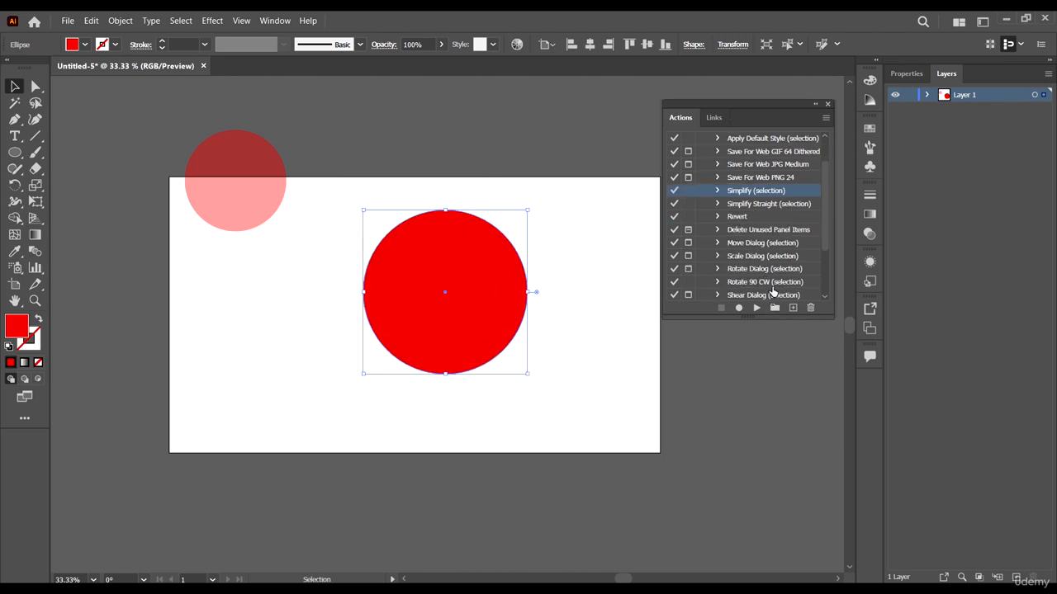
left_click(689, 242)
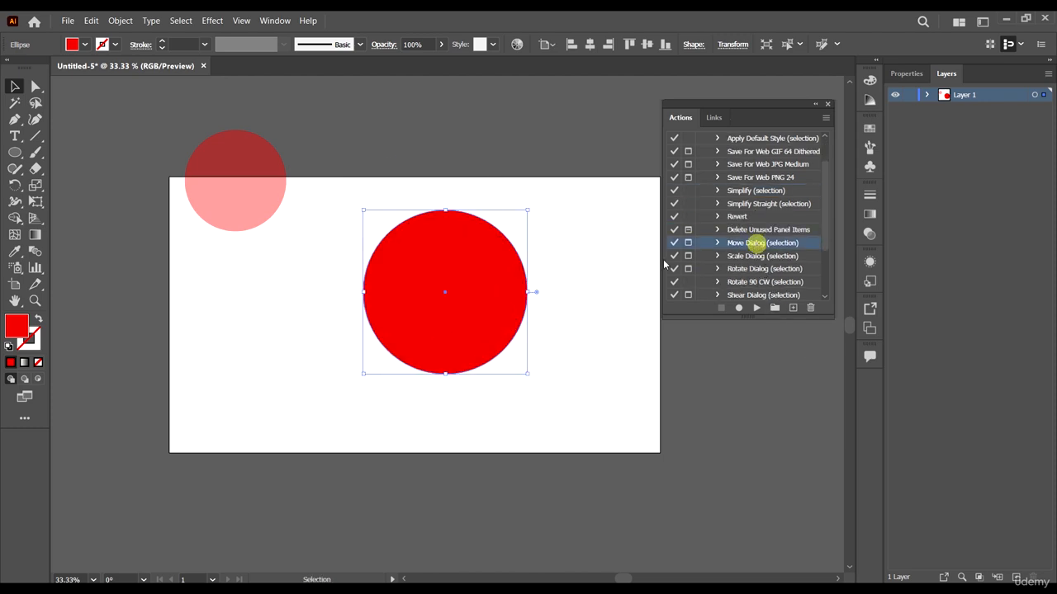
left_click(772, 244)
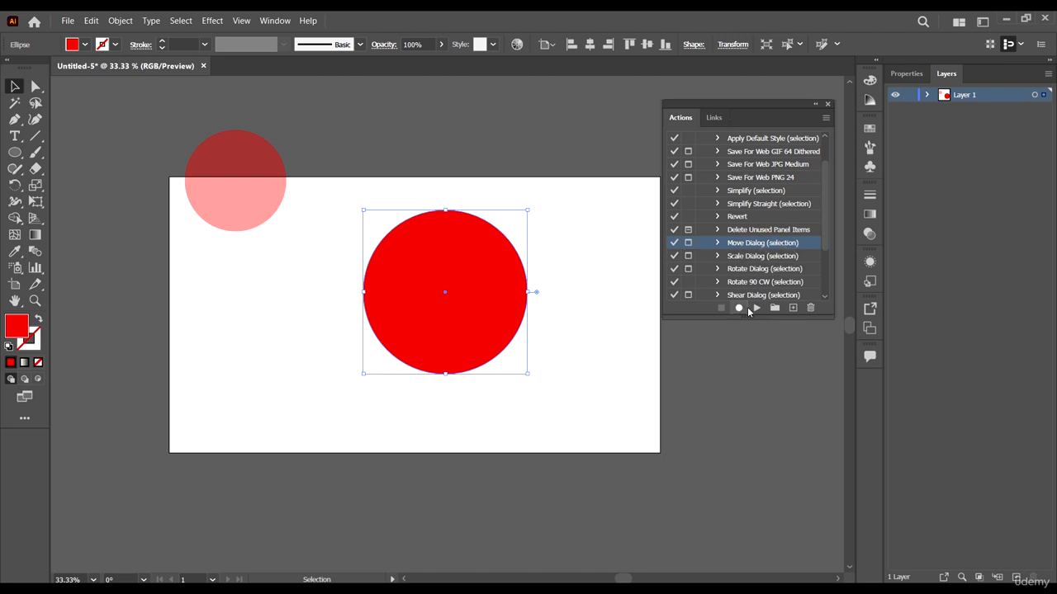
left_click(756, 308)
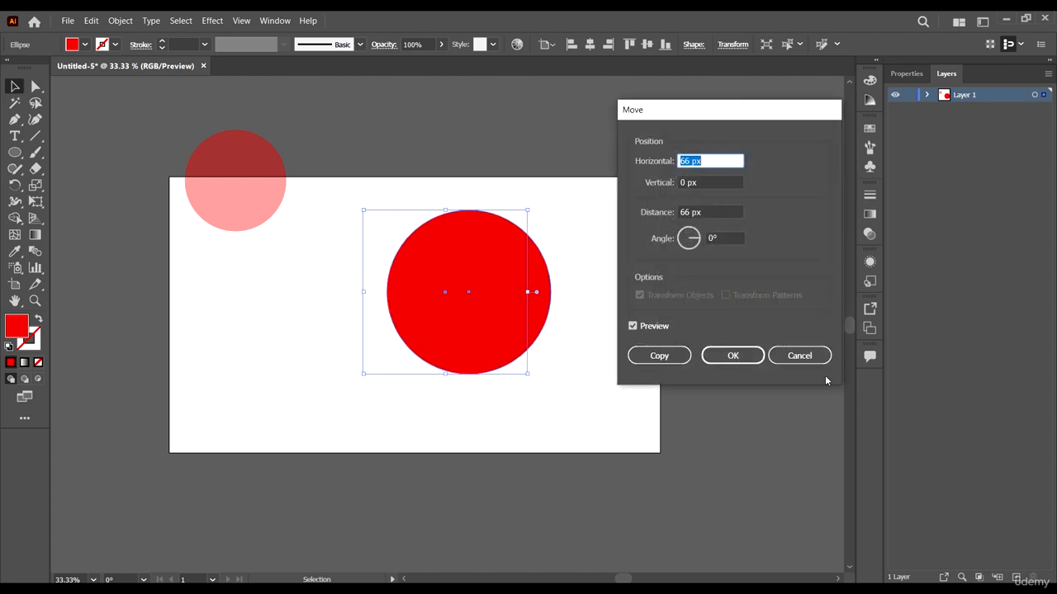
left_click(799, 355)
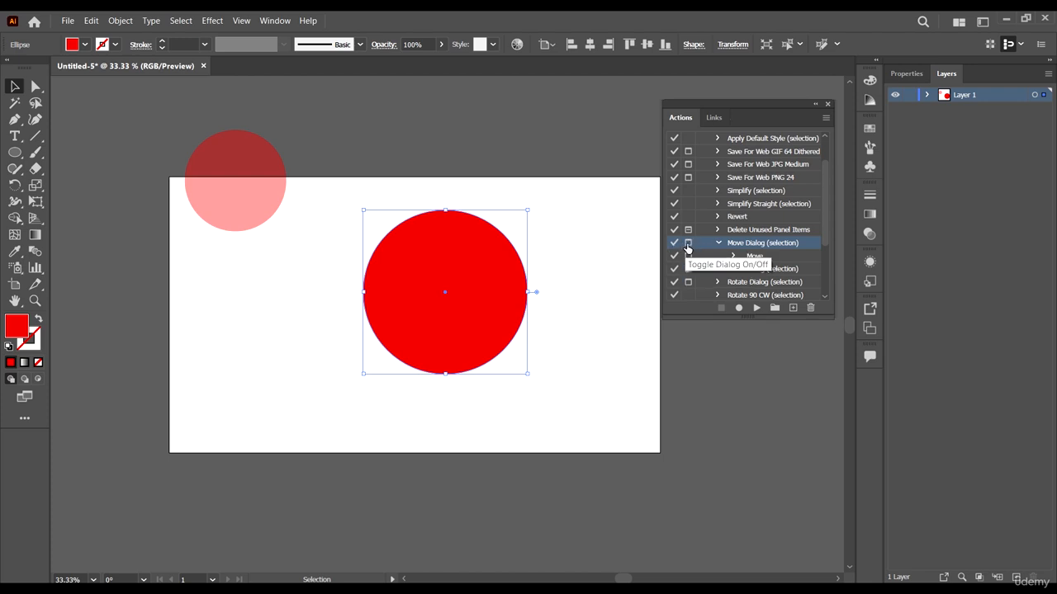
Step: Turn off the dialog toggle of the Move Dialog action and run the action on the large circle
left_click(688, 242)
left_click(686, 244)
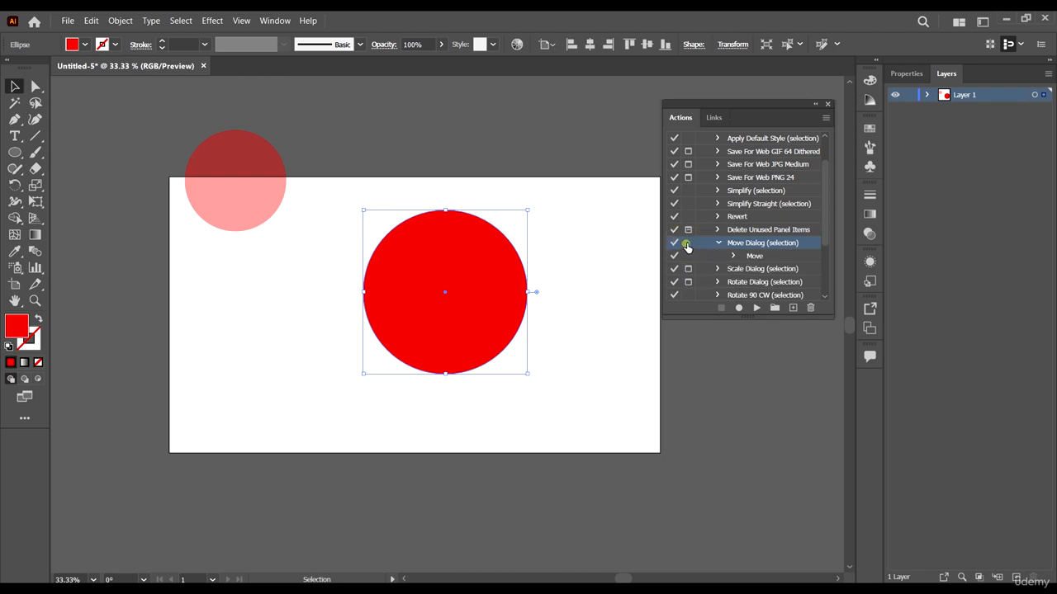
left_click(691, 243)
left_click(716, 242)
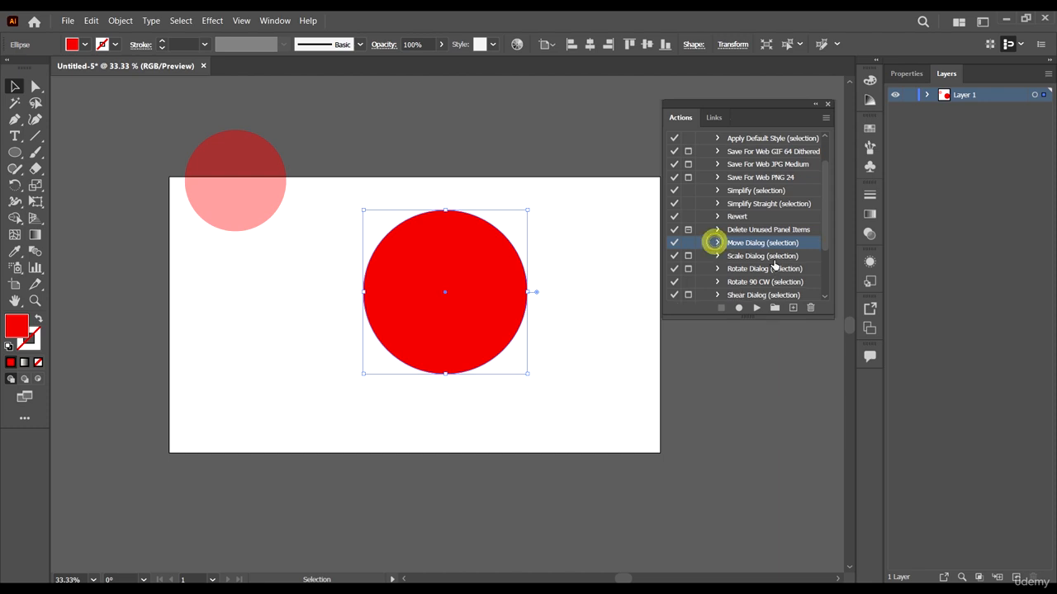
left_click(748, 242)
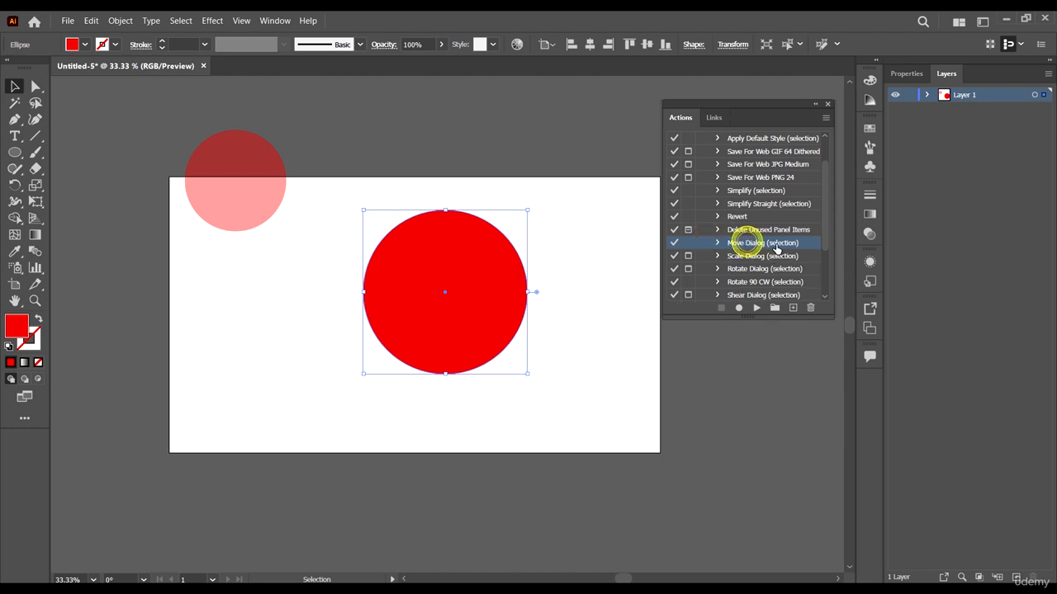
left_click(754, 309)
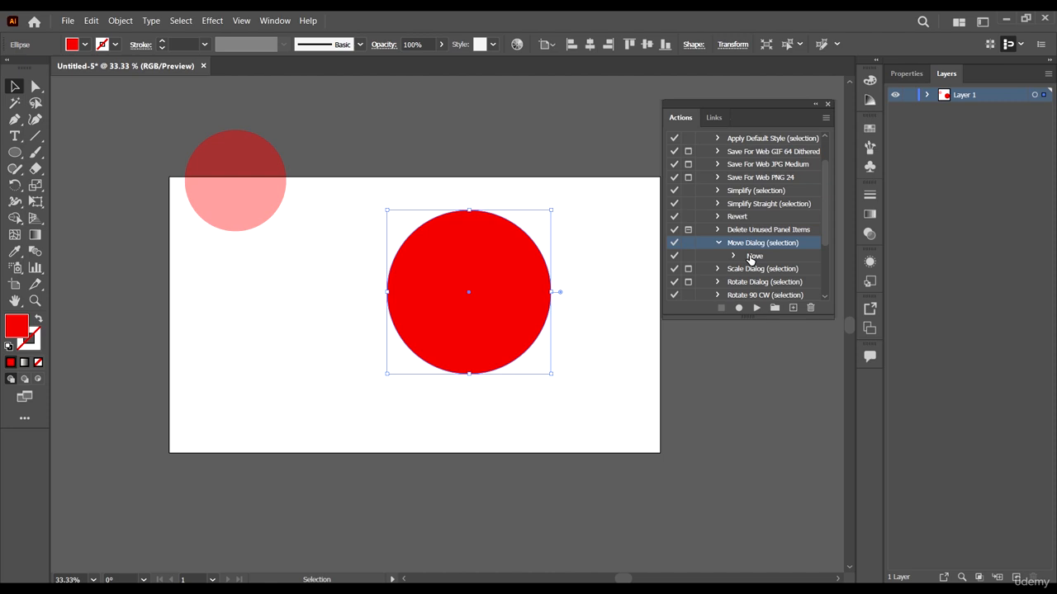
Step: Turn the Move Dialog action's dialog toggle back on and move the large circle into the artboard's left half
left_click(688, 242)
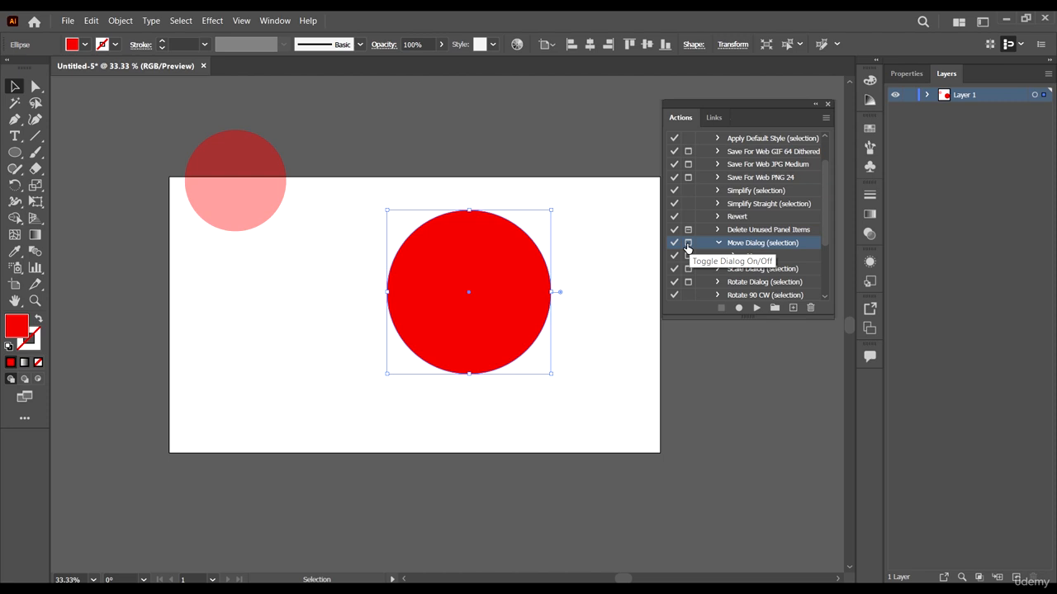
left_click_drag(517, 279, 368, 303)
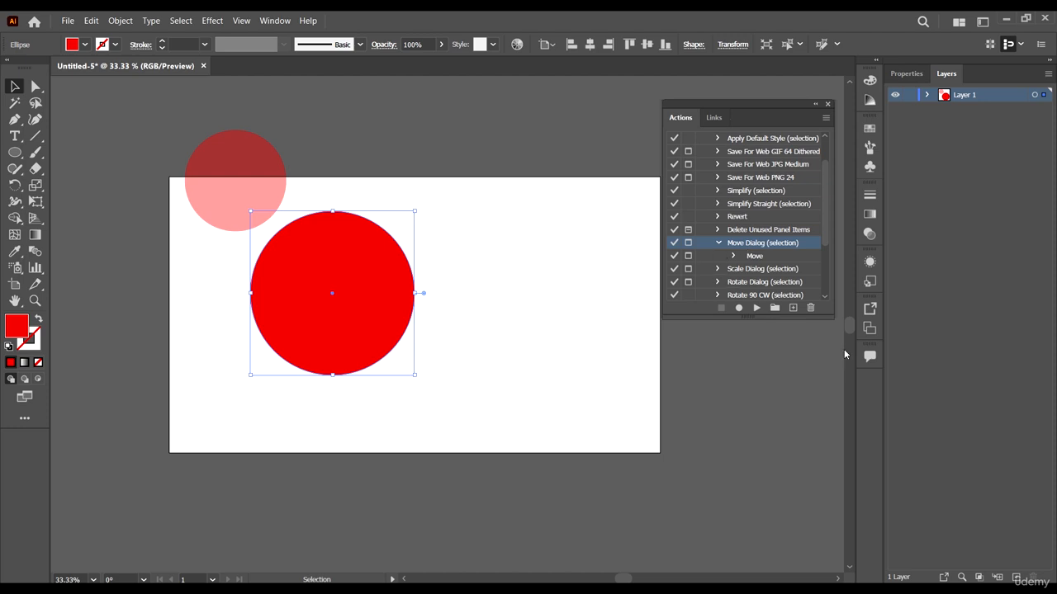
Step: Run the Move Dialog action on the large circle with a horizontal distance of 100 px
left_click(757, 313)
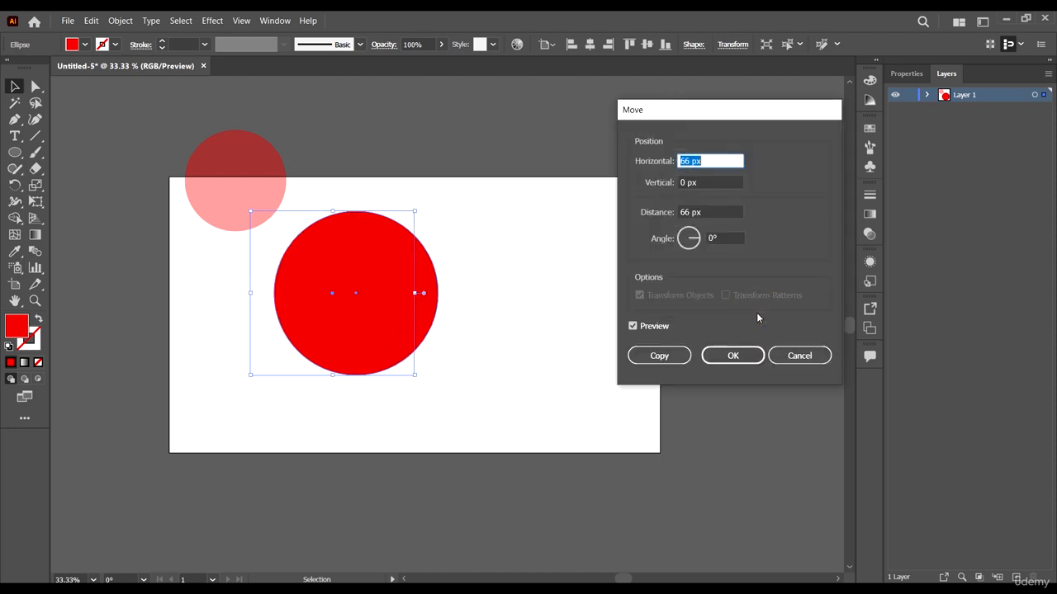
mouse_move(741, 109)
left_mouse_down()
mouse_move(707, 110)
mouse_move(734, 116)
mouse_move(729, 102)
left_mouse_up()
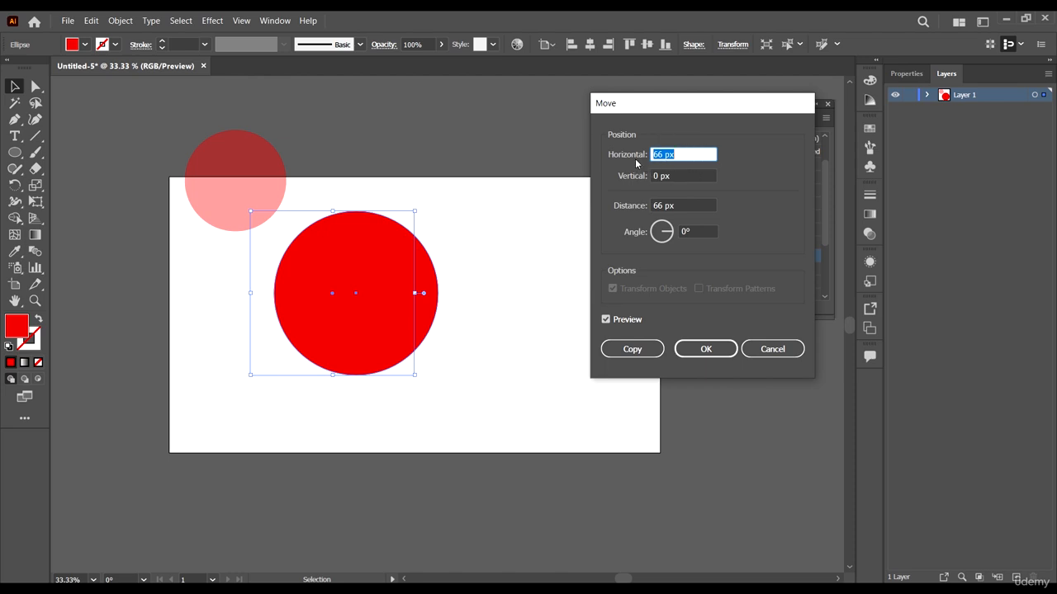
type("100")
left_click(706, 350)
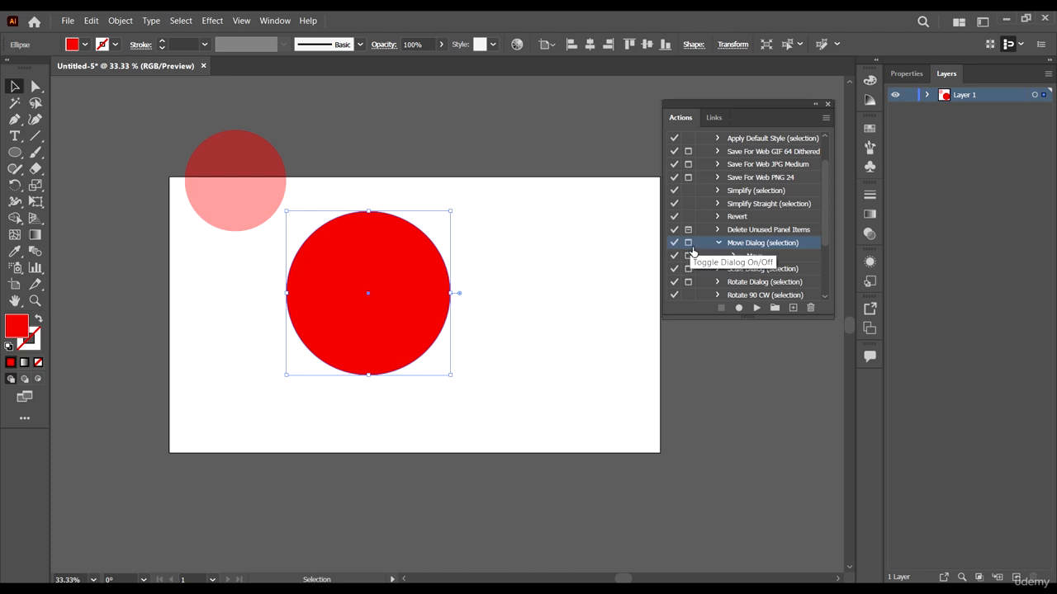
Step: Look through the remaining default actions and collapse the Default Actions set
scroll(727, 239, "down", 3)
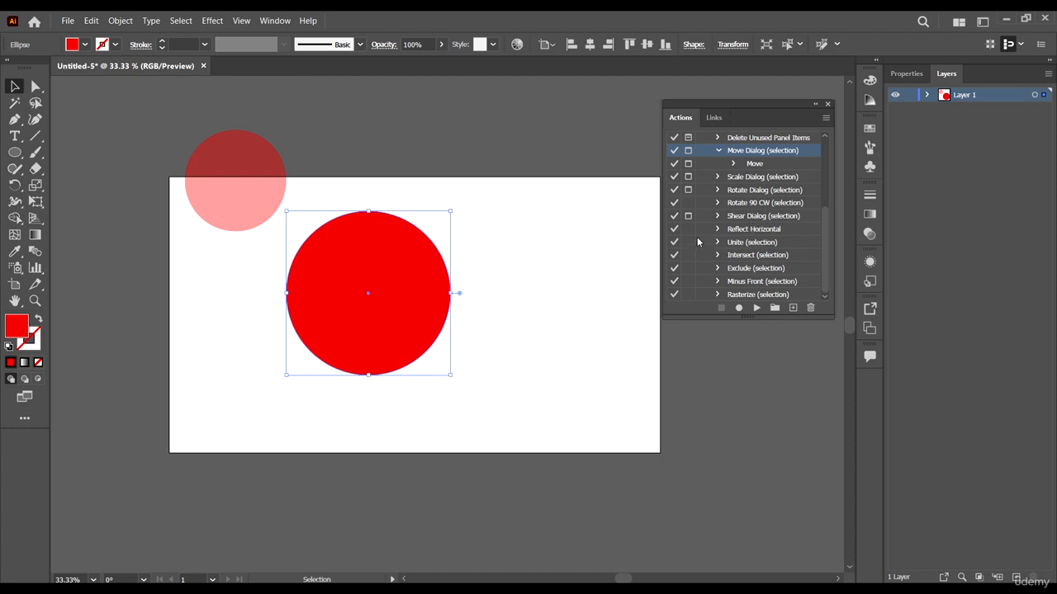
scroll(751, 245, "up", 4)
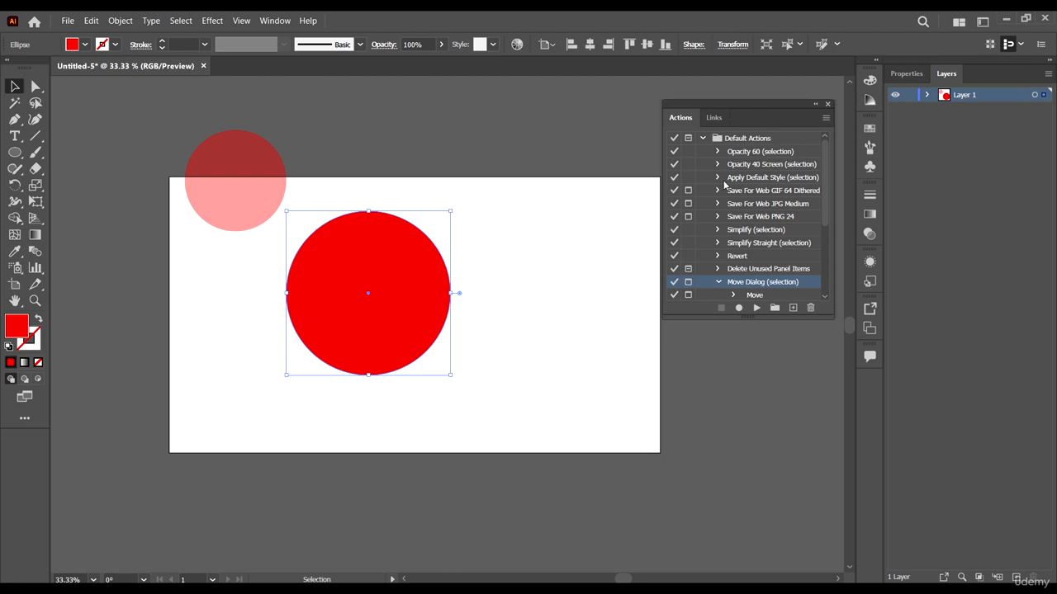
left_click(703, 137)
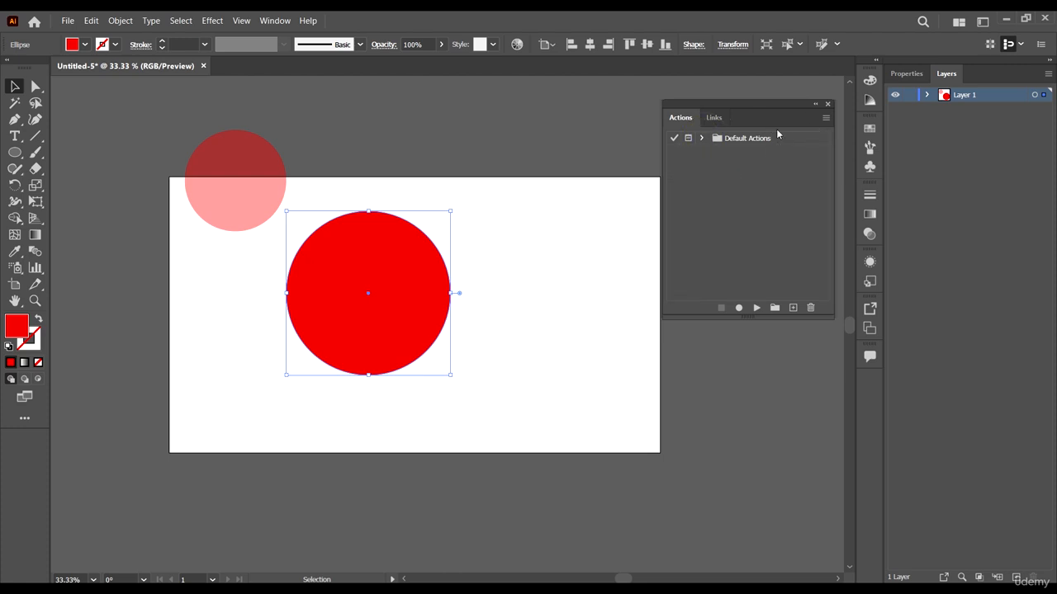
Step: Make the floating Actions panel smaller and move the large circle slightly toward the artboard's centre
left_click_drag(754, 108, 705, 124)
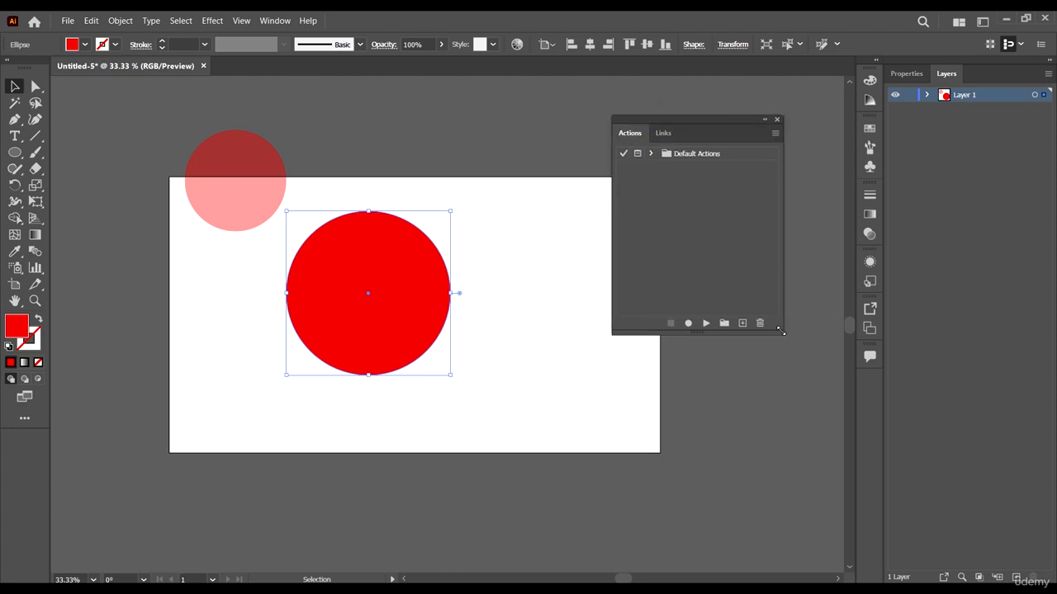
left_click_drag(781, 332, 770, 311)
left_click_drag(691, 121, 731, 106)
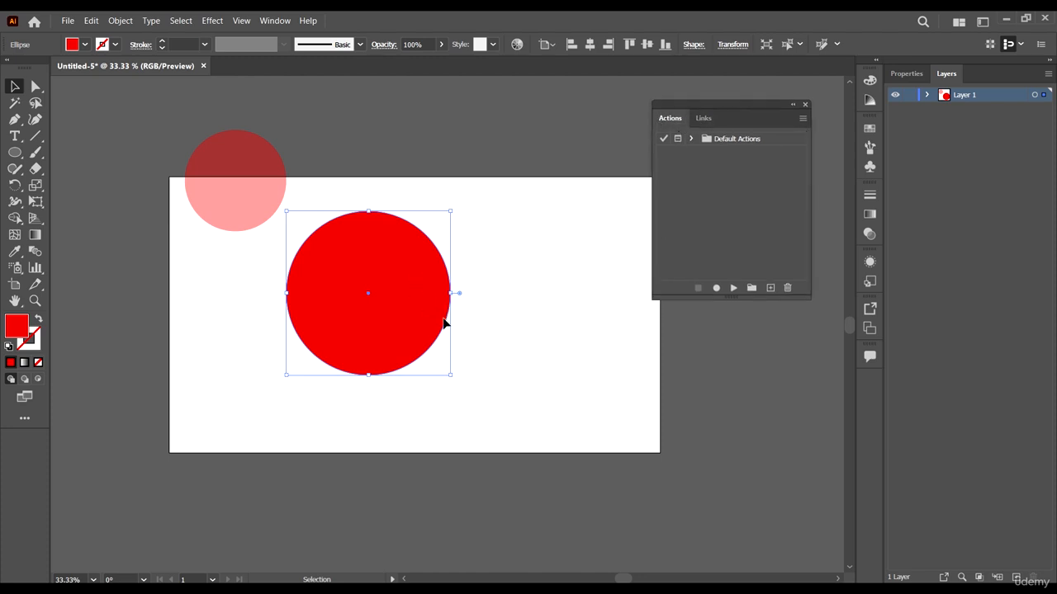
left_click_drag(369, 279, 405, 284)
left_click(763, 167)
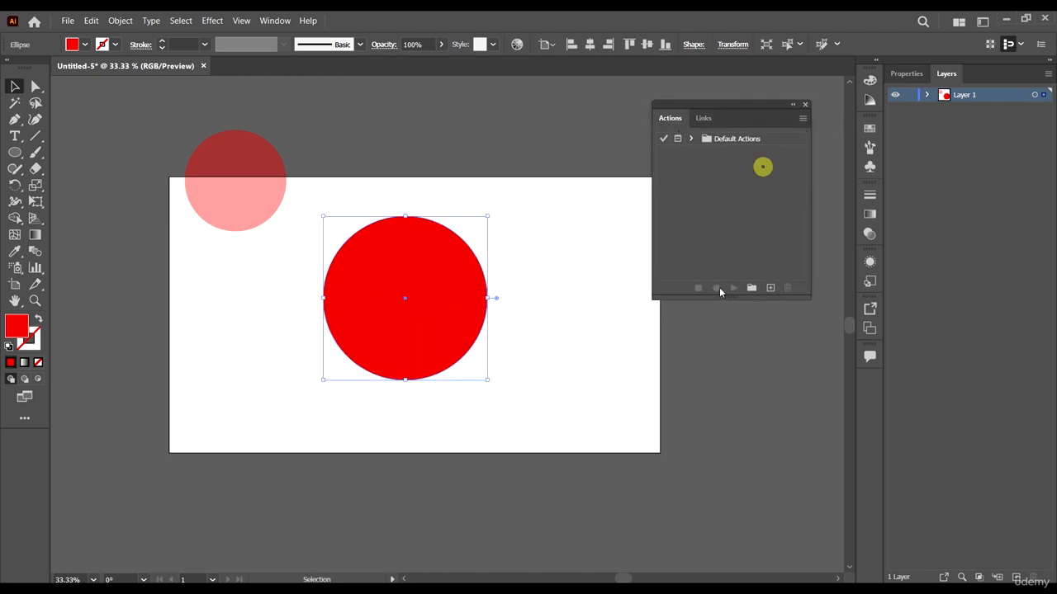
left_click(751, 288)
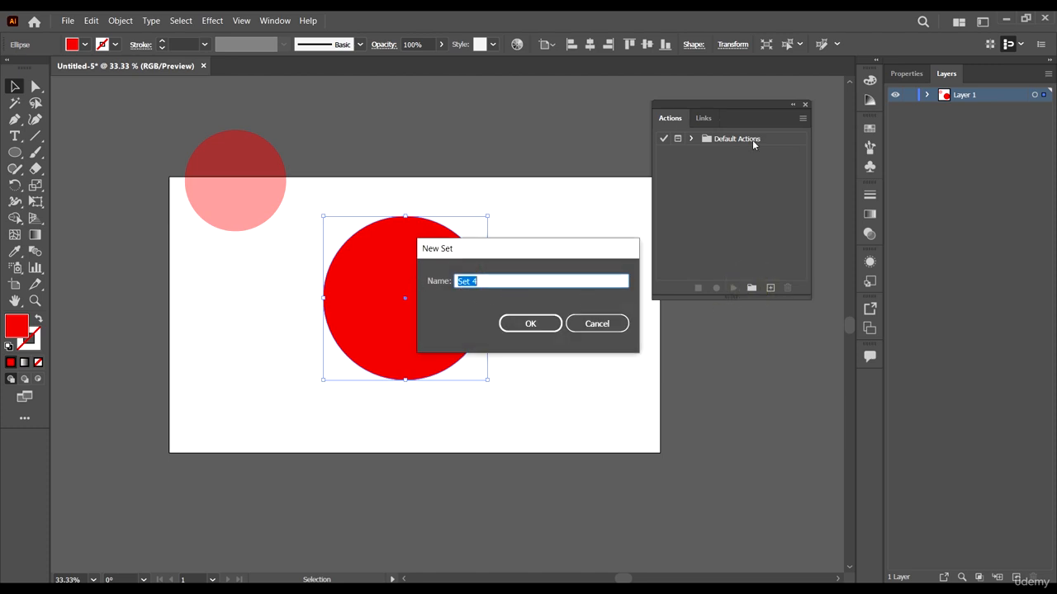
left_click(602, 322)
left_click(783, 141)
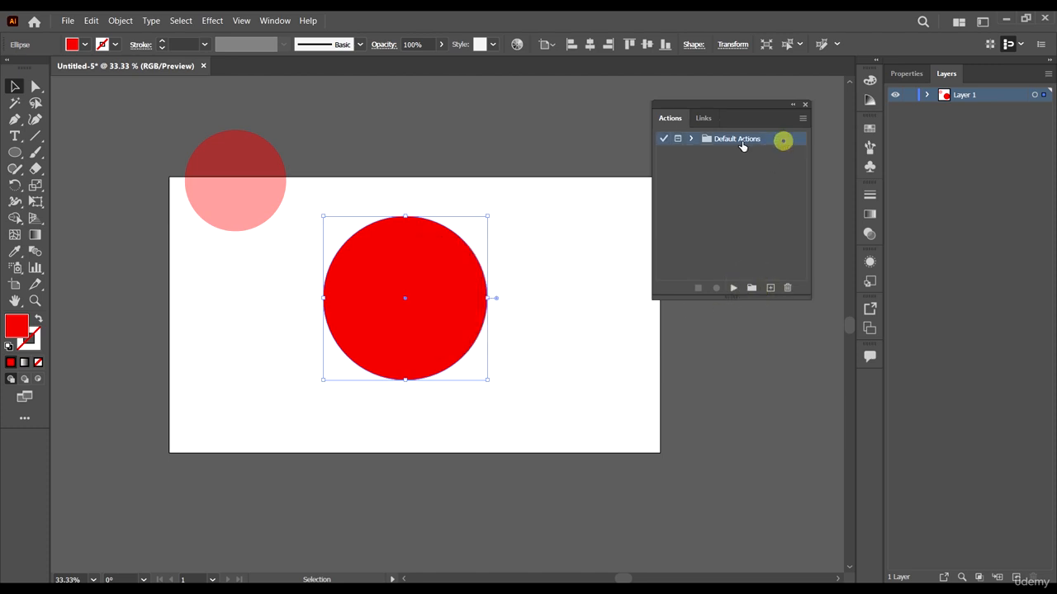
left_click(769, 288)
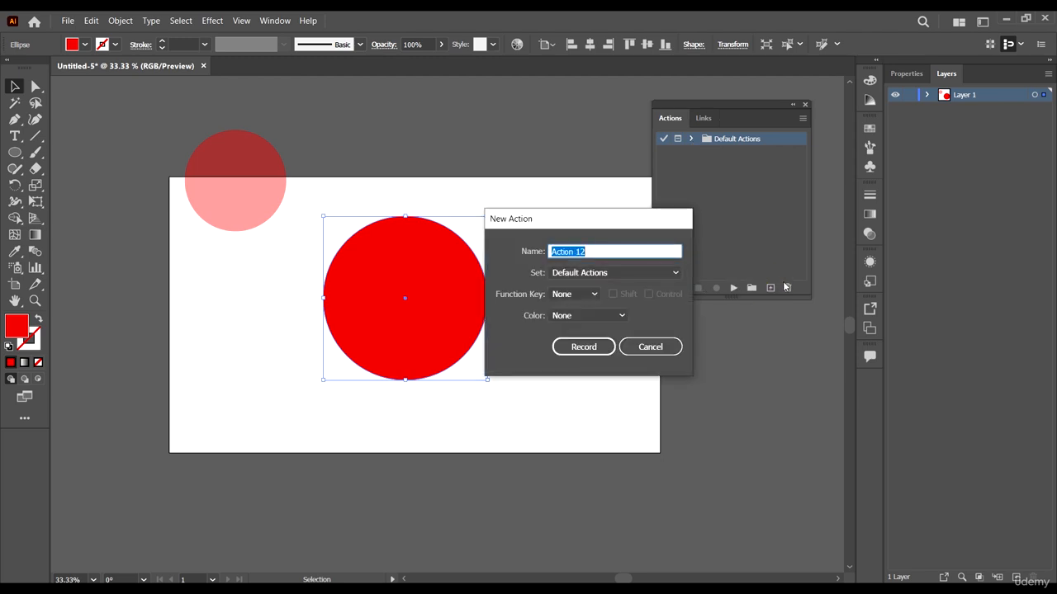
left_click(658, 348)
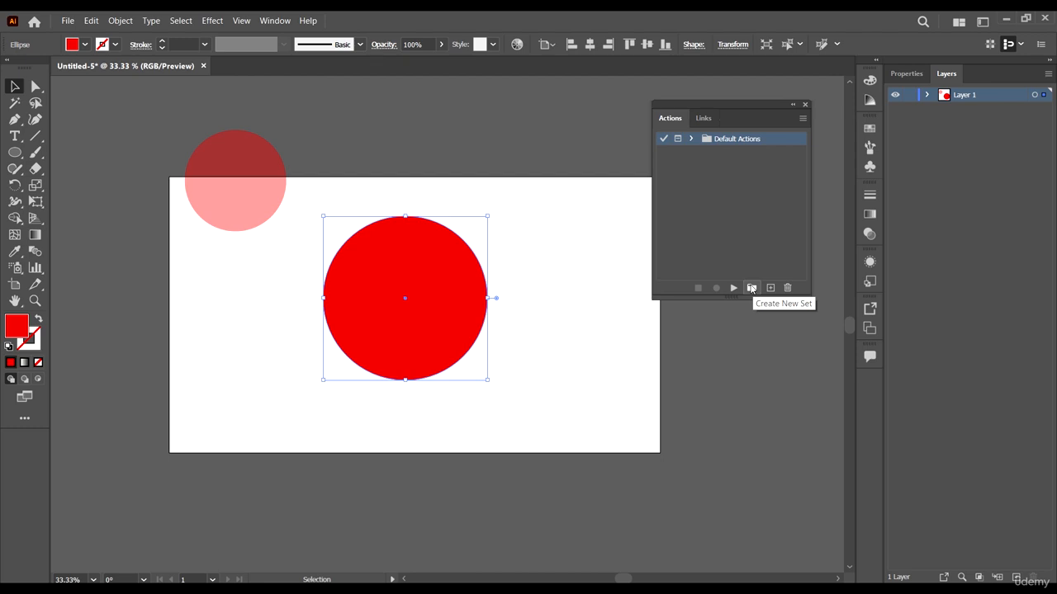
Step: Create a new action set named MY NEW SET and select it
left_click(751, 288)
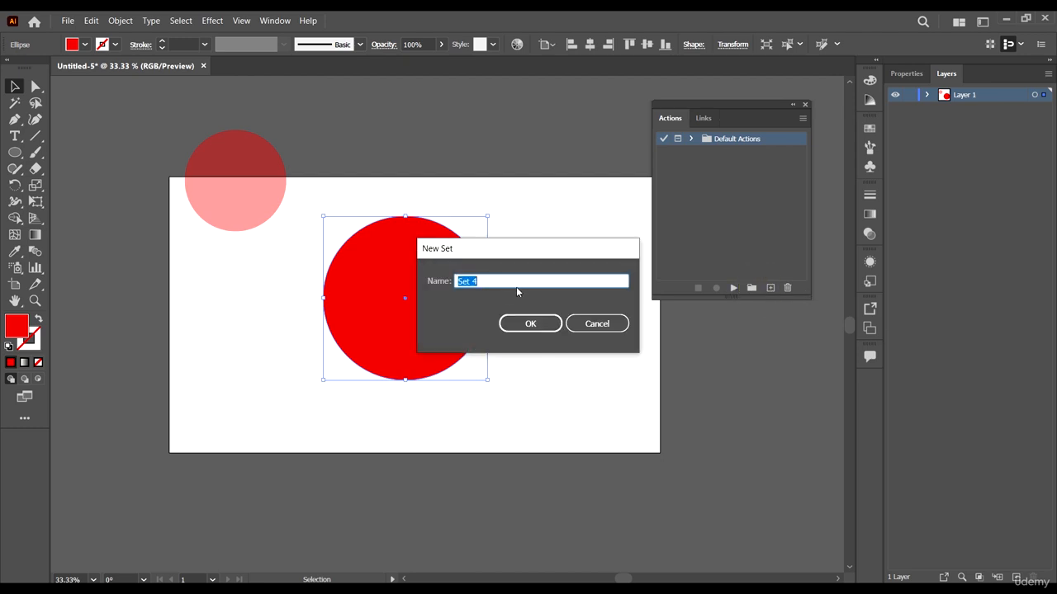
type("MY NEW SET")
left_click(530, 324)
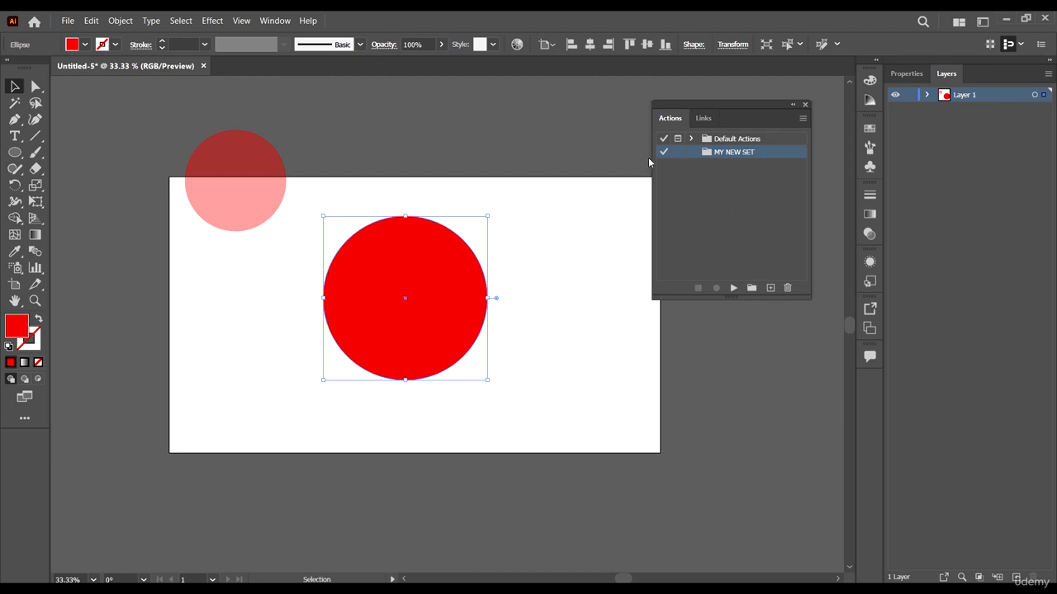
left_click(752, 155)
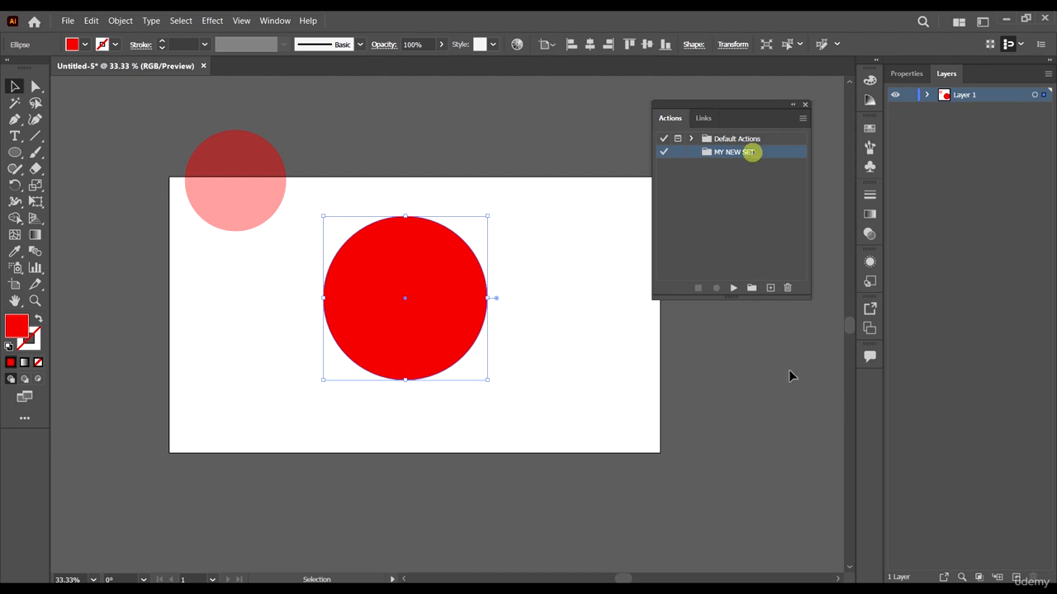
Step: Begin a new action named SCALE X2 in the MY NEW SET set
left_click(769, 288)
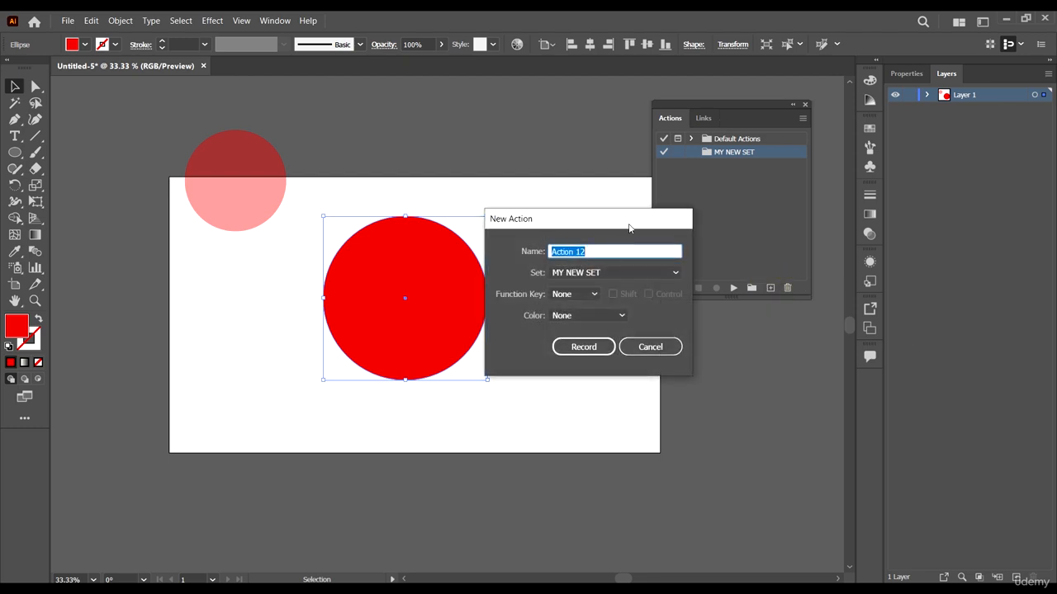
left_click_drag(630, 220, 657, 175)
mouse_move(593, 176)
left_mouse_down()
mouse_move(548, 174)
mouse_move(581, 163)
mouse_move(608, 185)
left_mouse_up()
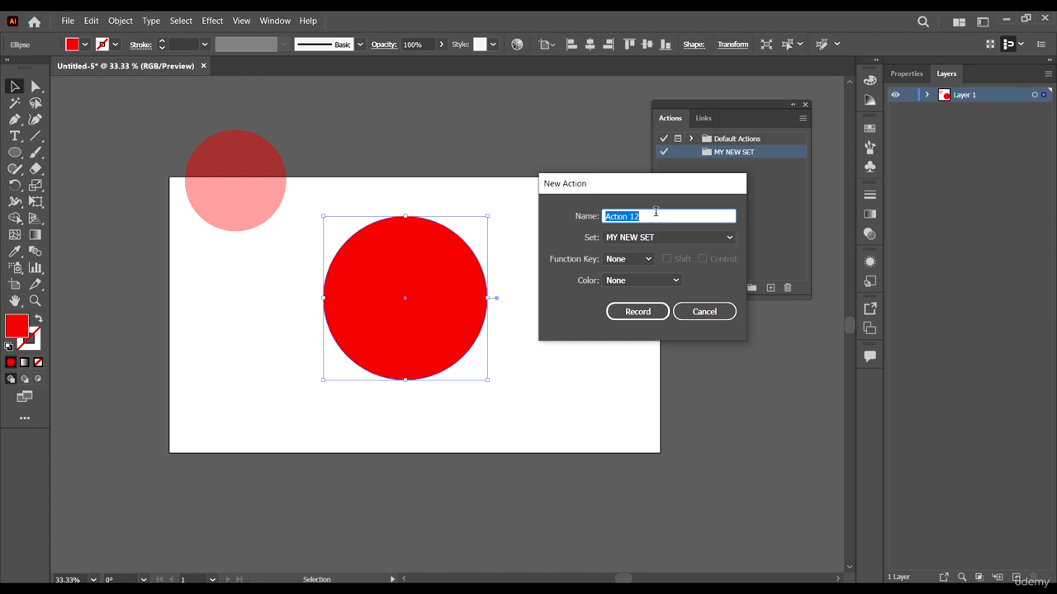
type("SCALE X2")
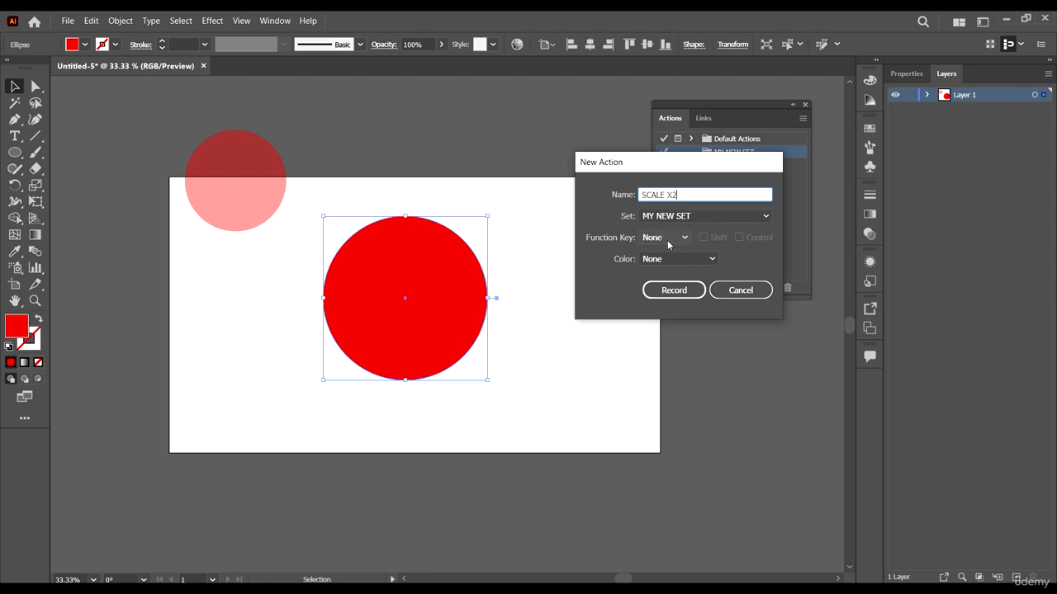
left_click(684, 216)
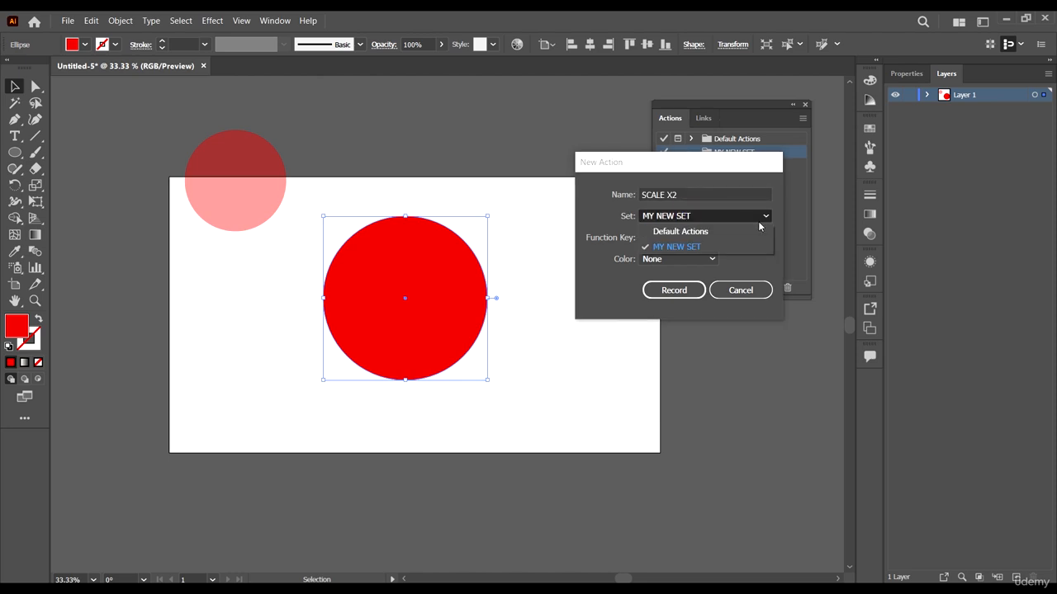
left_click(714, 216)
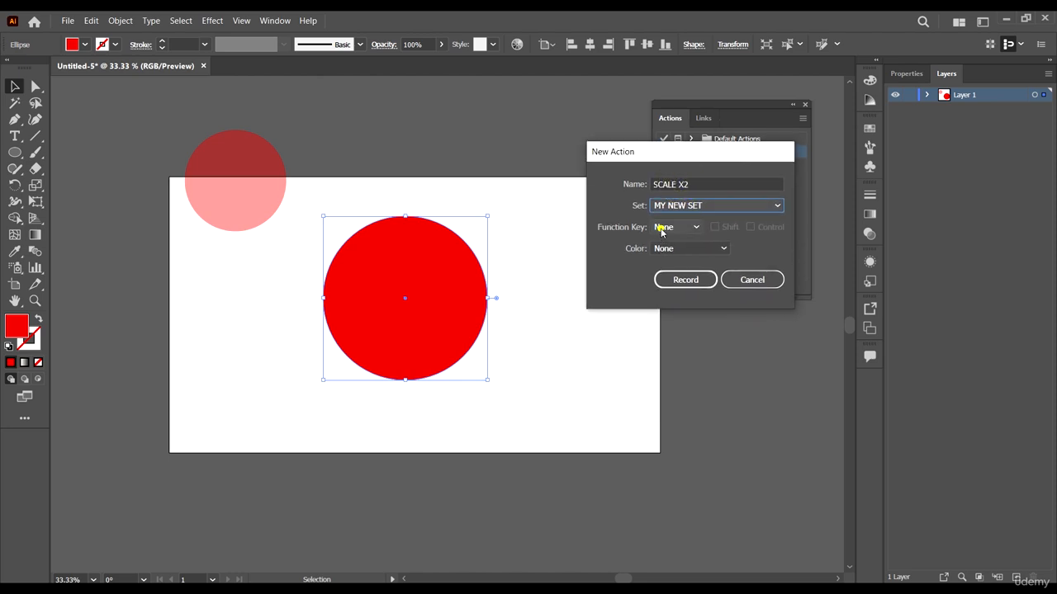
left_click(663, 228)
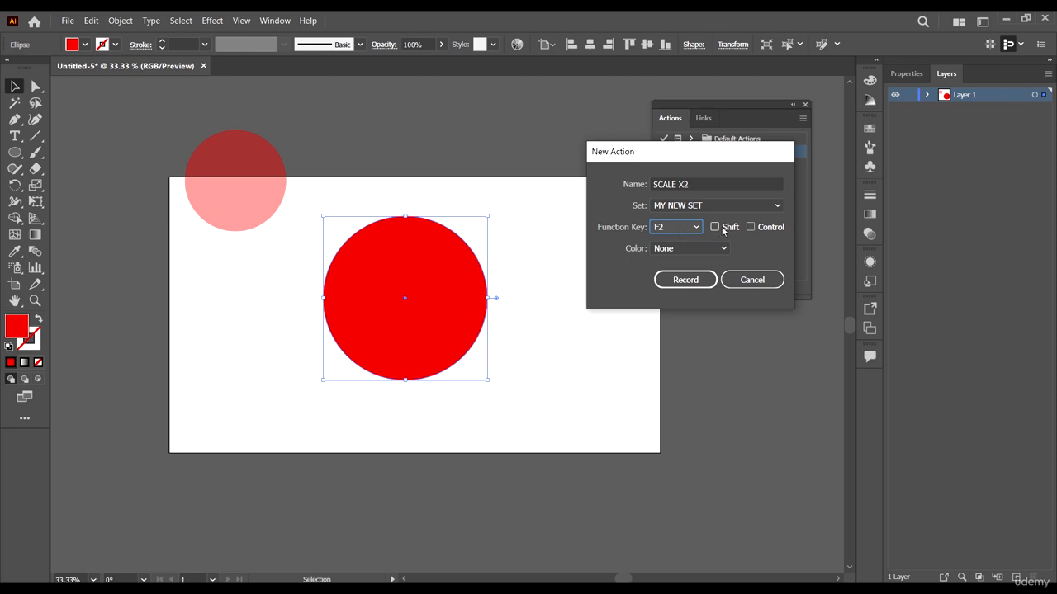
left_click(682, 226)
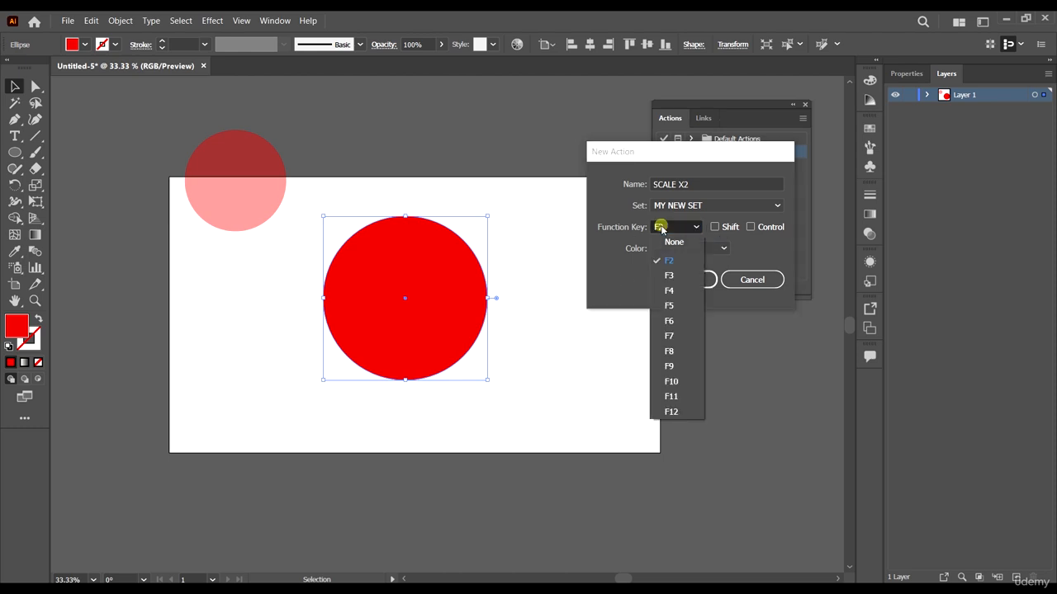
left_click(674, 243)
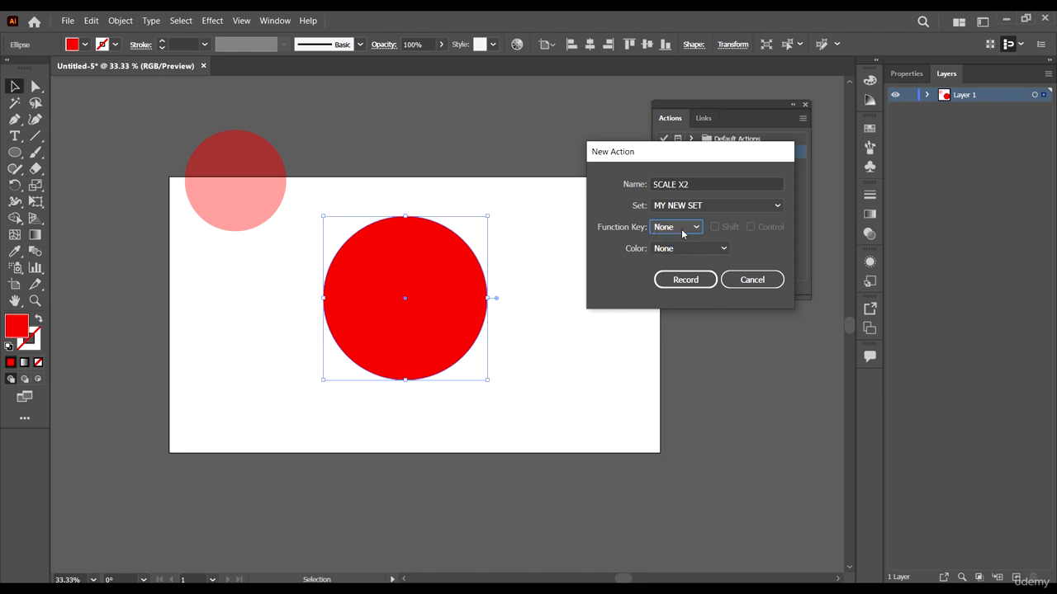
left_click(684, 230)
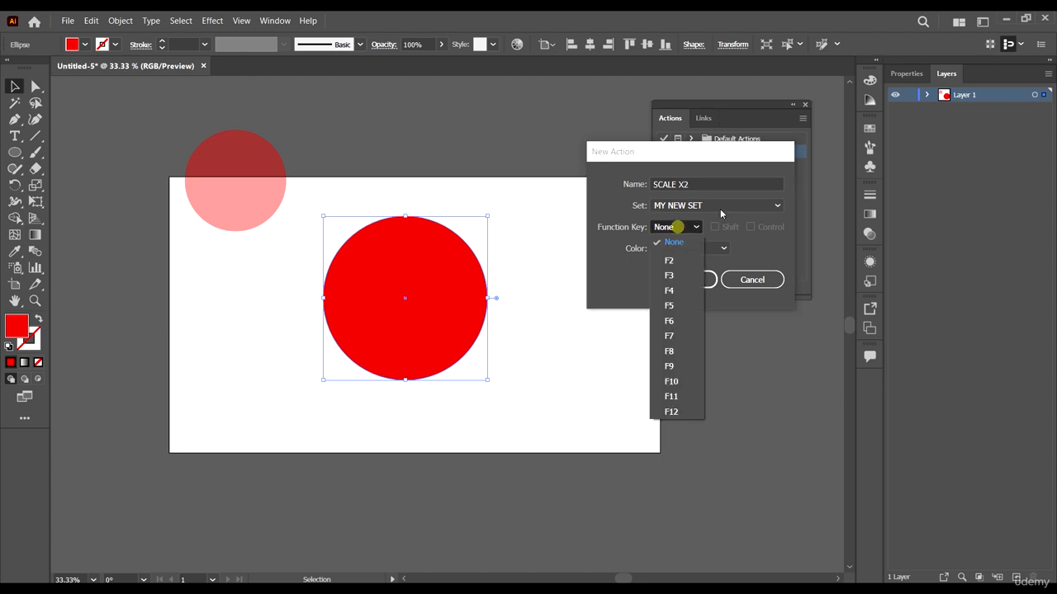
left_click(673, 234)
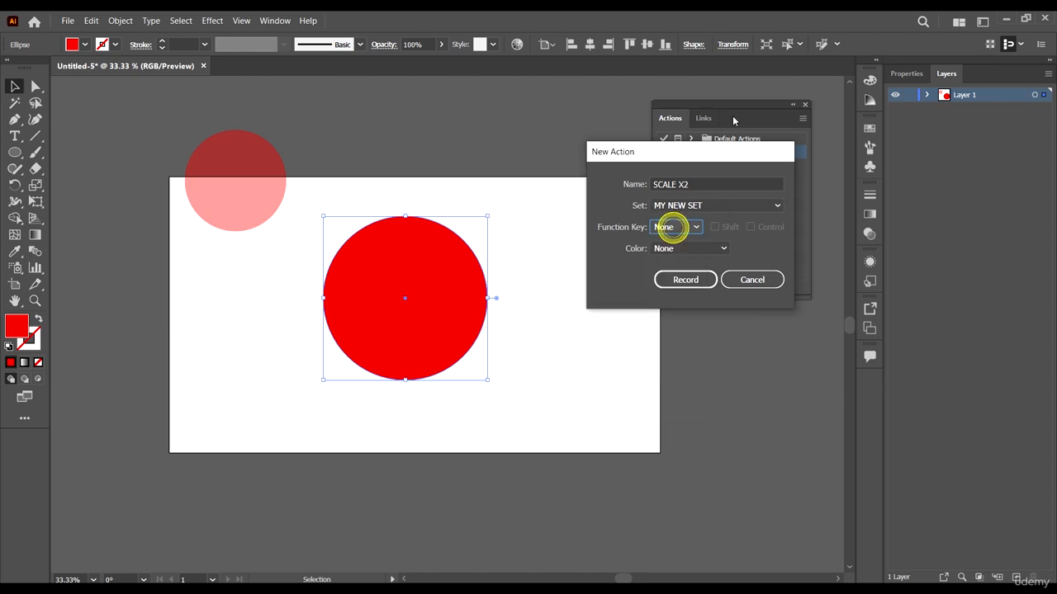
Step: Assign Shift+F2 and the colour Red to the SCALE X2 action and start recording it
left_click(708, 156)
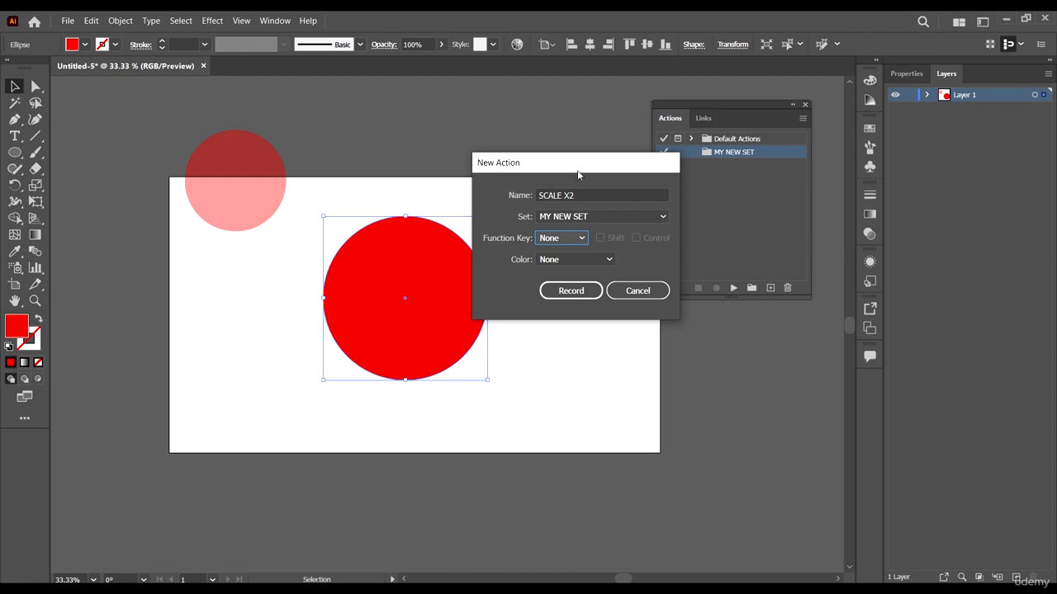
left_click(586, 162)
left_click(702, 235)
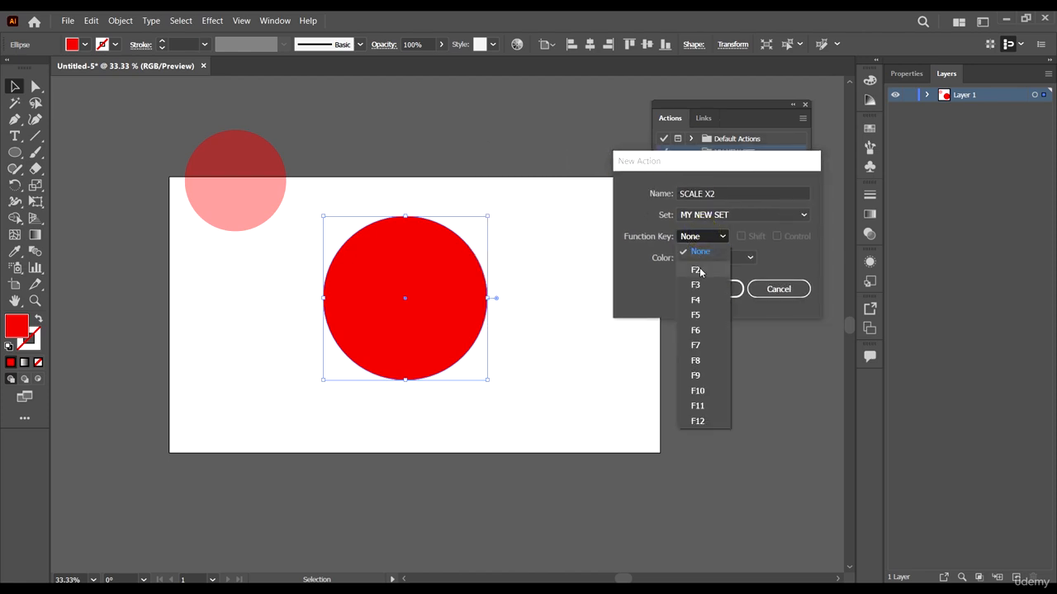
left_click(702, 271)
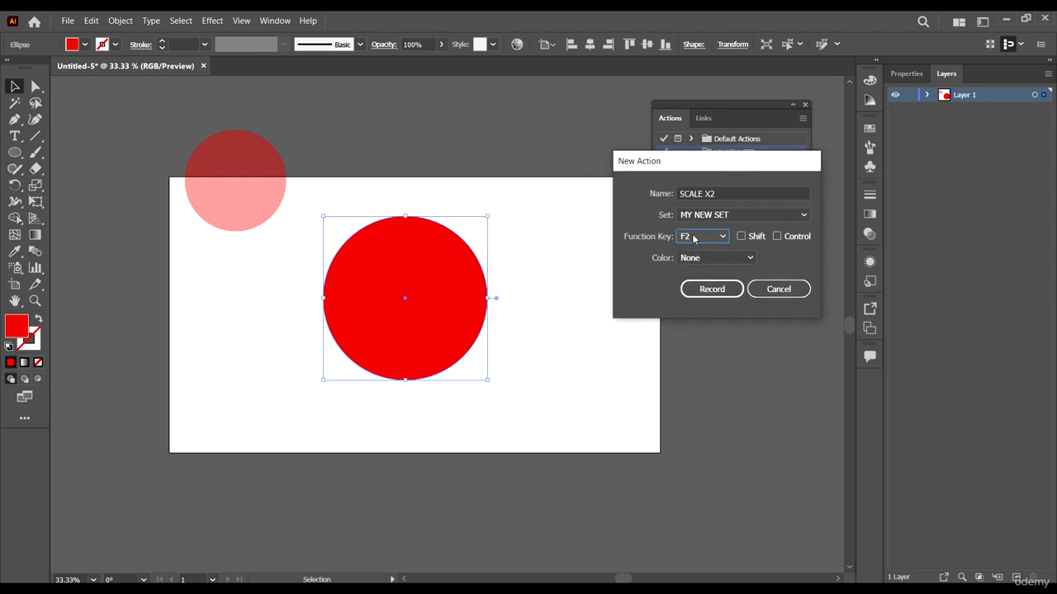
left_click(740, 237)
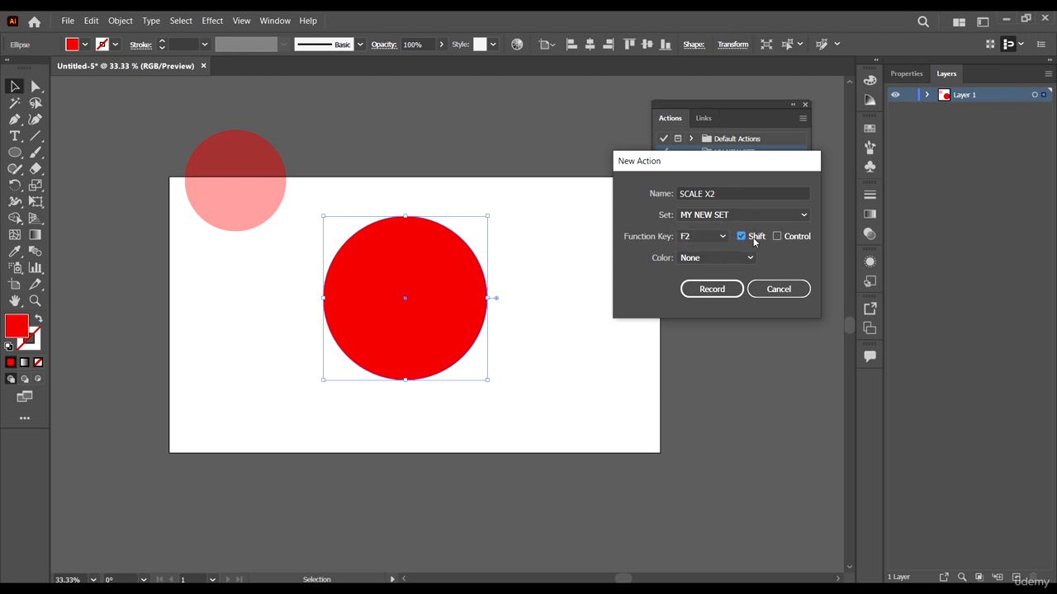
left_click(704, 257)
left_click(708, 290)
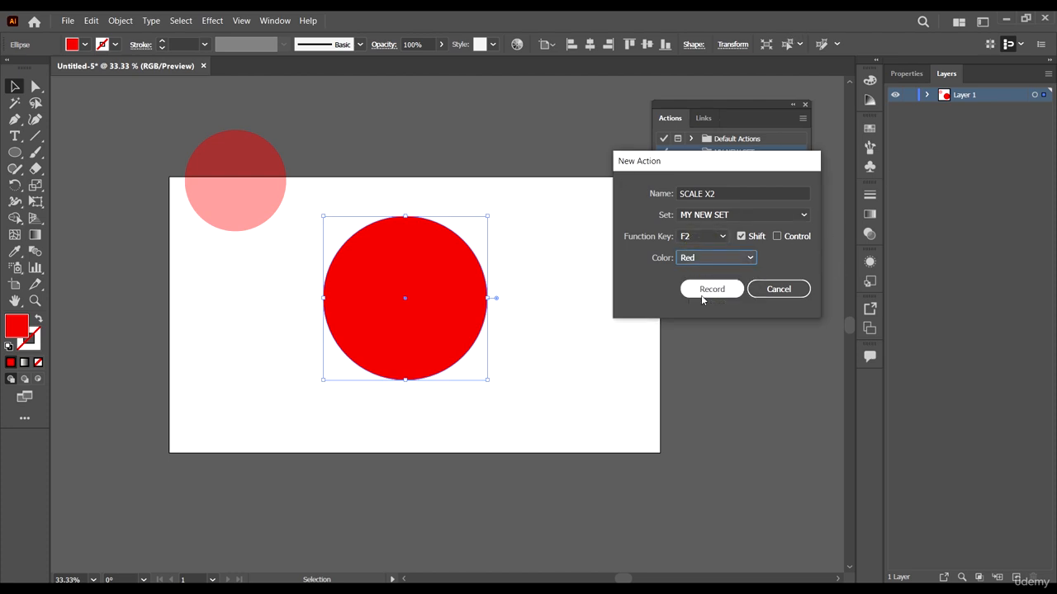
left_click(706, 291)
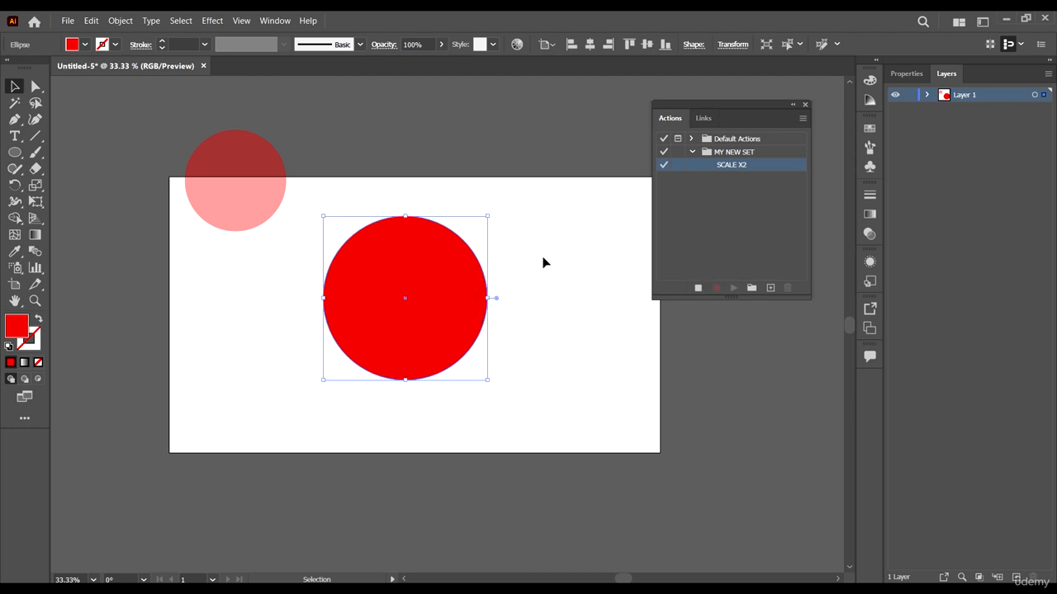
Step: Scale the large circle uniformly to 150% with Scale Strokes & Effects enabled and stop the recording
right_click(437, 283)
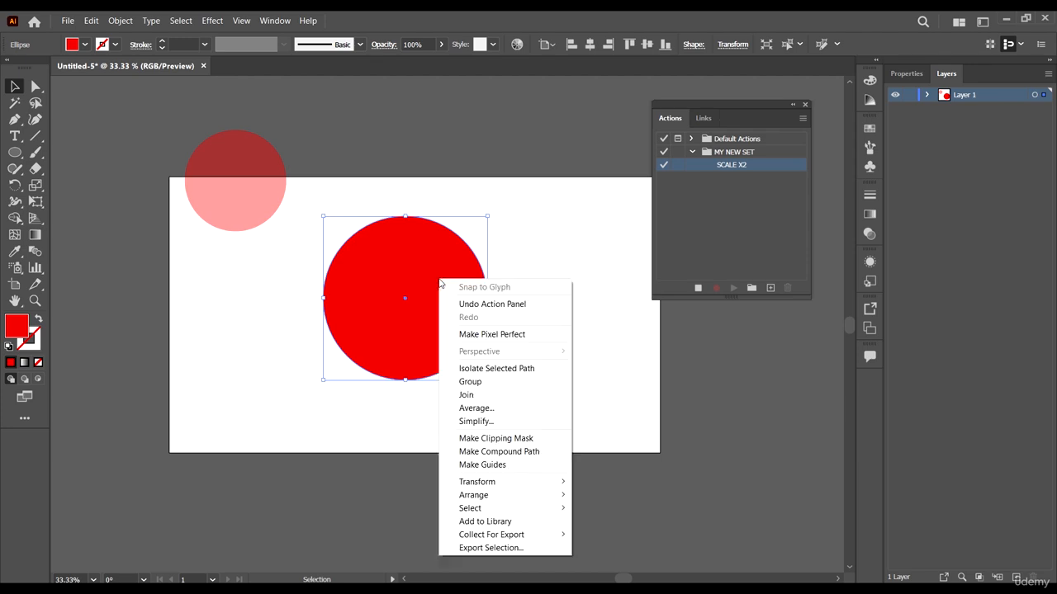
left_click(527, 481)
left_click(636, 538)
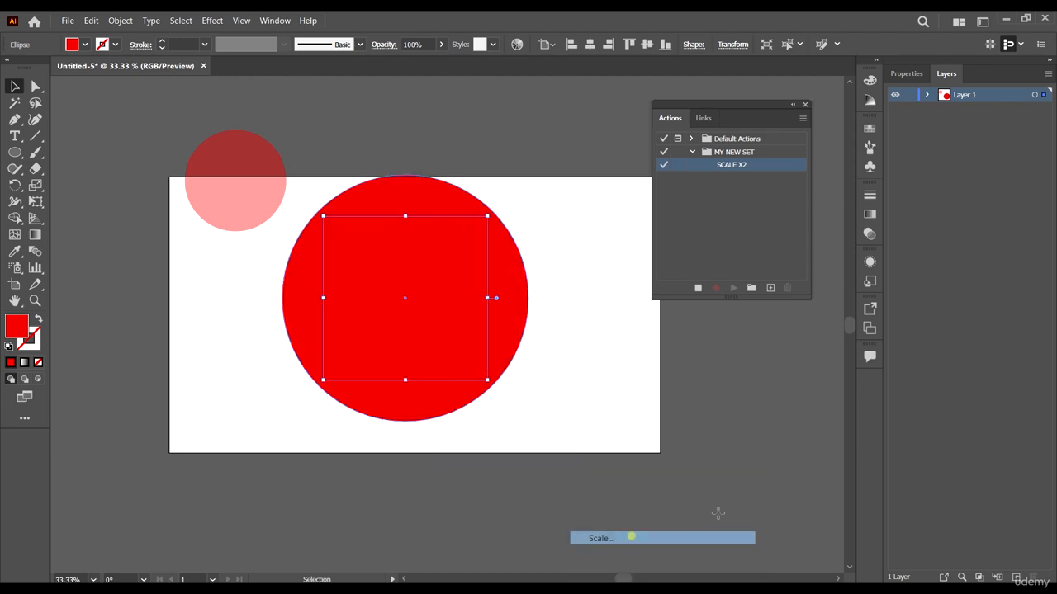
left_click_drag(571, 156, 726, 130)
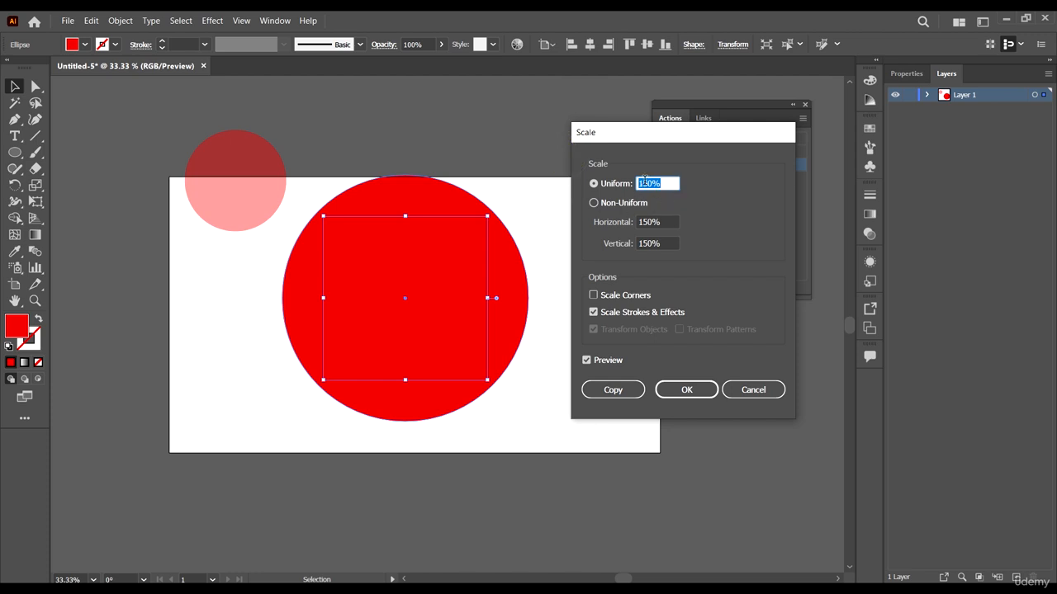
left_click(685, 386)
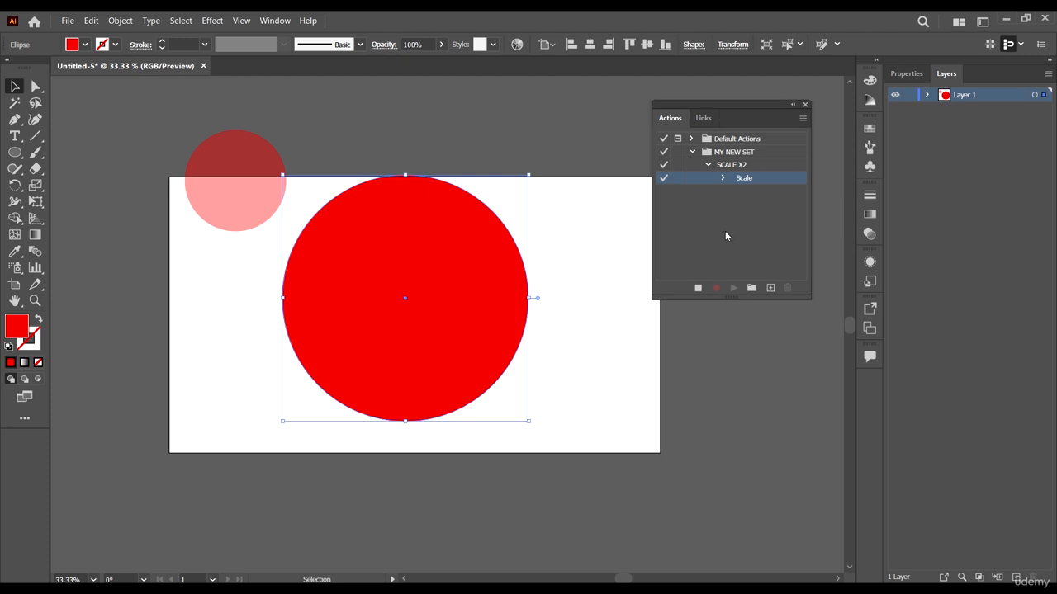
left_click(698, 288)
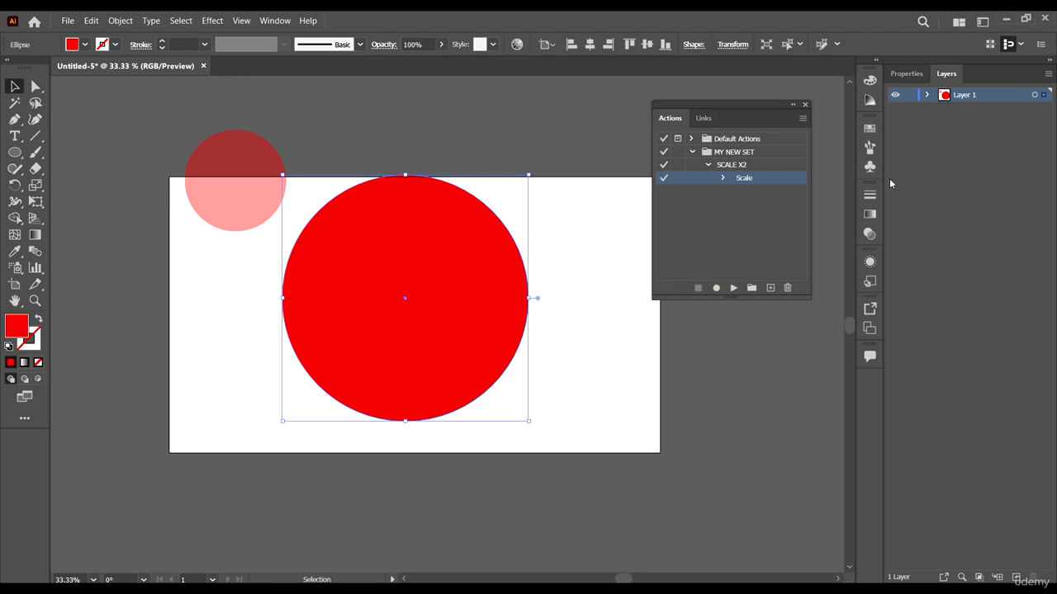
Step: Review the settings recorded in the Scale step of SCALE X2 and turn on that step's dialog toggle
left_click(708, 164)
left_click(707, 165)
left_click(691, 165)
left_click(707, 164)
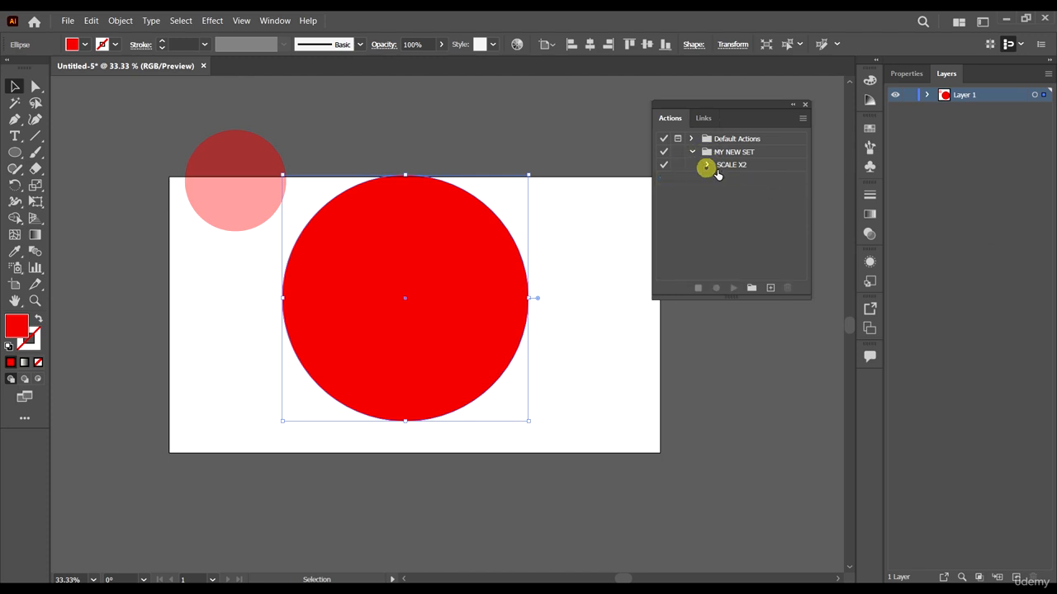
left_click(723, 177)
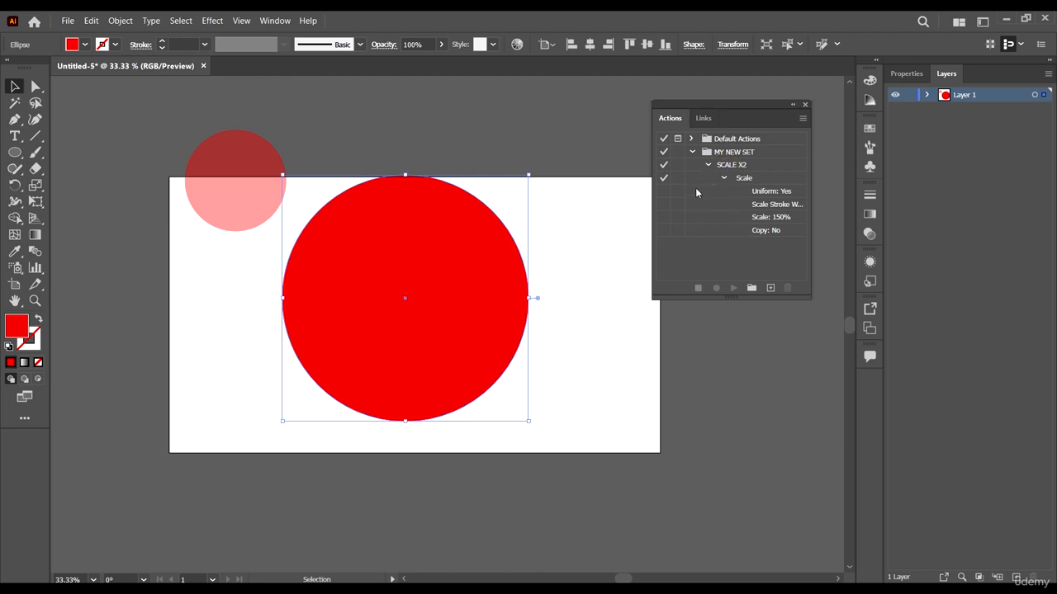
left_click(723, 178)
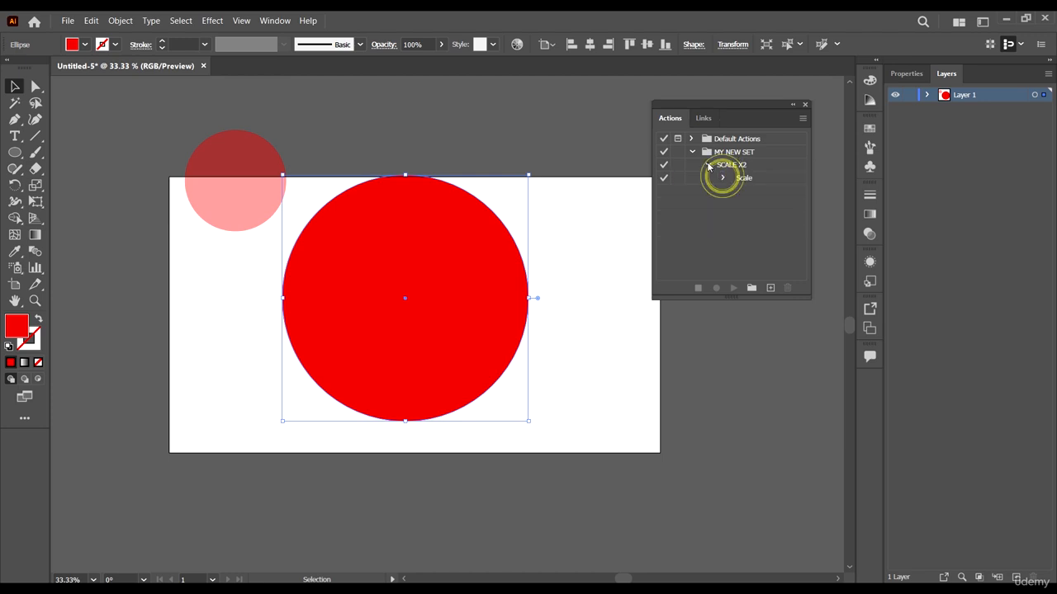
left_click(678, 180)
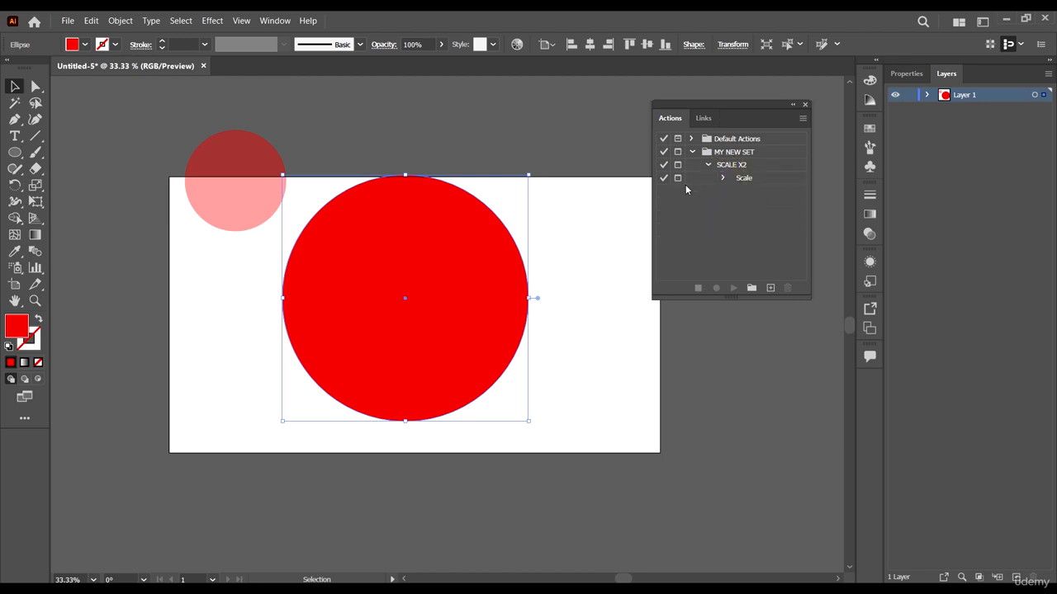
Step: Select the SCALE X2 action and draw a small red square near the artboard's lower-right corner, leaving it deselected
left_click(710, 212)
left_click(737, 165)
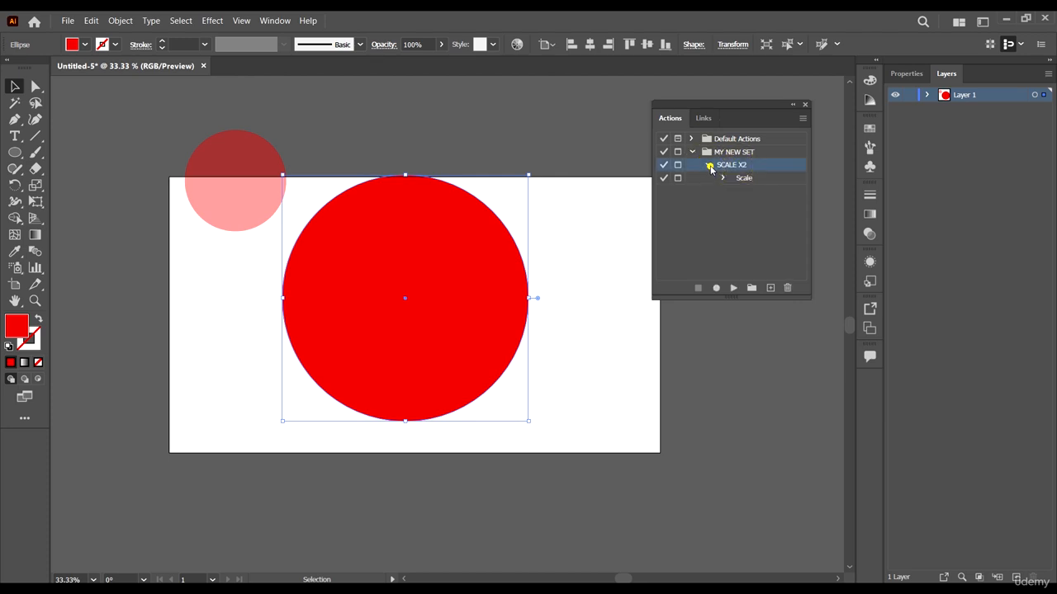
left_click(707, 165)
left_click_drag(15, 152, 67, 154)
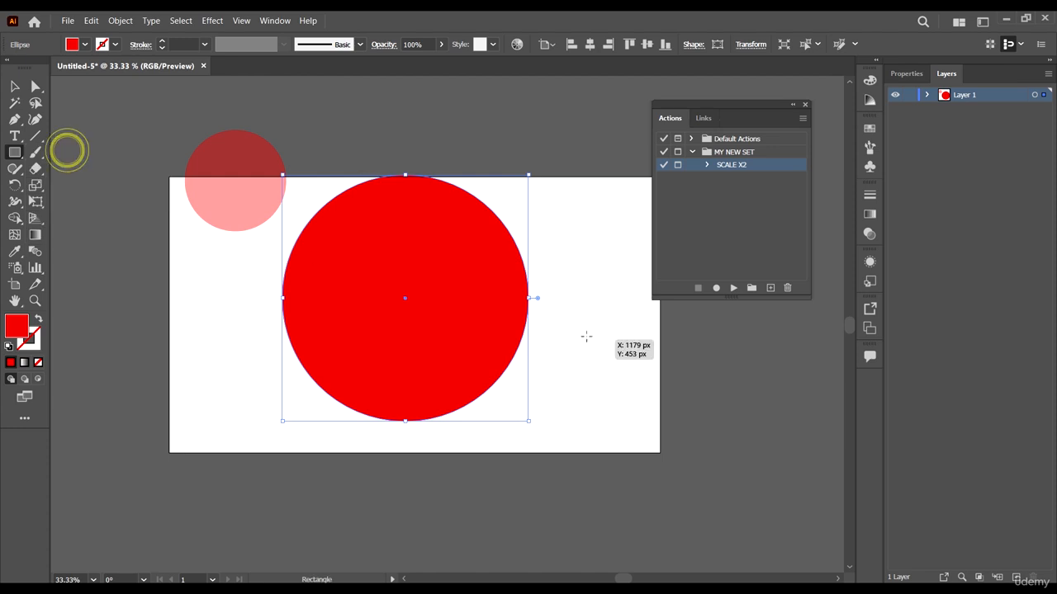
left_click_drag(585, 336, 647, 397)
key("v")
left_click(764, 443)
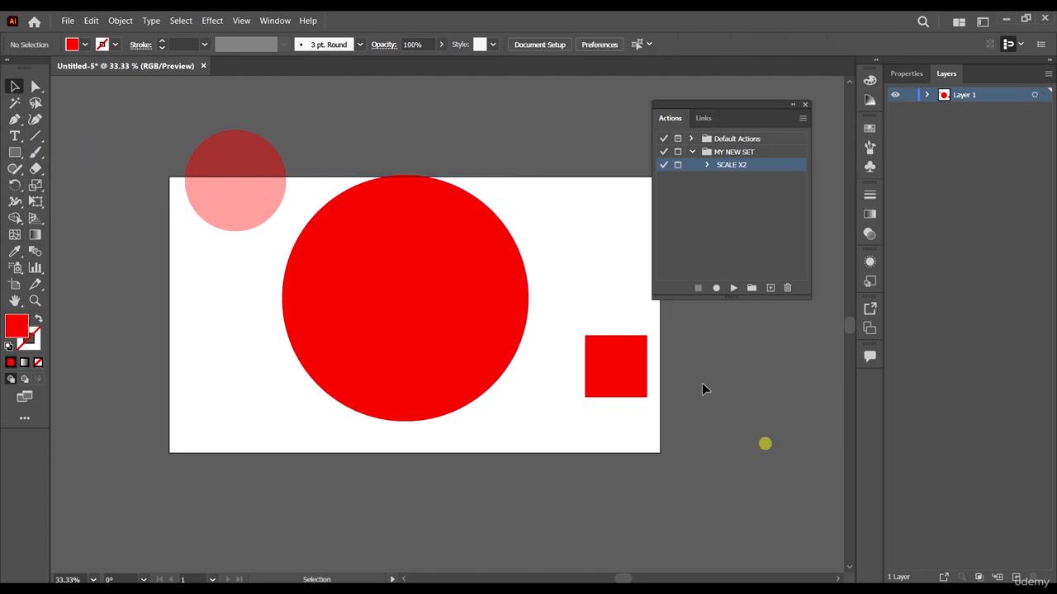
Step: Play the SCALE X2 action on the small square, entering a uniform scale of 200%
left_click(613, 360)
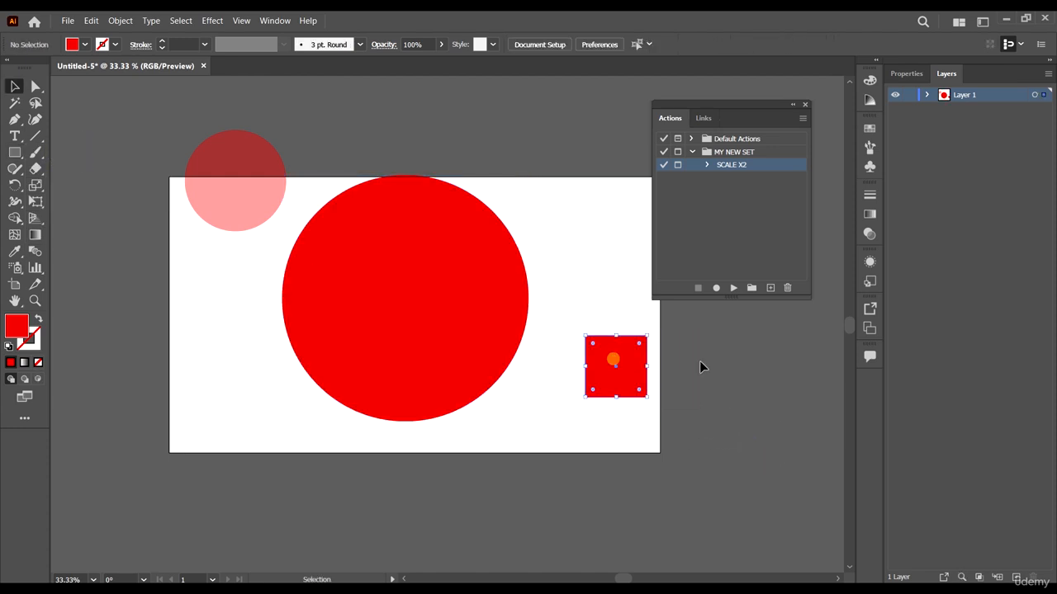
left_click(733, 287)
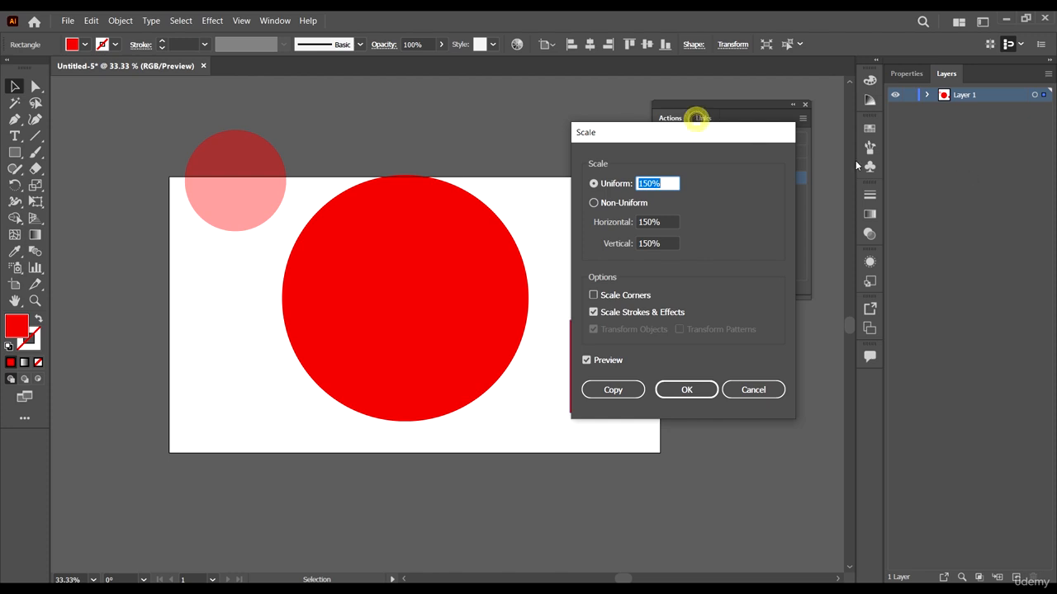
left_click_drag(697, 125, 1003, 193)
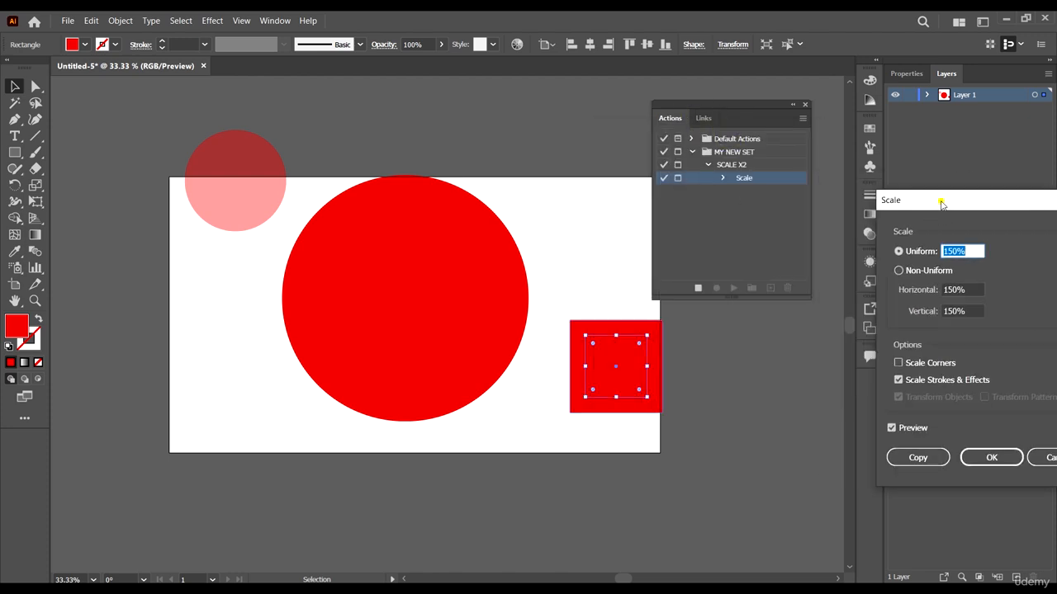
left_click_drag(938, 200, 796, 115)
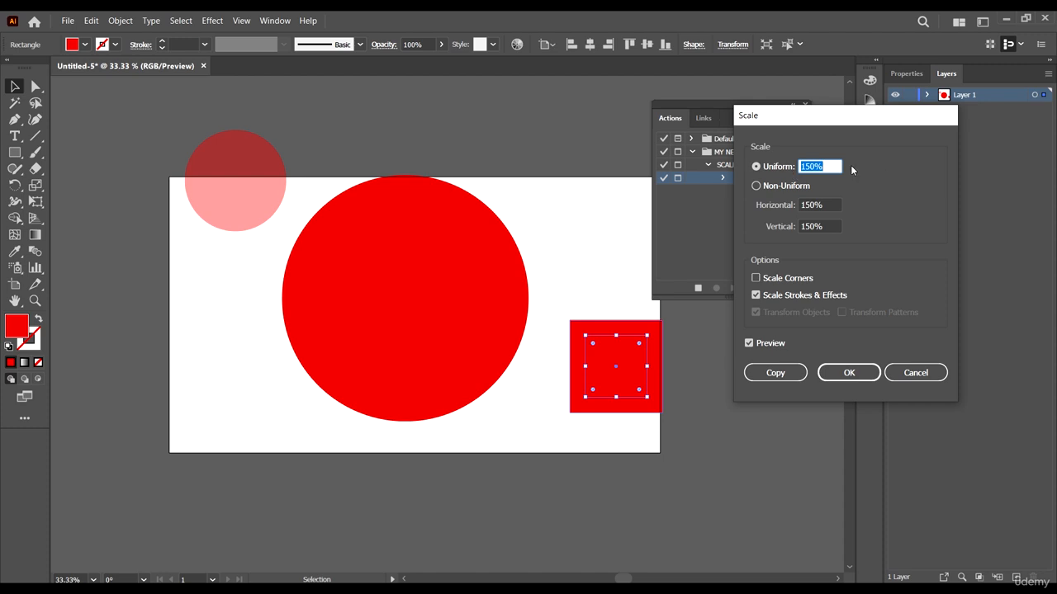
type("200")
left_click(849, 374)
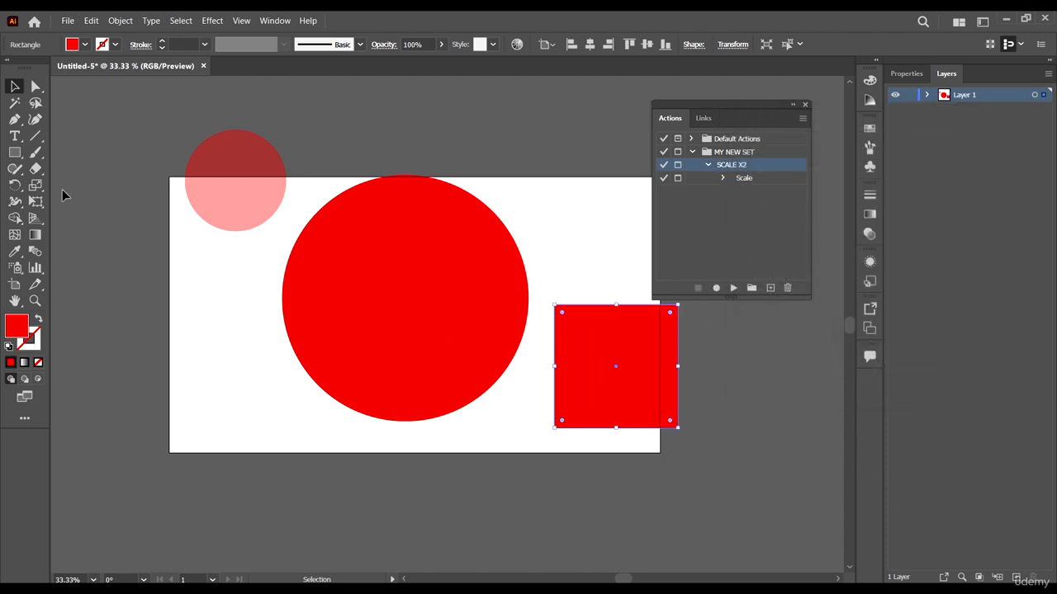
Step: Draw a small red rectangle across the artboard's top edge, right of the large circle
left_click(14, 152)
left_click_drag(546, 138, 612, 195)
key("v")
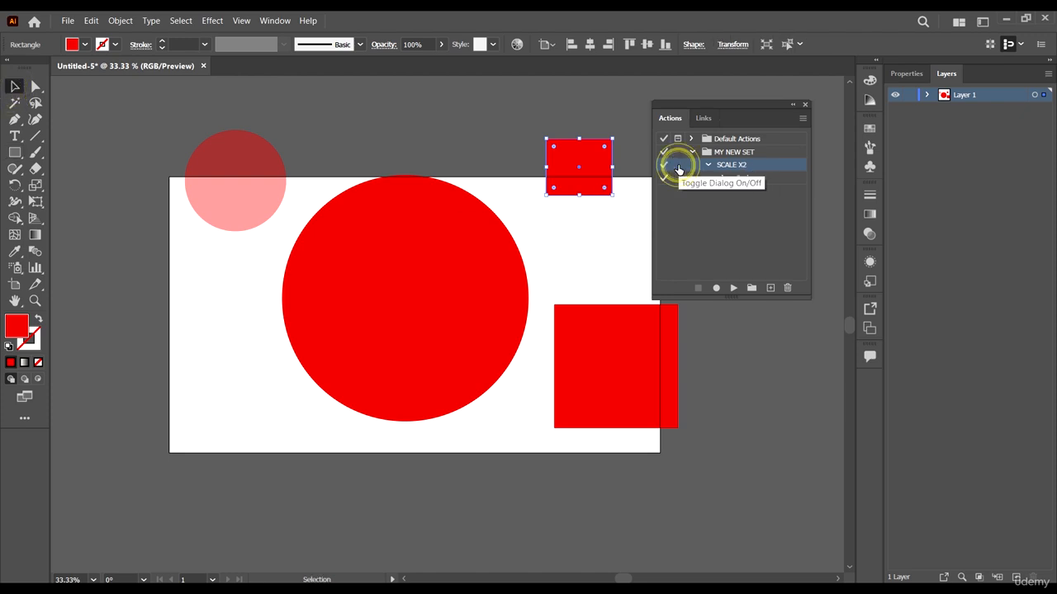
Step: Turn off the dialogs for SCALE X2, play it on the new rectangle, and reposition the rectangle slightly
left_click(677, 164)
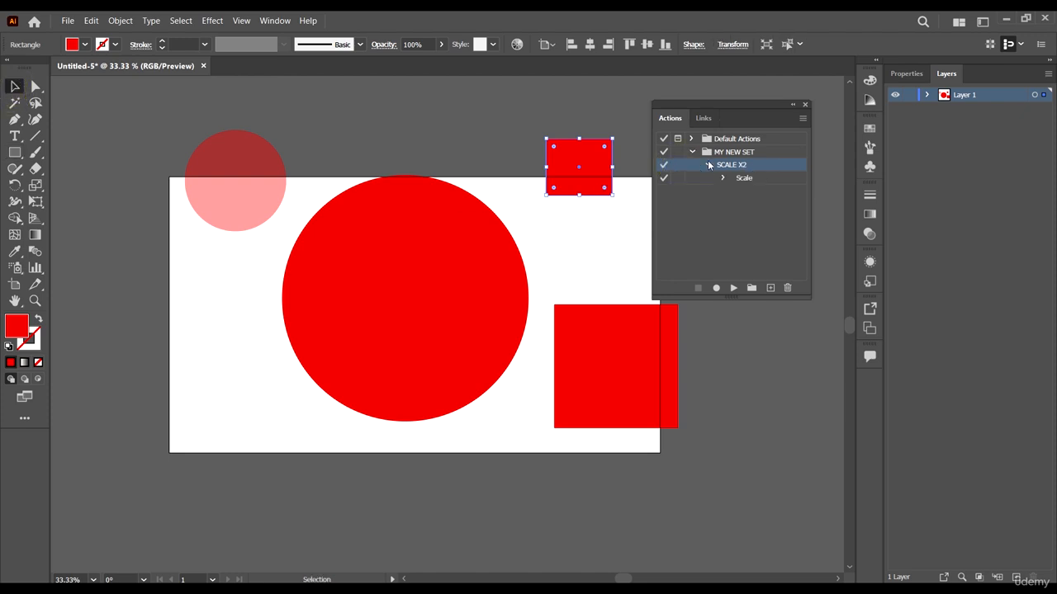
left_click(734, 288)
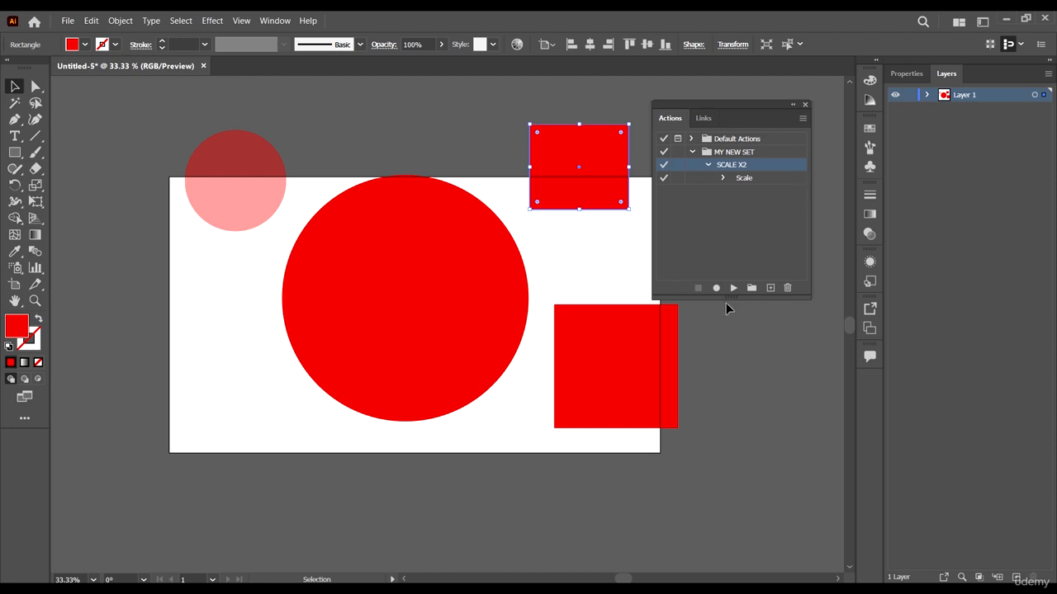
mouse_move(606, 195)
left_mouse_down()
mouse_move(634, 253)
mouse_move(626, 199)
left_mouse_up()
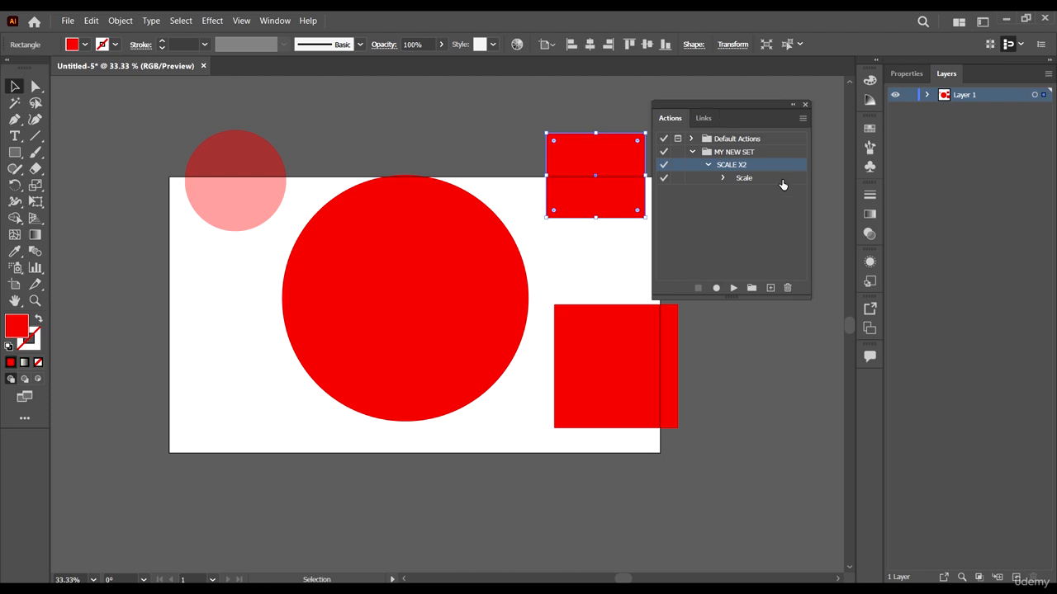
left_click_drag(625, 176, 617, 189)
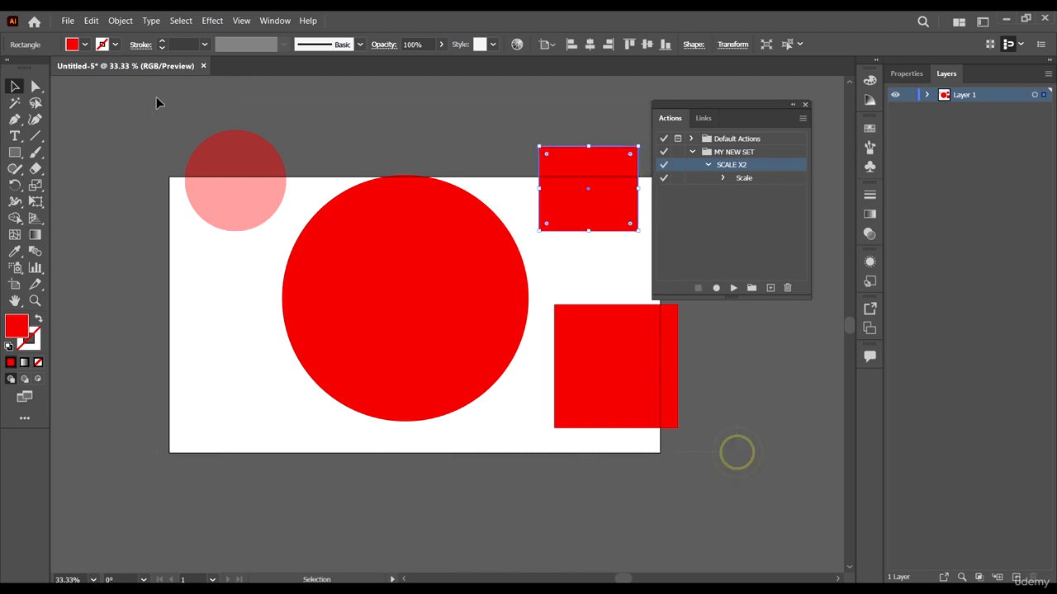
Step: Delete all the artwork and draw six red rectangles of different sizes scattered across and around the artboard
key("ctrl+a")
key("Delete")
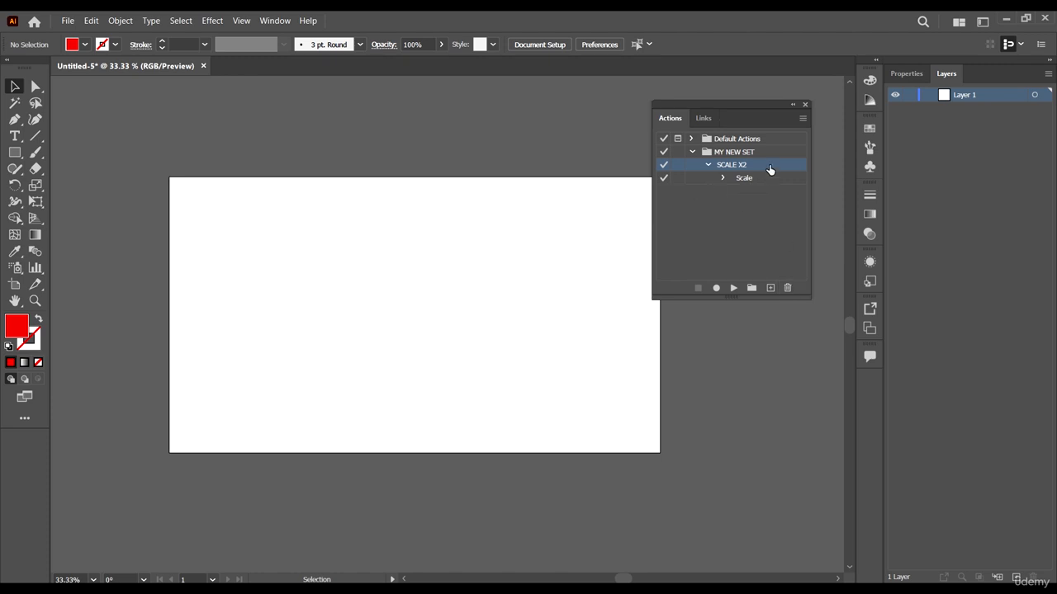
left_click(15, 153)
left_click_drag(194, 232, 258, 309)
left_click_drag(397, 224, 510, 332)
left_click_drag(543, 435, 281, 411)
left_click_drag(258, 266, 333, 122)
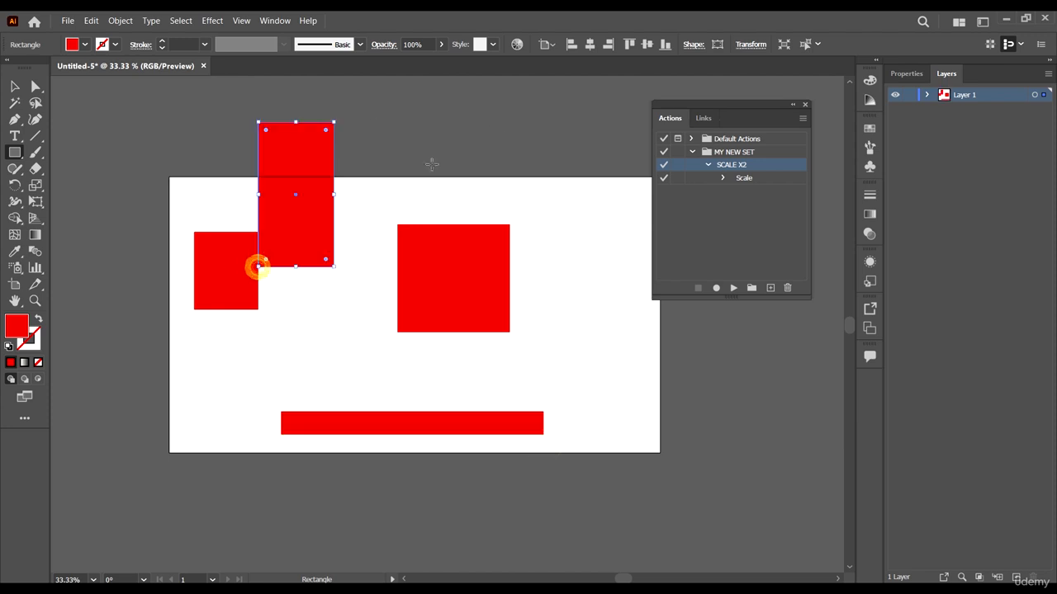
left_click_drag(566, 115, 624, 174)
left_click_drag(606, 350, 682, 415)
Step: Move the tall rectangle at the artboard's top edge to the right, clear of the rectangle beside it
left_click(14, 86)
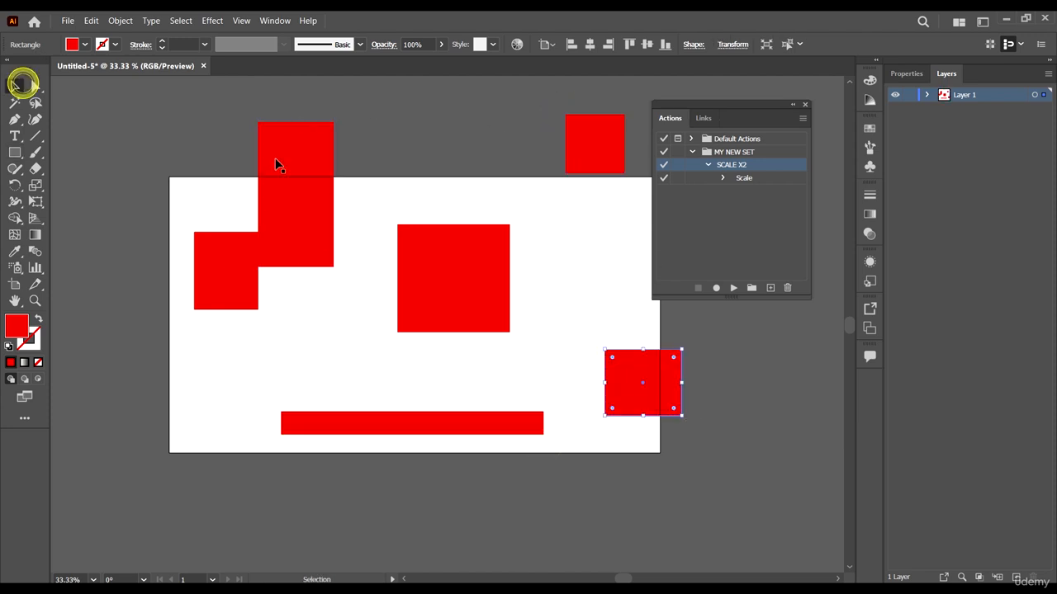
left_click_drag(287, 156, 406, 154)
left_click_drag(426, 189, 356, 188)
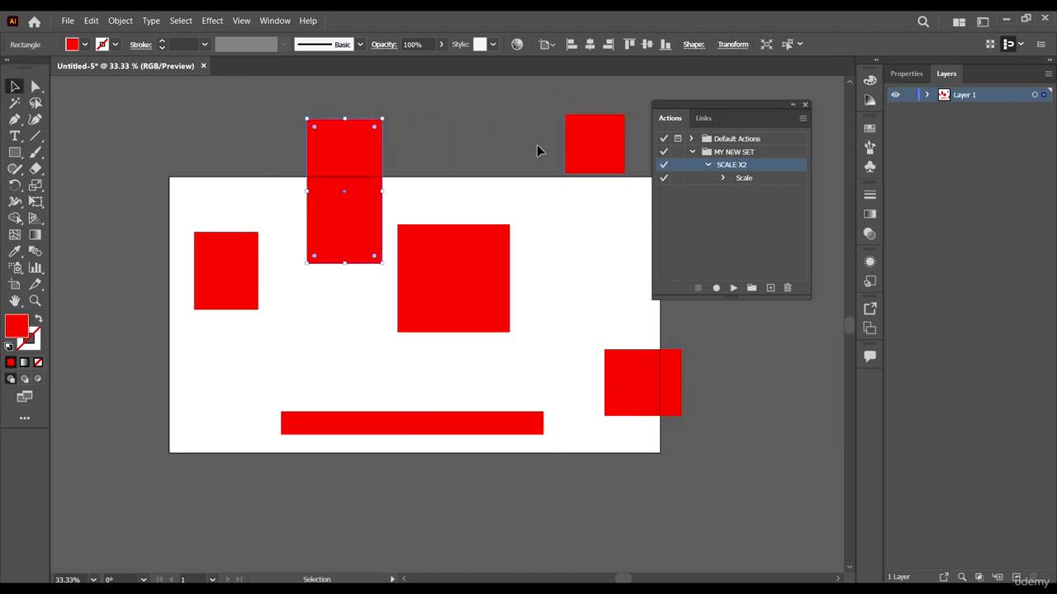
Step: Save a copy of the document named ACTIONS in Adobe PDF format in the 2 SHORTCUTS, ACTIONS AND TIPS folder
left_click(68, 21)
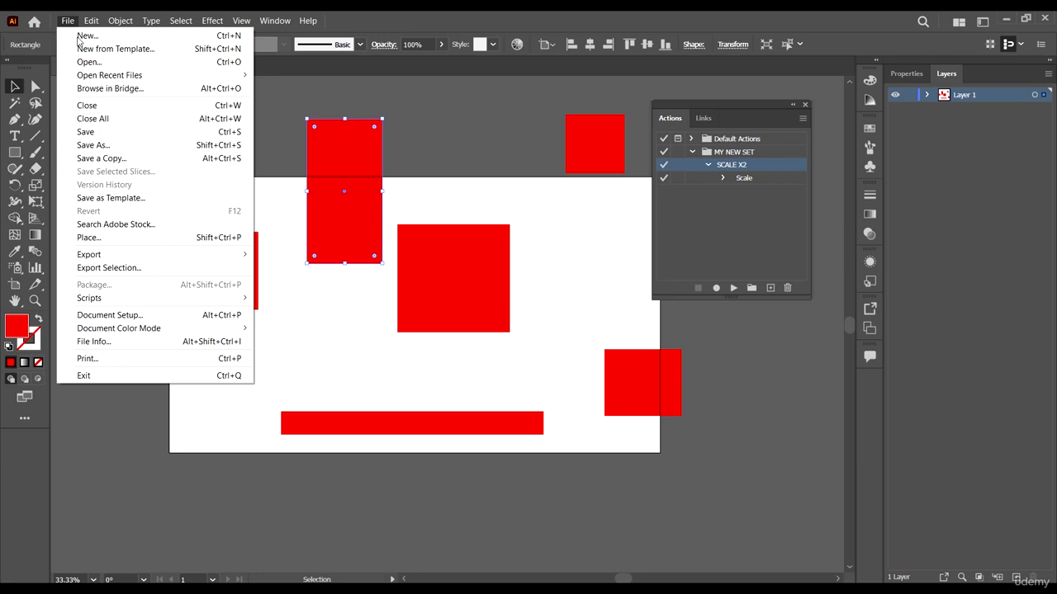
left_click(118, 158)
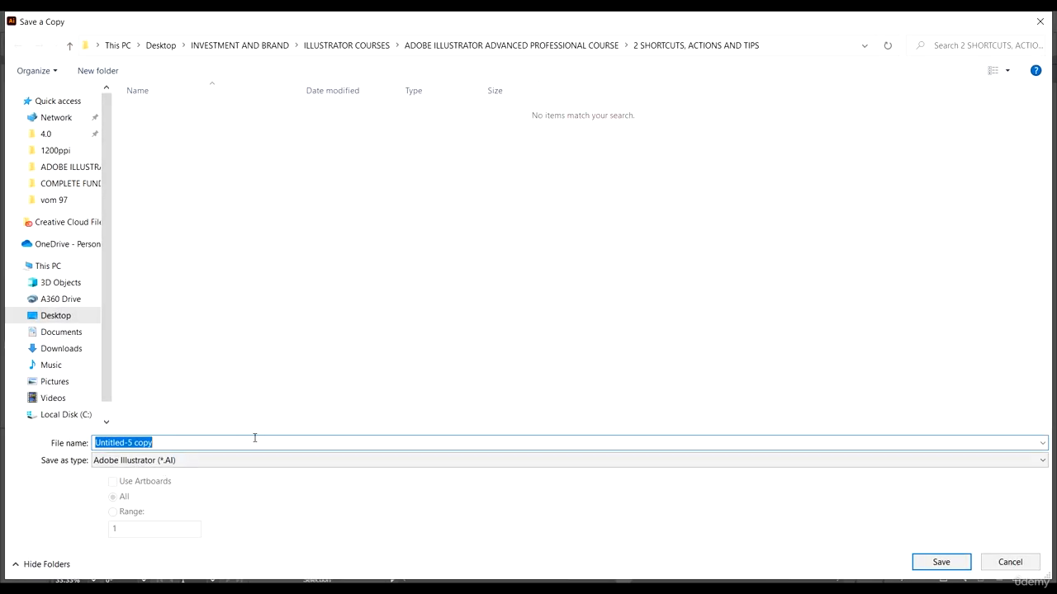
type("ACTI")
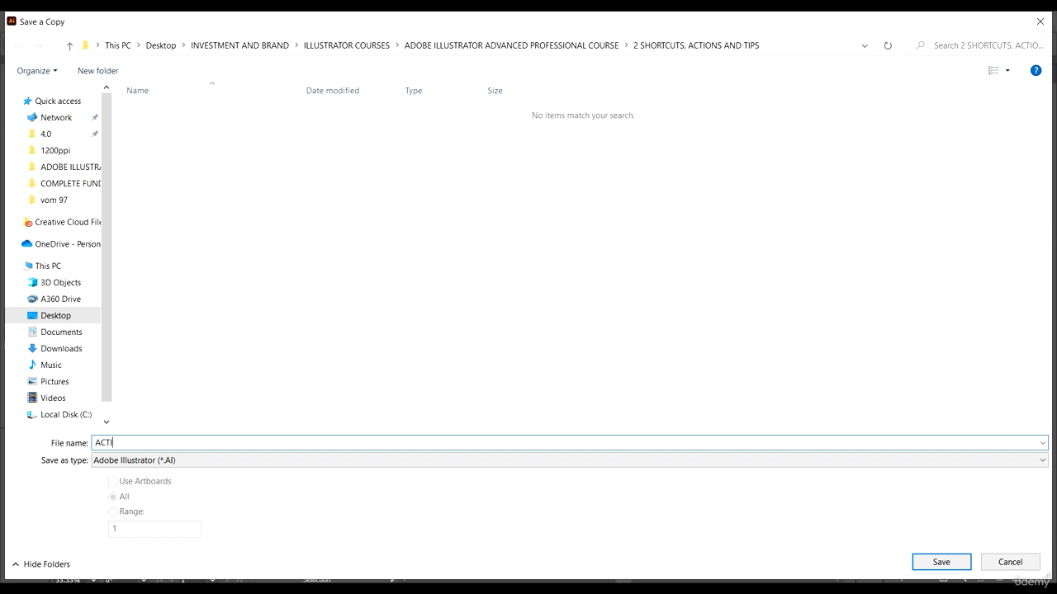
type("ONS")
left_click(151, 463)
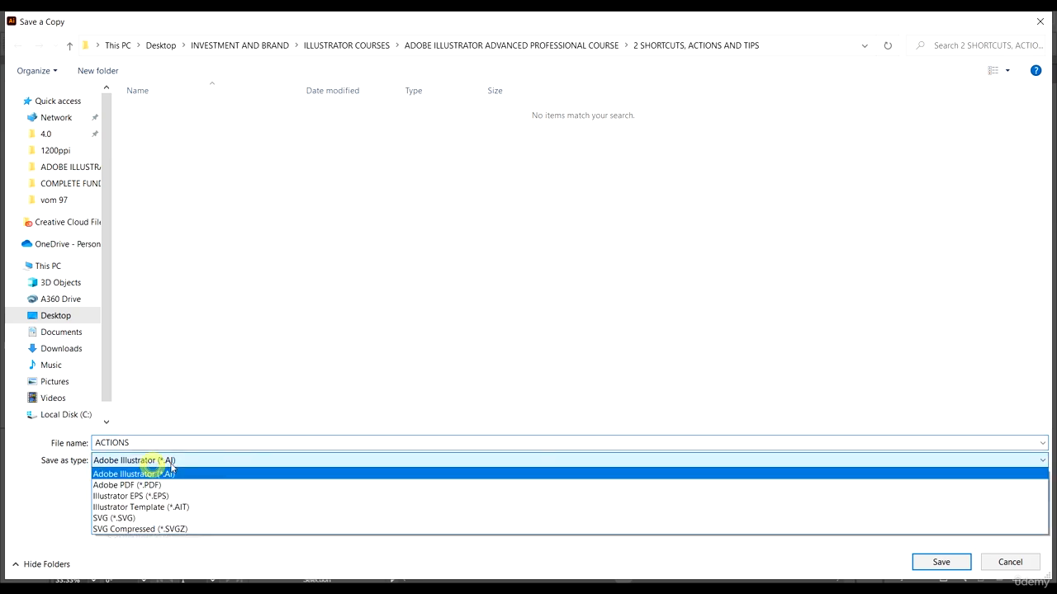
left_click(169, 462)
left_click(162, 460)
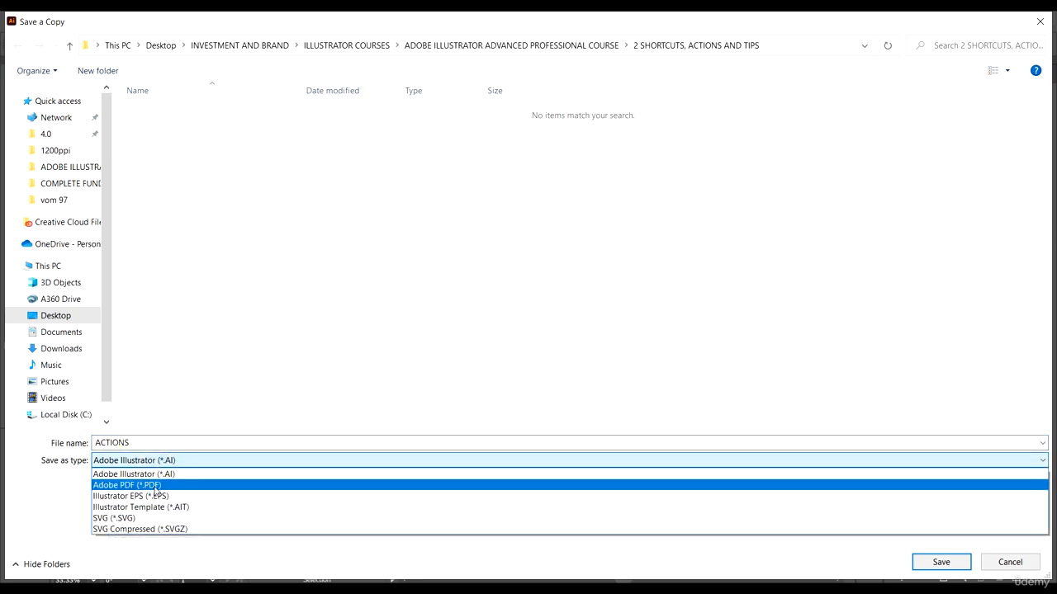
left_click(156, 486)
left_click(939, 561)
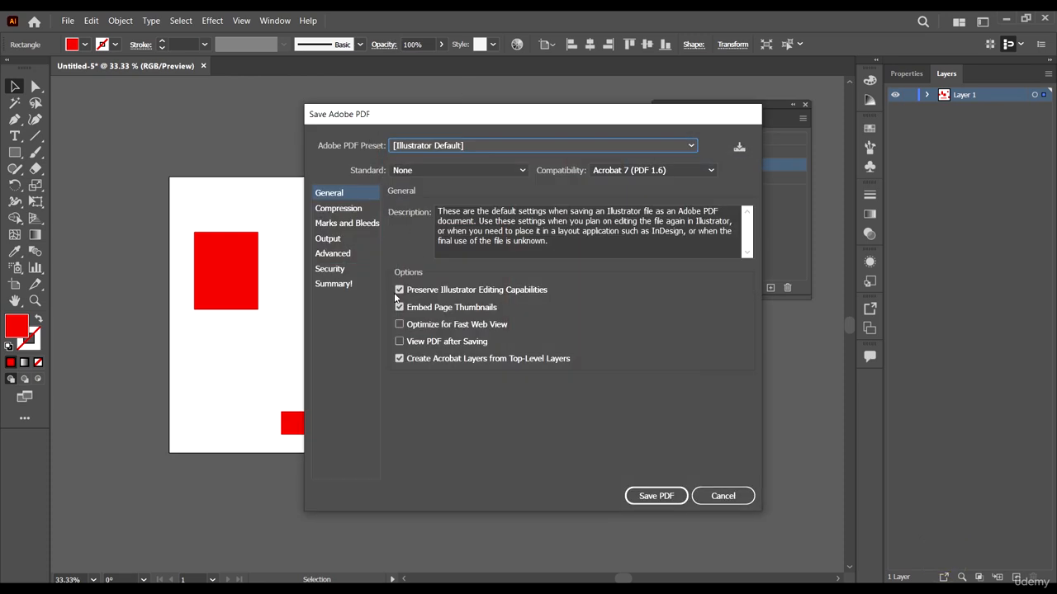
Step: Disable Preserve Illustrator Editing Capabilities and finish saving the PDF
left_click(398, 290)
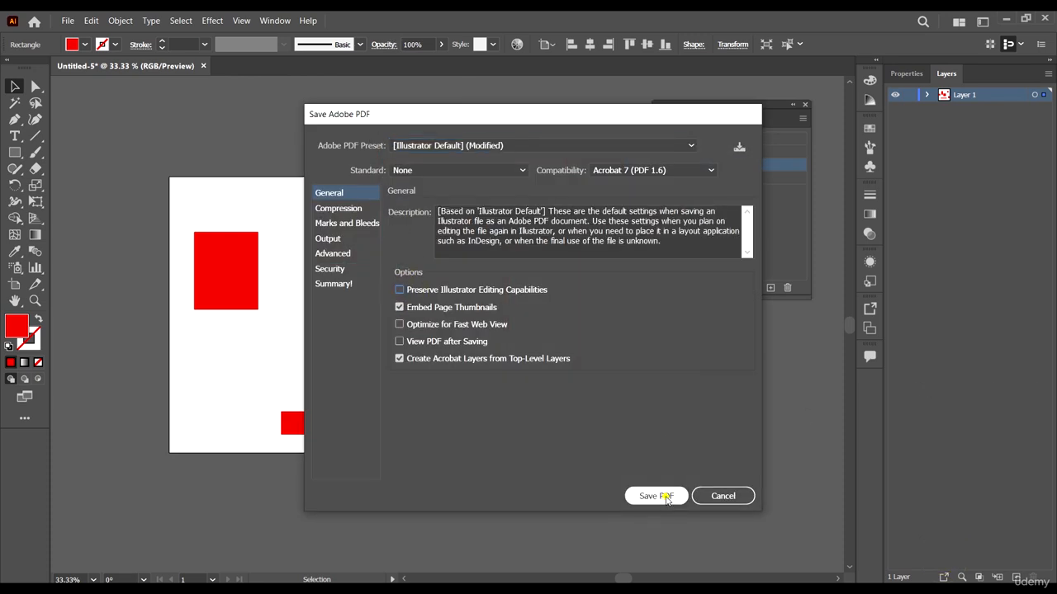
left_click(666, 496)
left_click(604, 343)
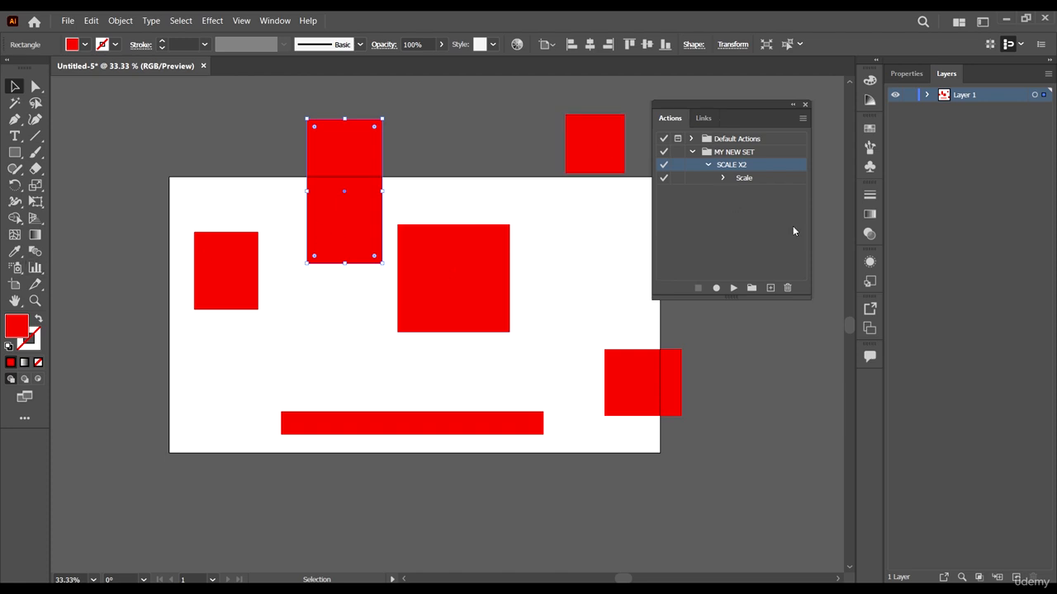
Step: Collapse the SCALE X2 action and begin a new action named SAVING PDF COPY in MY NEW SET
left_click(708, 166)
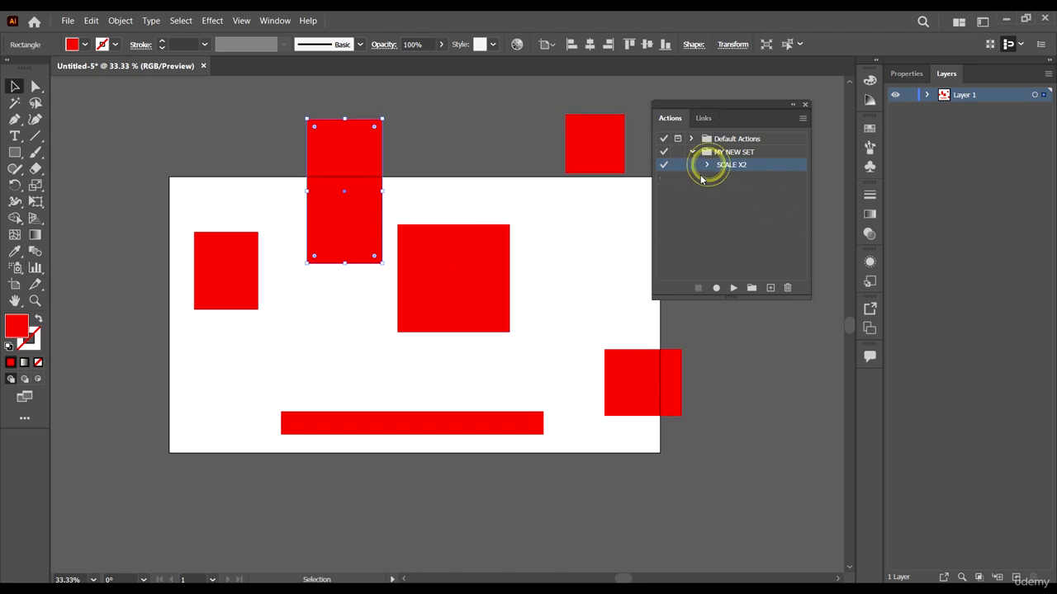
left_click(764, 164)
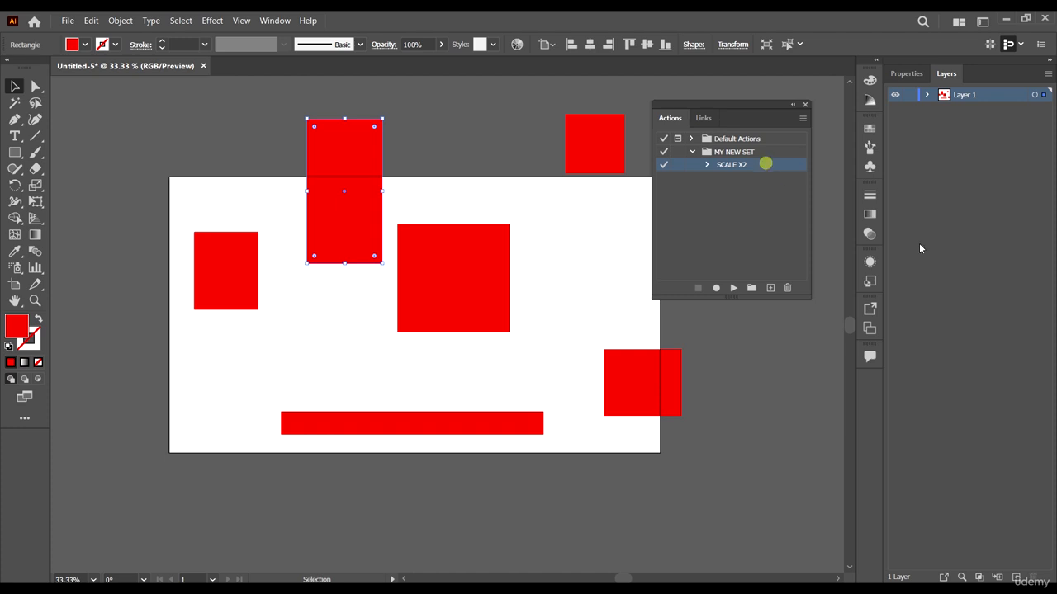
left_click(771, 288)
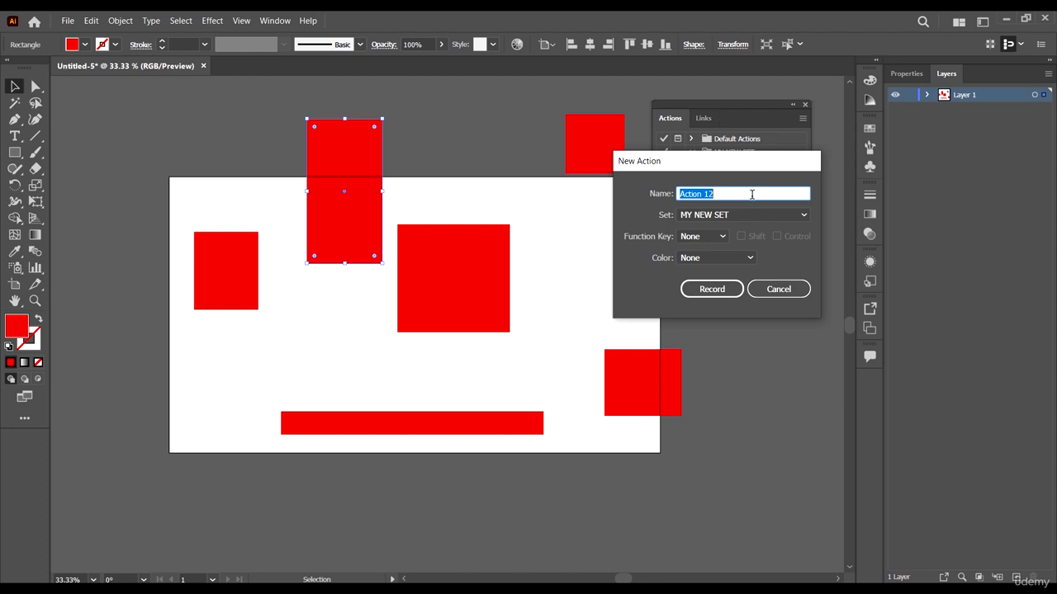
type("SAVING PDF COPY")
Step: Assign Ctrl+F2 and the colour Green to the SAVING PDF COPY action and start recording it
left_click(710, 236)
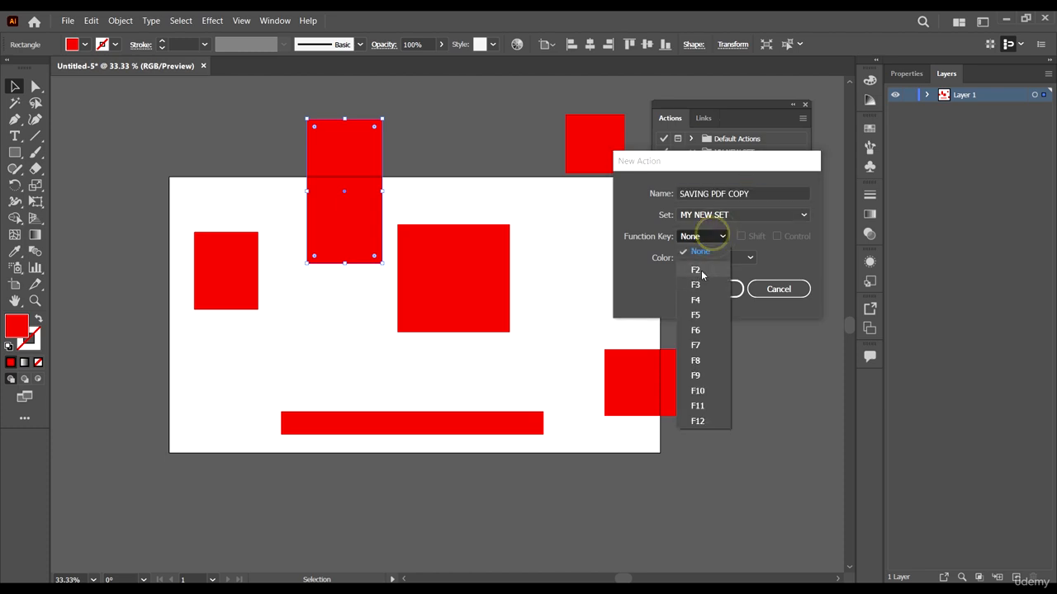
left_click(700, 270)
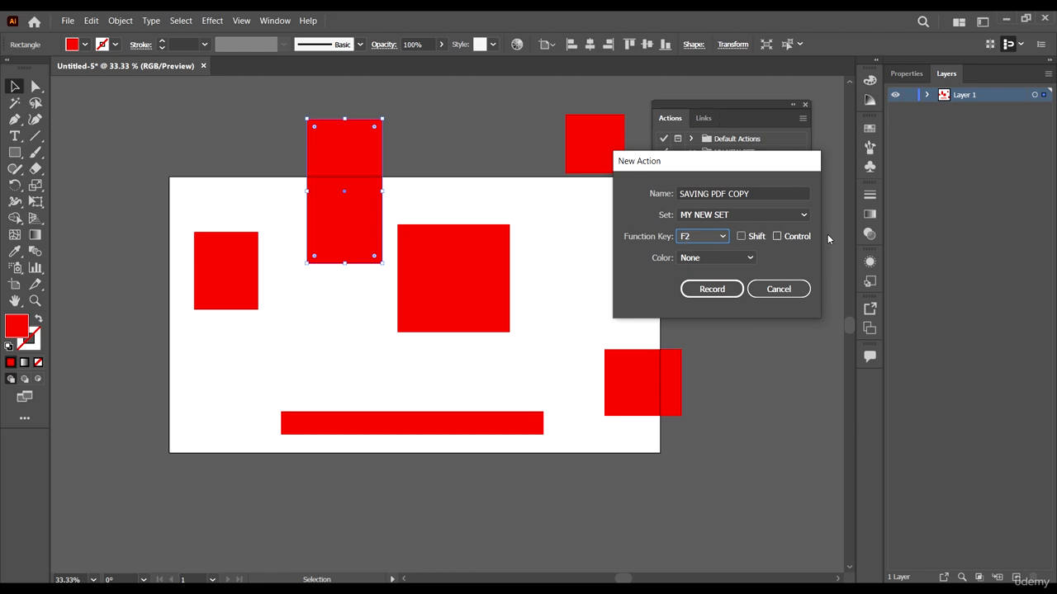
left_click(777, 236)
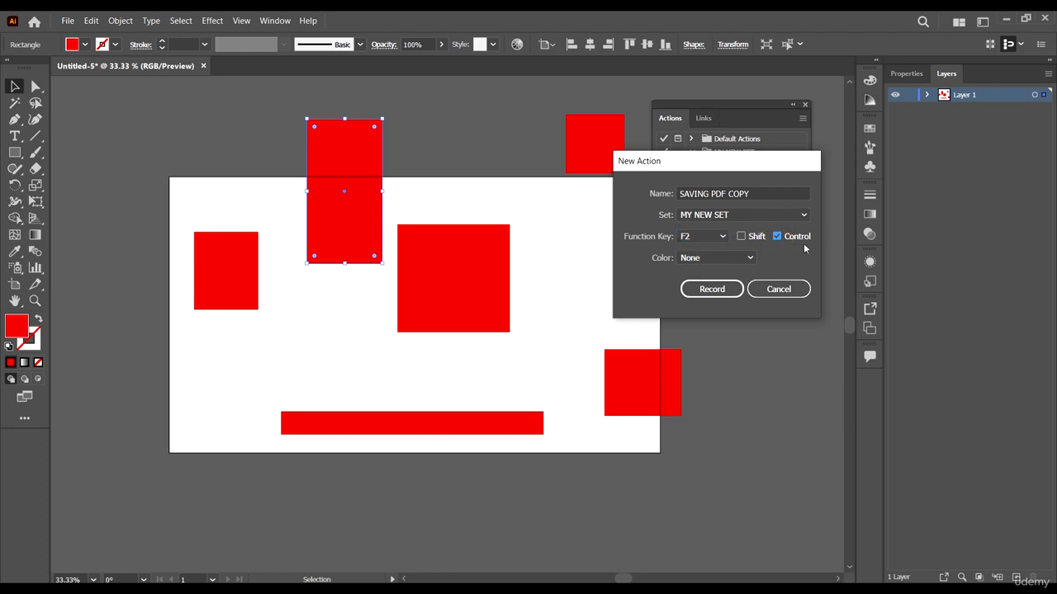
left_click(743, 257)
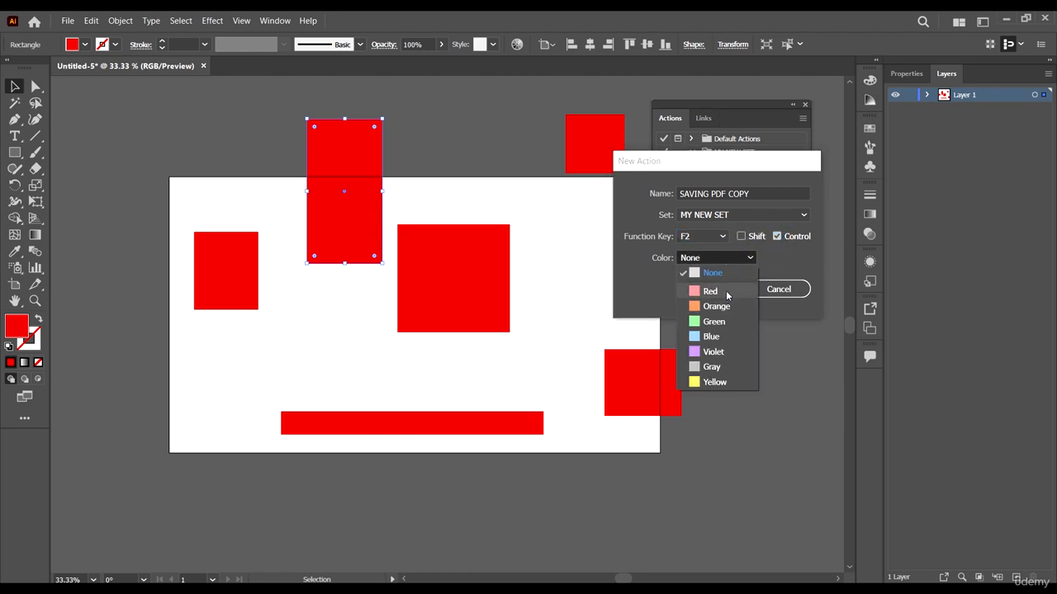
left_click(725, 290)
left_click(725, 258)
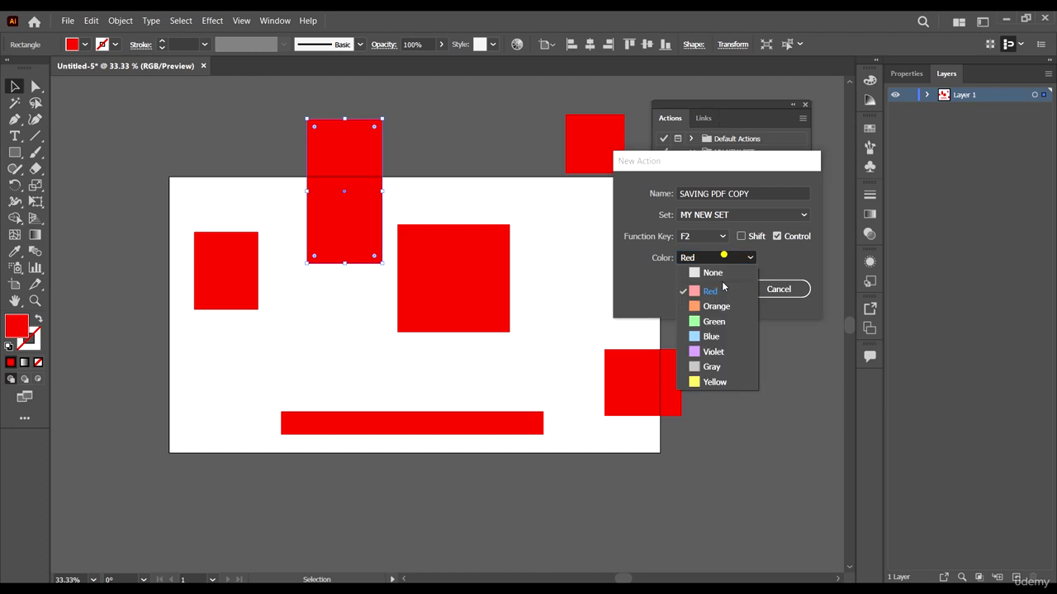
left_click(716, 320)
left_click(712, 289)
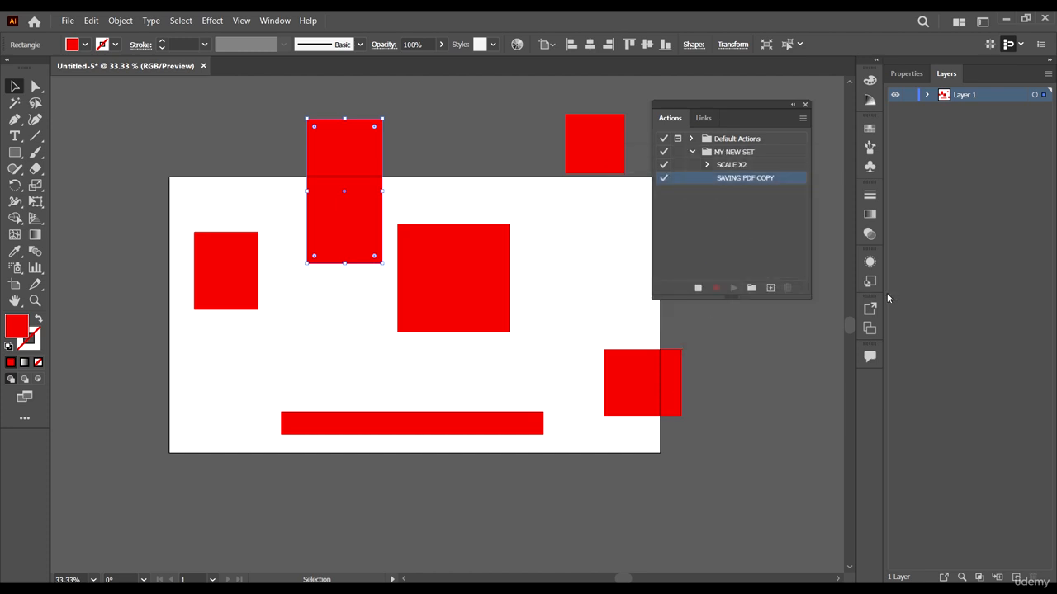
Step: Save a copy of the document as Adobe PDF, replacing the existing ACTIONS file in the 2 SHORTCUTS, ACTIONS AND TIPS folder
left_click(68, 20)
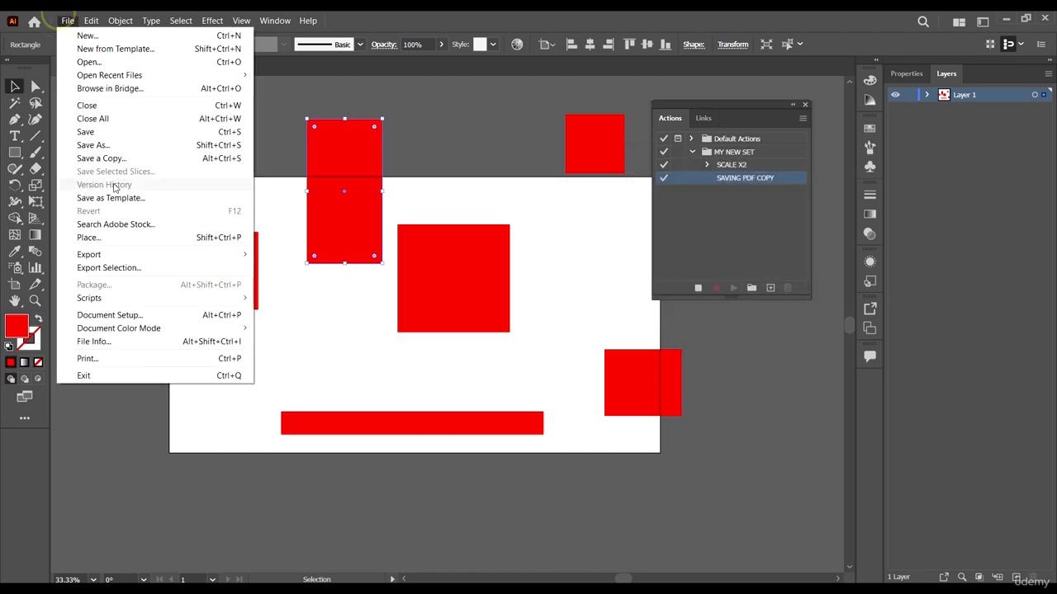
key("ctrl+alt+s")
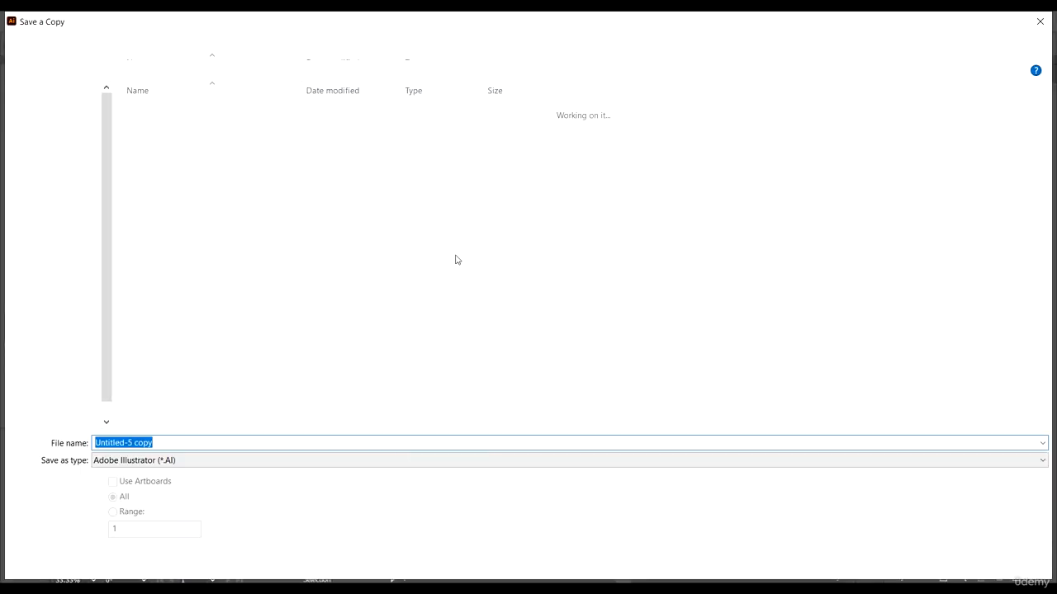
left_click(193, 460)
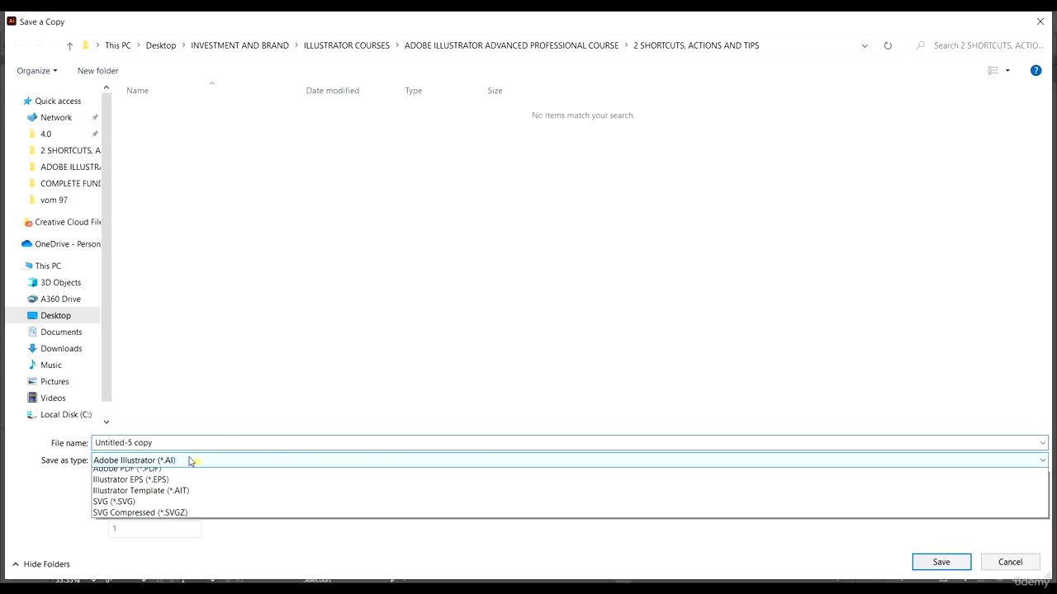
left_click(193, 481)
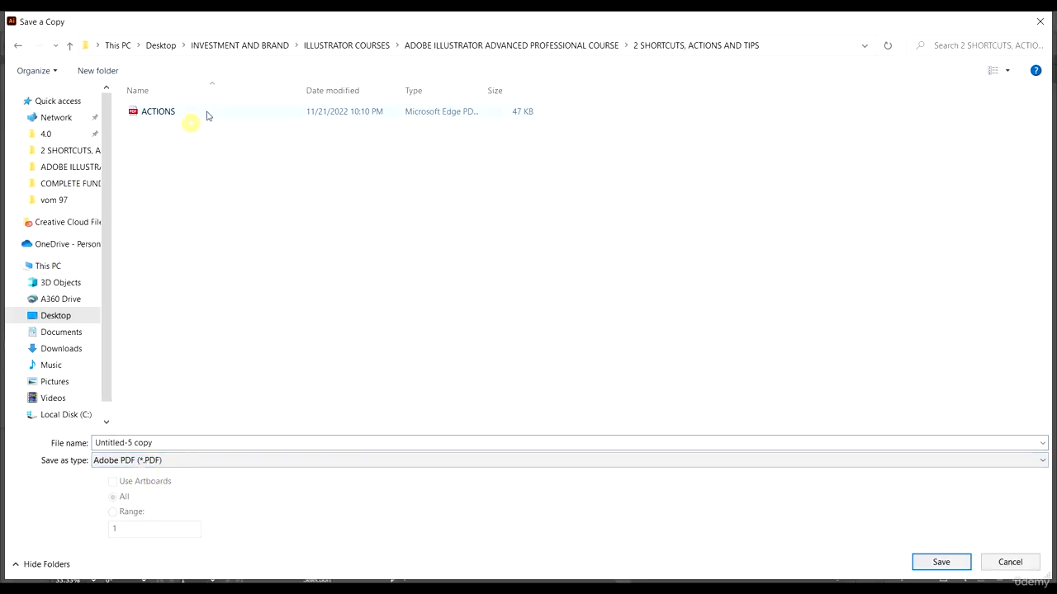
left_click(206, 111)
left_click(941, 562)
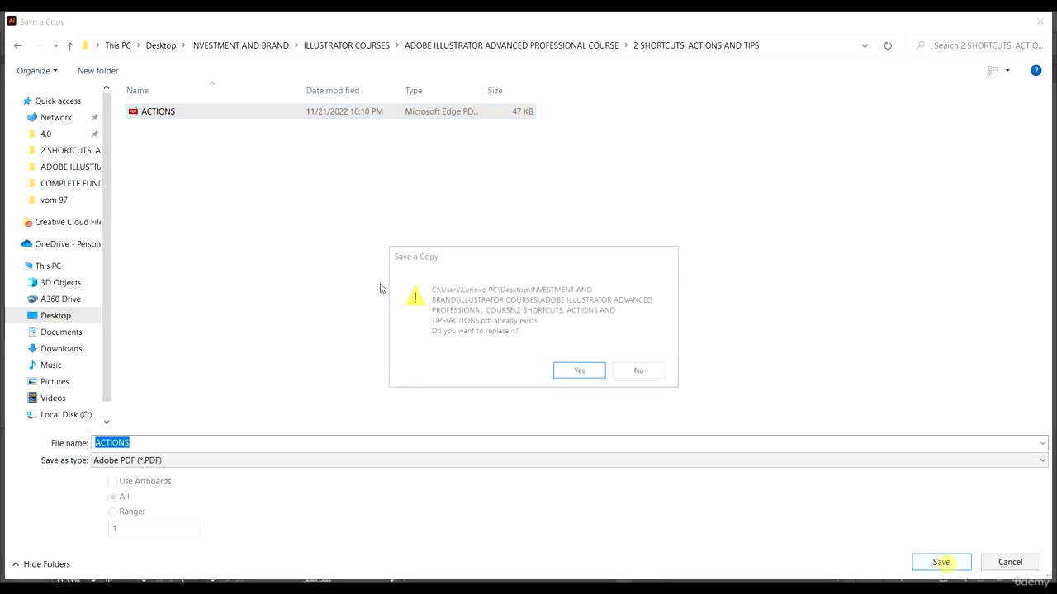
left_click(588, 371)
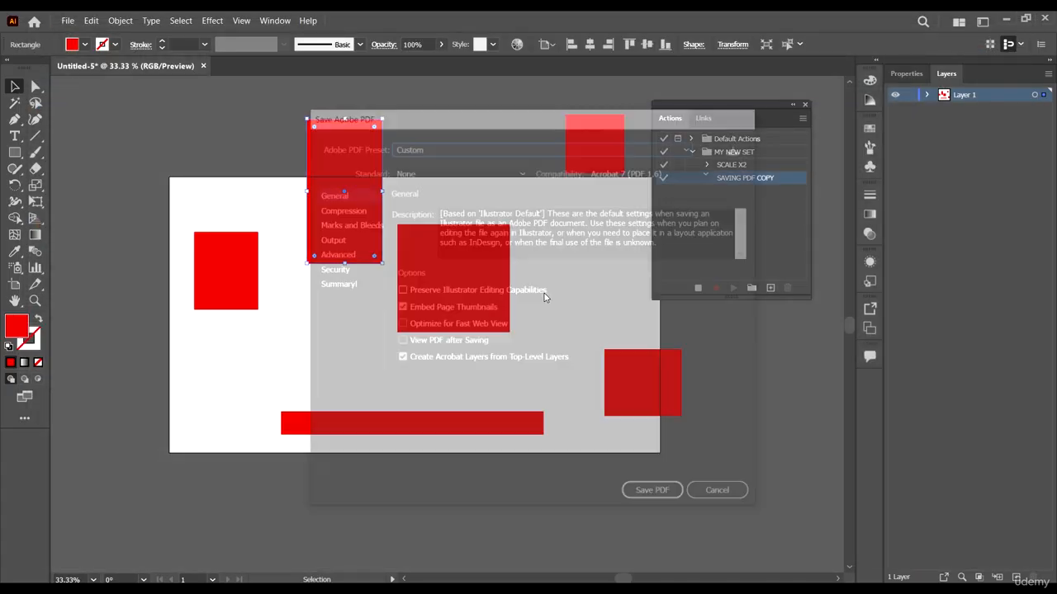
Step: Finish saving the PDF without Illustrator editing capabilities and stop recording the SAVING PDF COPY action
left_click(648, 496)
left_click(596, 337)
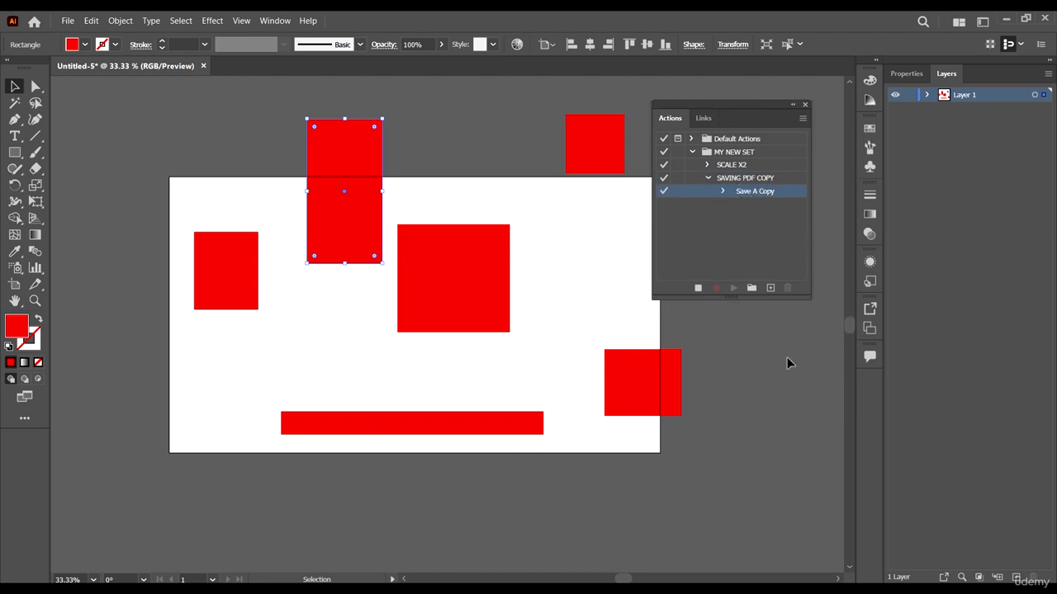
left_click(701, 288)
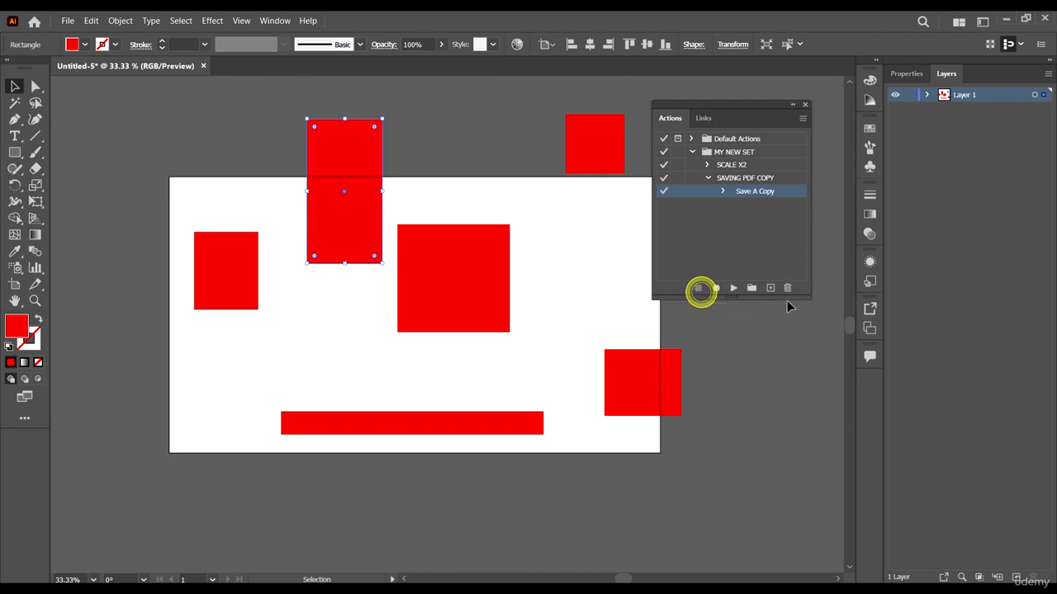
Step: Deselect the artwork, collapse the SAVING PDF COPY action and play it
left_click(770, 378)
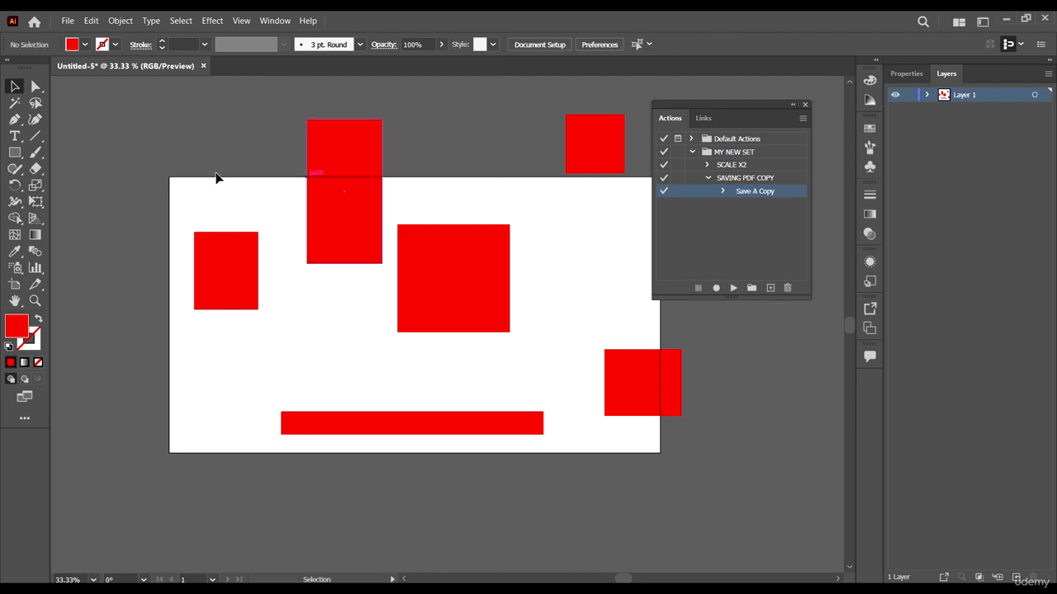
scroll(424, 196, "down", 1)
scroll(423, 197, "up", 1)
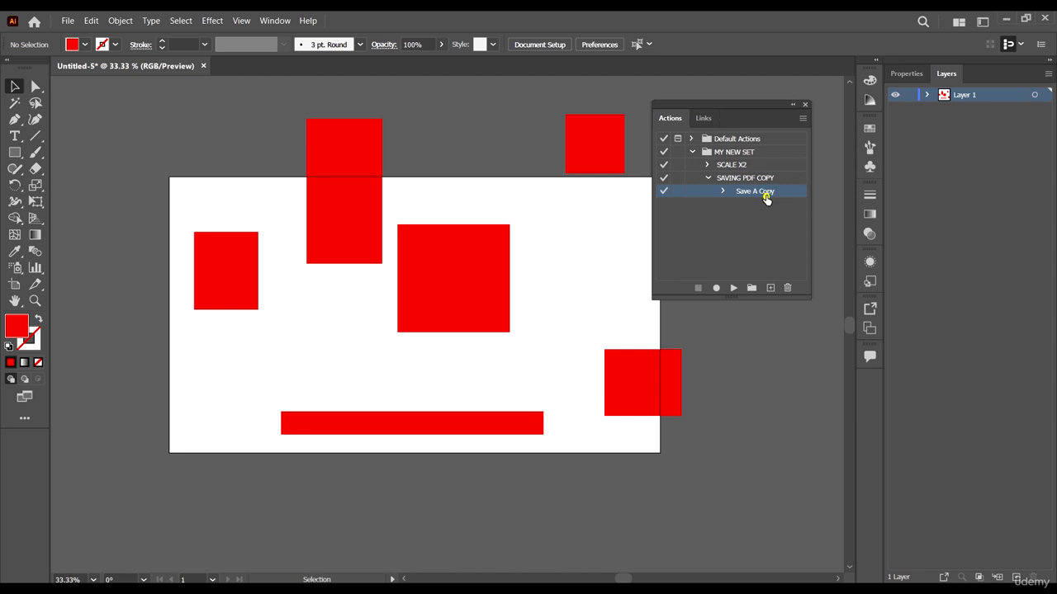
left_click(766, 196)
left_click(753, 178)
left_click(708, 178)
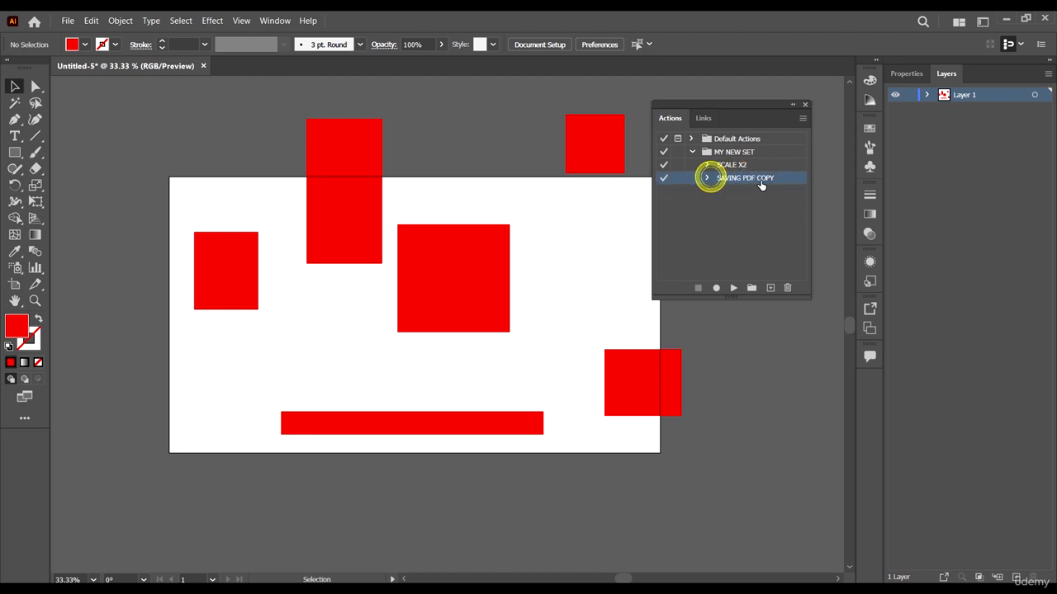
left_click(761, 176)
left_click(734, 287)
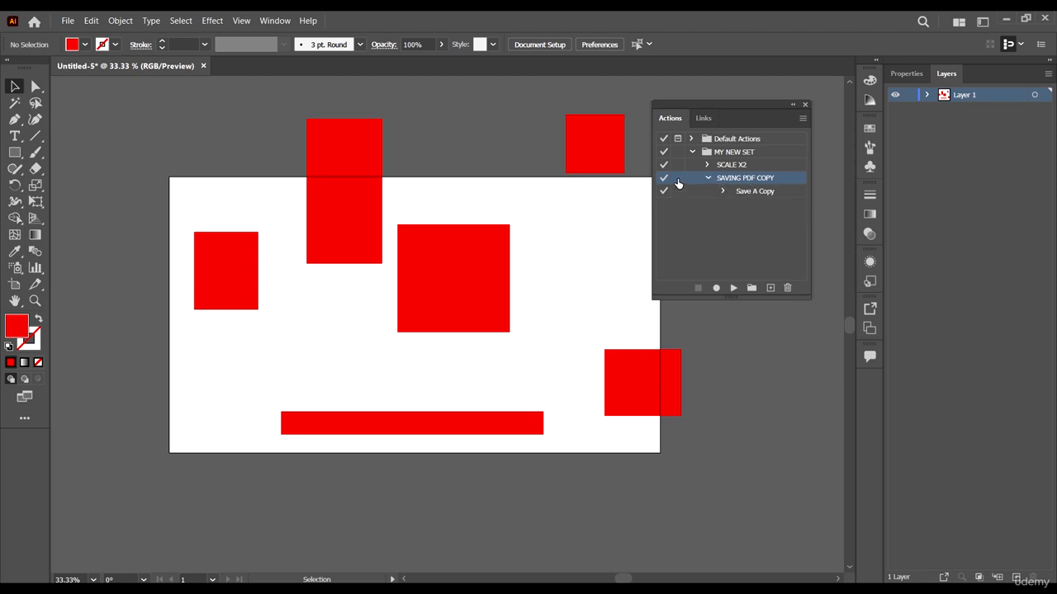
Step: Turn on the dialog toggle for the SAVING PDF COPY action and play it again
left_click(677, 179)
left_click(708, 178)
left_click(741, 184)
left_click(733, 287)
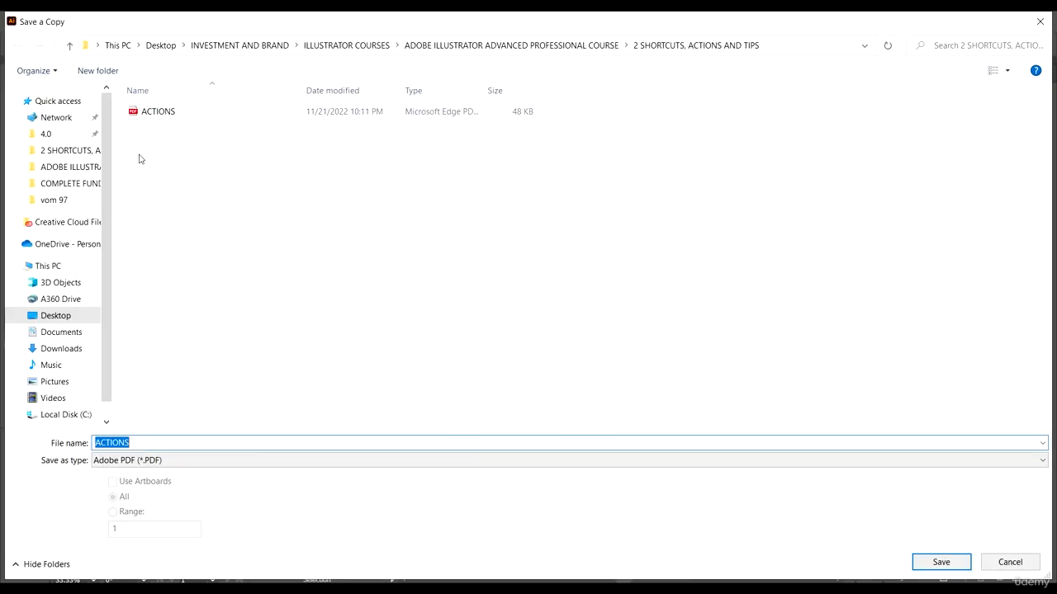
Step: Name the PDF copy ACTIONSEE and save it with the current PDF settings
left_click(236, 442)
type("EE")
left_click(941, 565)
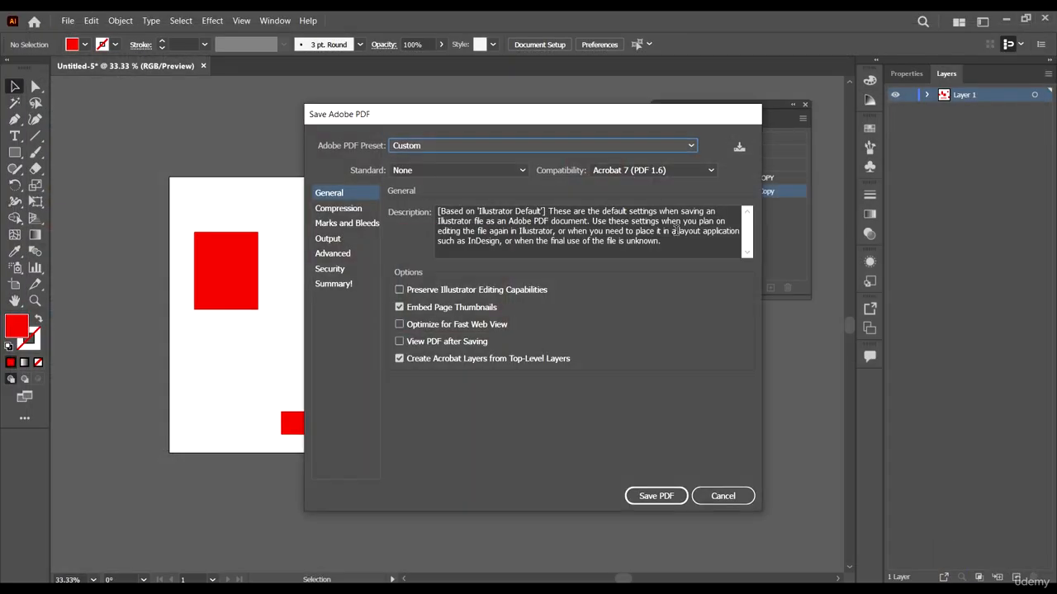
left_click(655, 496)
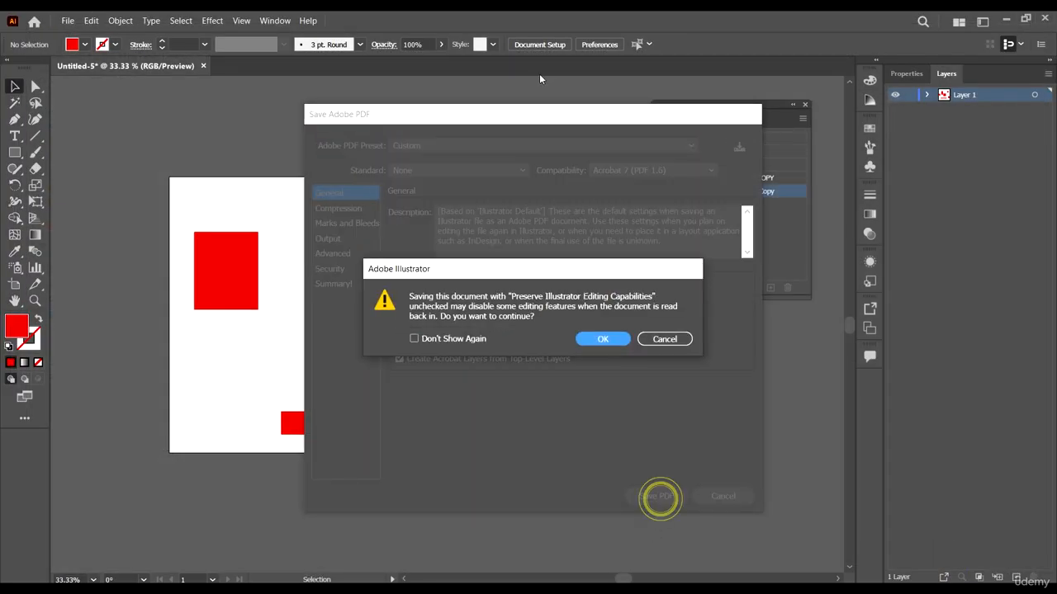
left_click(602, 340)
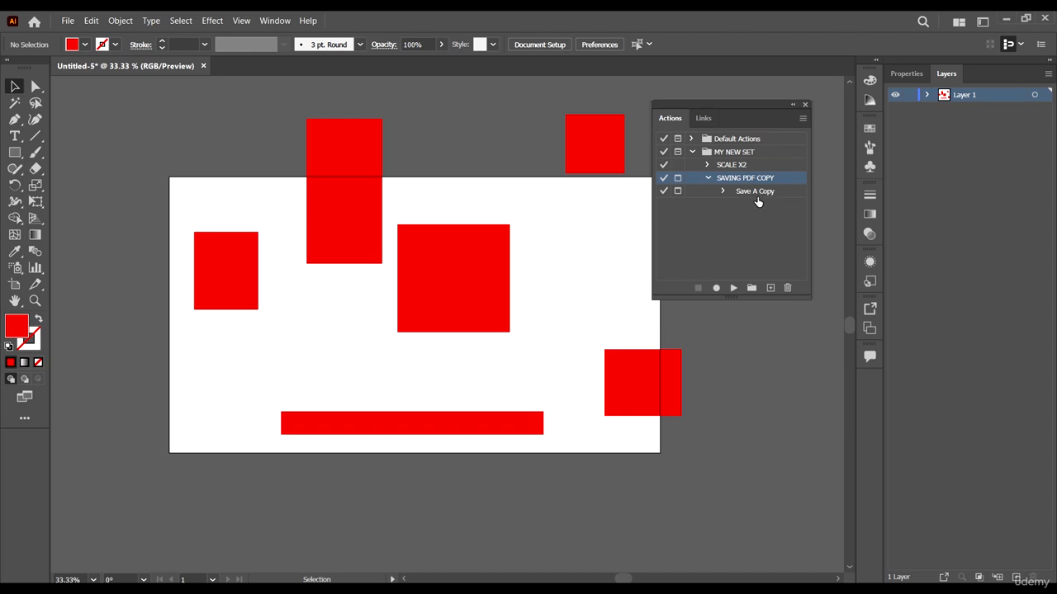
Step: Collapse the SAVING PDF COPY action and delete all the artwork in the document
left_click(706, 177)
left_click(703, 490)
key("ctrl+a")
key("Delete")
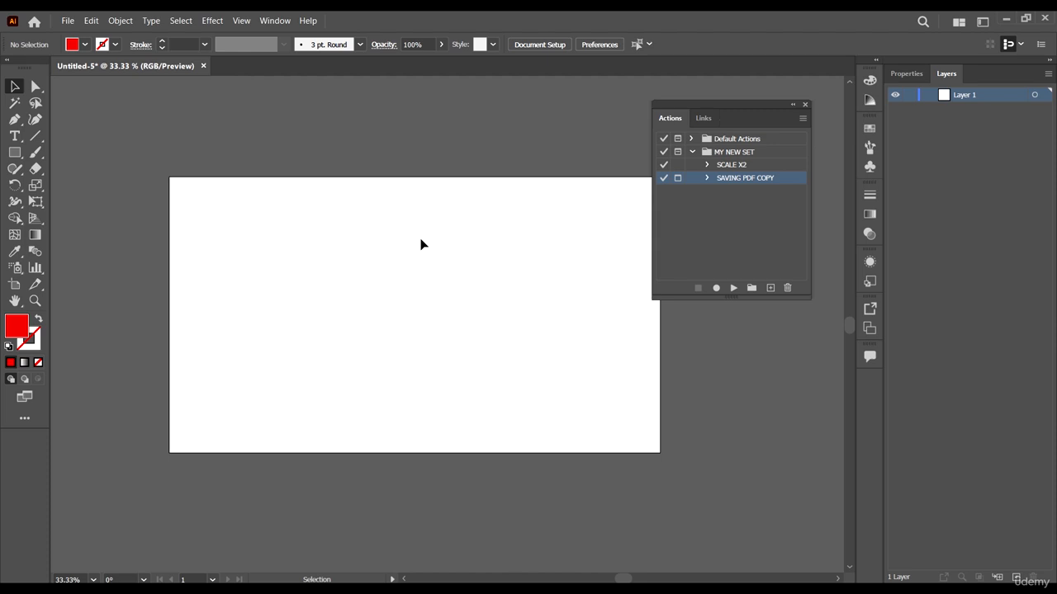
Step: Draw a red square across the artboard's upper edge and set its opacity to 38%
left_click(16, 154)
left_click_drag(284, 138, 407, 262)
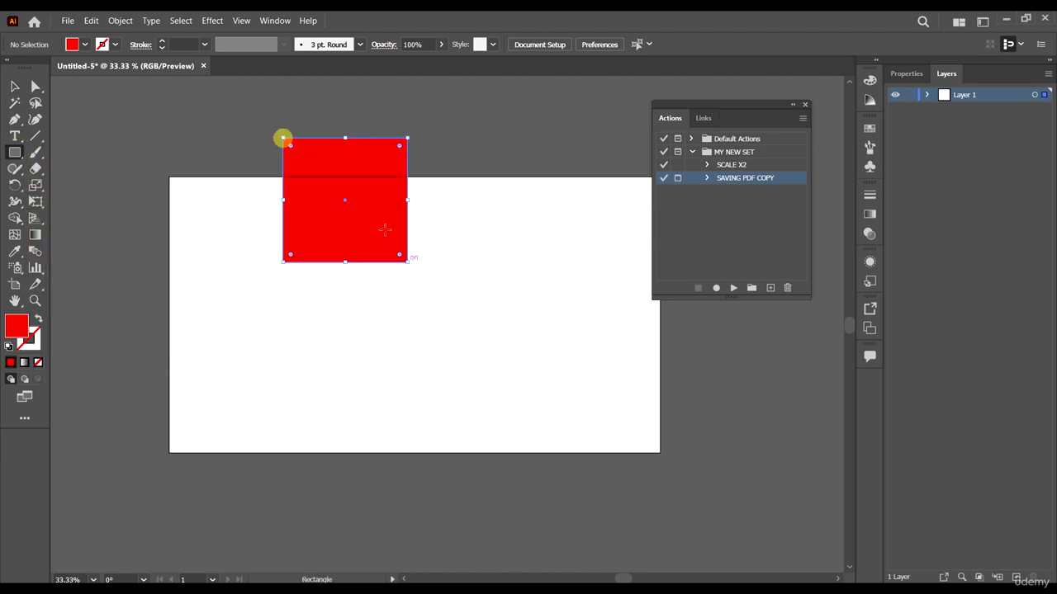
left_click(442, 44)
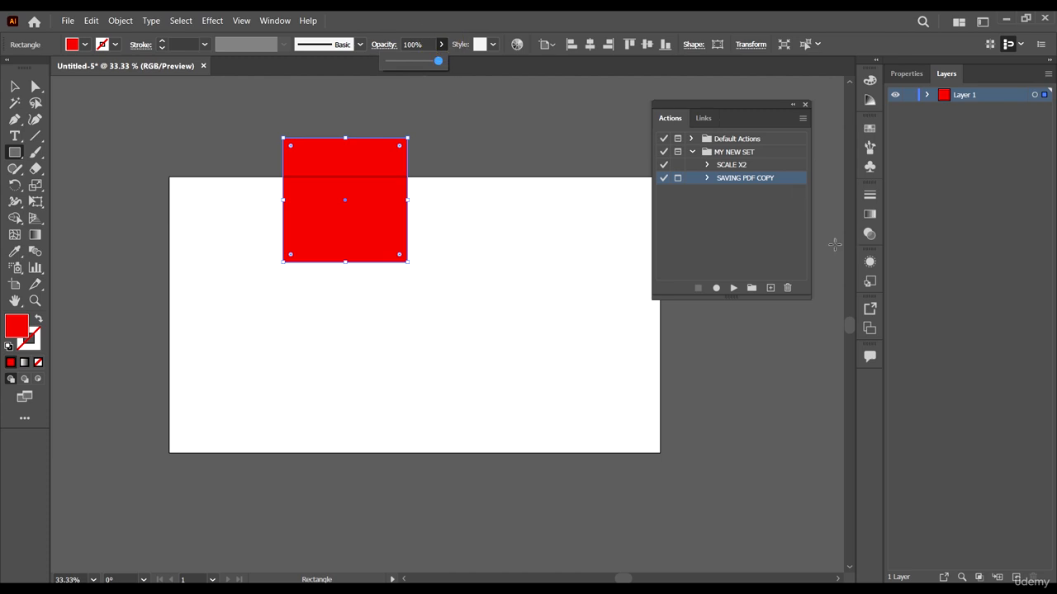
left_click(409, 62)
left_click(779, 139)
left_click(691, 139)
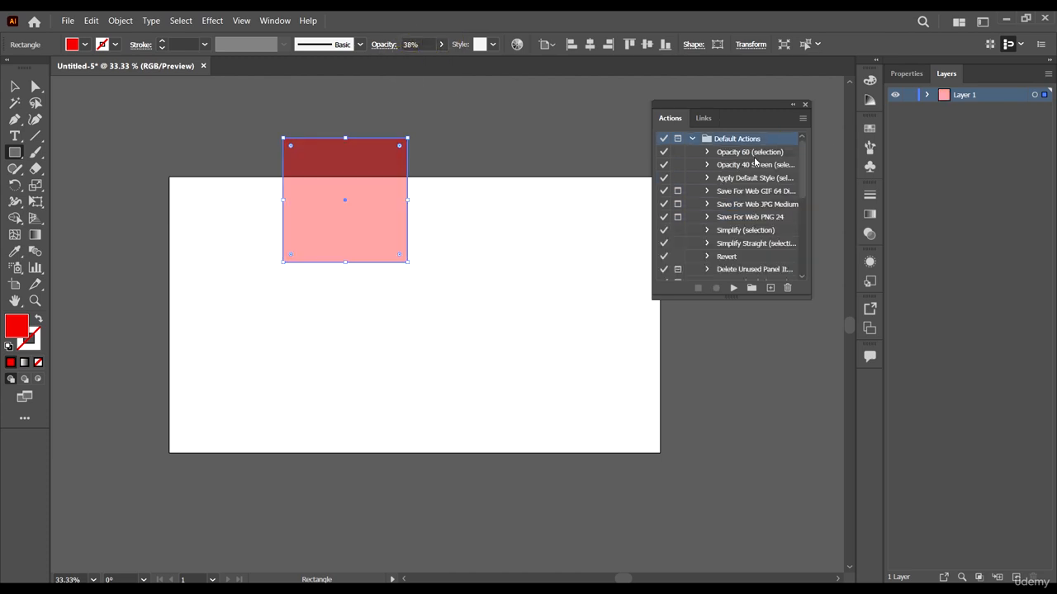
left_click(751, 152)
left_click(692, 138)
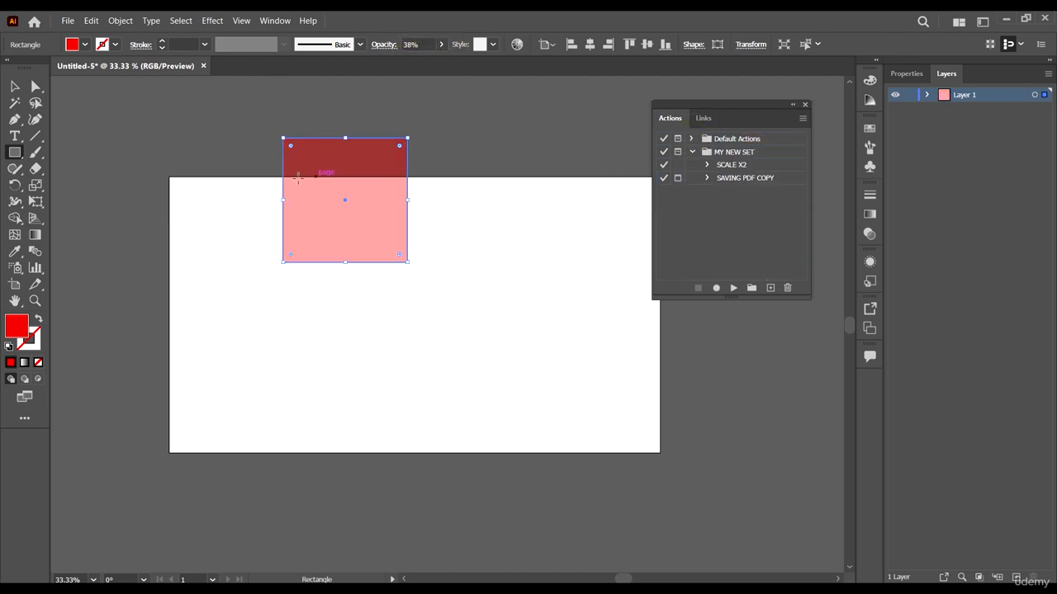
Step: Reshape the semi-transparent square into a narrower, taller rectangle and move it towards the middle of the artboard's upper edge
key("v")
left_click_drag(379, 256, 402, 290)
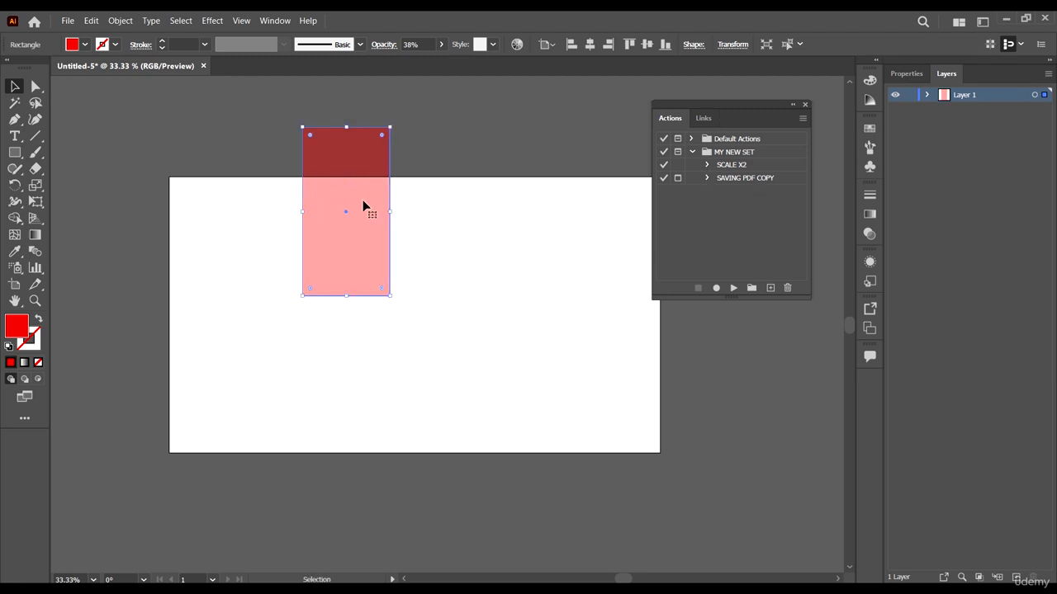
left_click_drag(363, 206, 394, 190)
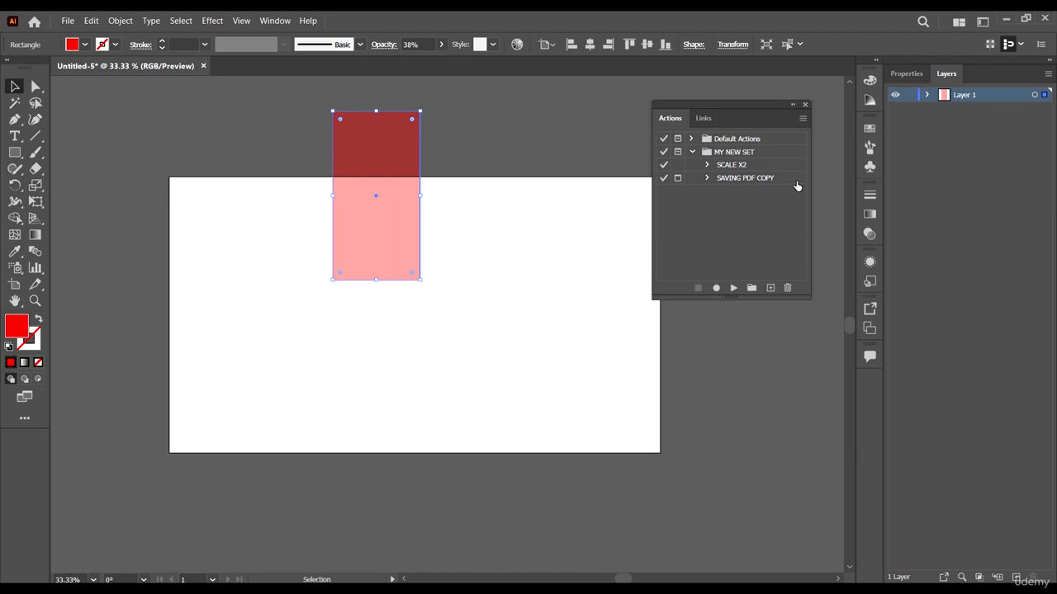
left_click_drag(394, 162, 425, 162)
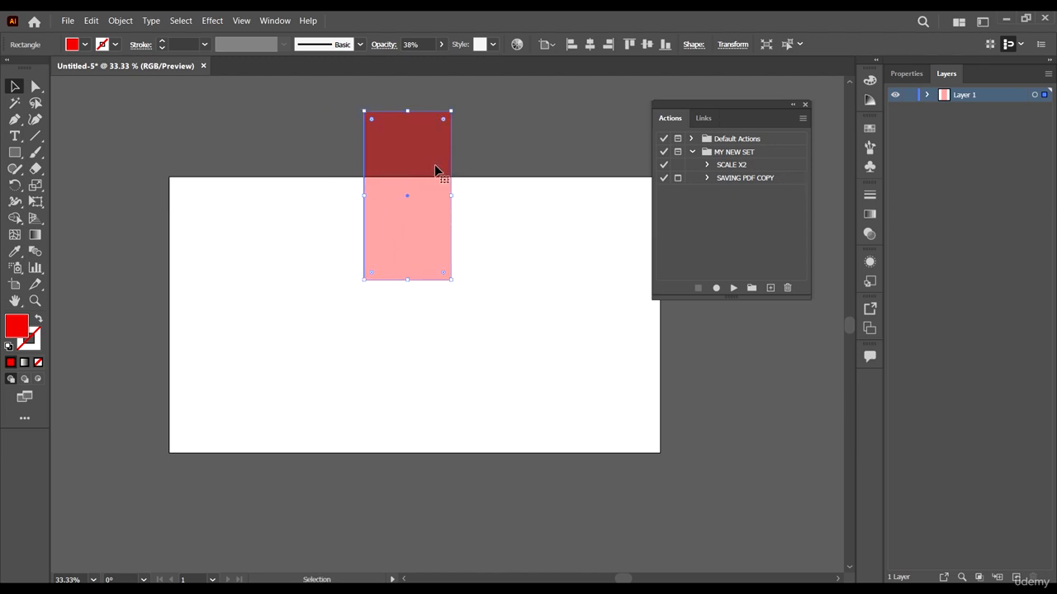
Step: Run the SAVING PDF COPY action and cancel its save
key("ctrl+F2")
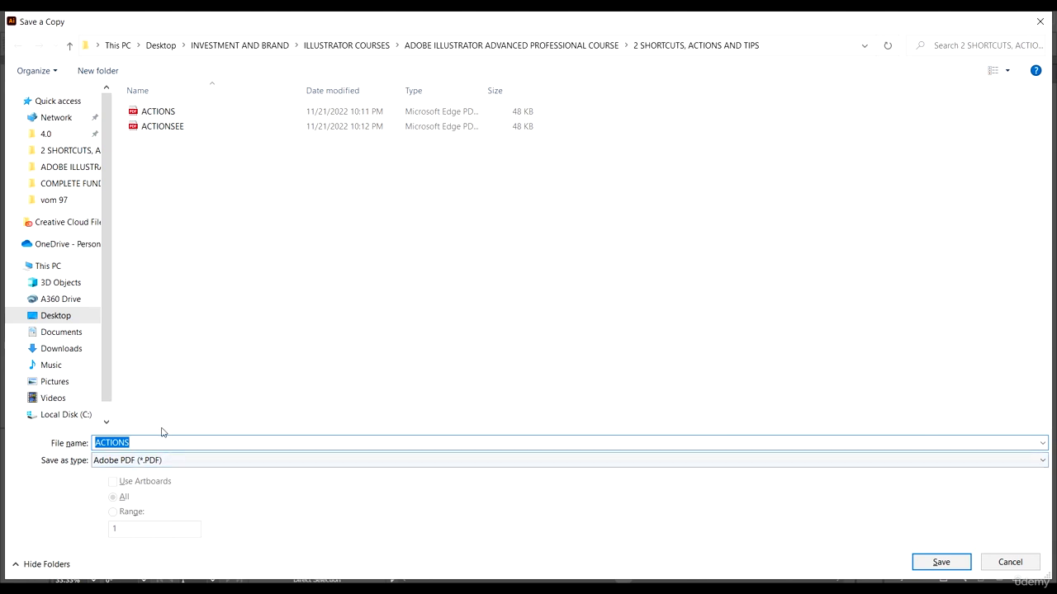
left_click(1009, 563)
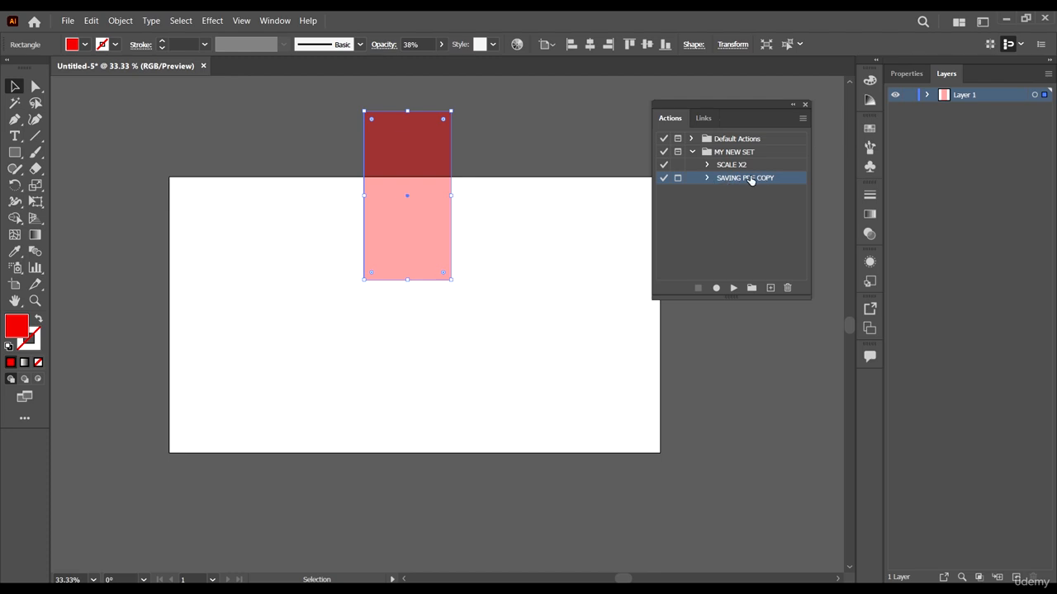
Step: Run the SCALE X2 action on the rectangle, collapse the action and move the enlarged rectangle down over the artboard's centre
left_click(413, 178)
key("shift+F2")
left_click_drag(409, 176, 406, 266)
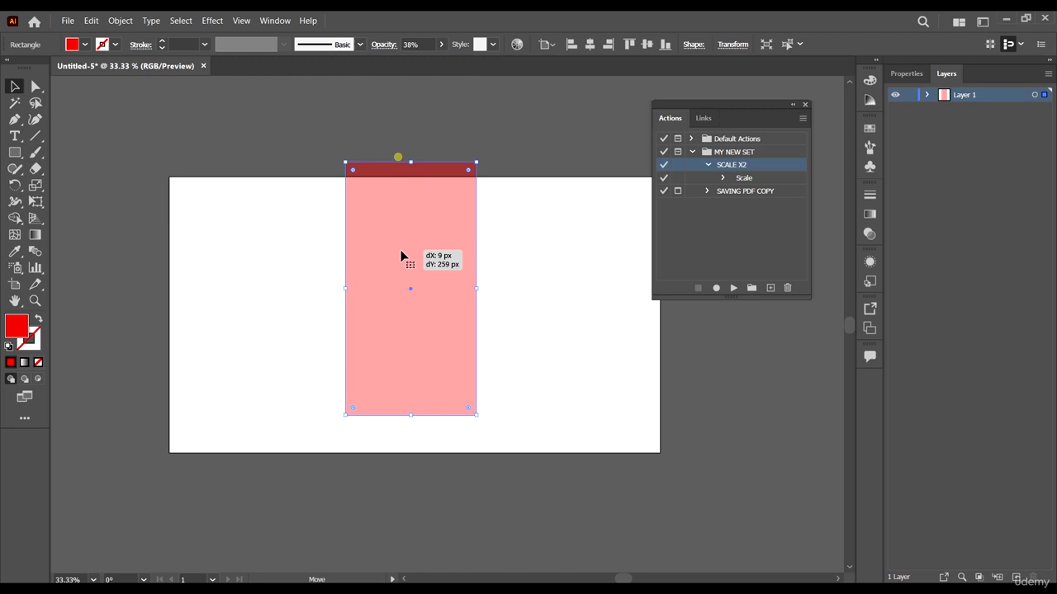
left_click(707, 165)
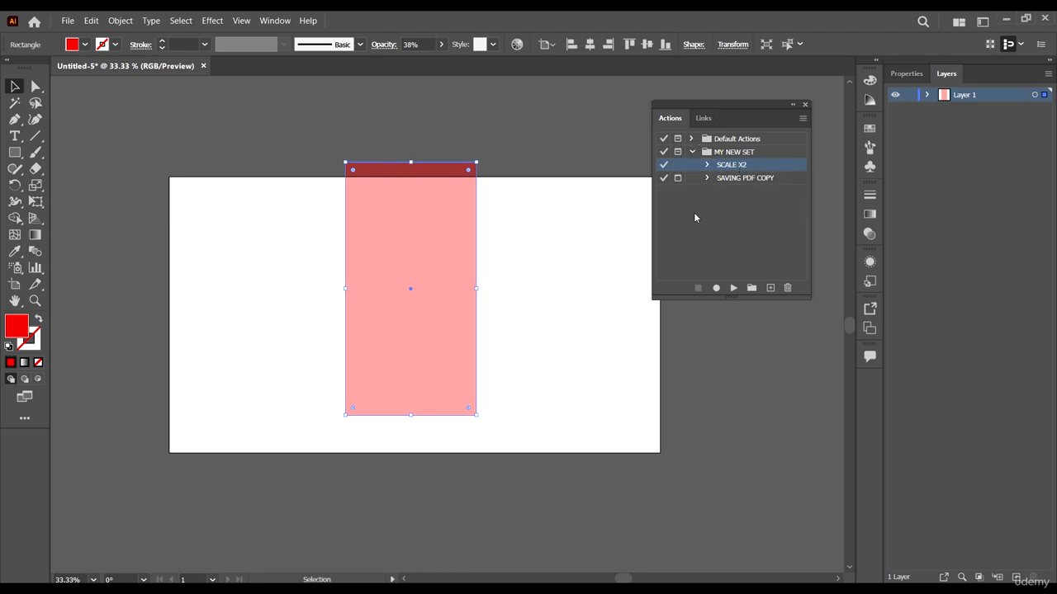
left_click_drag(433, 270, 416, 265)
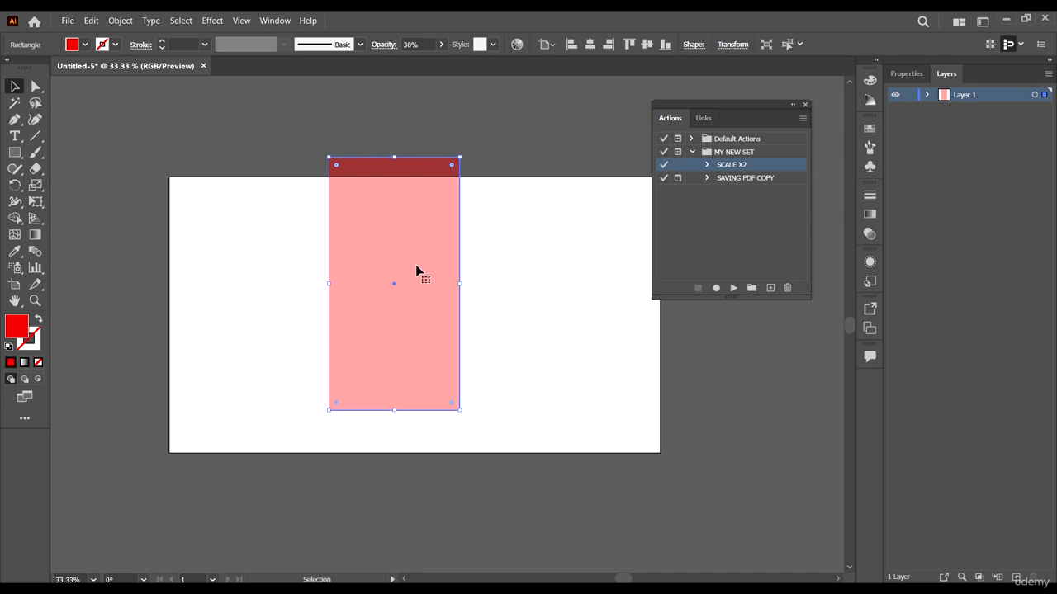
left_click_drag(415, 264, 442, 266)
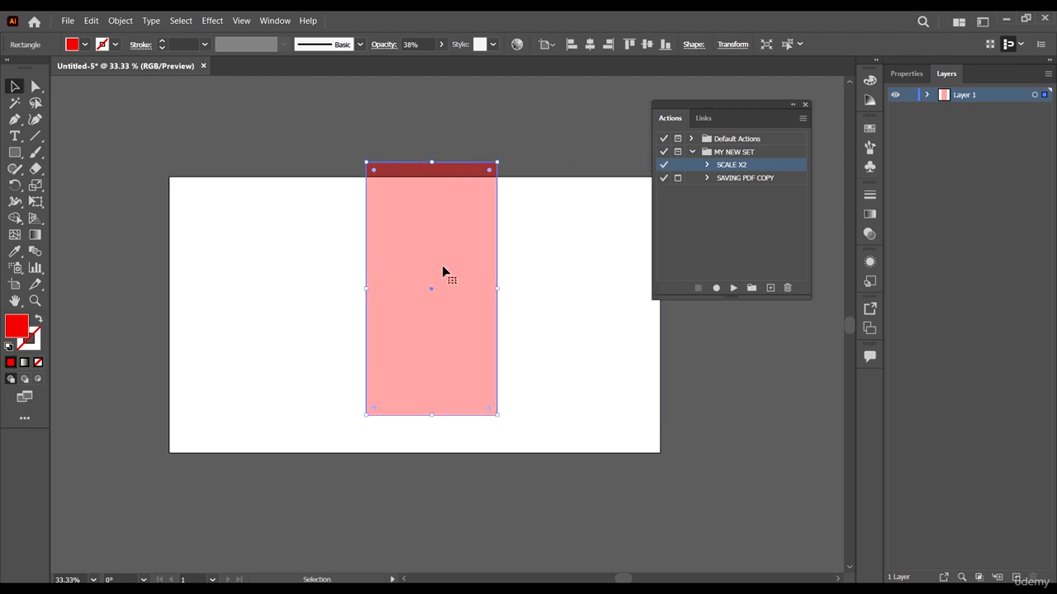
Step: Delete the rectangle and draw a red five-pointed star in the middle of the artboard
key("Delete")
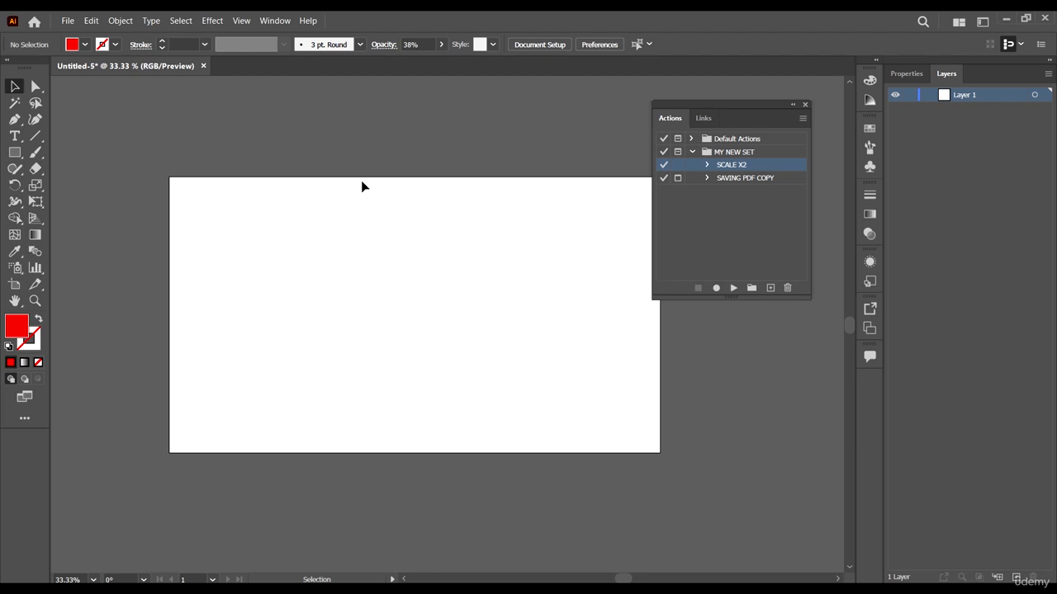
left_click(15, 154)
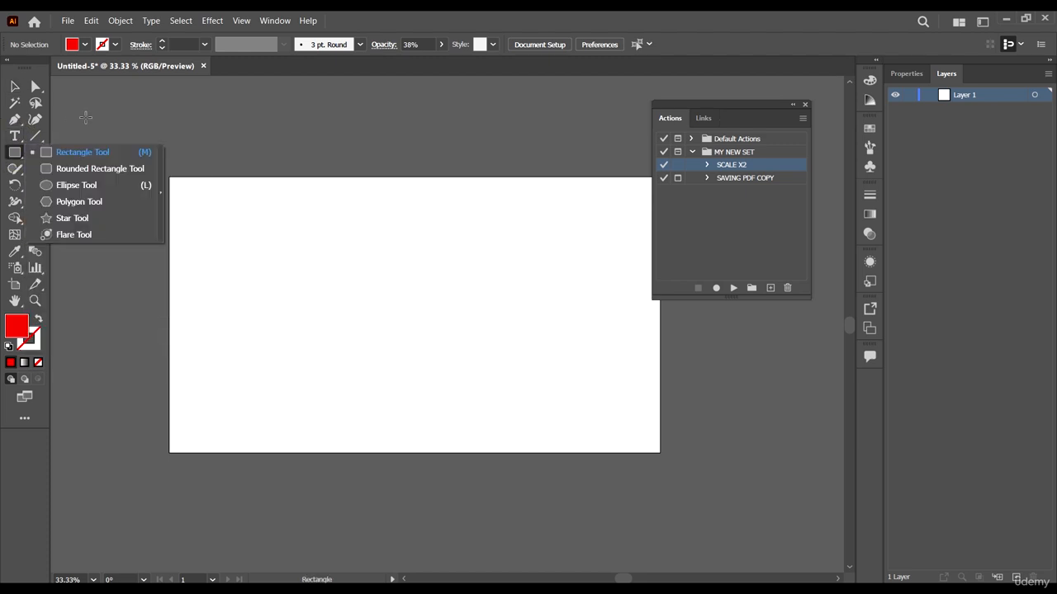
left_click(83, 222)
left_click_drag(372, 239, 463, 330)
Step: Enlarge the star to nearly the artboard's height and move it fully inside the artboard
left_click(13, 86)
left_click_drag(326, 237, 366, 295)
left_click_drag(534, 171, 549, 164)
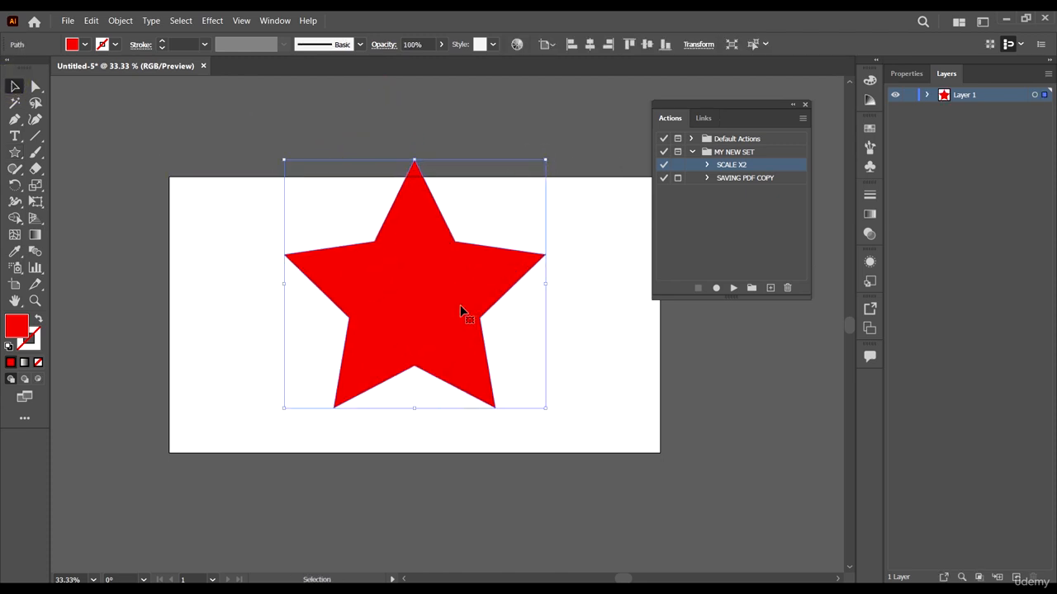
left_click_drag(460, 305, 453, 323)
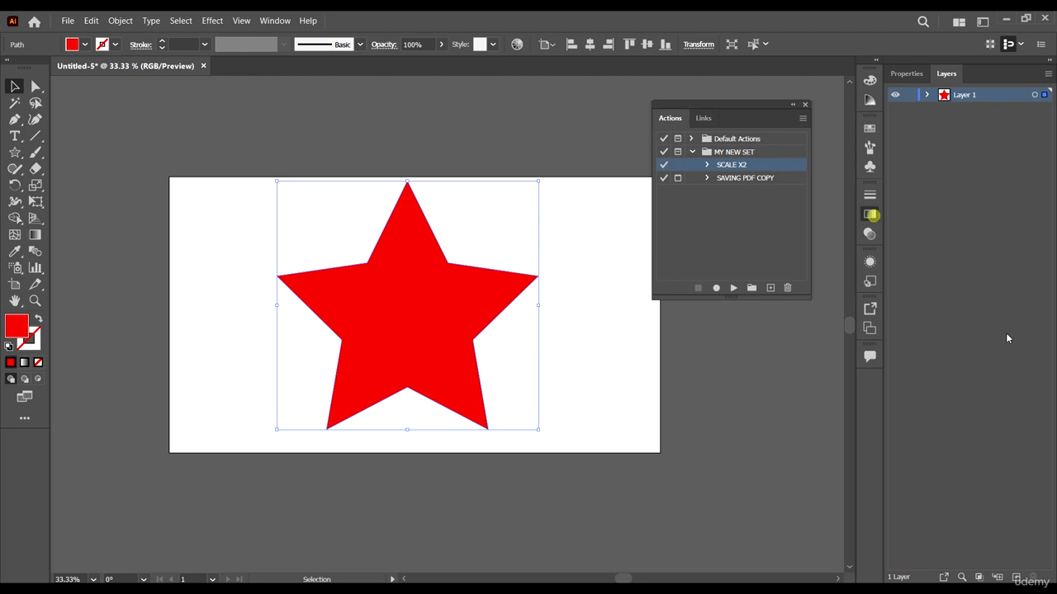
Step: Fill the star with a linear white-to-black gradient
left_click(870, 214)
left_click(795, 293)
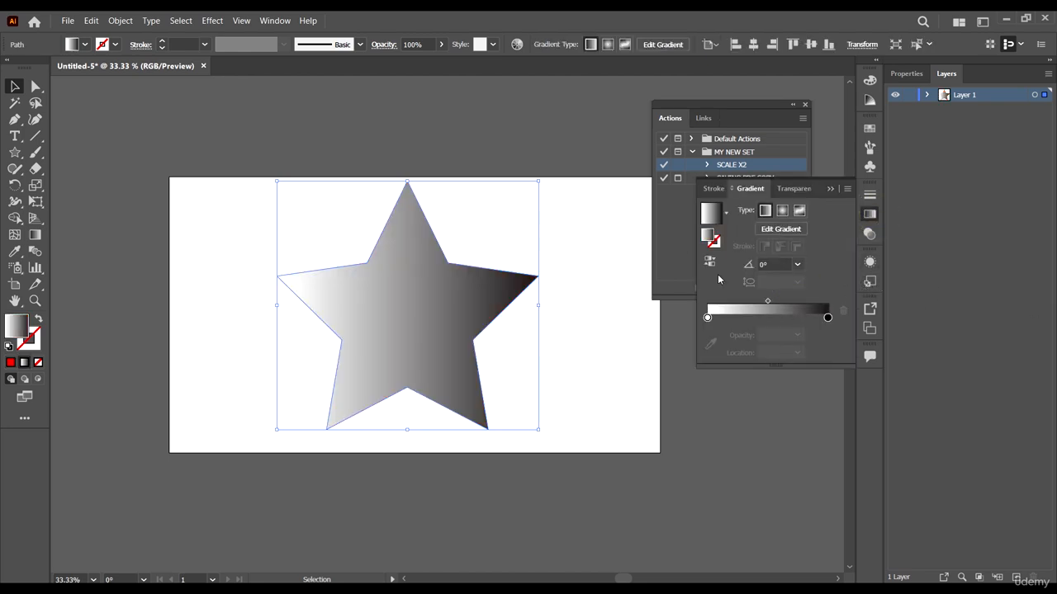
Step: Set the star gradient's end stop to dark navy blue and its start stop to crimson (D4145A)
double_click(828, 318)
left_click(650, 392)
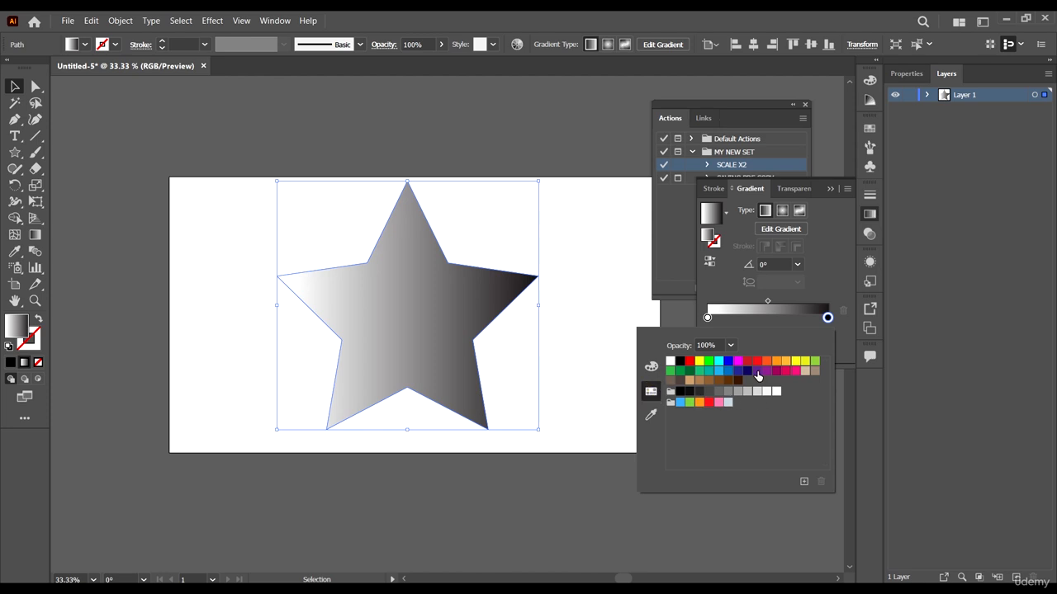
left_click(747, 371)
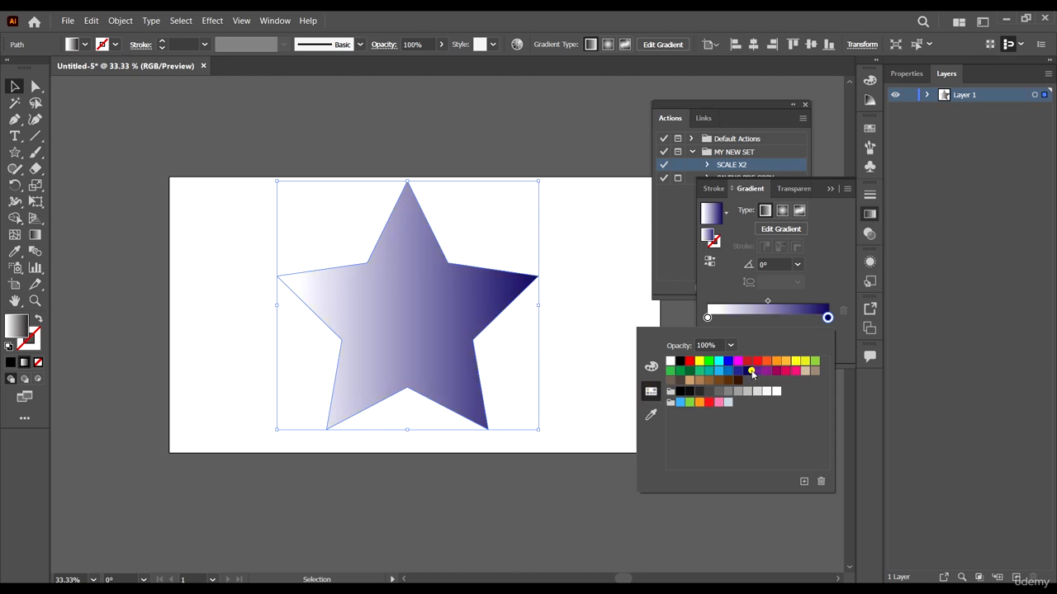
double_click(707, 318)
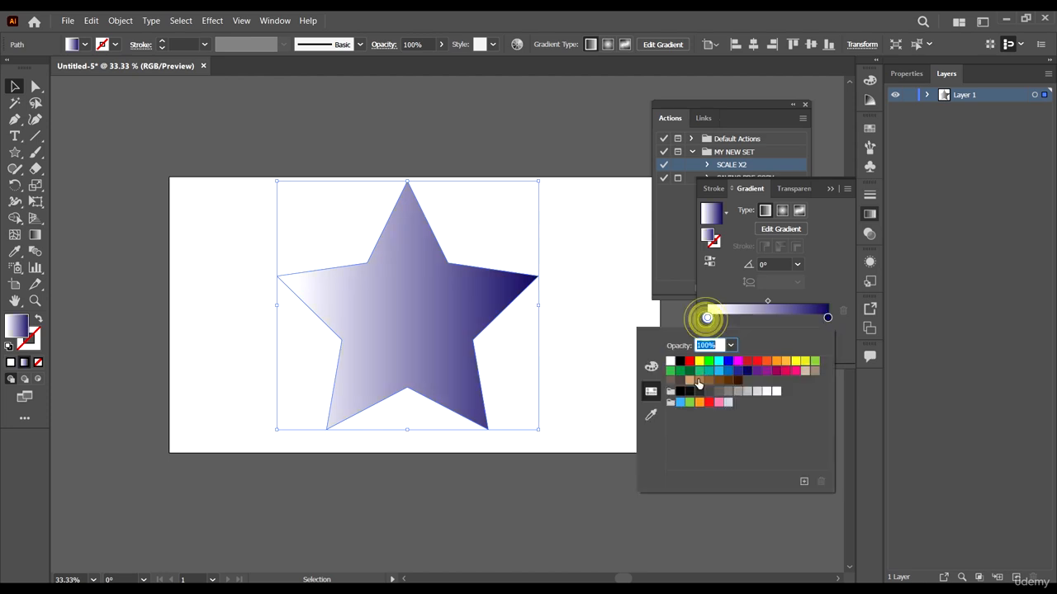
left_click(785, 361)
left_click(795, 371)
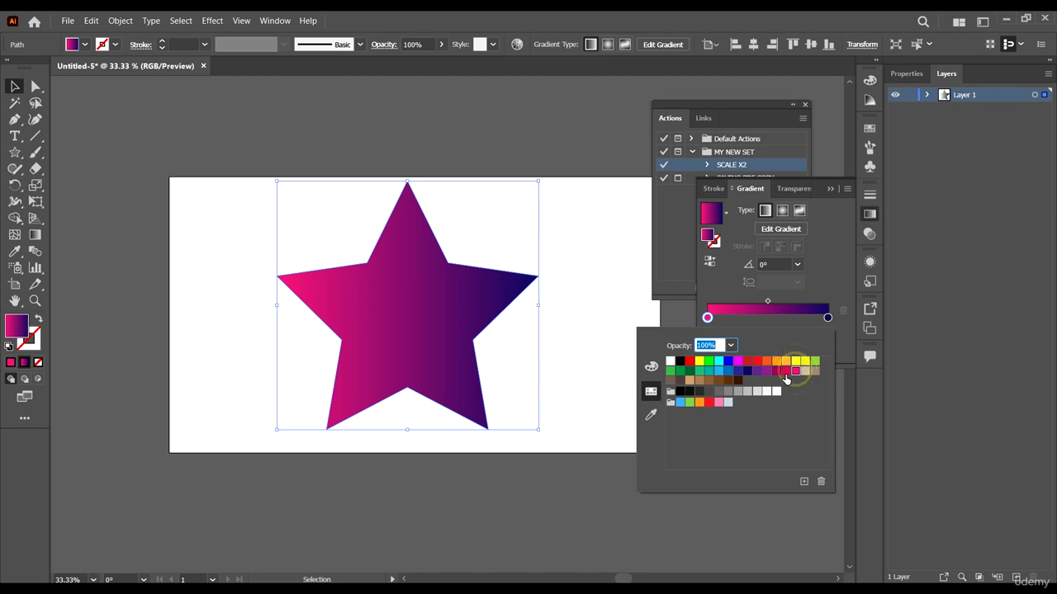
left_click(785, 370)
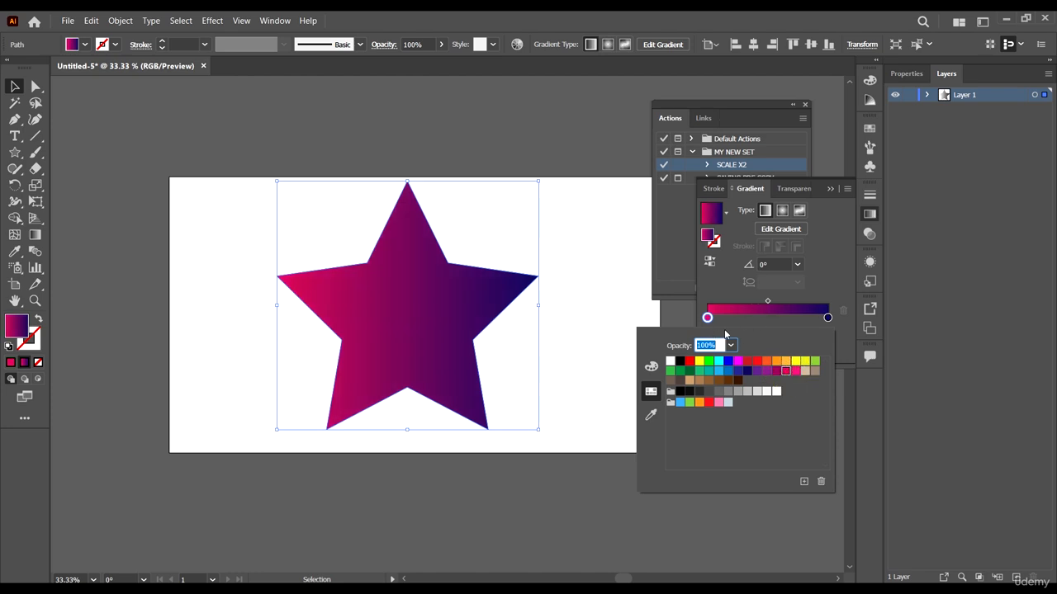
Step: Adjust the RGB values of the gradient's start stop to turn the crimson into a brighter hot pink
left_click(651, 366)
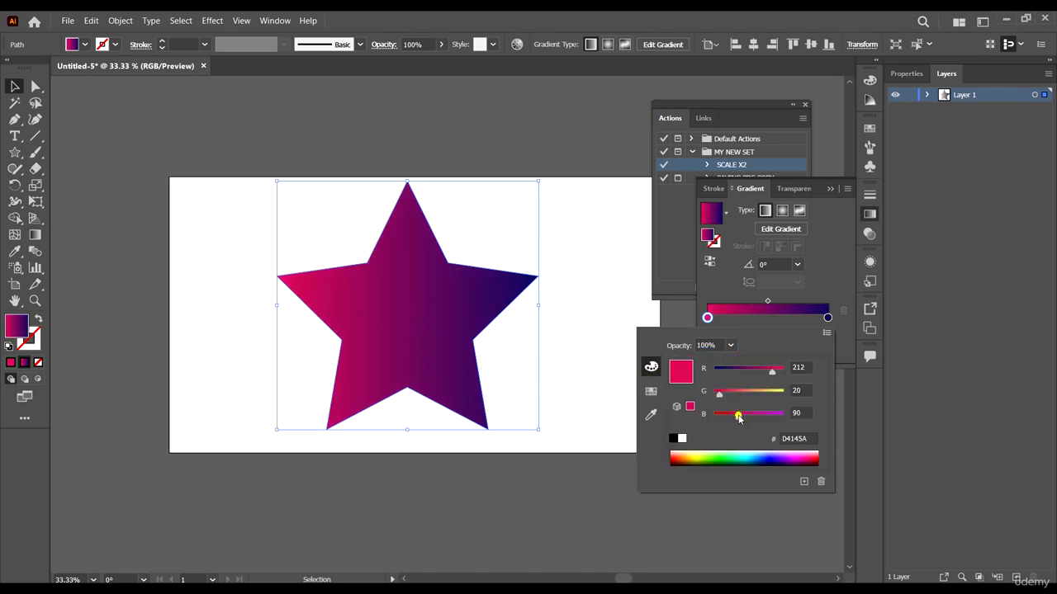
left_click_drag(739, 417, 722, 394)
left_click(746, 394)
left_click_drag(772, 370, 784, 371)
mouse_move(722, 394)
left_mouse_down()
mouse_move(747, 397)
mouse_move(734, 393)
left_mouse_up()
left_click(827, 275)
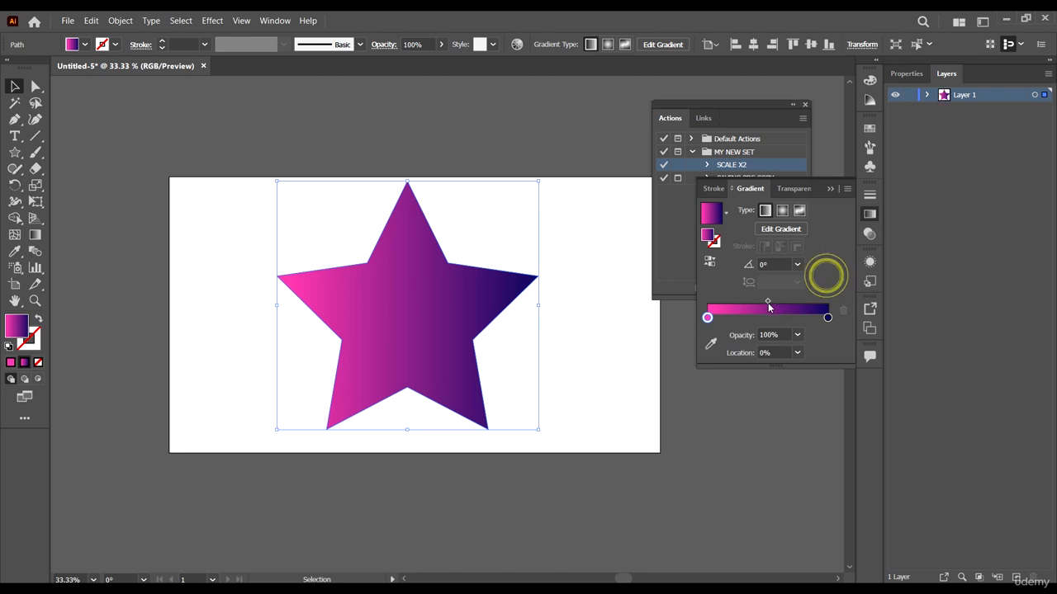
Step: Make the star's gradient radial with its midpoint at about 46%, and reverse it so navy fills the centre
left_click_drag(767, 303, 775, 303)
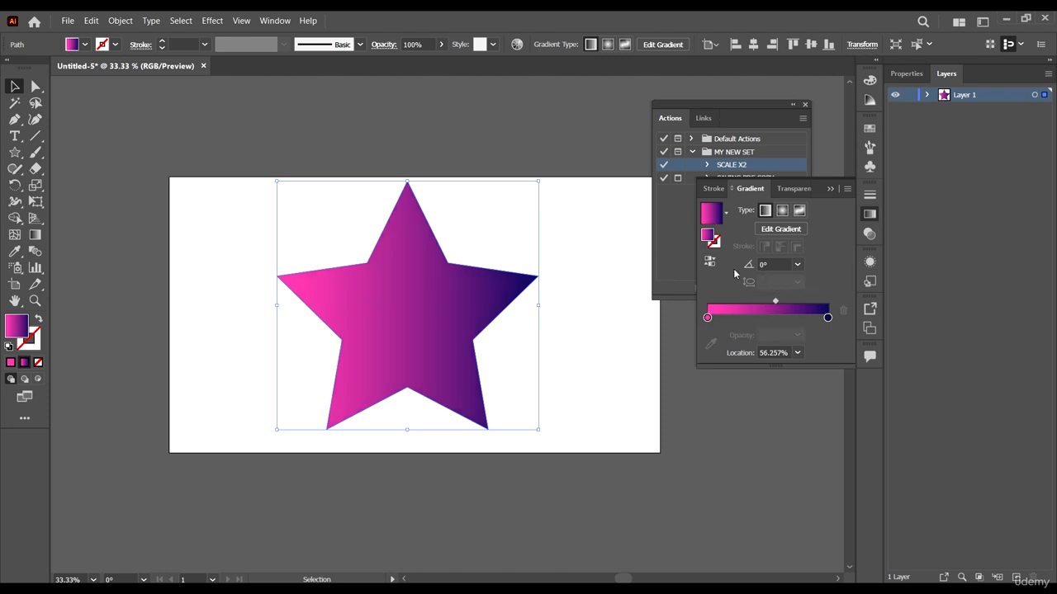
left_click(784, 212)
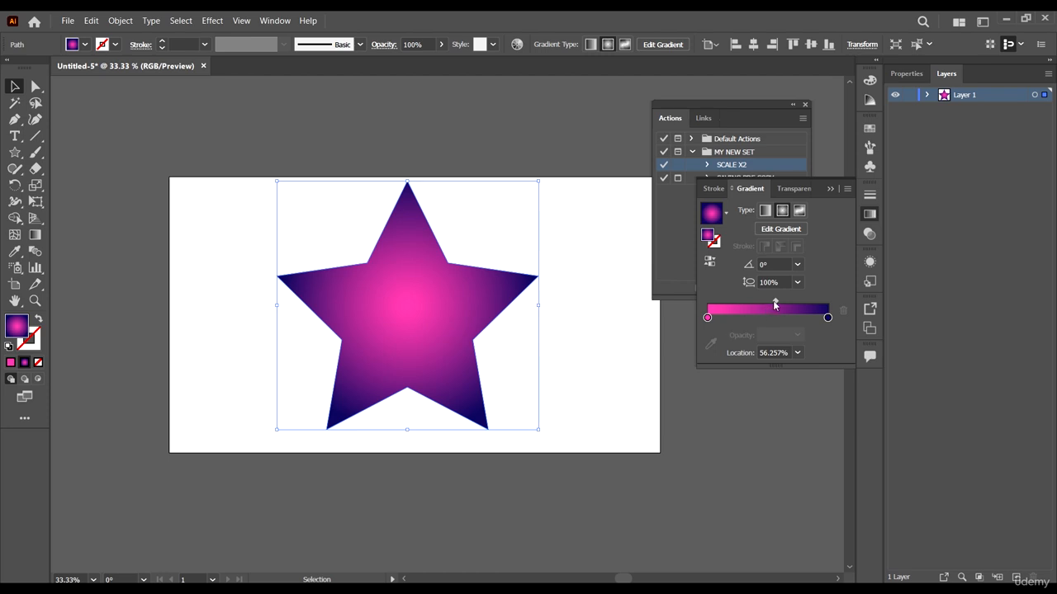
left_click_drag(775, 301, 762, 301)
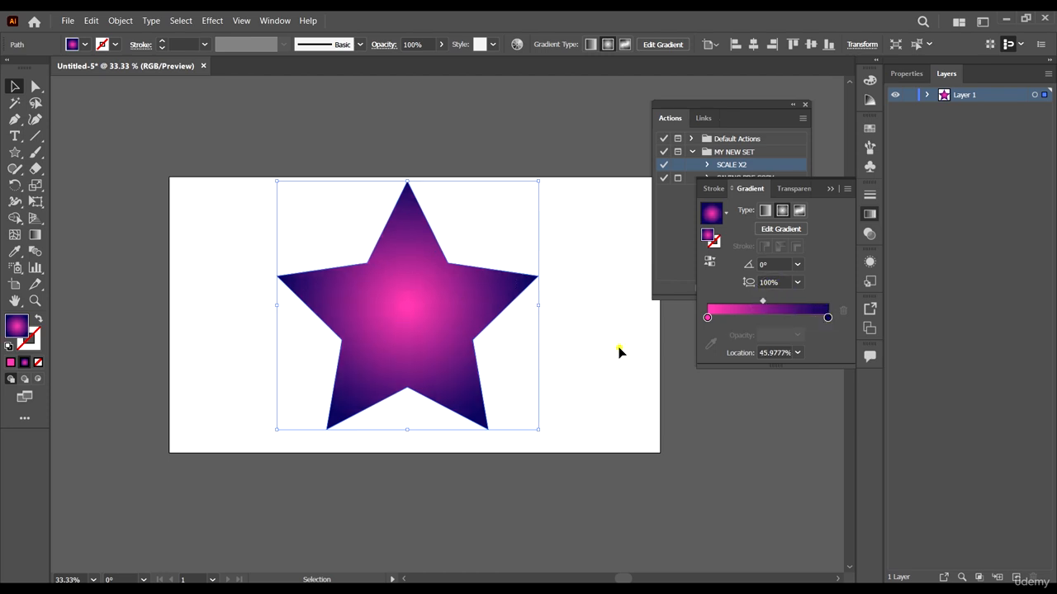
left_click(709, 262)
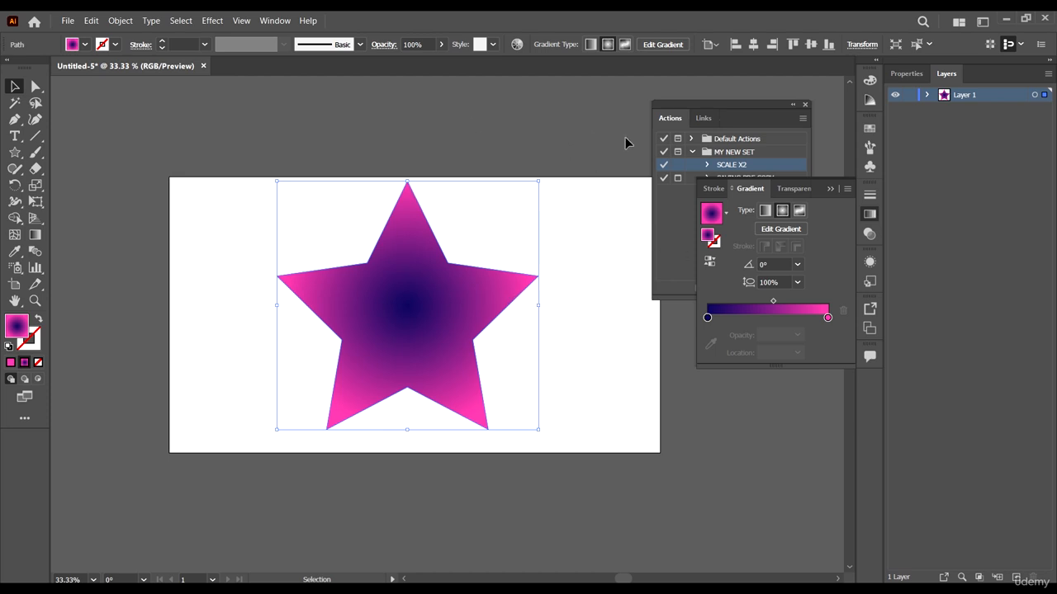
Step: Collapse MY NEW SET in the actions list and start creating a new action inside that set
left_click(740, 107)
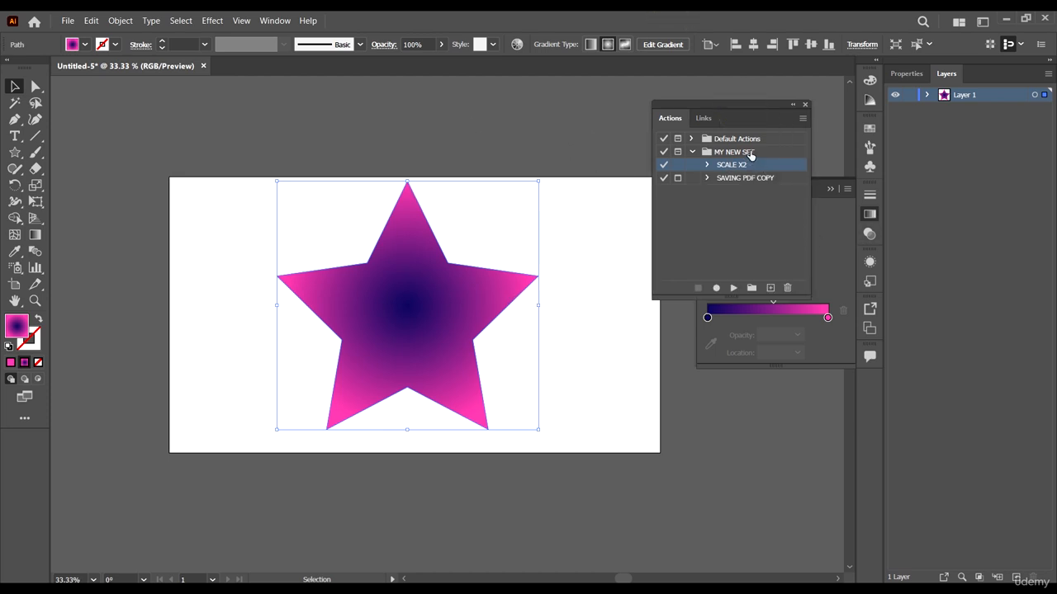
left_click(747, 152)
left_click(687, 152)
left_click(692, 152)
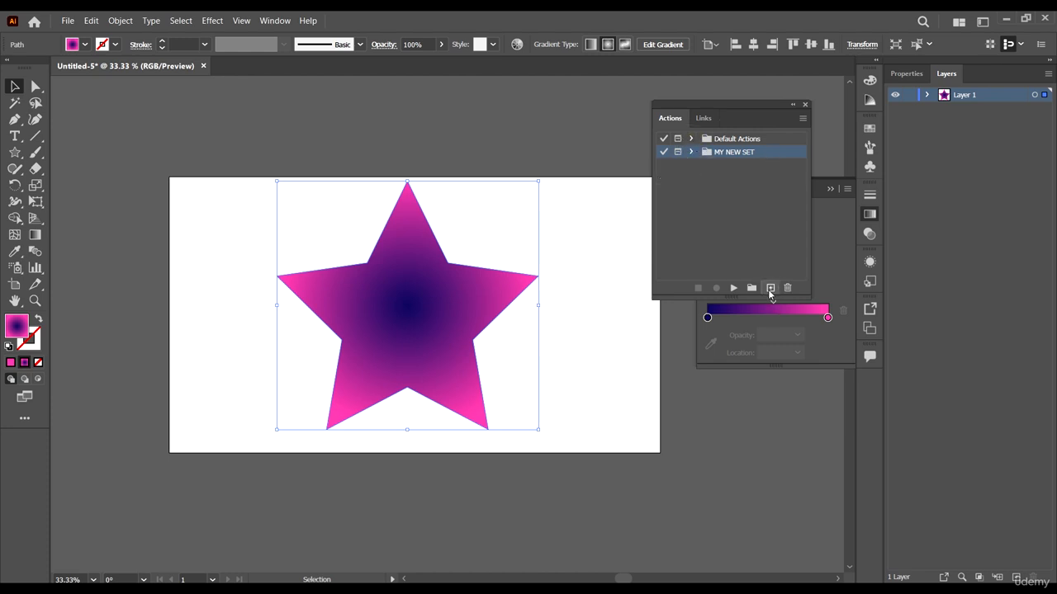
left_click(755, 153)
left_click(770, 287)
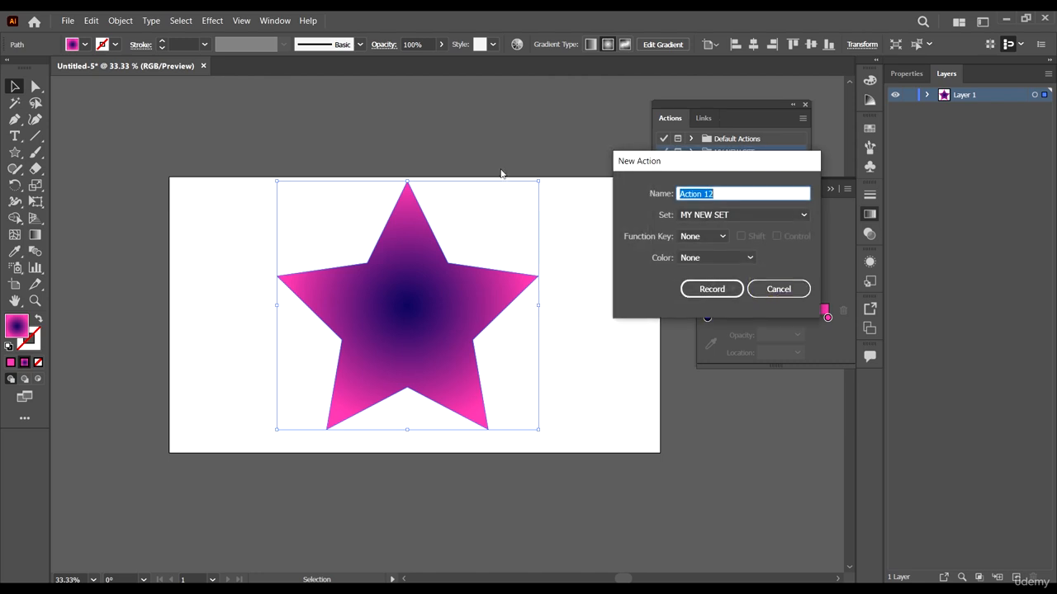
Step: Name the action FLOWERY SHAPE, assign function key F3 with Control and the colour Gray, and begin recording
type("FLOWERY SHAPE")
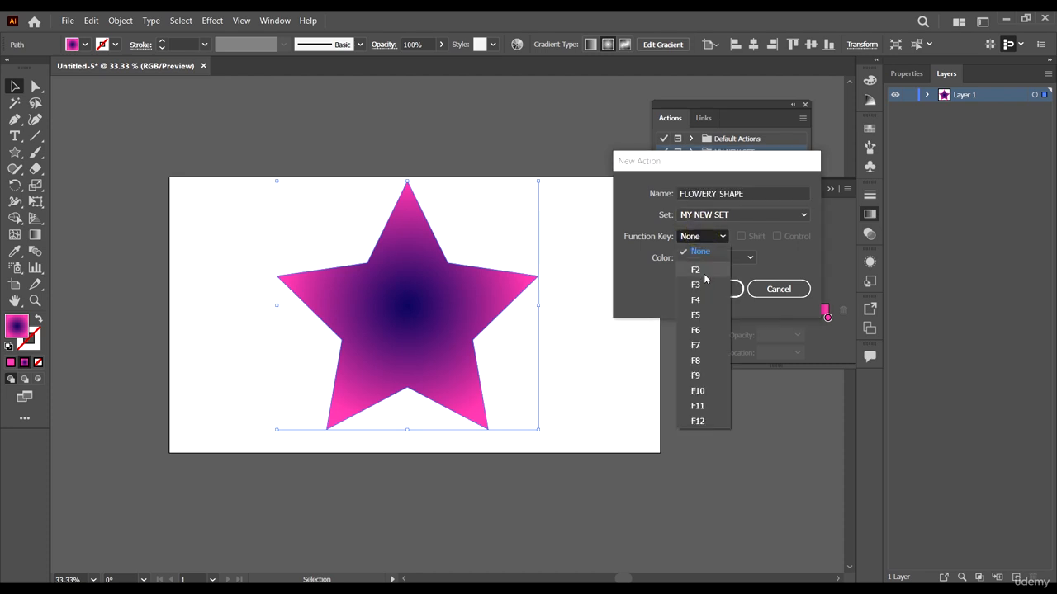
left_click(709, 271)
left_click(715, 238)
left_click(711, 286)
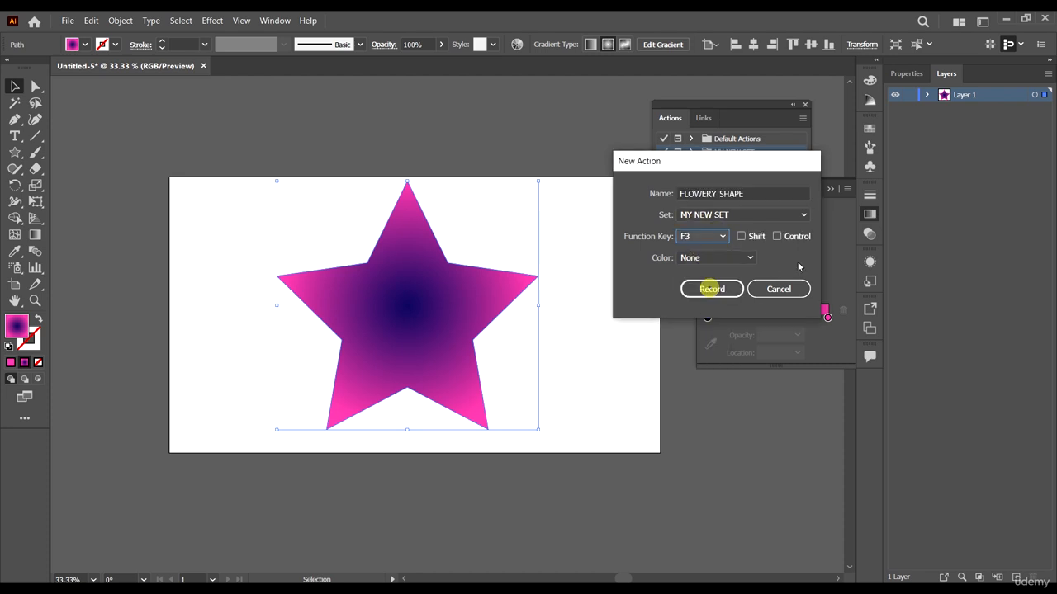
left_click(776, 237)
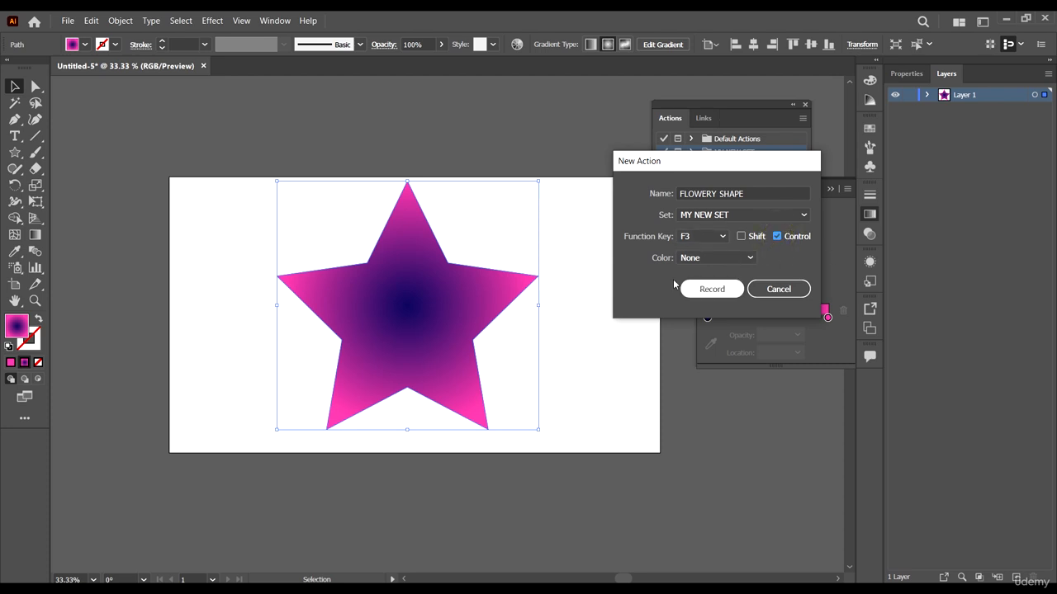
left_click(715, 257)
left_click(723, 369)
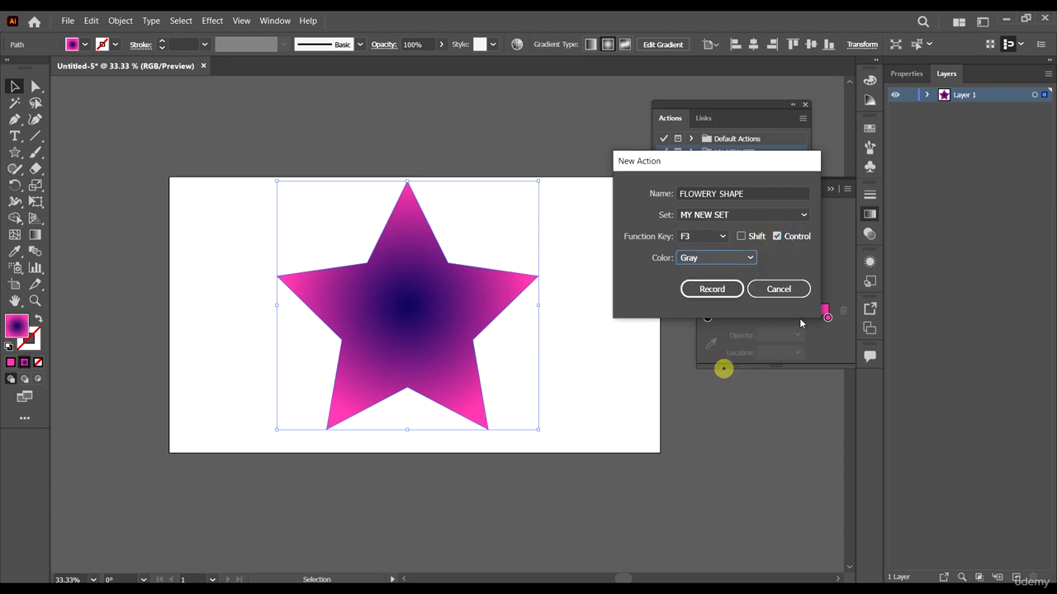
left_click(730, 289)
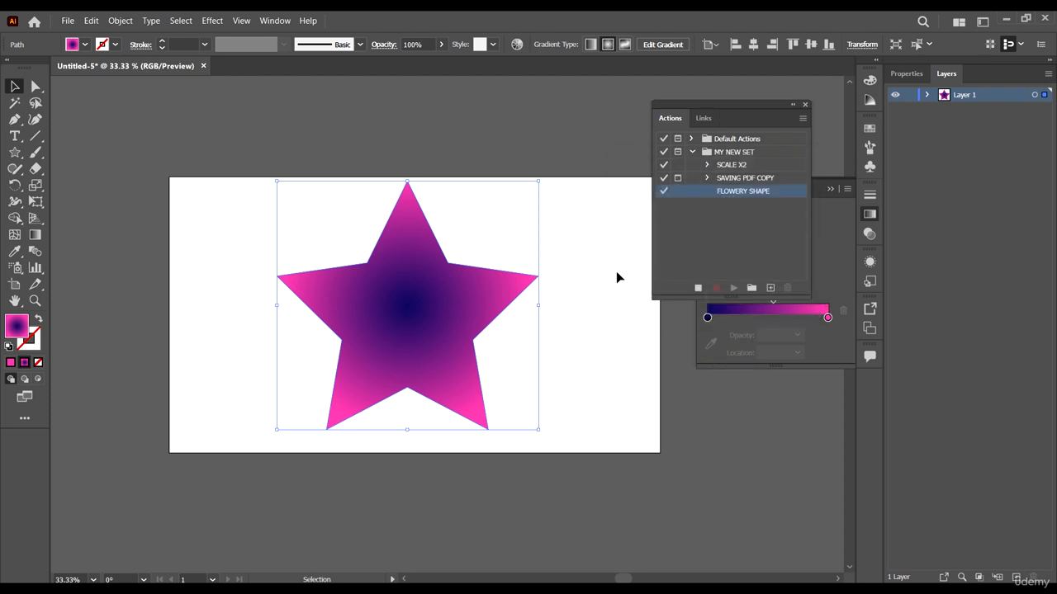
Step: Use Transform Each to add a copy of the star scaled to 85% horizontally and vertically and rotated 15°
right_click(416, 278)
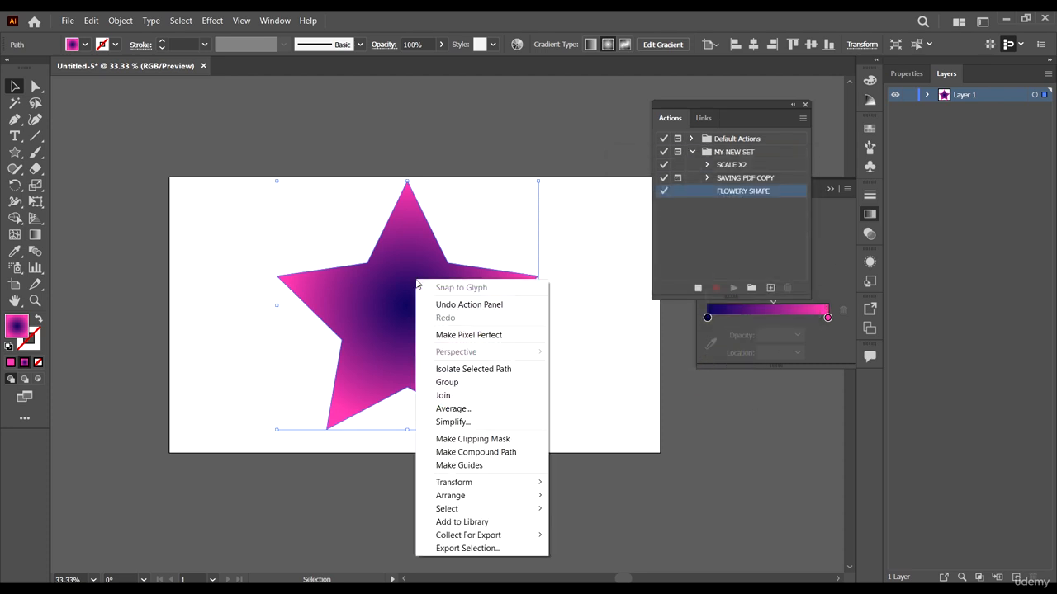
left_click(508, 484)
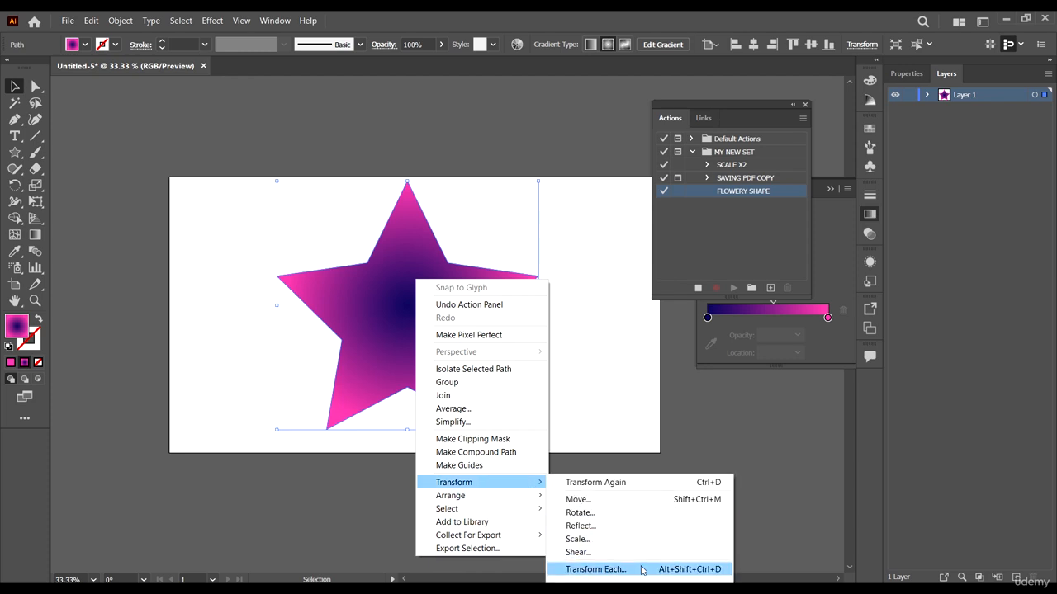
left_click(642, 570)
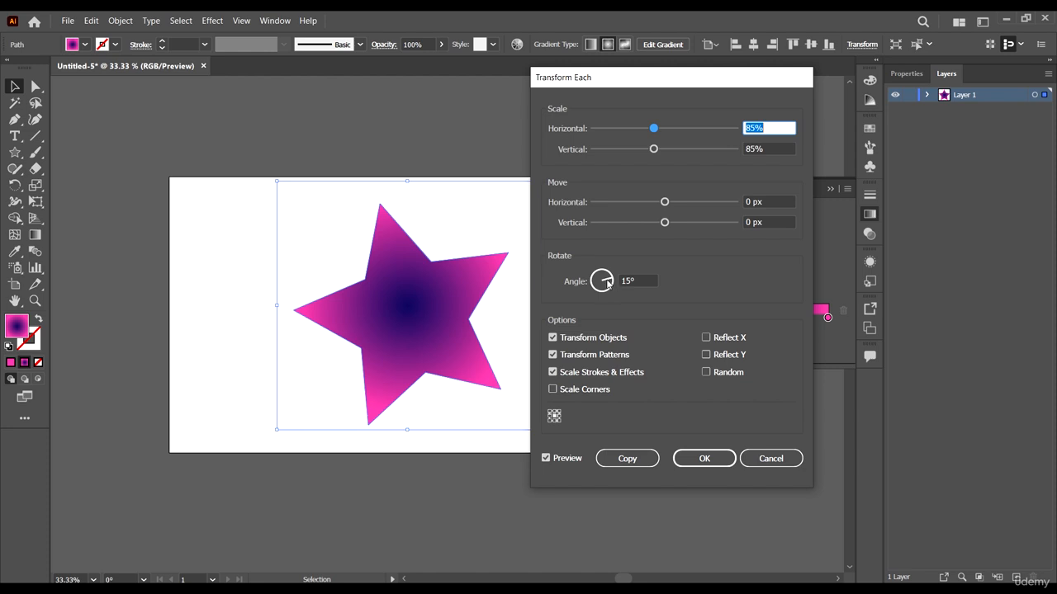
left_click(643, 281)
left_click(778, 127)
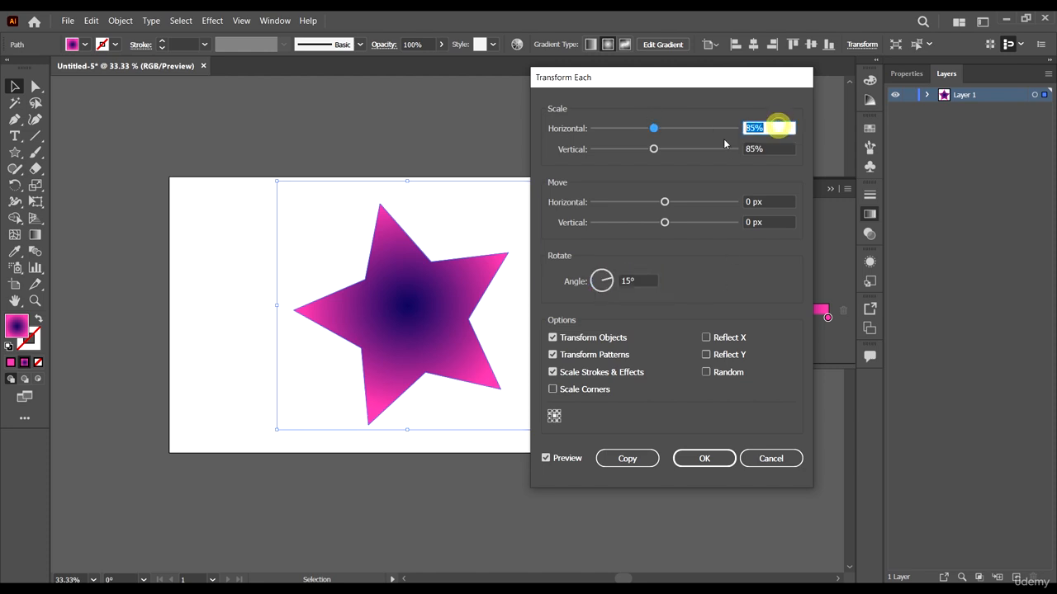
double_click(767, 149)
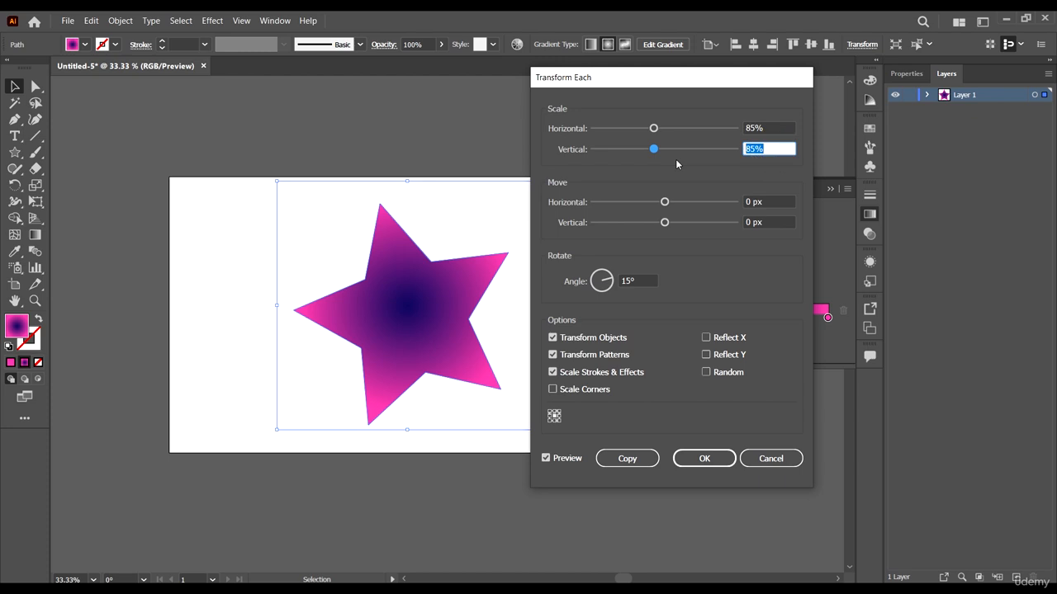
left_click(629, 459)
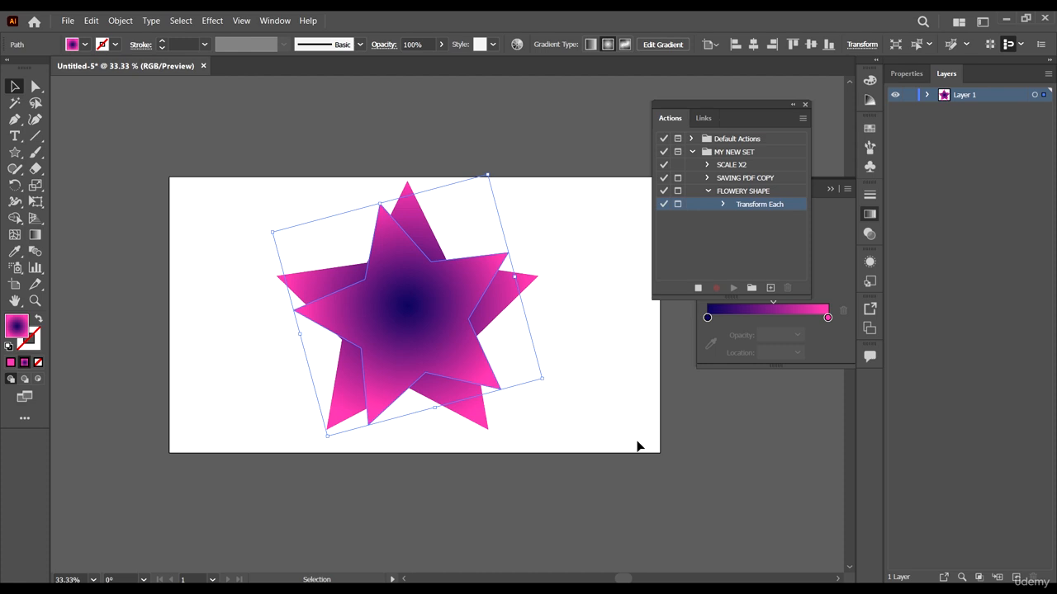
Step: Apply Transform Again twice to add two further smaller, rotated copies of the star
right_click(457, 291)
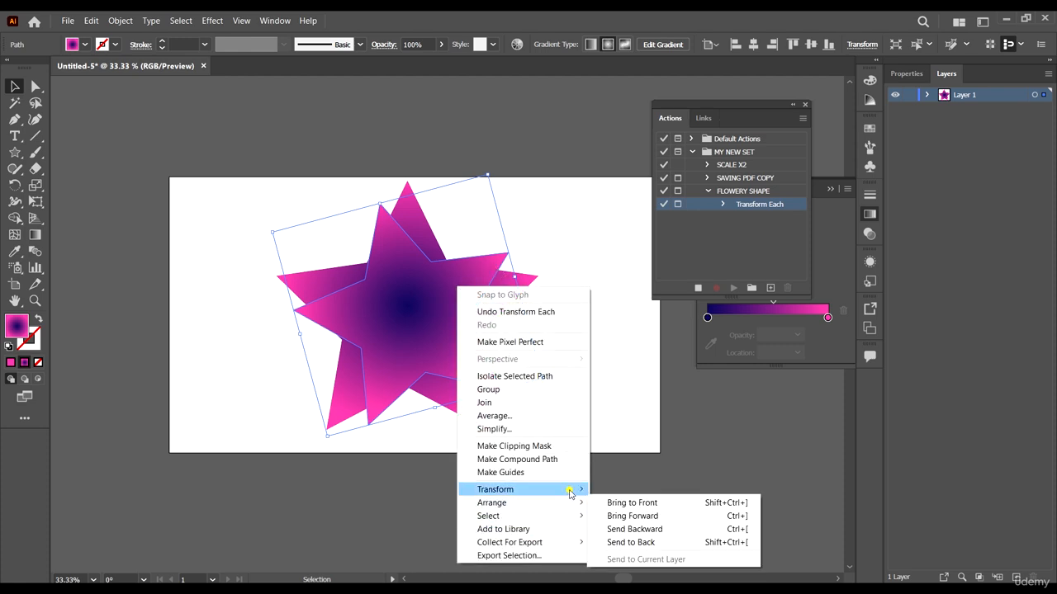
mouse_move(571, 493)
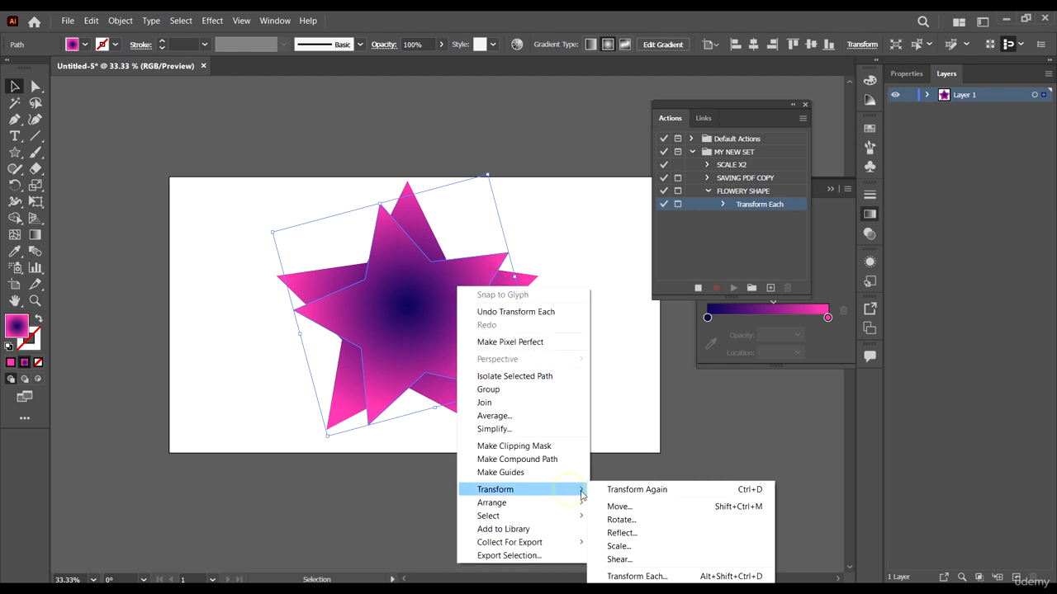
left_click(649, 490)
right_click(431, 296)
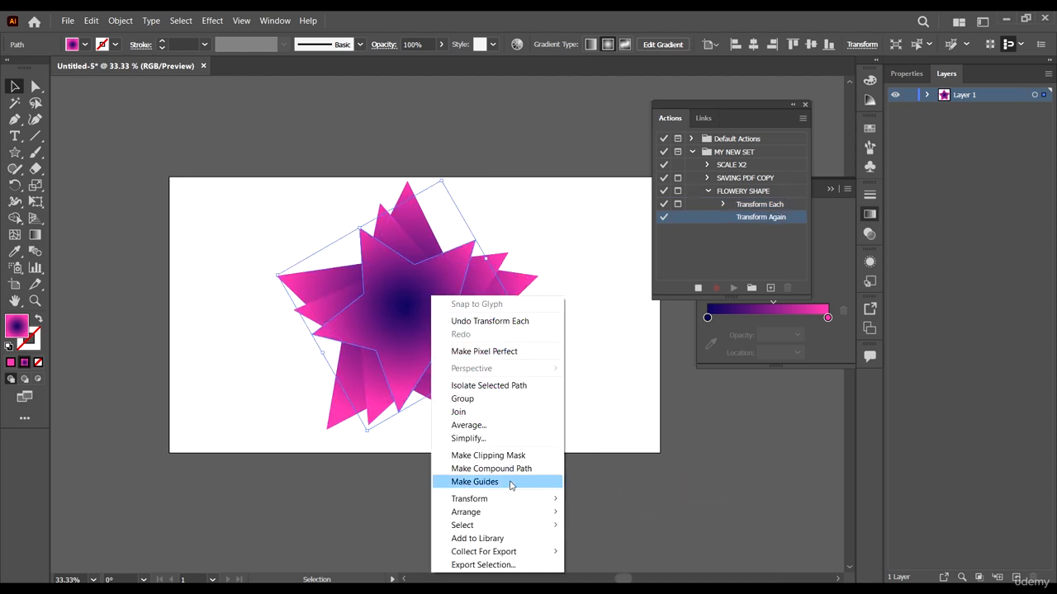
mouse_move(495, 498)
left_click(720, 396)
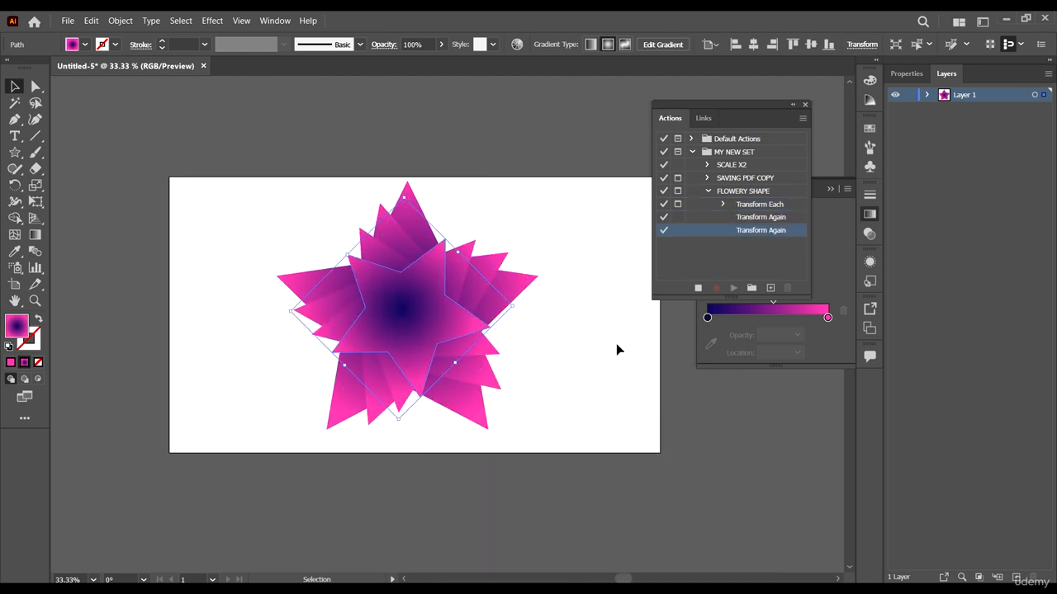
Step: Keep repeating the transformation until the star copies spiral down to a tiny star in the flower's centre
key("ctrl+d")
key("ctrl+d")
key("ctrl+d")
key("ctrl+d")
key("ctrl+d")
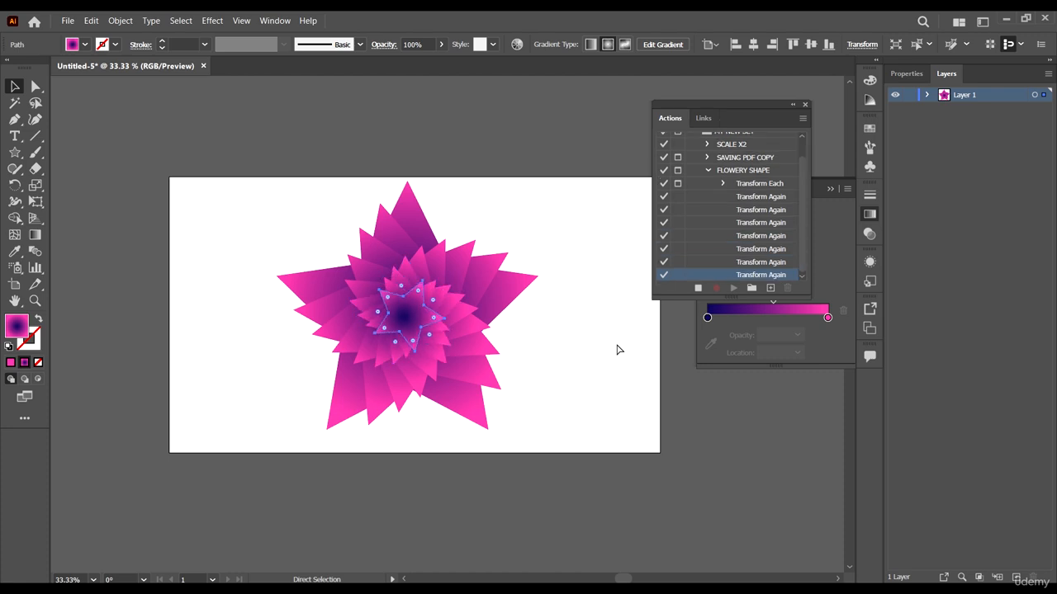
key("ctrl+d")
key("ctrl+d")
key("ctrl+d")
key("ctrl+d")
key("ctrl+d")
key("ctrl+d")
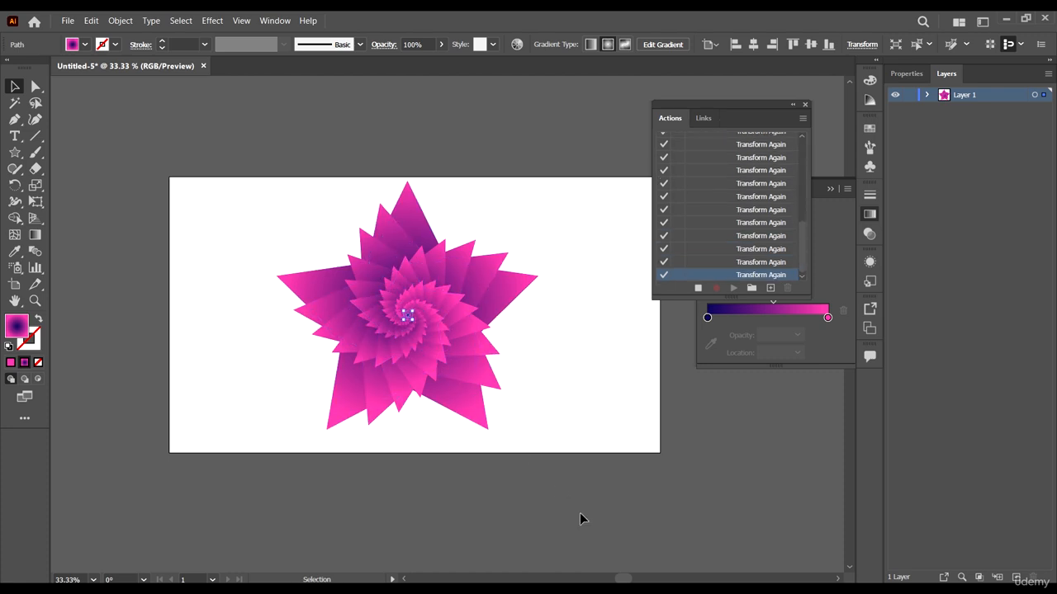
Step: Select all the star copies and group them into one flower shape as part of the recording
left_click(578, 473)
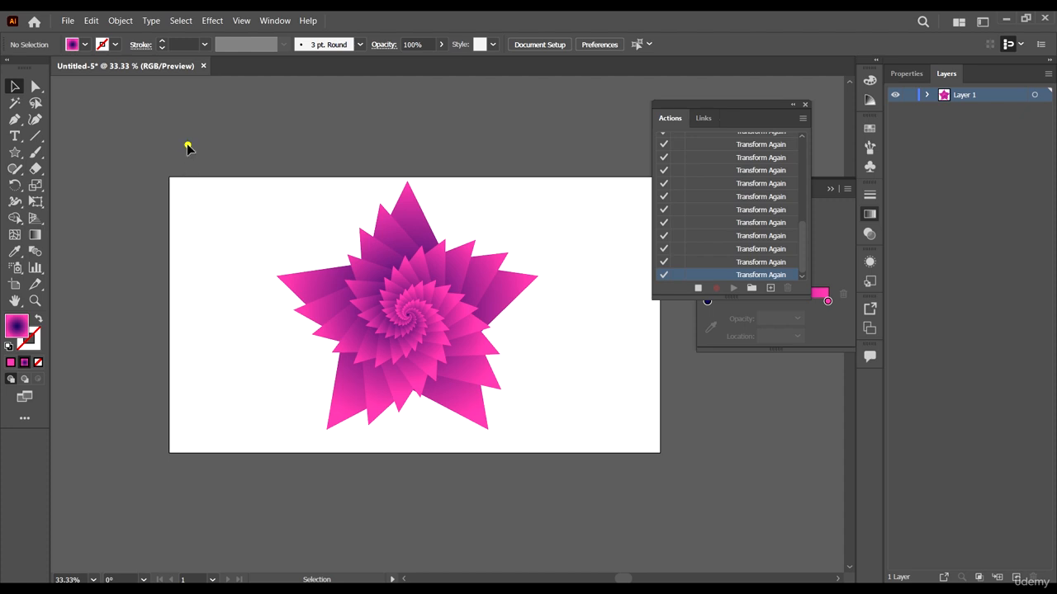
key("ctrl+a")
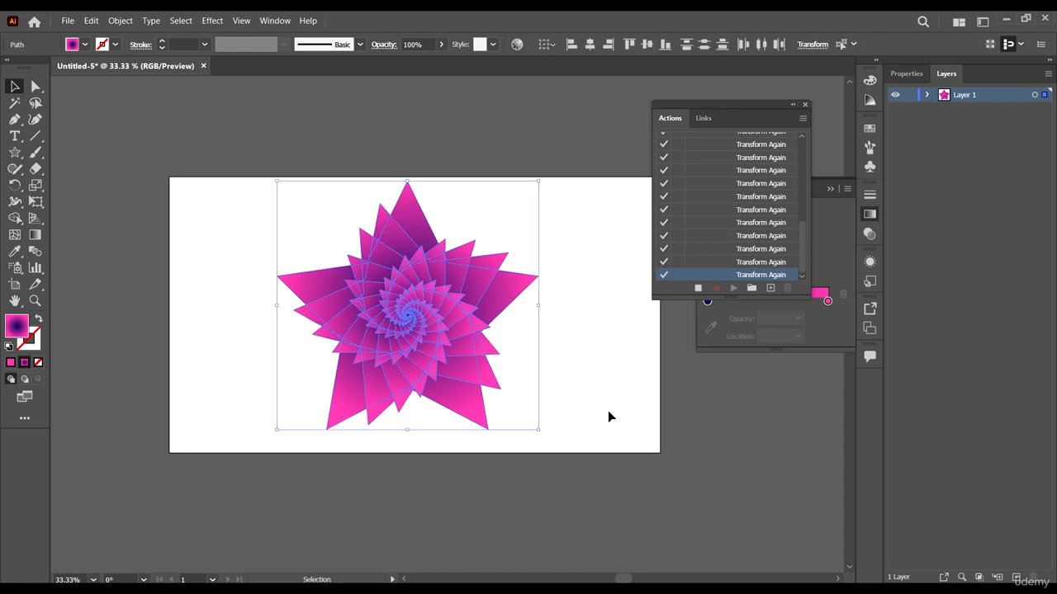
scroll(470, 288, "down", 2)
scroll(449, 295, "up", 3)
right_click(413, 326)
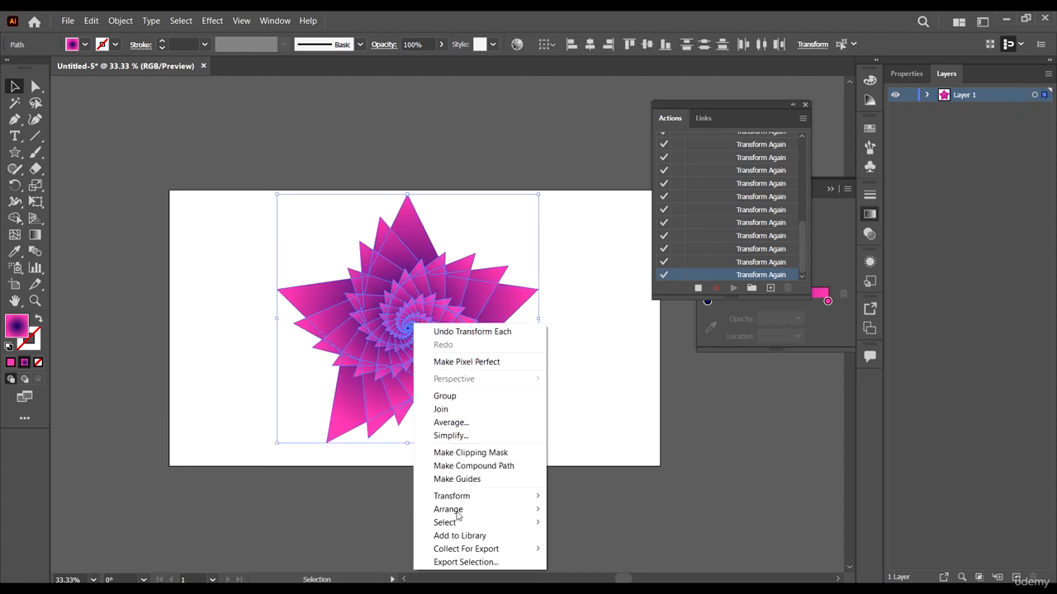
left_click(466, 396)
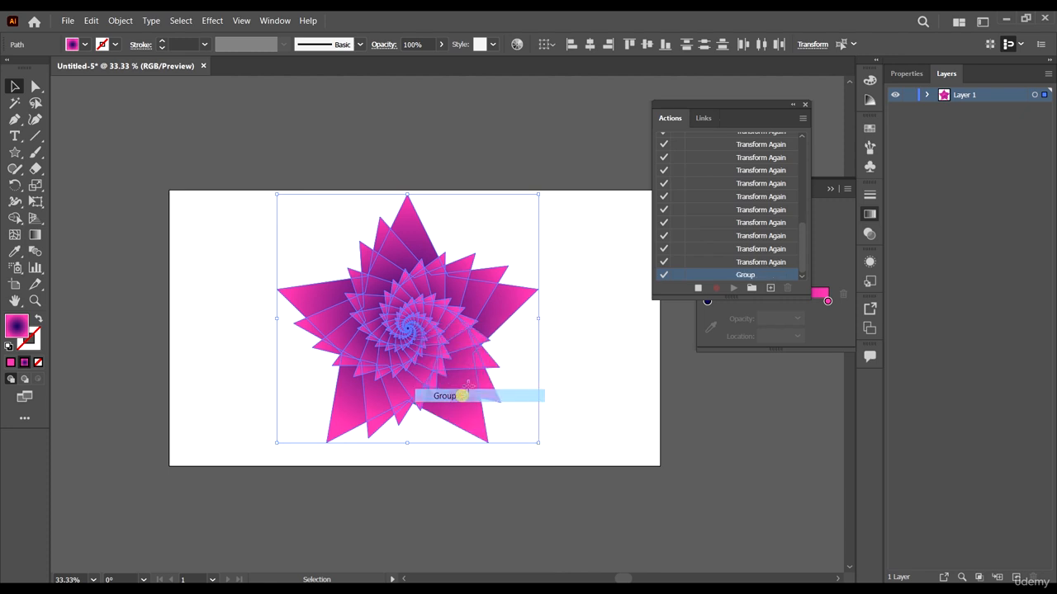
Step: Review the recorded steps of the FLOWERY SHAPE action, from Transform Each down to Group
scroll(588, 291, "down", 1)
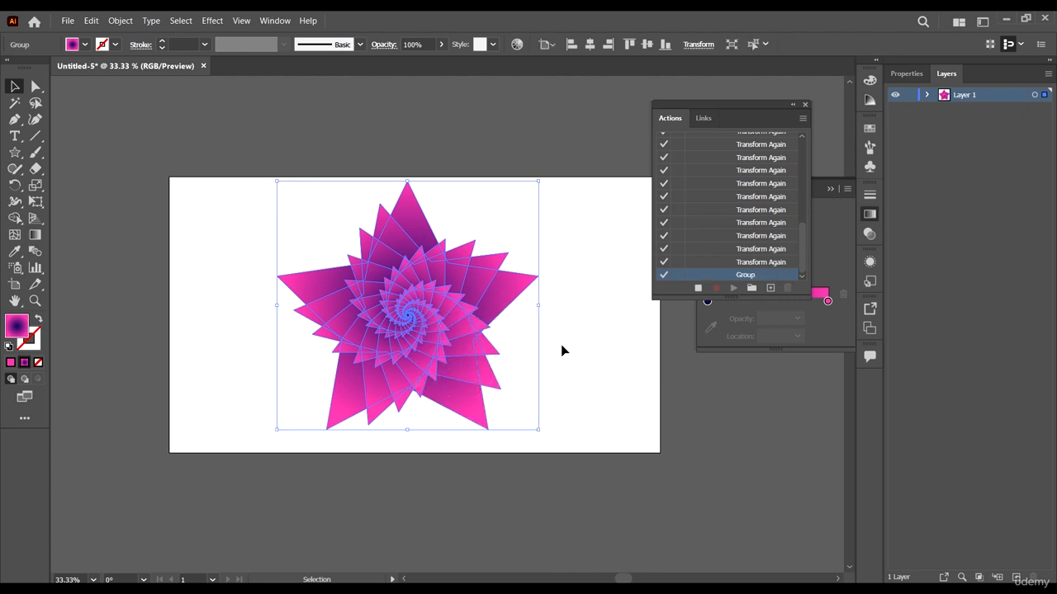
scroll(801, 240, "up", 5)
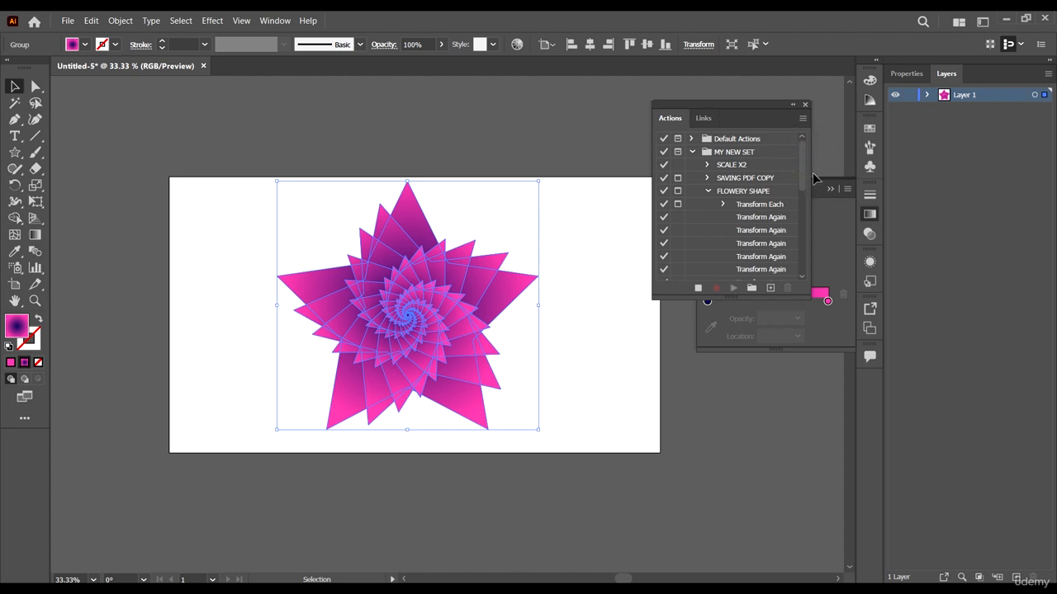
scroll(805, 168, "down", 5)
left_click(796, 216)
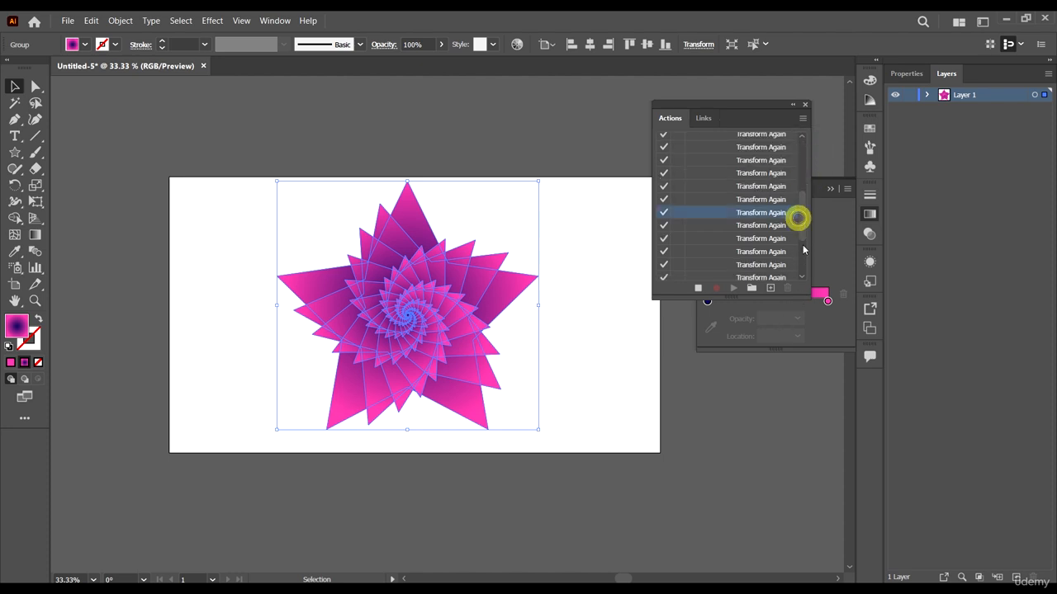
left_click_drag(802, 215, 803, 222)
left_click(796, 229)
scroll(801, 229, "down", 3)
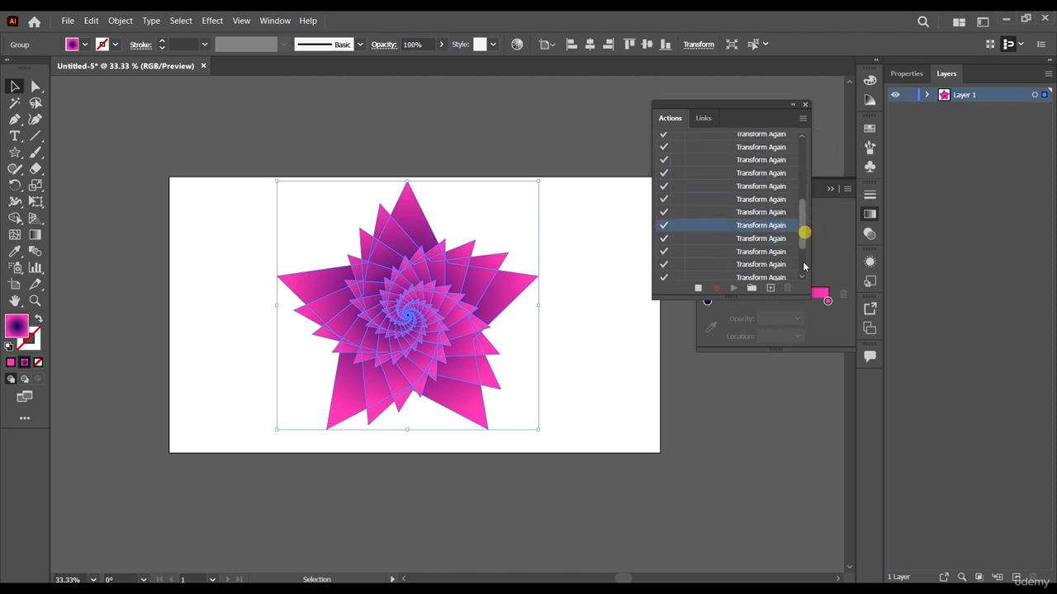
left_click(778, 274)
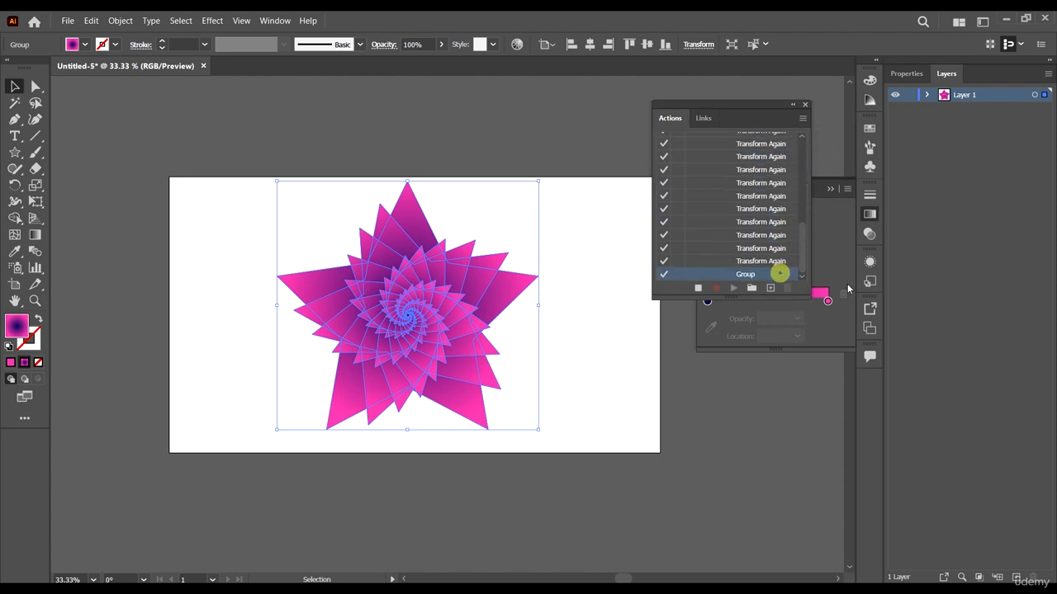
Step: Stop the recording, then collapse and select the FLOWERY SHAPE action
left_click(698, 287)
scroll(794, 211, "up", 6)
left_click(708, 192)
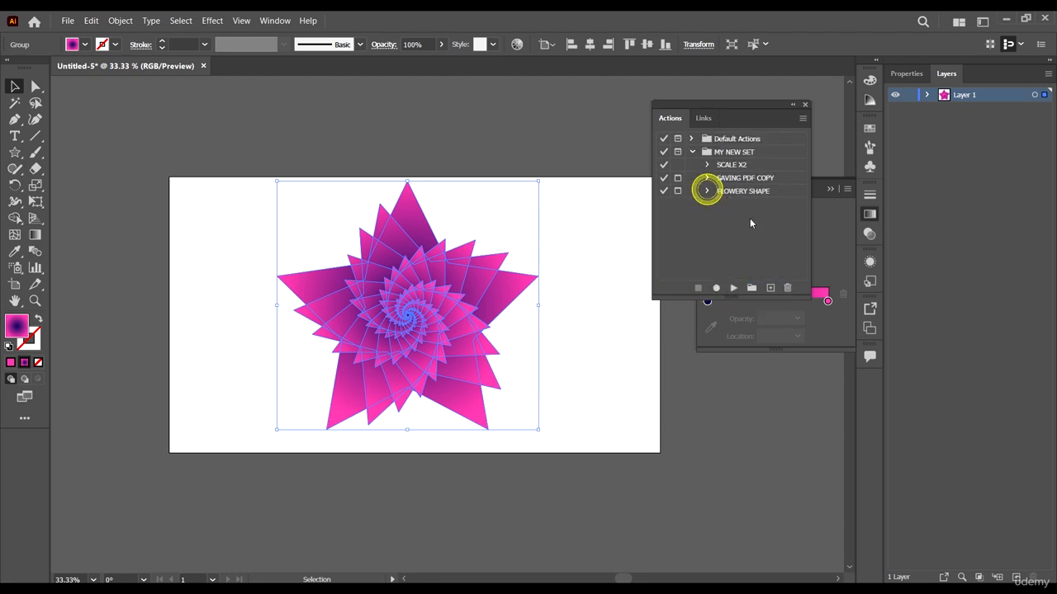
left_click(758, 191)
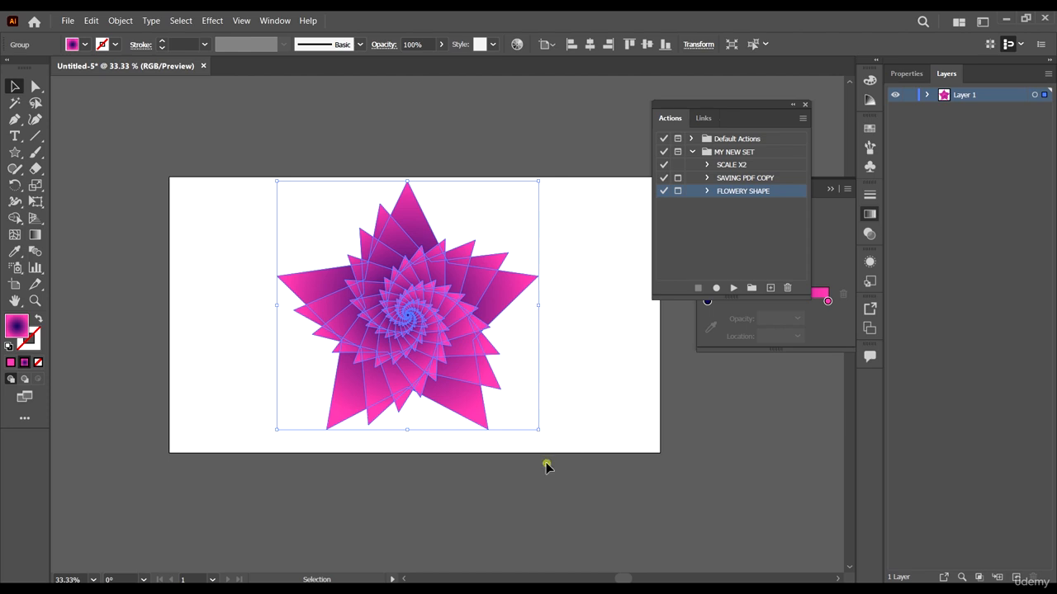
Step: Move the pink spiral flower off the artboard to just beyond its left edge
left_click_drag(406, 356, 55, 350)
left_click(219, 349)
key("ctrl+minus")
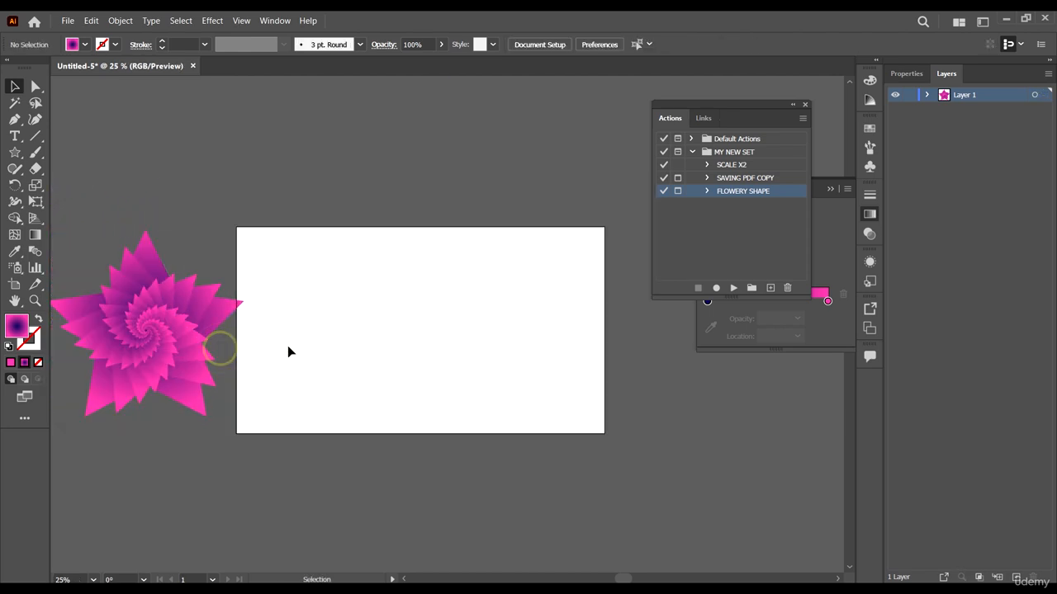
left_click_drag(170, 339, 156, 338)
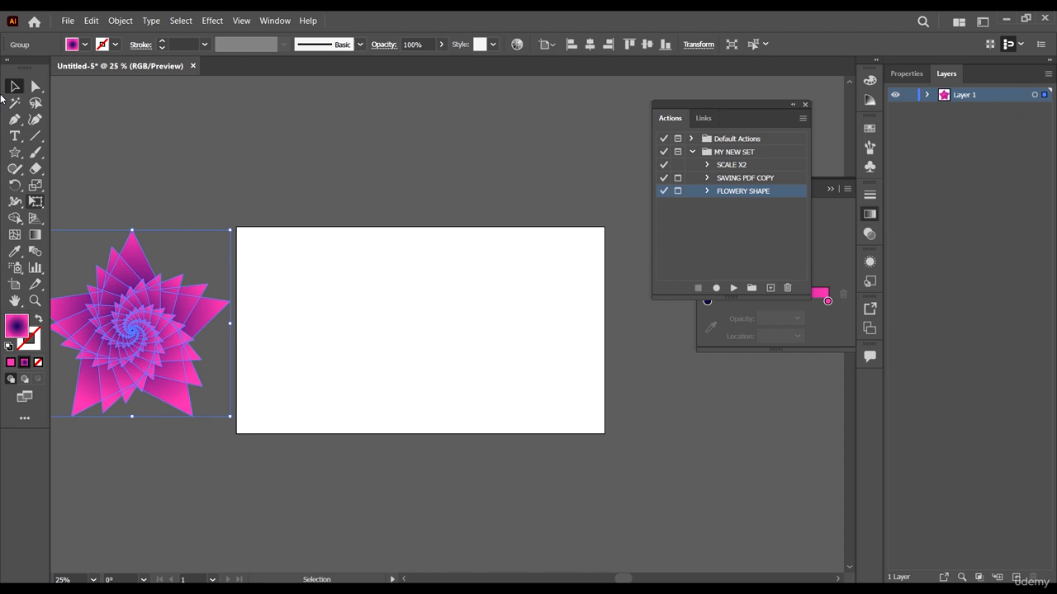
Step: Draw a new large five-pointed star on the artboard and reverse its radial gradient to a pink centre with navy tips
left_click(16, 155)
mouse_move(405, 286)
left_mouse_down()
mouse_move(476, 360)
mouse_move(454, 328)
left_mouse_up()
key("v")
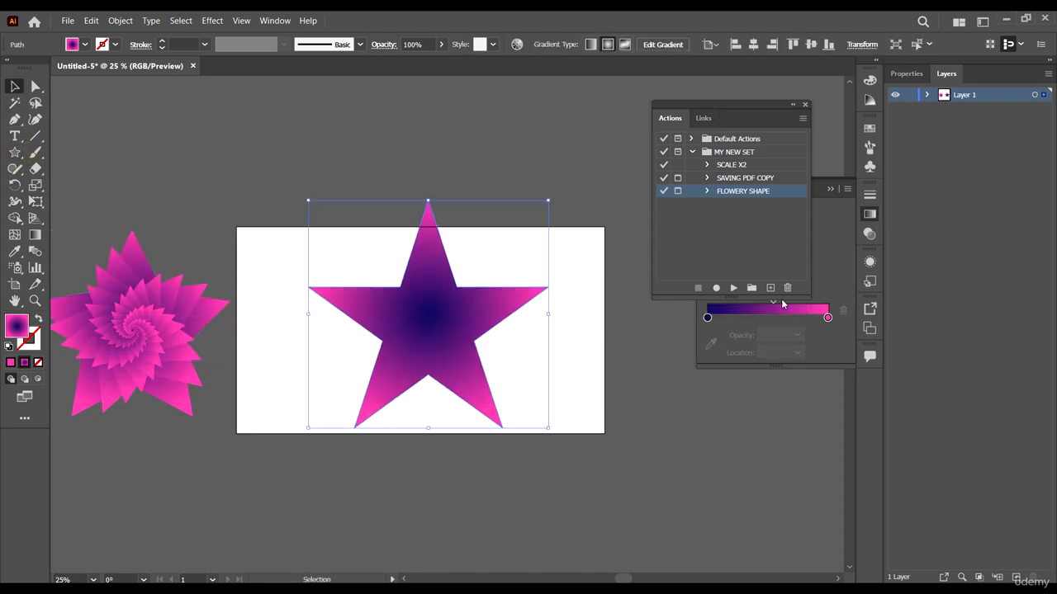
left_click(840, 278)
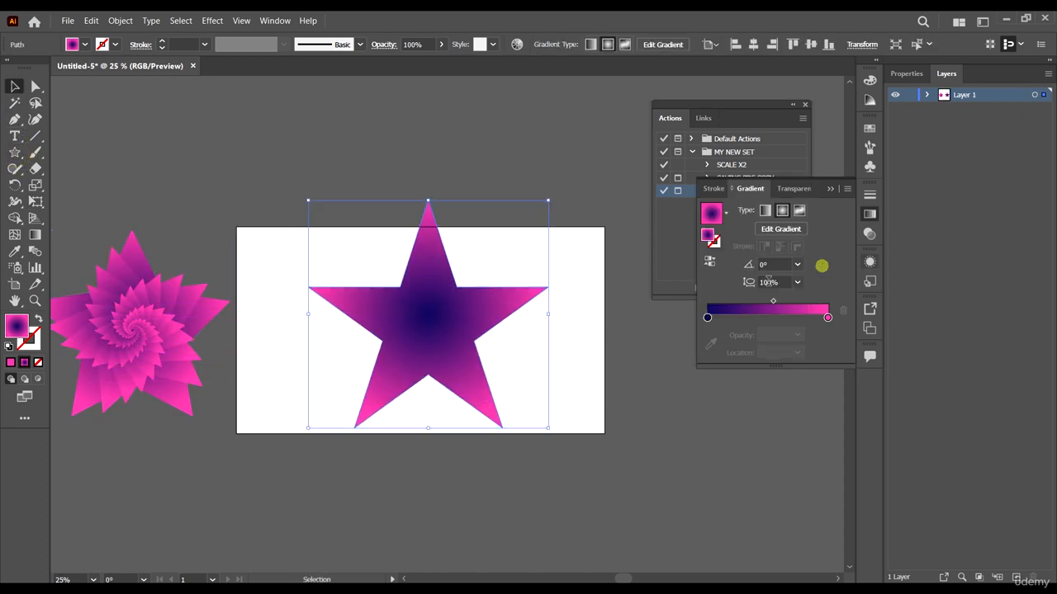
left_click(710, 262)
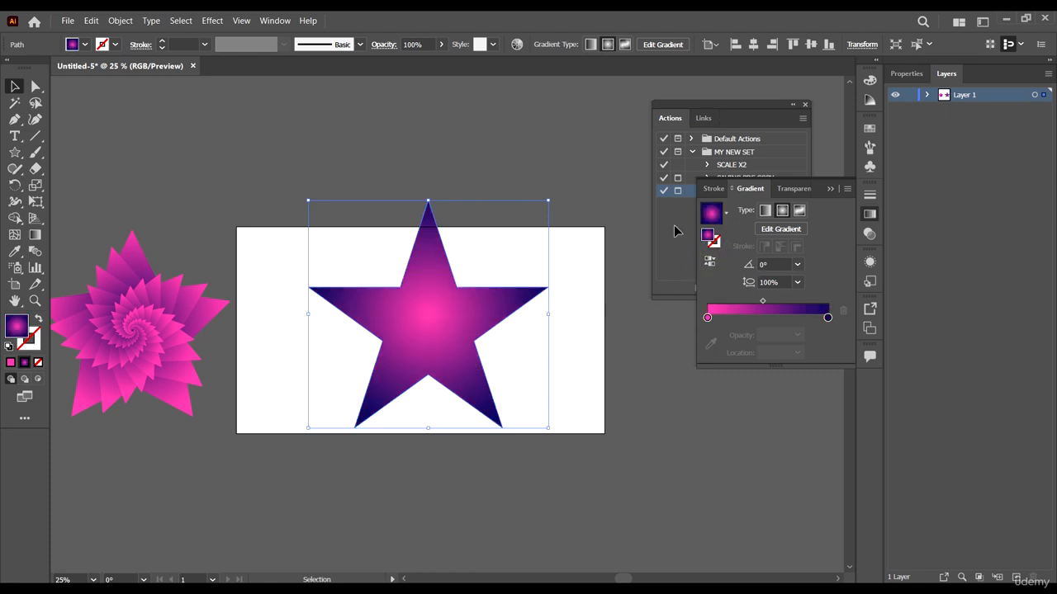
Step: Play the FLOWERY SHAPE action on the new star, applying Transform Each as a copy at 85% scale and 15° rotation
left_click(773, 106)
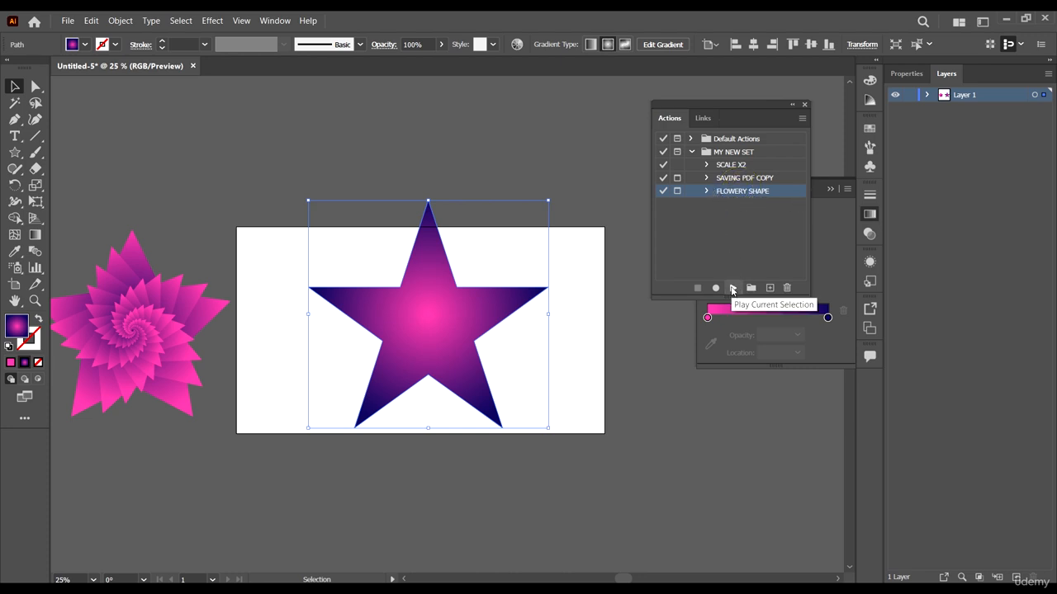
left_click(732, 288)
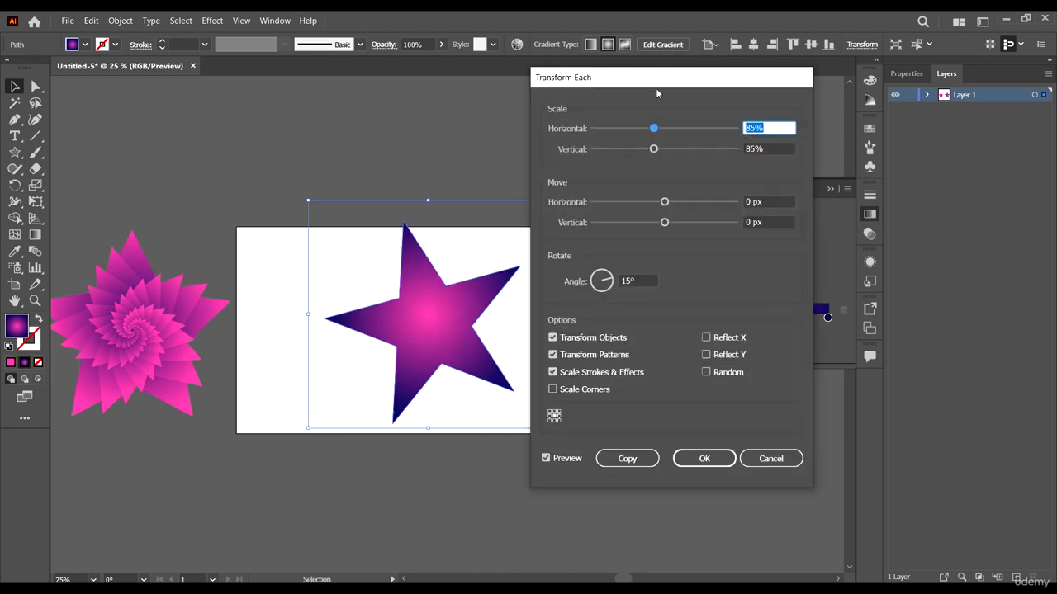
left_click_drag(693, 80, 758, 61)
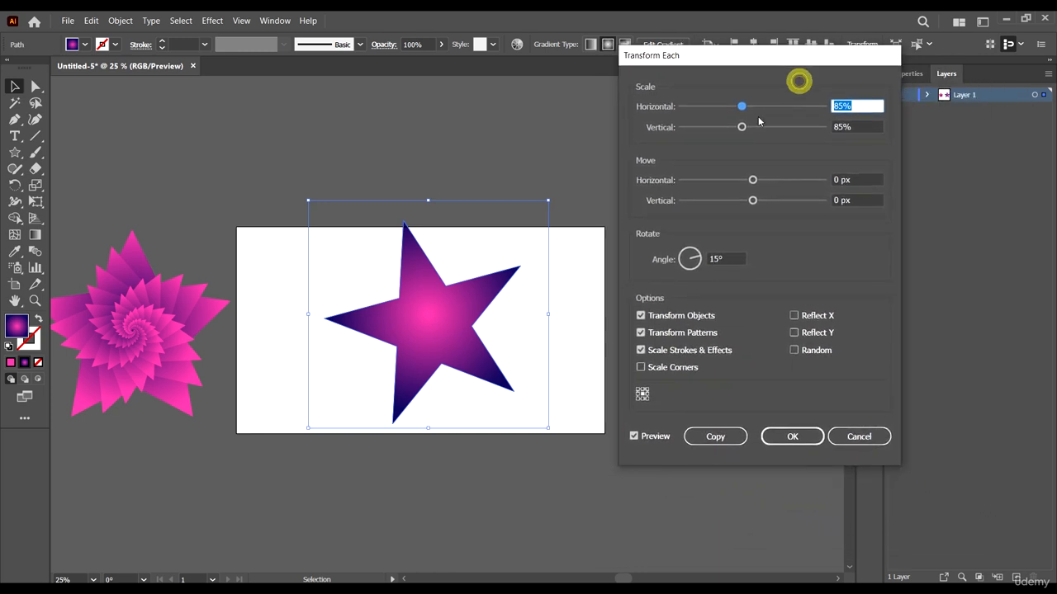
left_click(715, 437)
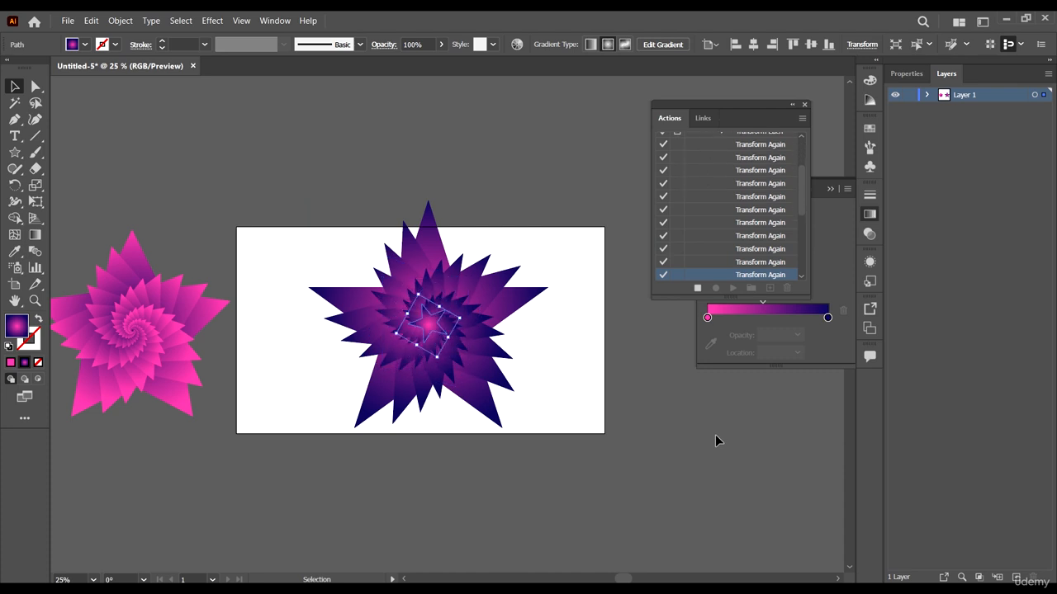
Step: Check whether the star copies made by the action are grouped by selecting within the purple flower
left_click(610, 369)
left_click(449, 323)
left_click(638, 437)
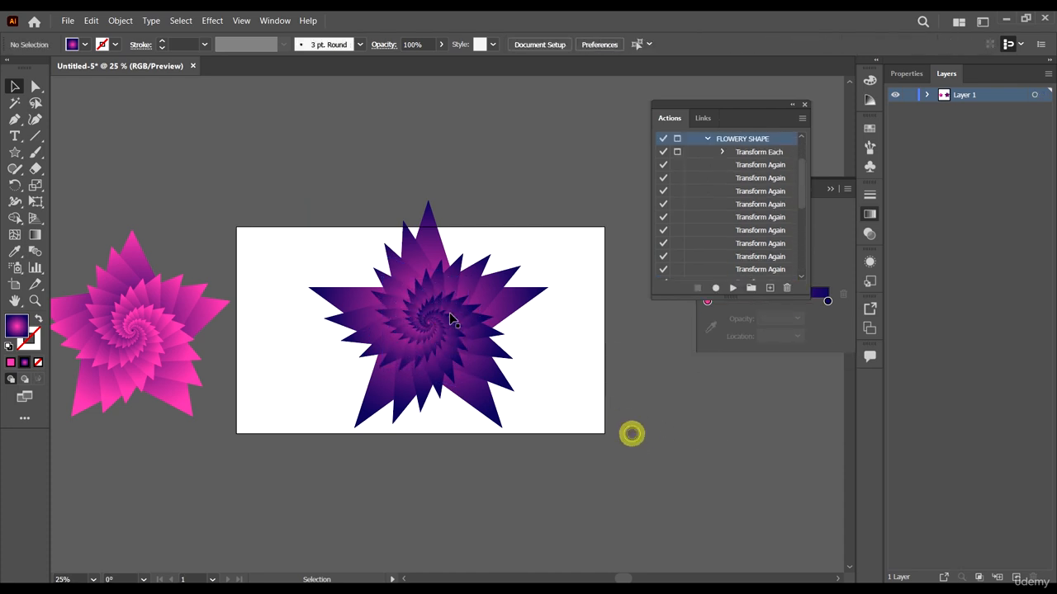
left_click(434, 321)
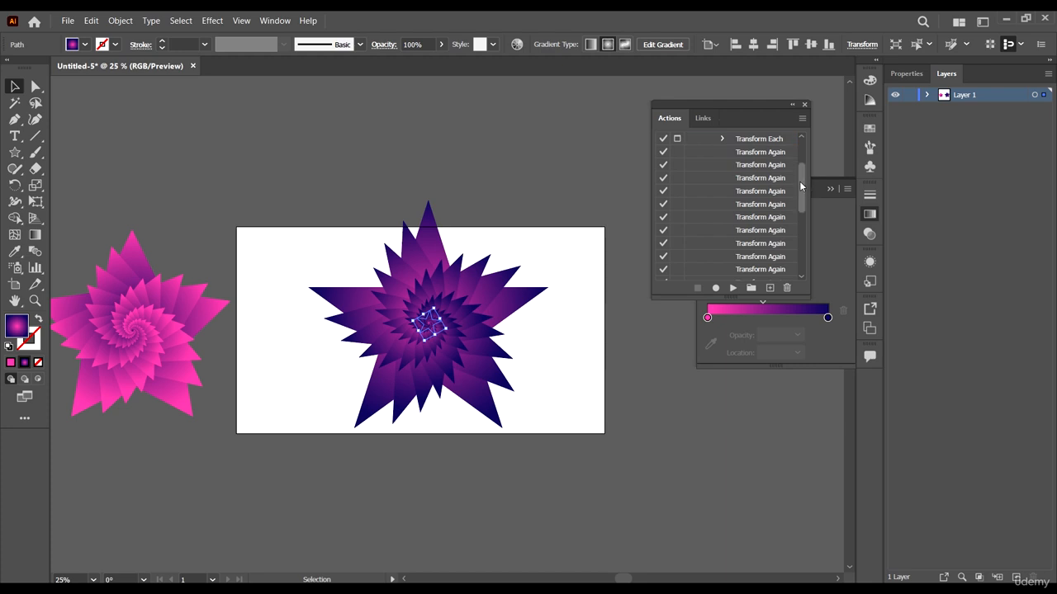
Step: Inspect the FLOWERY SHAPE action's recorded steps, including the Transform Each settings and the final Group step
scroll(799, 181, "down", 3)
left_click(756, 275)
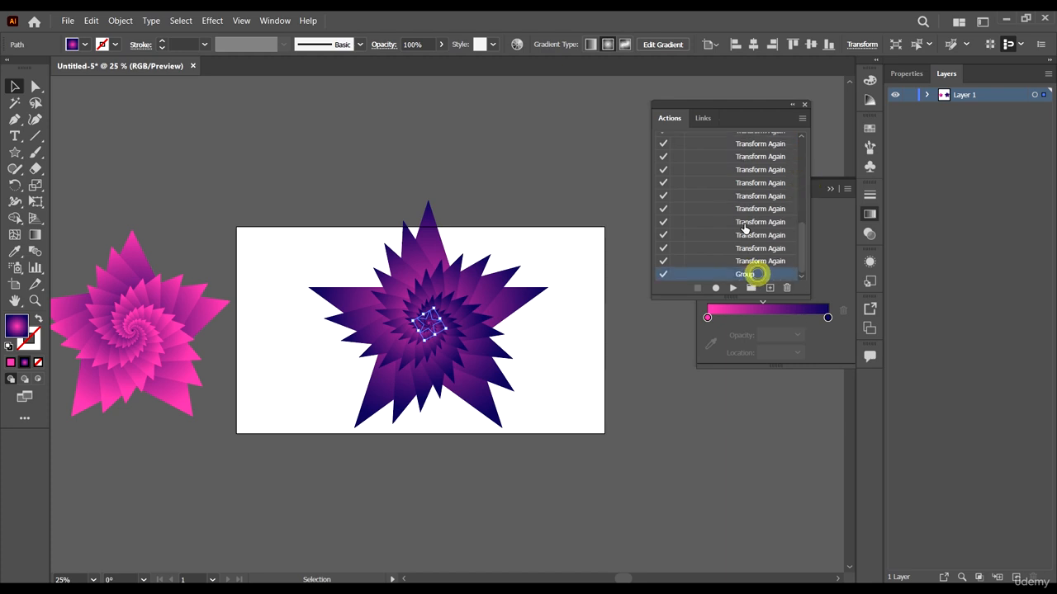
scroll(747, 202, "up", 5)
left_click(721, 204)
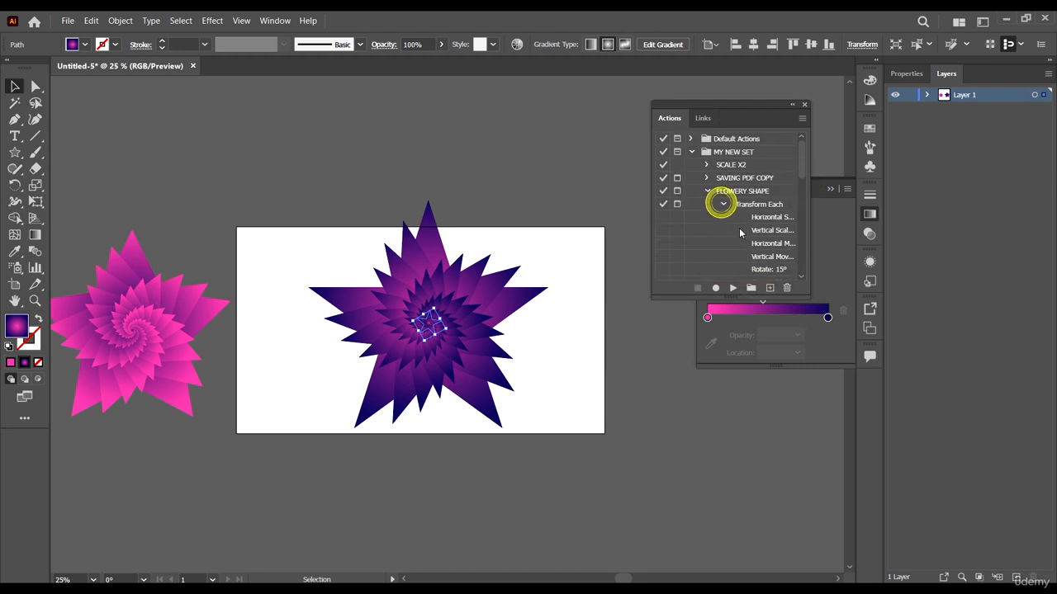
left_click(722, 205)
scroll(741, 231, "down", 5)
scroll(740, 232, "down", 1)
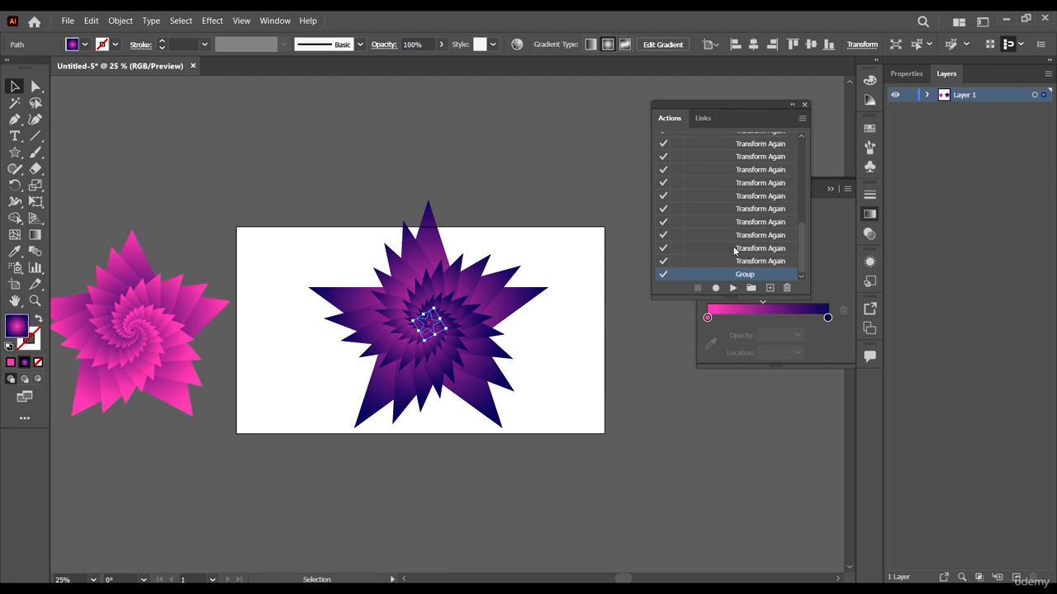
Step: Select all the purple star copies, scale them down slightly and move them off the artboard, above the pink flower
left_click_drag(561, 455, 480, 191)
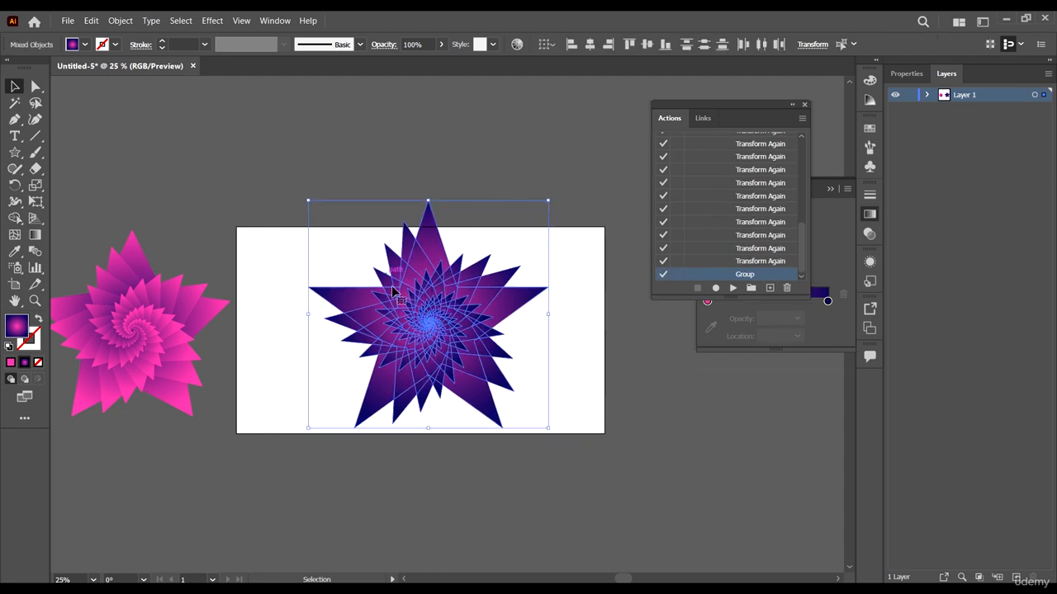
left_click_drag(410, 334, 249, 217)
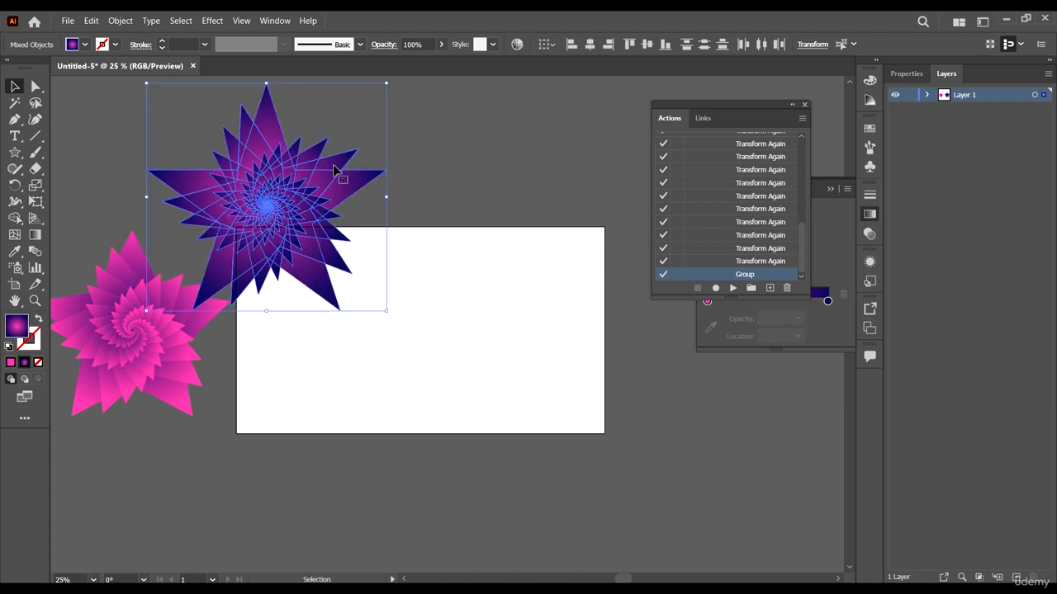
left_click_drag(386, 84, 363, 73)
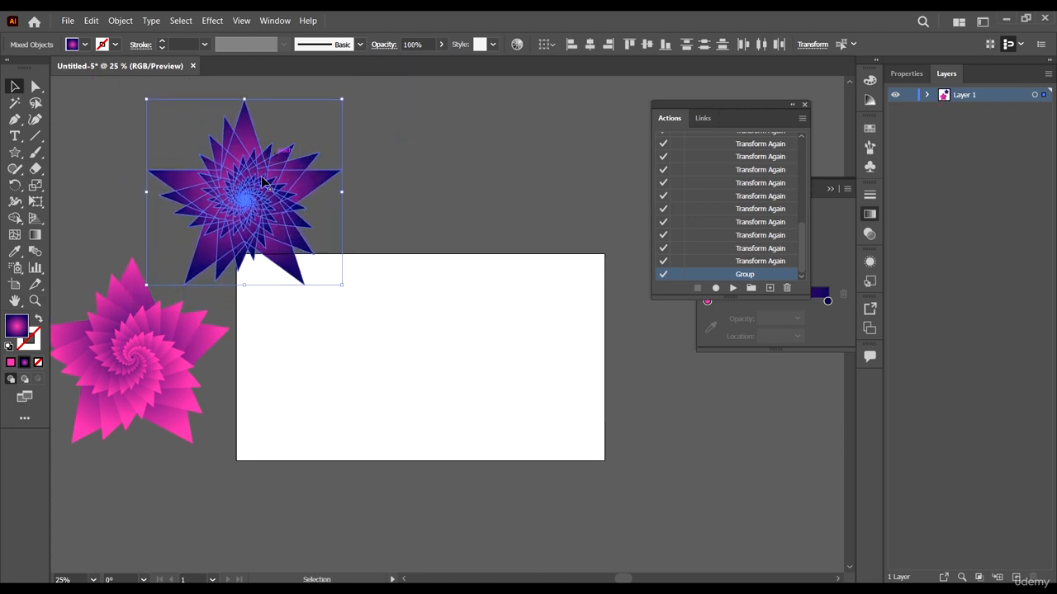
left_click_drag(252, 201, 217, 180)
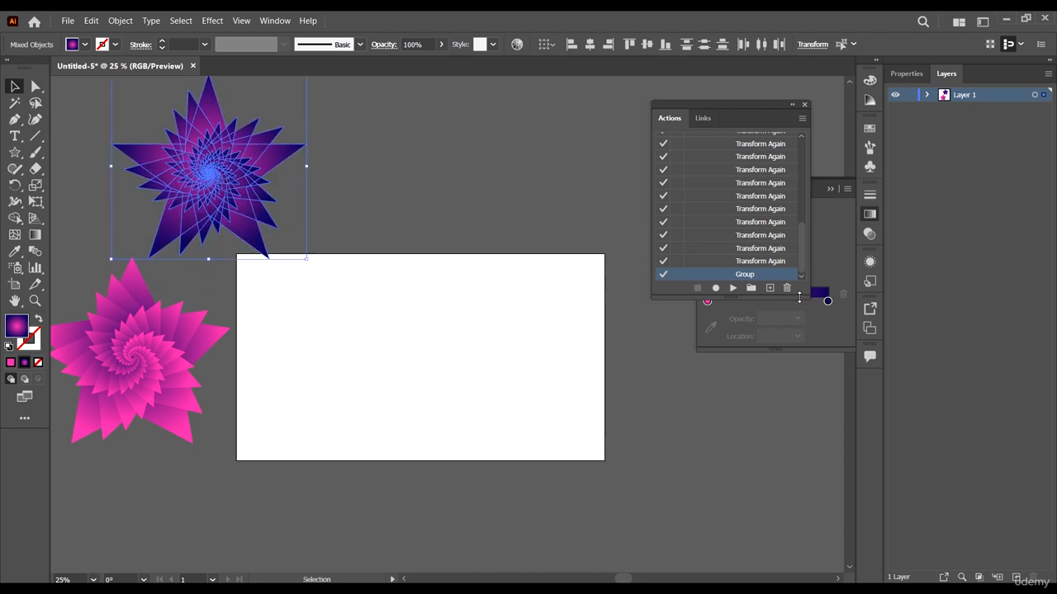
Step: Collapse the FLOWERY SHAPE action and draw a gradient-filled circle on the artboard, sized to nearly fill its height
left_click_drag(802, 225, 802, 177)
left_click(706, 191)
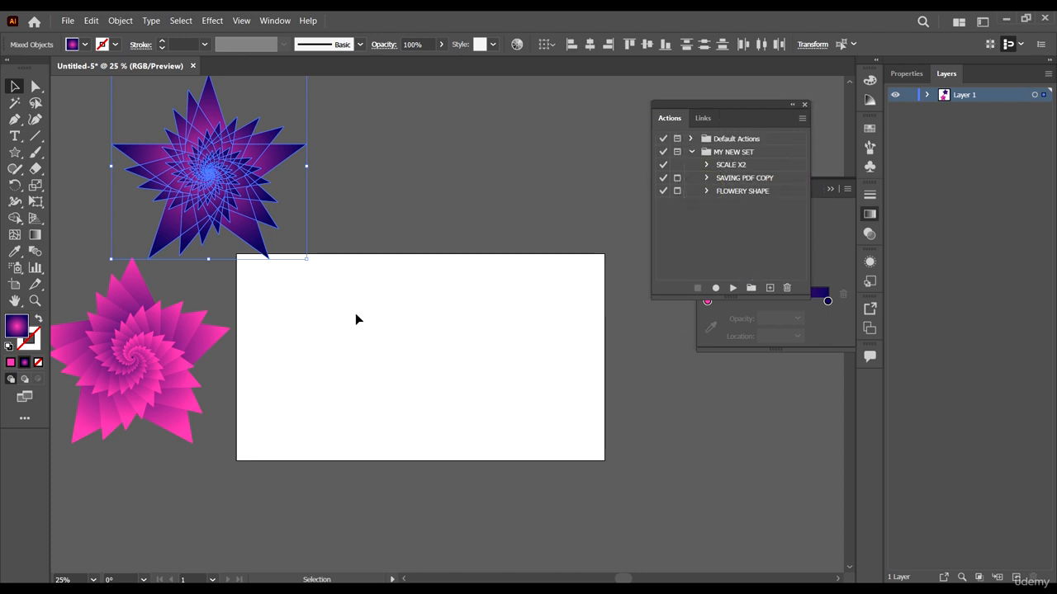
left_click(14, 152)
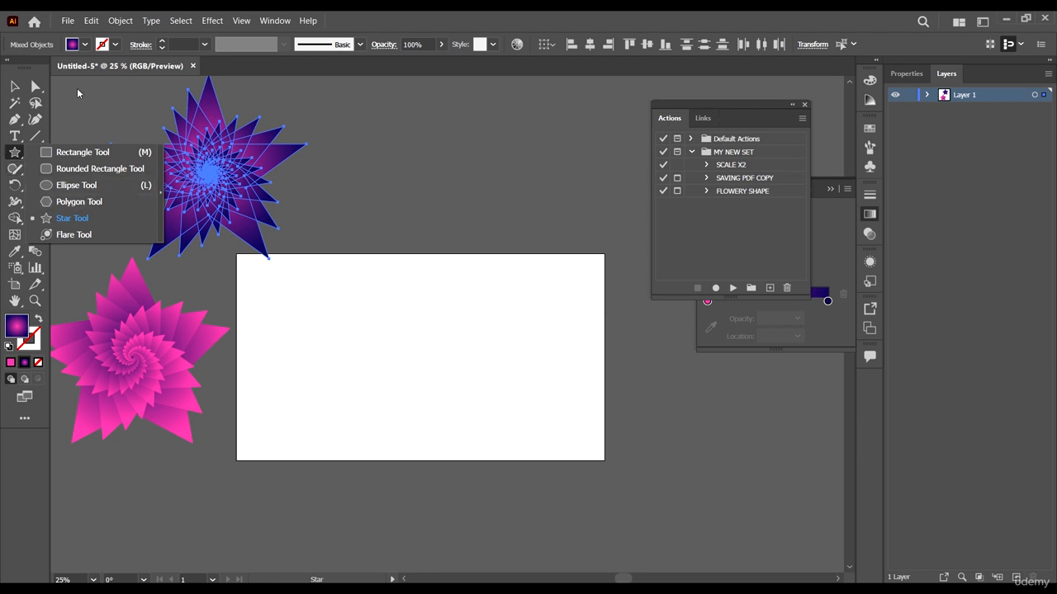
left_click(76, 185)
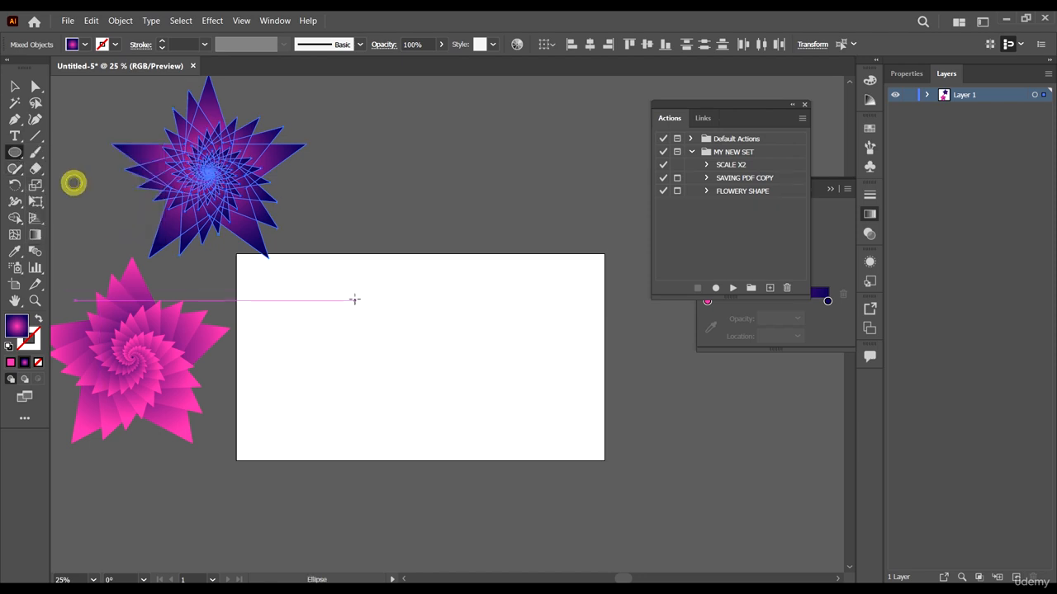
left_click_drag(355, 295, 566, 462)
mouse_move(520, 429)
left_mouse_down()
mouse_move(501, 379)
mouse_move(495, 393)
left_mouse_up()
left_click_drag(540, 256, 528, 265)
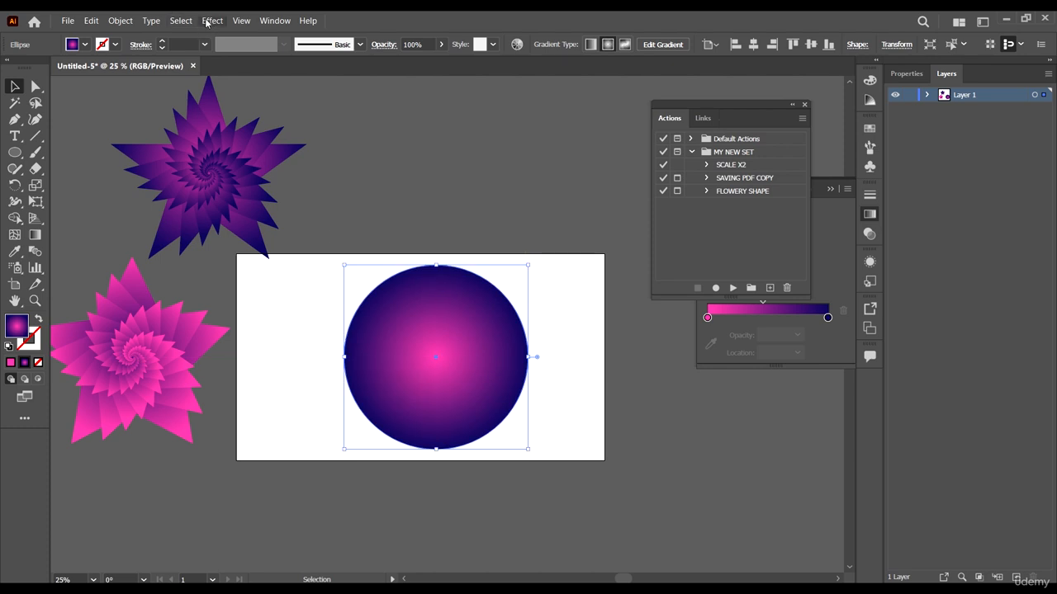
Step: Apply a Pucker & Bloat effect of 67% to the circle to form a four-petal shape
left_click(212, 20)
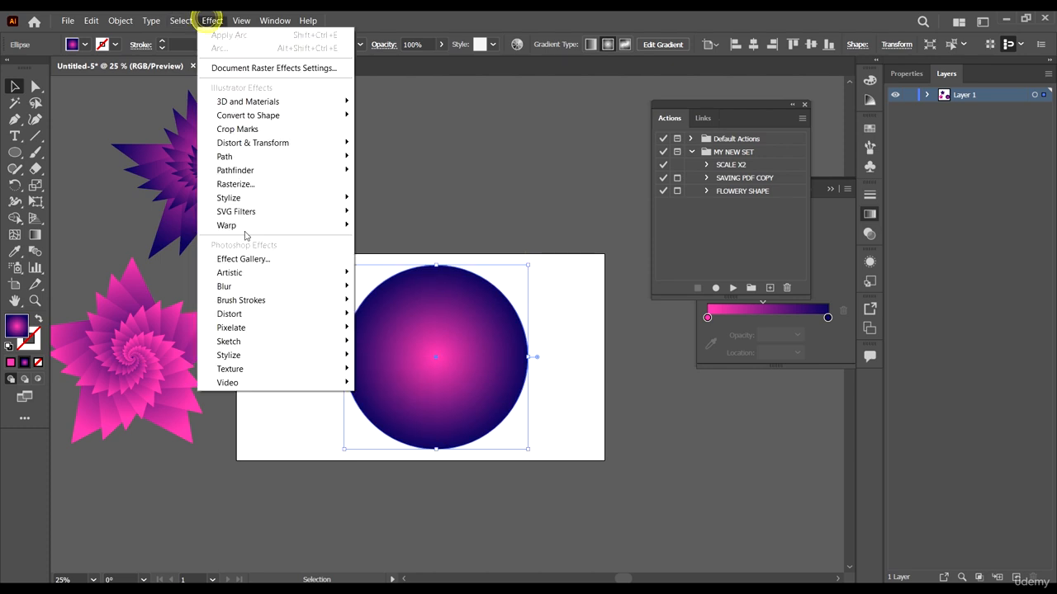
left_click(289, 142)
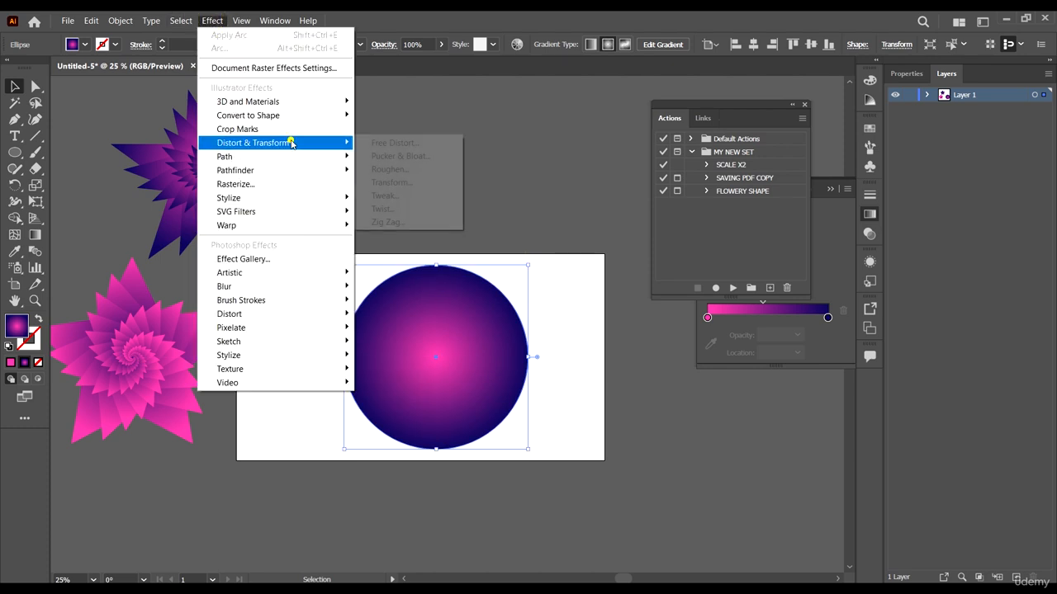
left_click(408, 156)
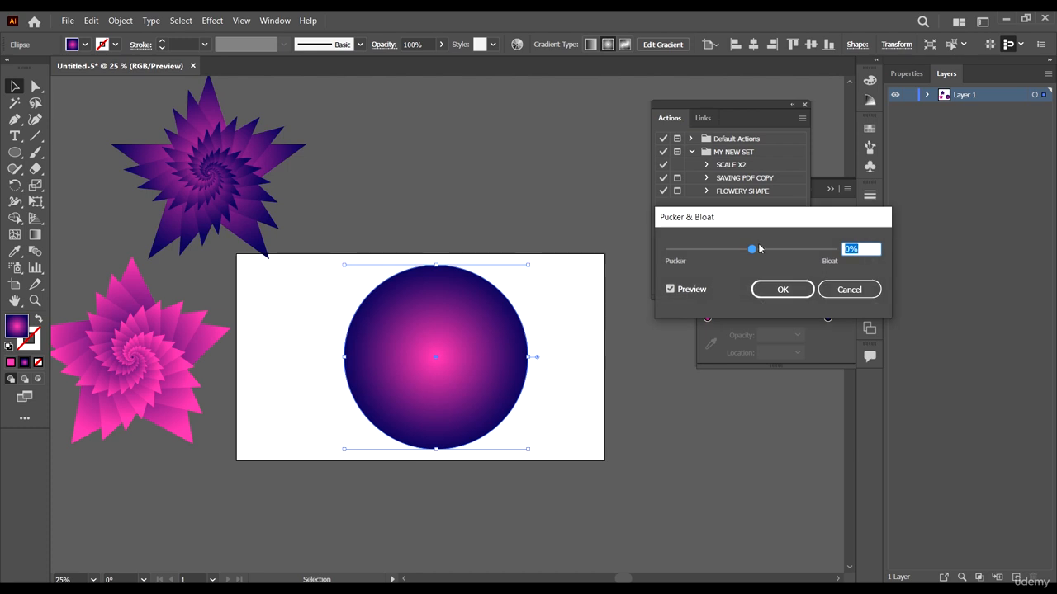
mouse_move(764, 246)
left_mouse_down()
mouse_move(805, 250)
mouse_move(779, 251)
left_mouse_up()
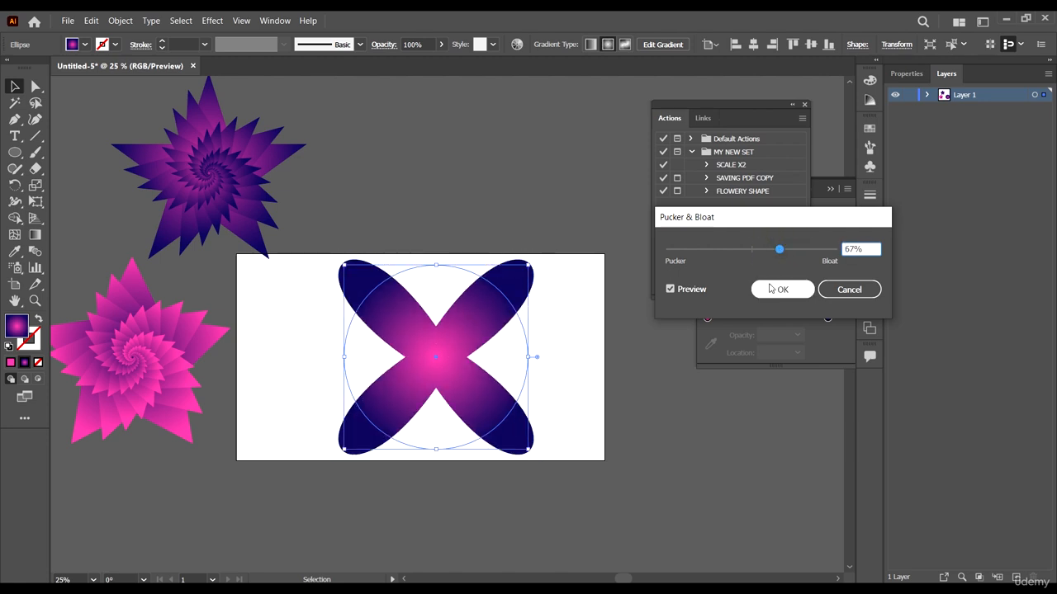
left_click(776, 288)
Step: Reverse the four-petal shape's radial gradient to a navy centre with pink tips, keeping the shape selected
left_click(821, 233)
left_click(709, 261)
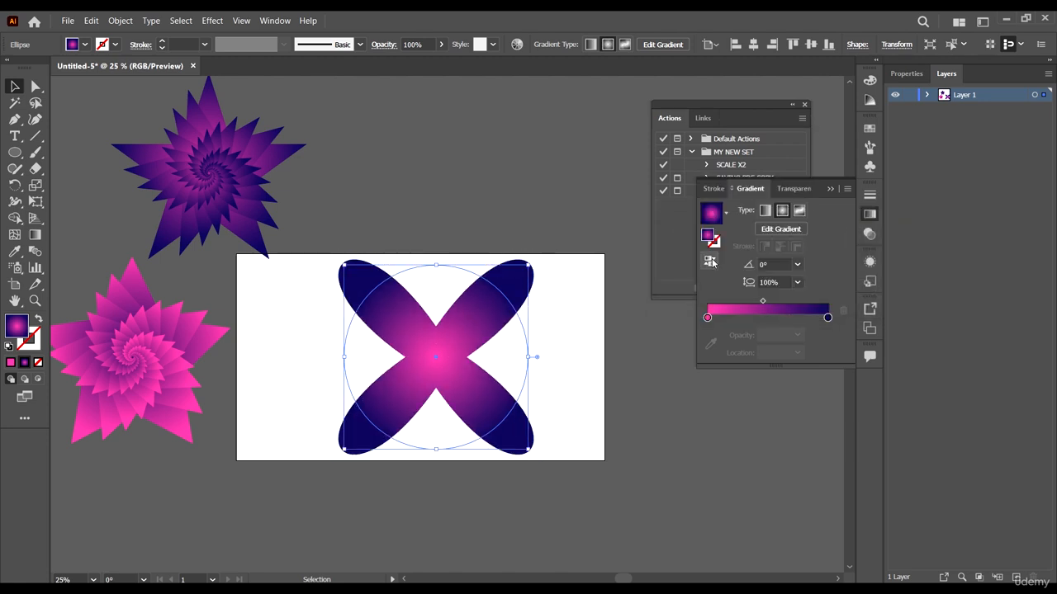
left_click(678, 448)
left_click(420, 361)
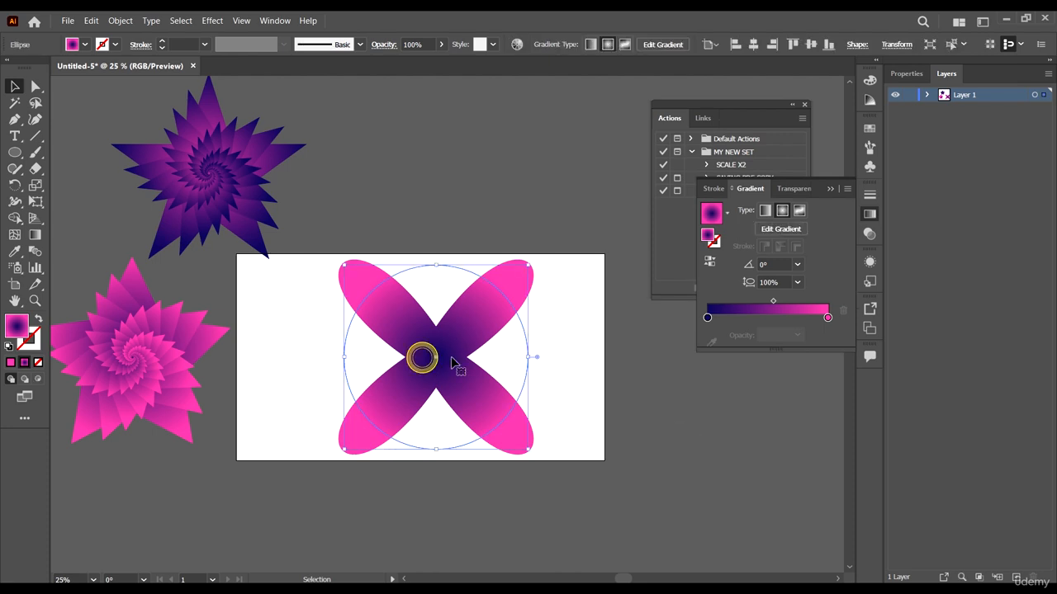
Step: Play the FLOWERY SHAPE action on the four-petal shape, applying its Transform Each at 85% scale and 15° as a copy
left_click(734, 106)
left_click(761, 193)
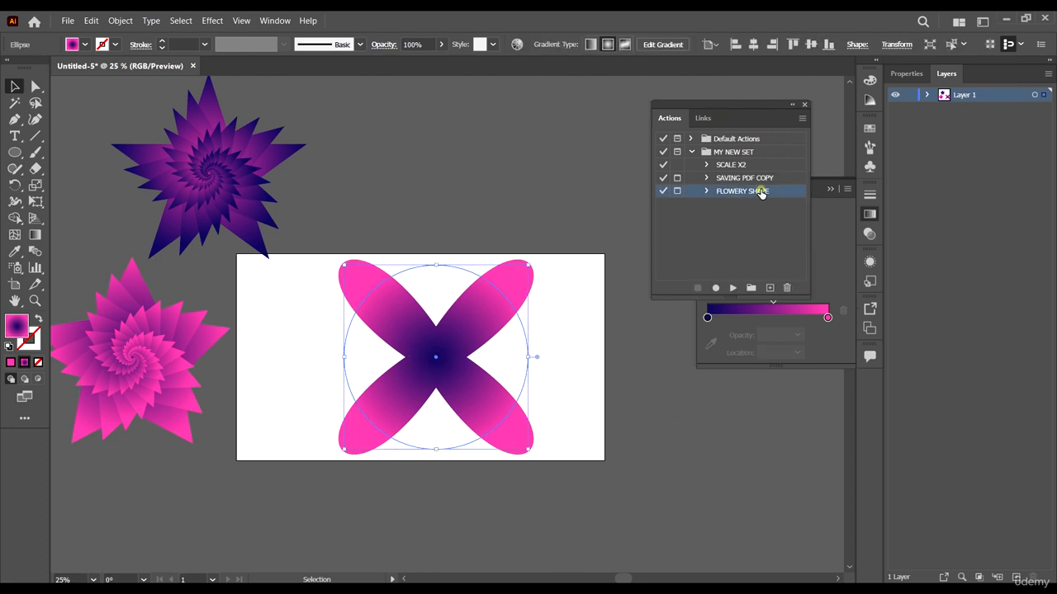
left_click(732, 288)
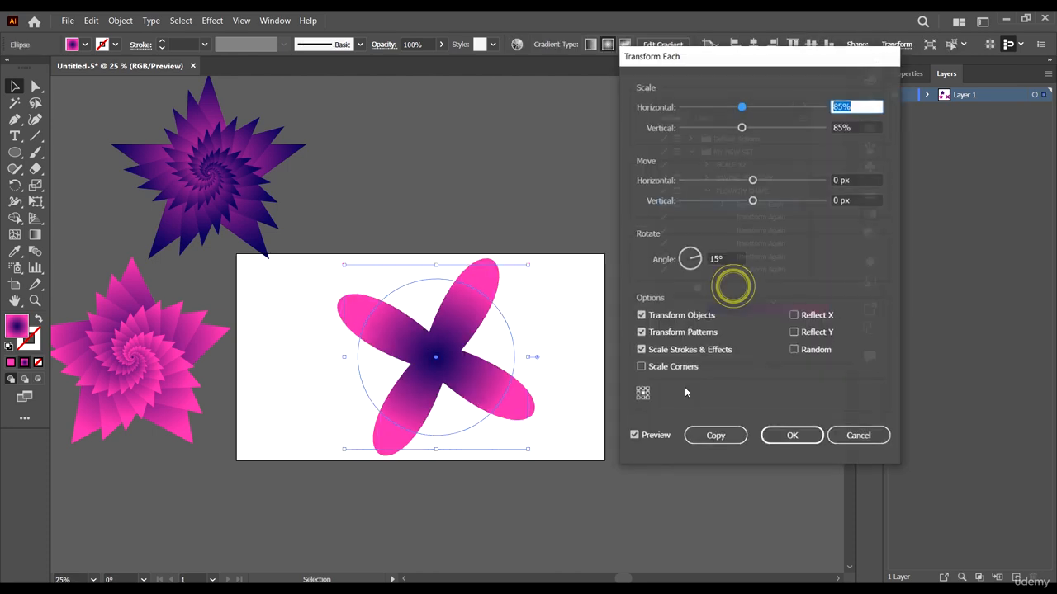
left_click(710, 435)
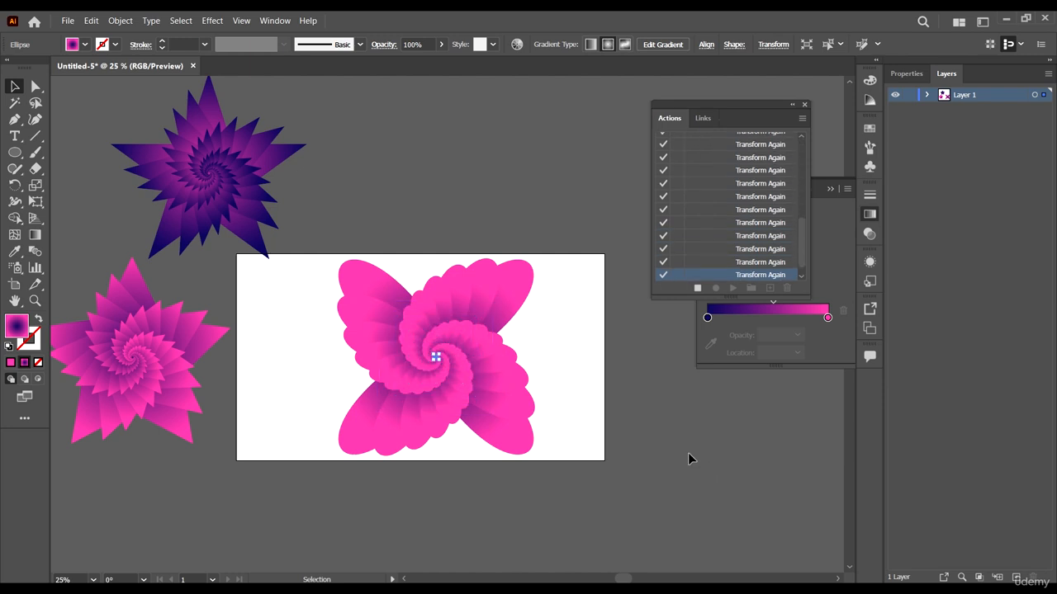
left_click(688, 454)
Step: Duplicate the original four-petal shape from the pink spiral flower and place the copy off the artboard, to its right
scroll(591, 345, "down", 1)
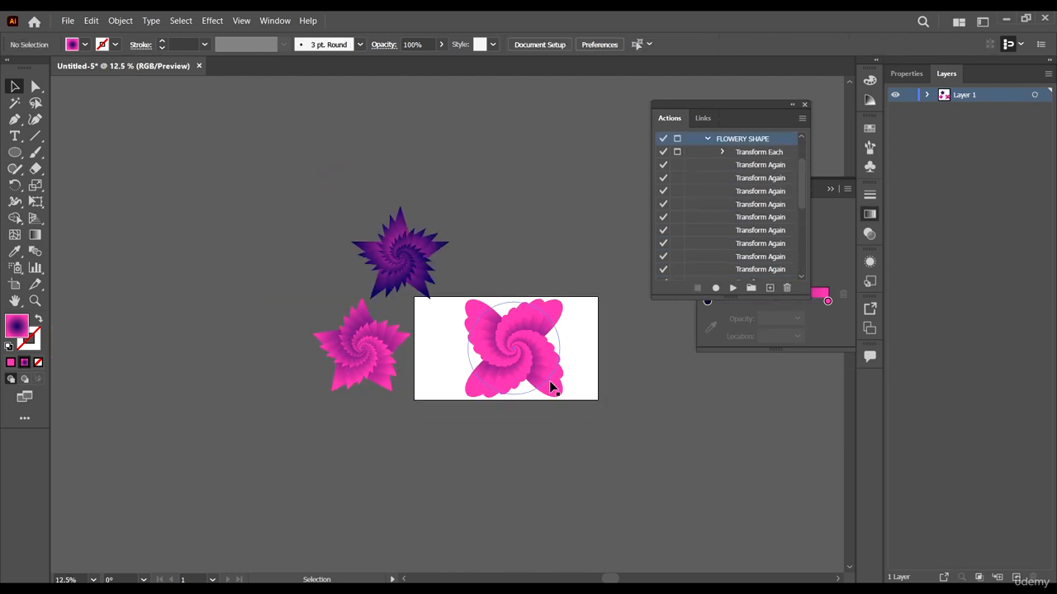
scroll(496, 391, "up", 1)
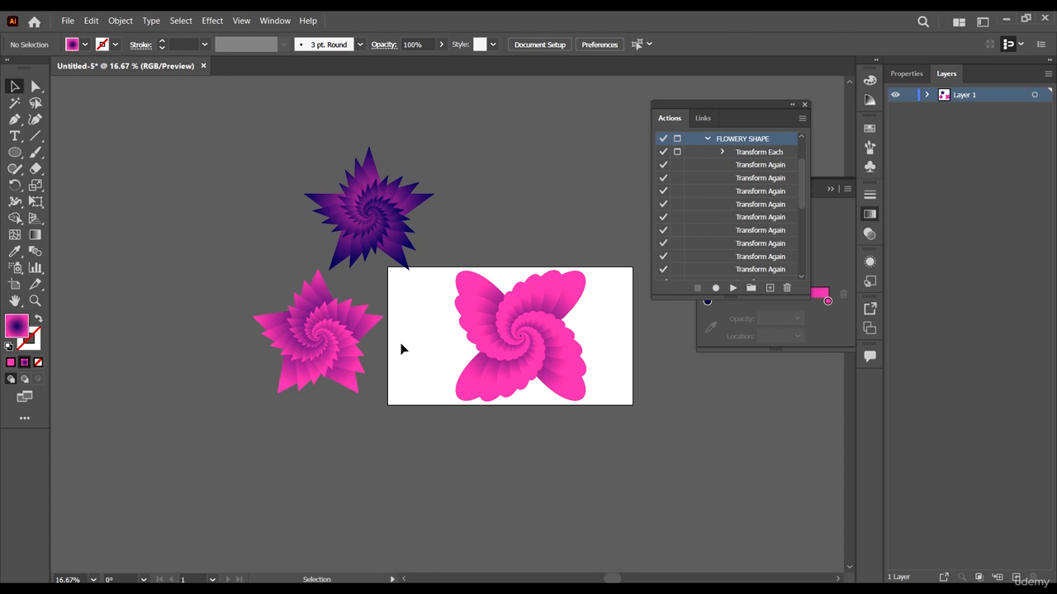
scroll(564, 390, "up", 1)
left_click(554, 400)
scroll(510, 388, "down", 2)
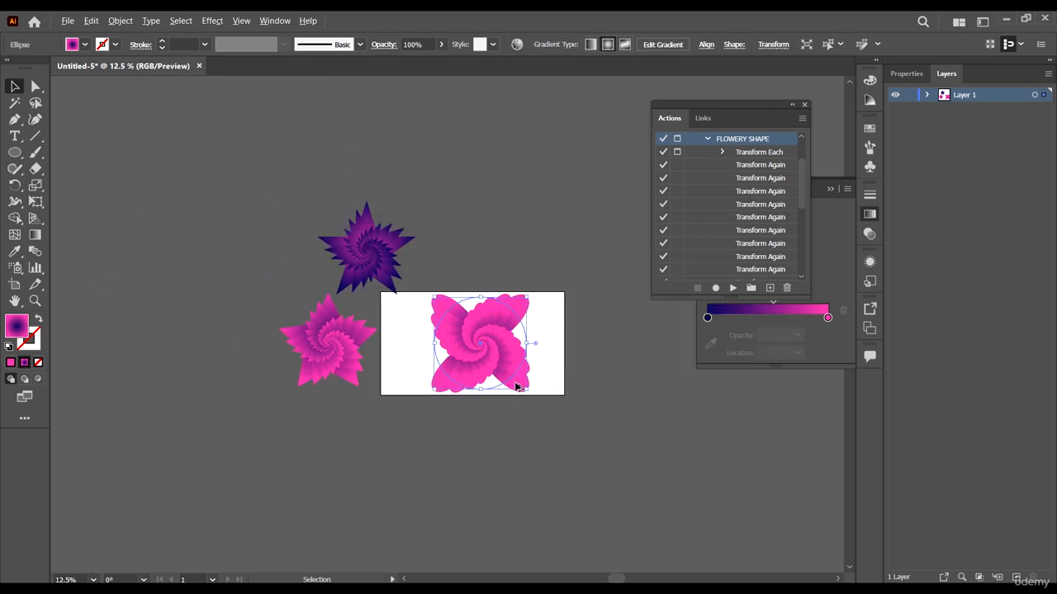
left_click_drag(516, 386, 672, 406)
scroll(701, 342, "right", 2)
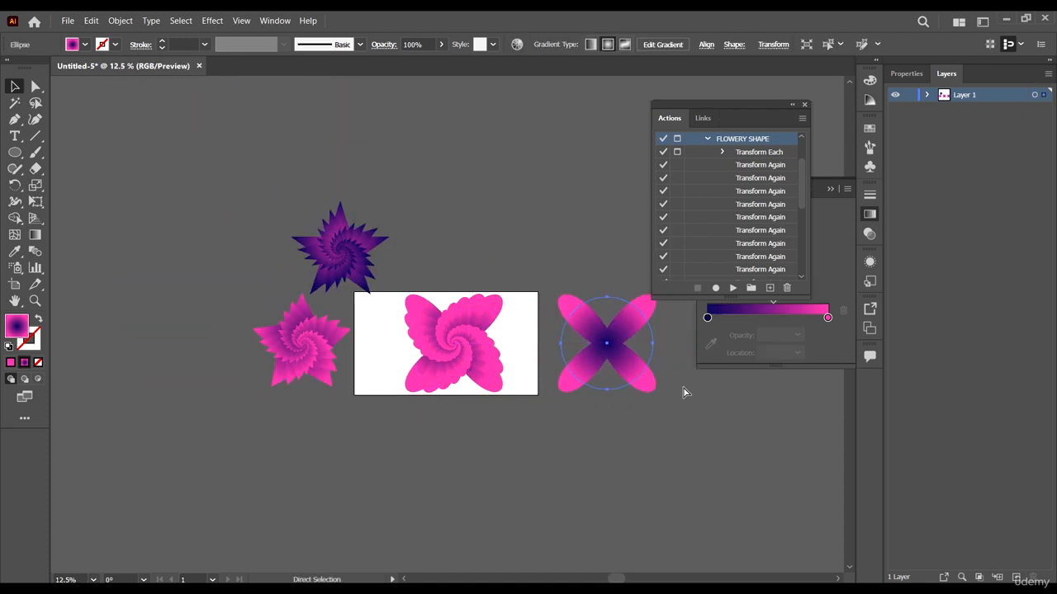
Step: Reverse the duplicated four-petal shape's radial gradient to a pink centre with navy tips
left_click(826, 345)
scroll(569, 356, "up", 2)
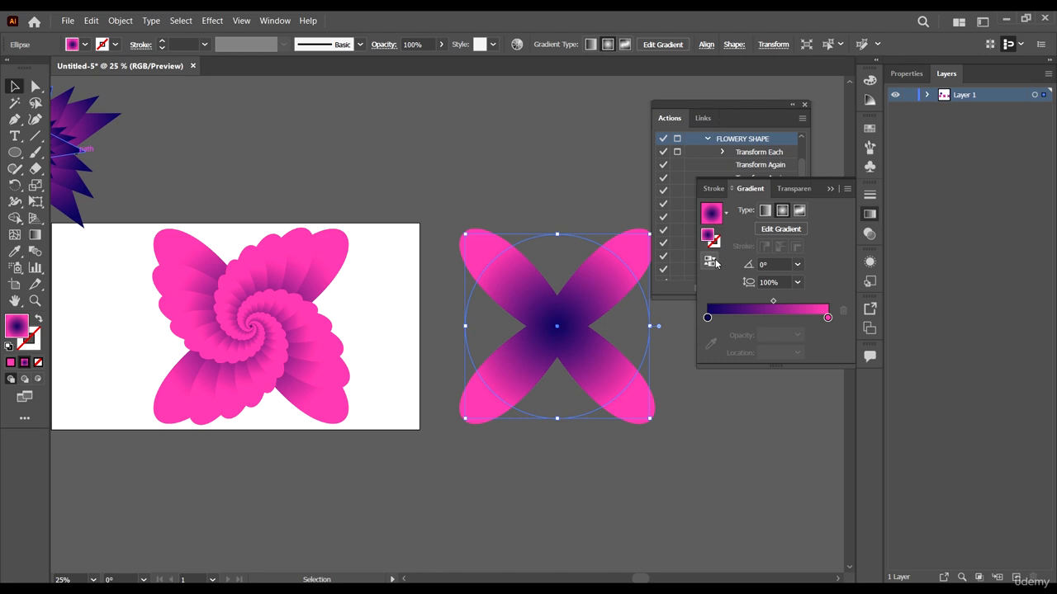
left_click(712, 262)
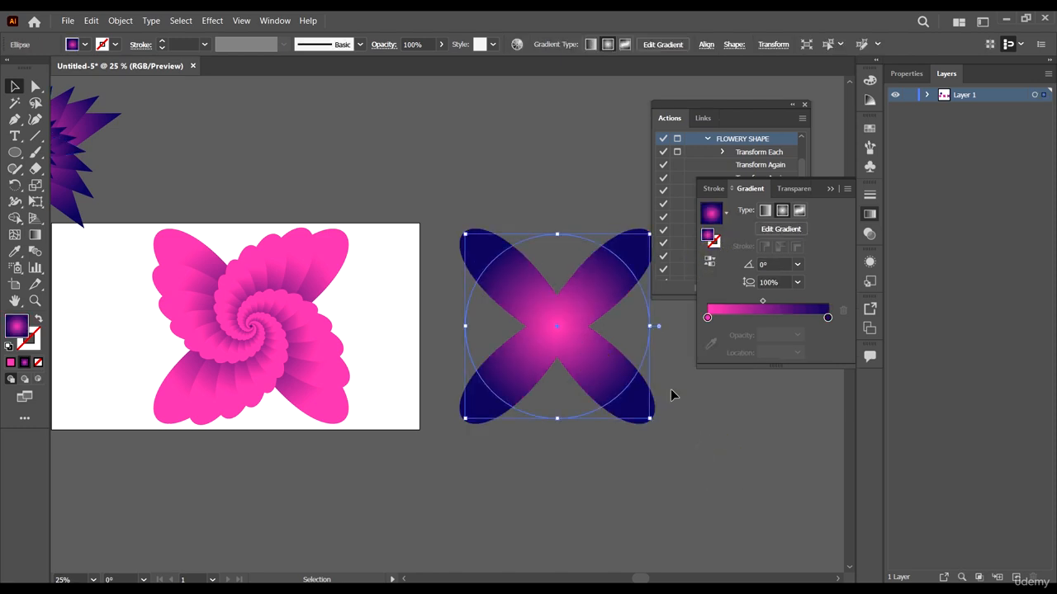
scroll(582, 347, "down", 1)
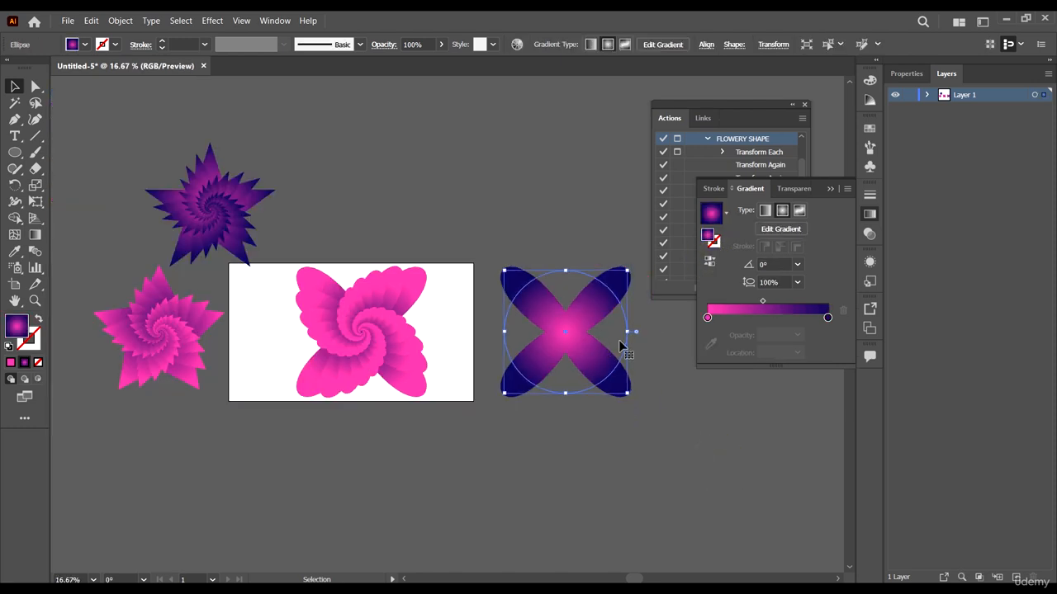
Step: Collapse the FLOWERY SHAPE action and play it on the navy-tipped four-petal copy, applying Transform Each as a copy
left_click(735, 114)
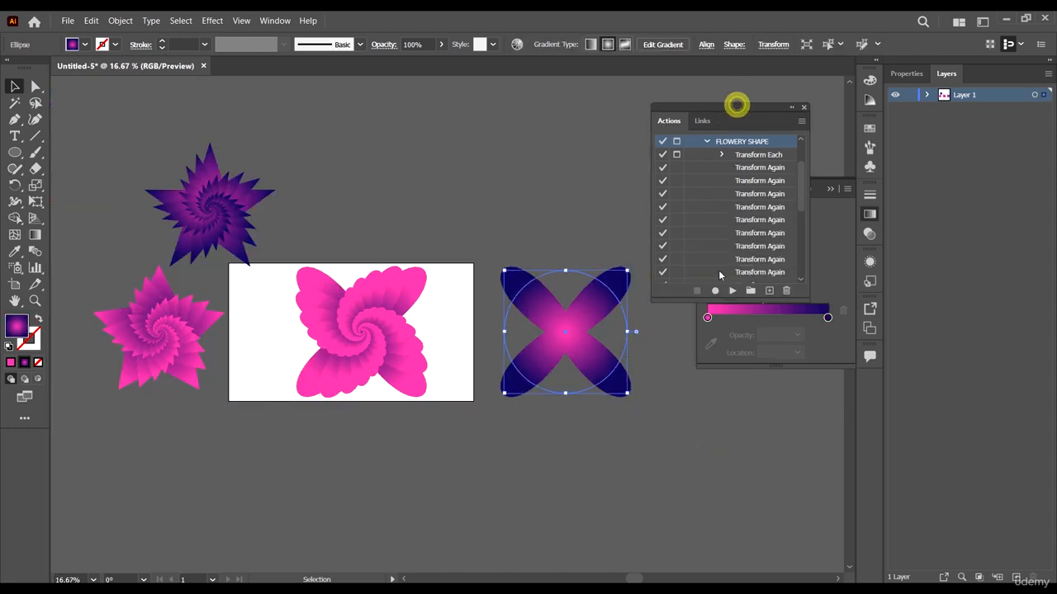
left_click(710, 143)
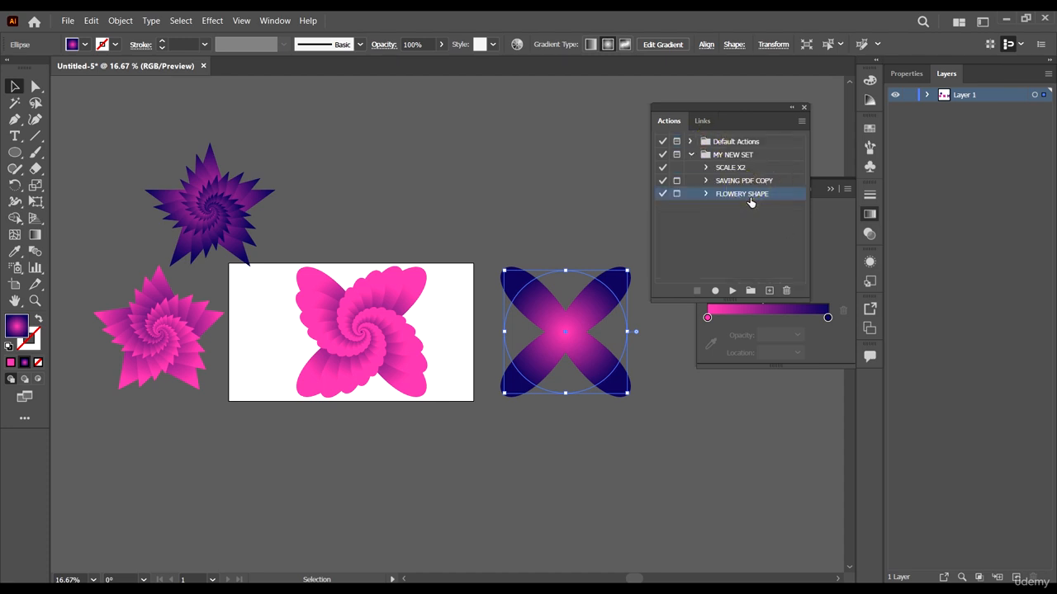
left_click(730, 290)
left_click(715, 434)
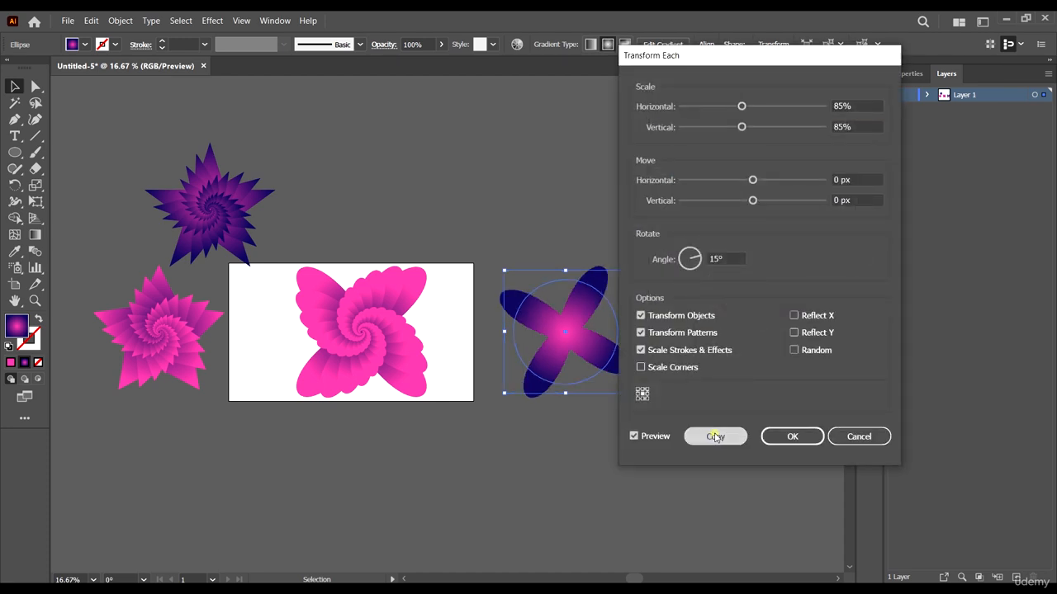
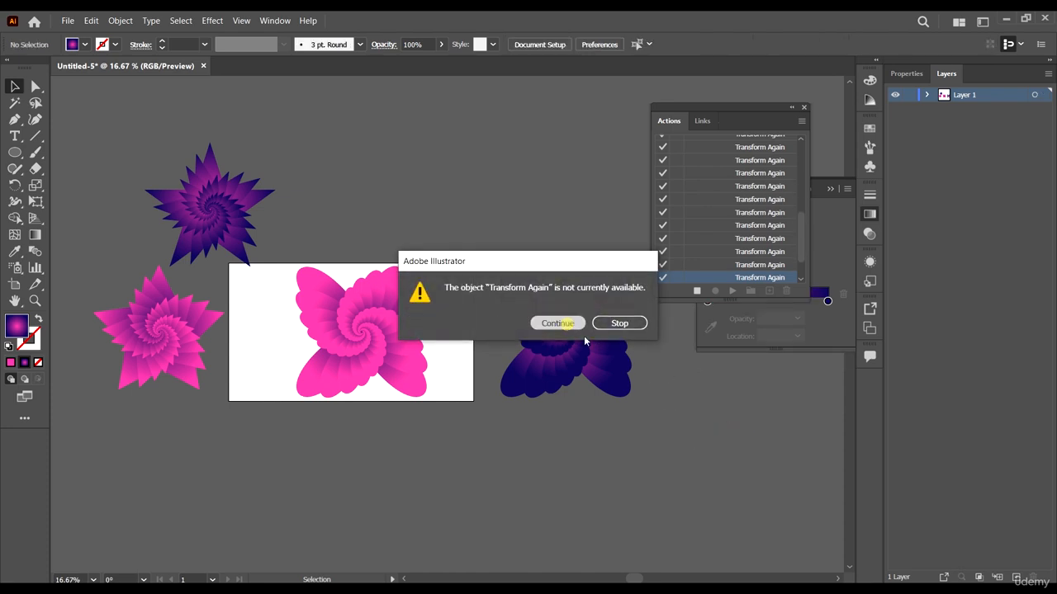
left_click(558, 323)
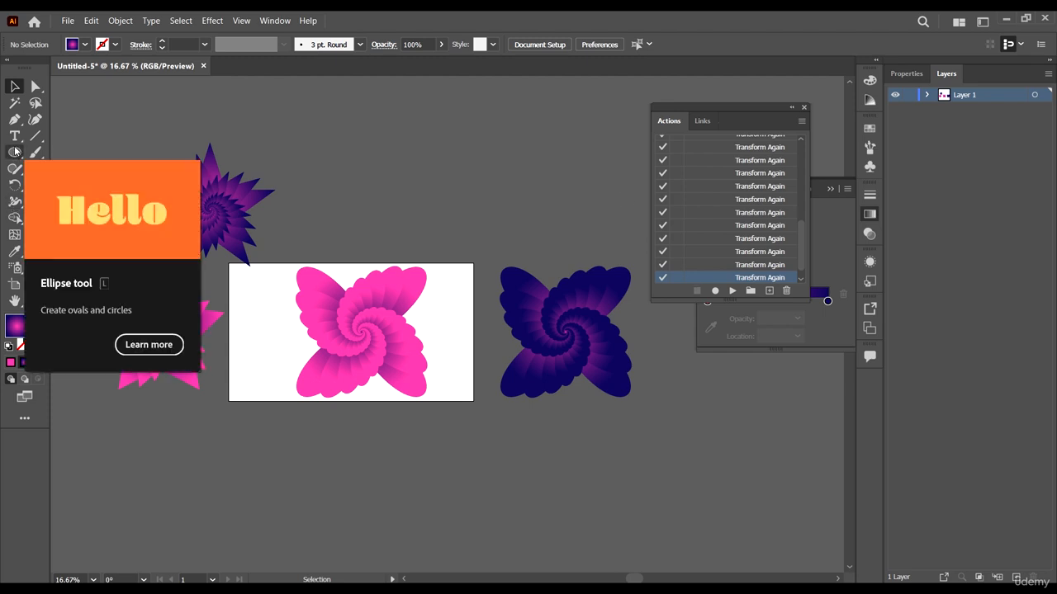
Step: Draw a circle above the artboard with a reversed radial gradient, navy in the centre and pink at the edge
left_click_drag(376, 121, 486, 232)
key("v")
left_click(826, 217)
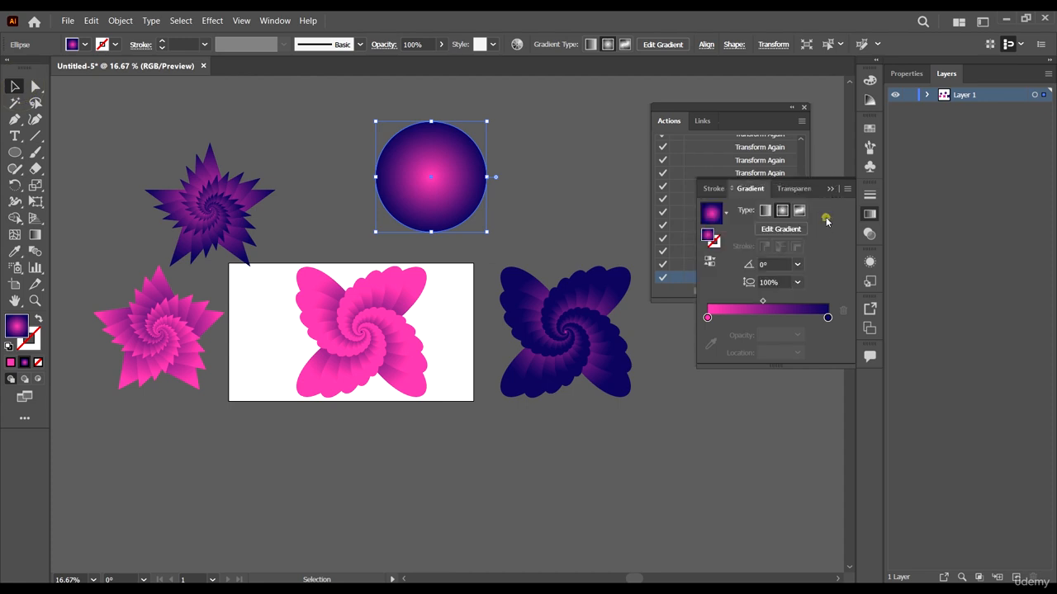
left_click(708, 262)
left_click_drag(462, 177, 449, 179)
Step: Apply a Pucker & Bloat effect of -70% to the new circle to form a four-pointed star
left_click(220, 24)
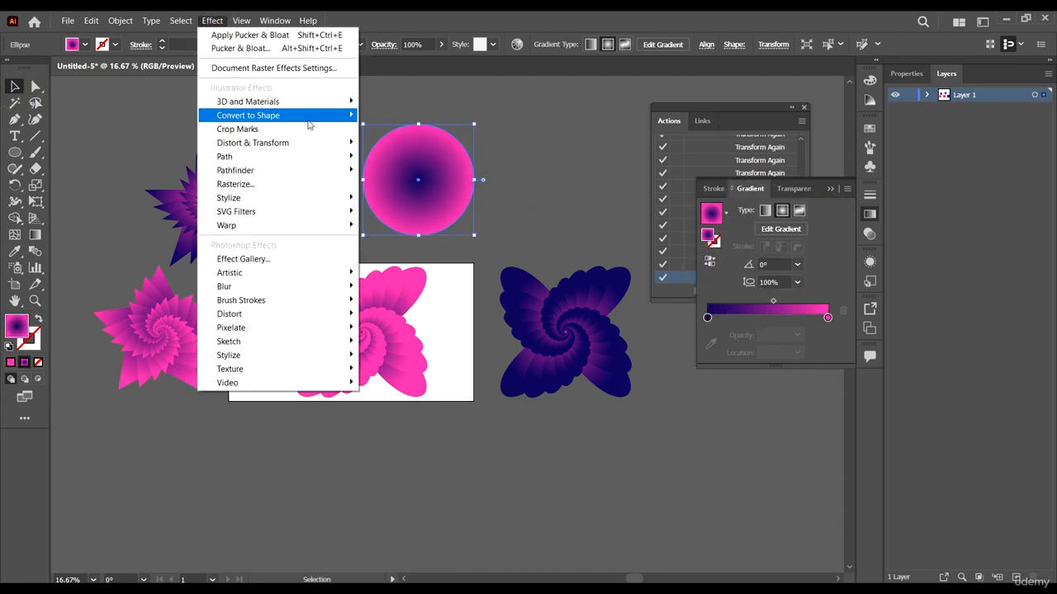
mouse_move(303, 143)
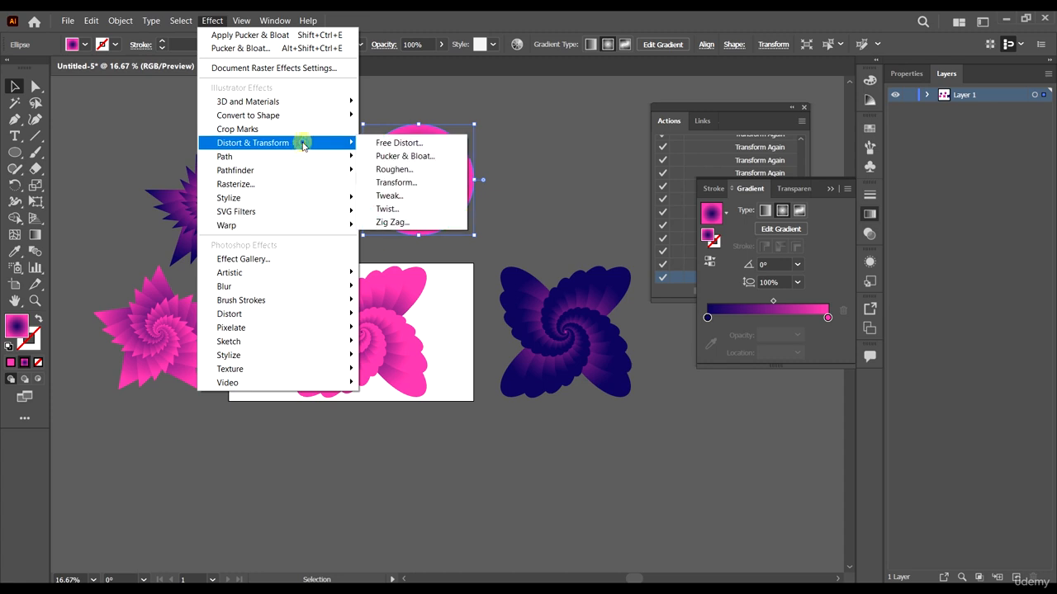
left_click(405, 156)
left_click_drag(751, 248, 661, 247)
left_click_drag(731, 248, 722, 245)
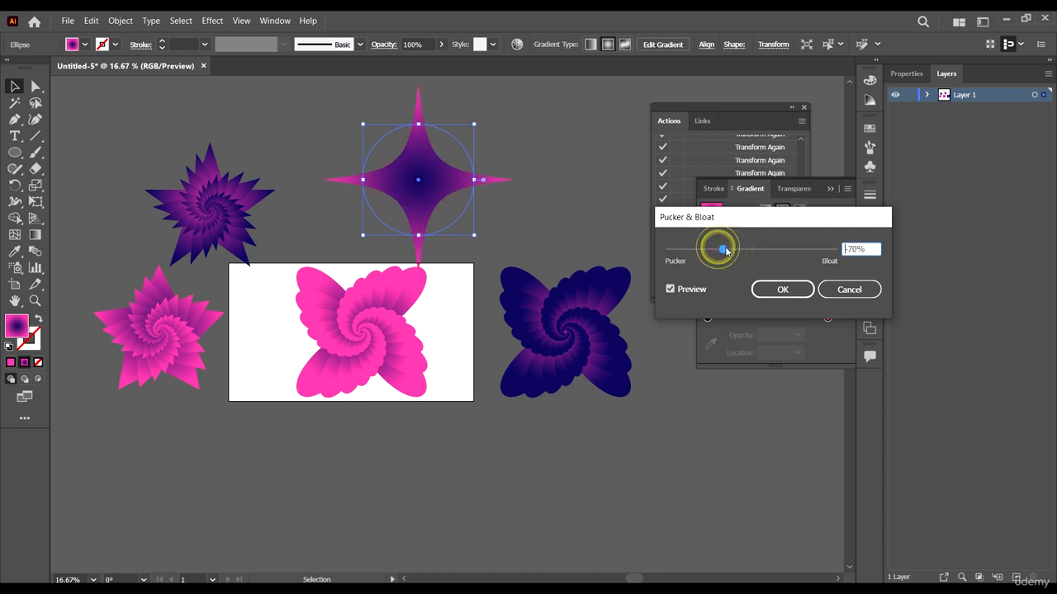
left_click(781, 289)
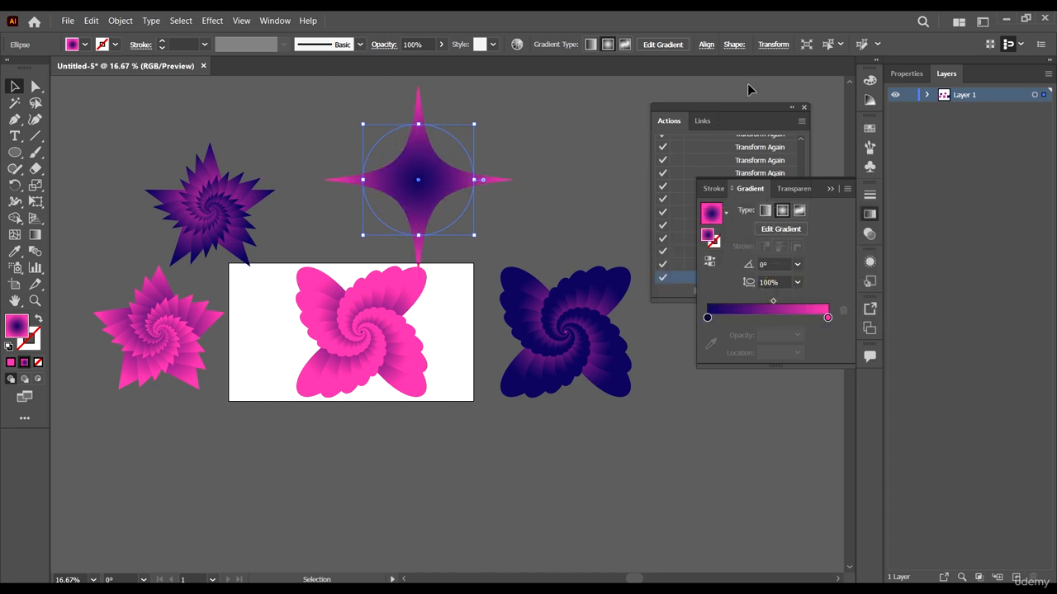
left_click(743, 107)
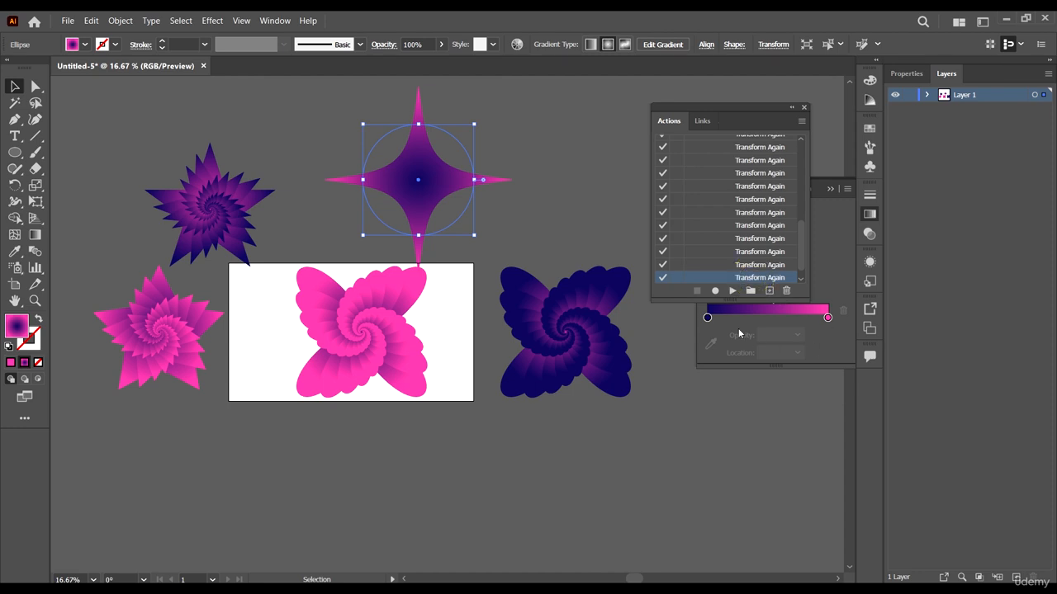
left_click(732, 291)
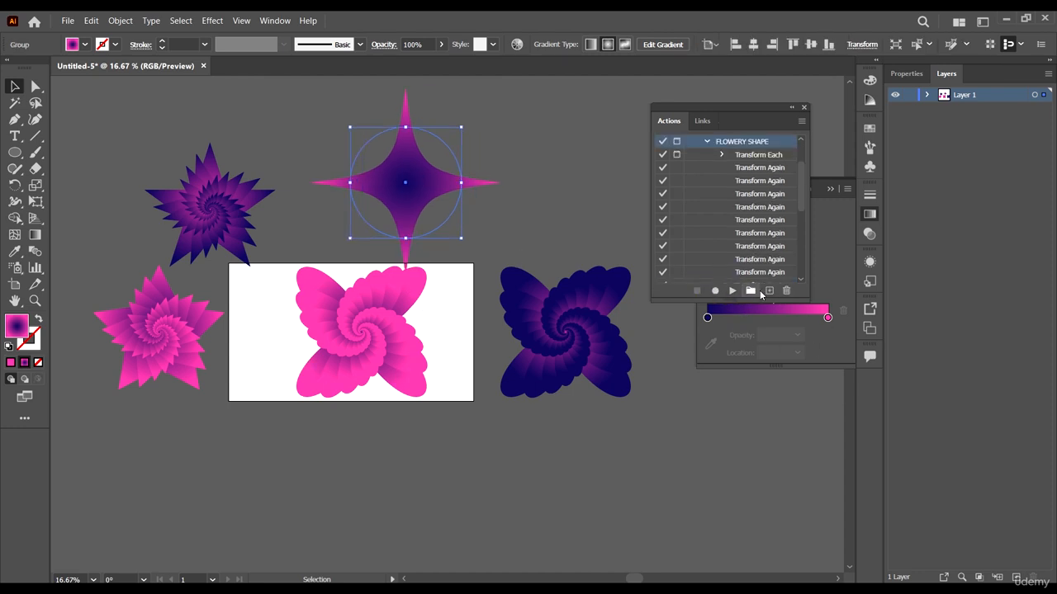
scroll(779, 210, "down", 3)
scroll(743, 231, "up", 4)
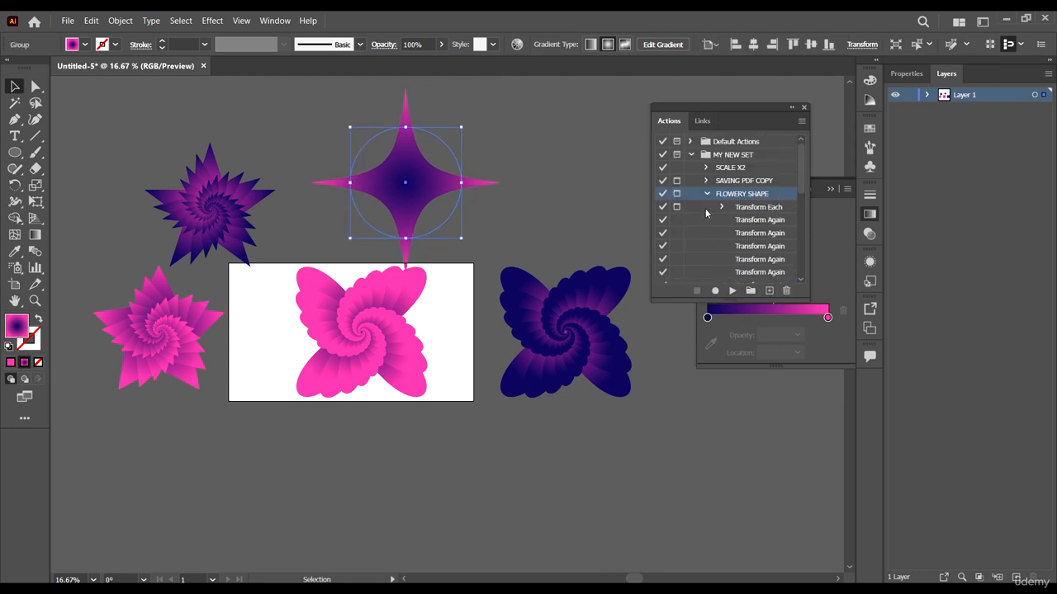
left_click(514, 177)
left_click(423, 172)
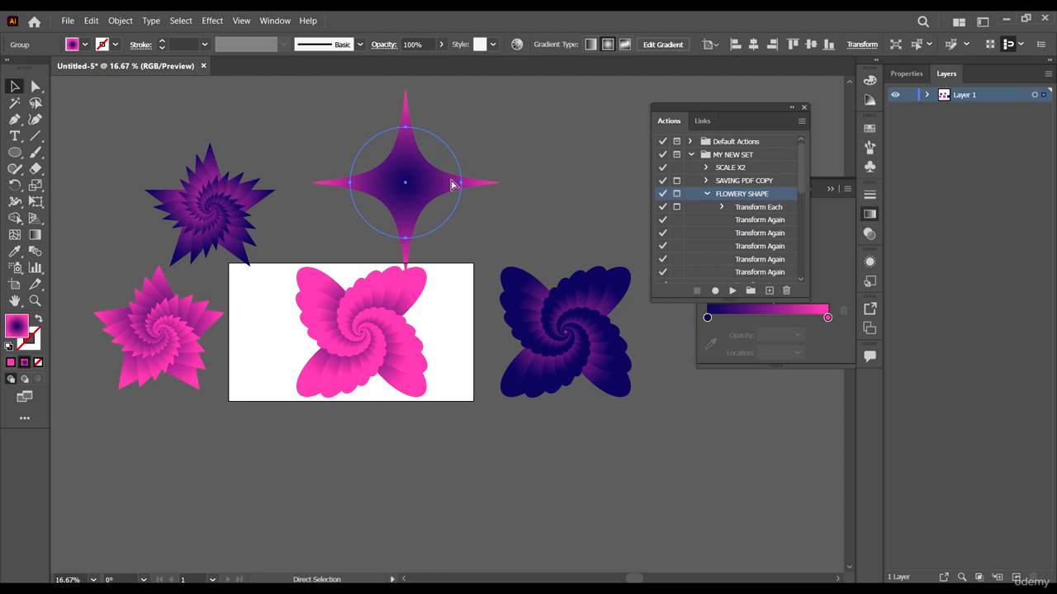
left_click_drag(455, 182, 468, 178)
left_click(532, 191)
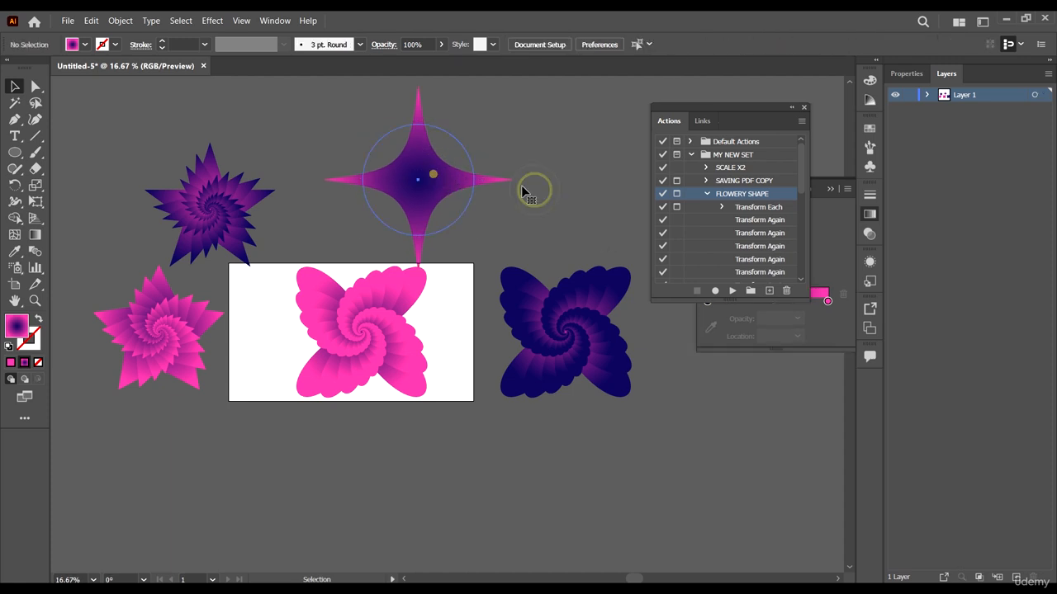
Step: Select the pink-tipped four-pointed star, collapse FLOWERY SHAPE and play the action on the star
left_click(522, 190)
left_click(707, 194)
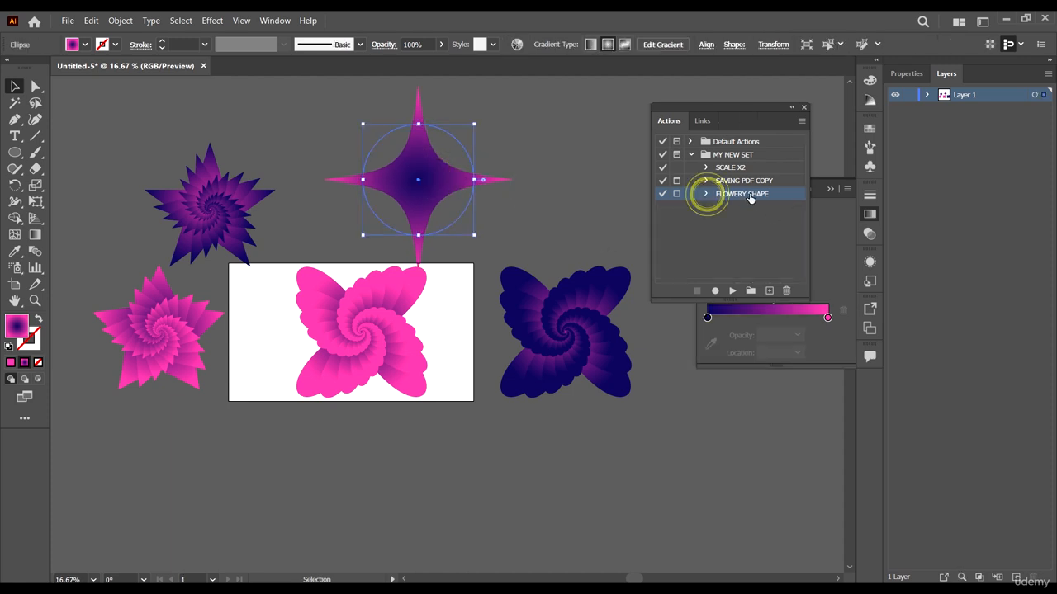
left_click(732, 290)
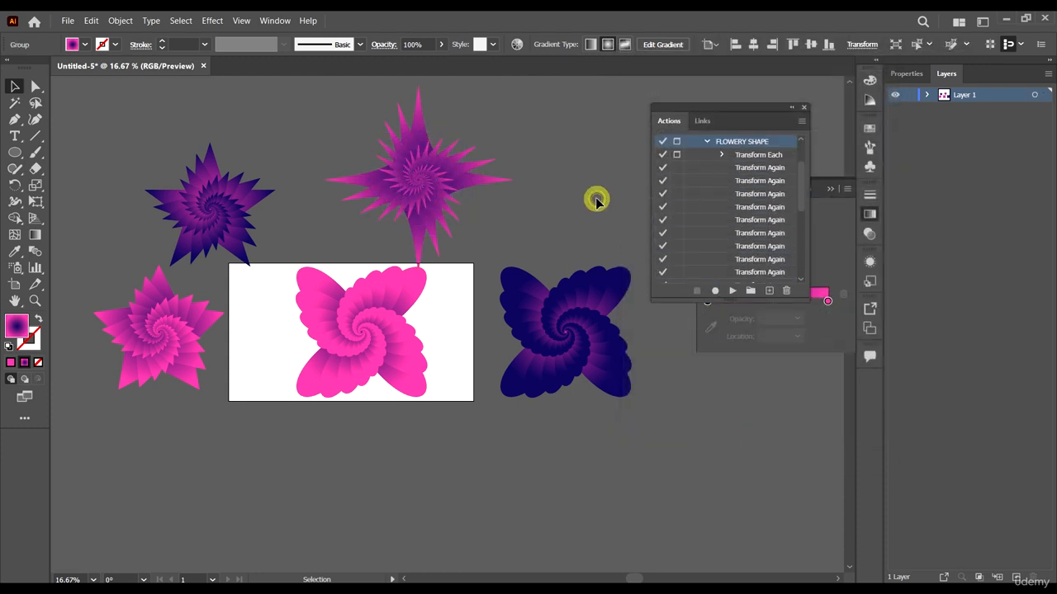
Step: Duplicate the plain four-pointed star below the pink star flower and reverse its gradient to a pink centre with navy tips
left_click_drag(490, 179, 283, 491)
scroll(278, 462, "down", 1)
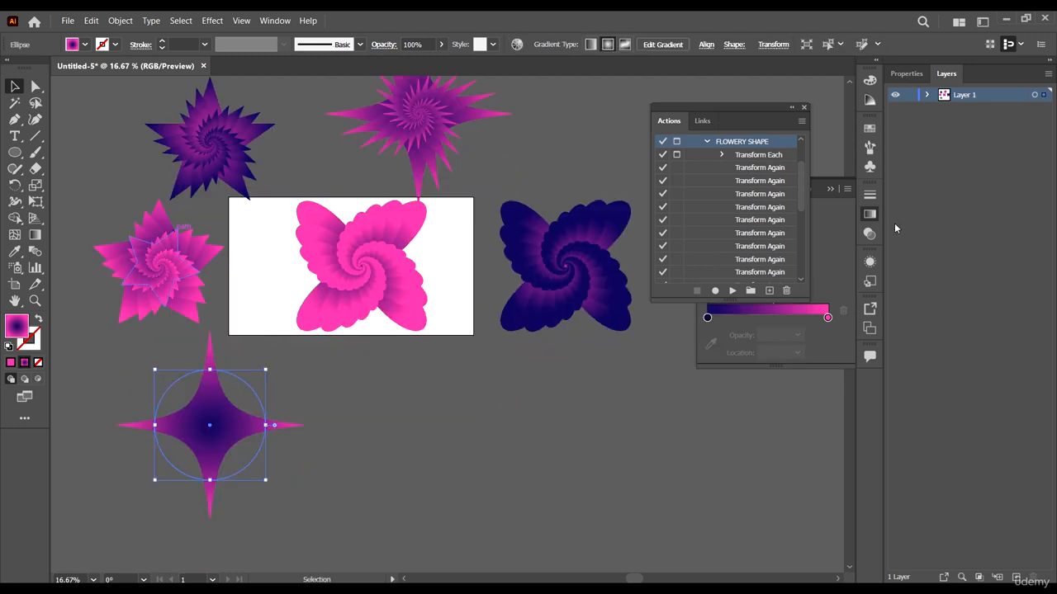
scroll(764, 165, "up", 2)
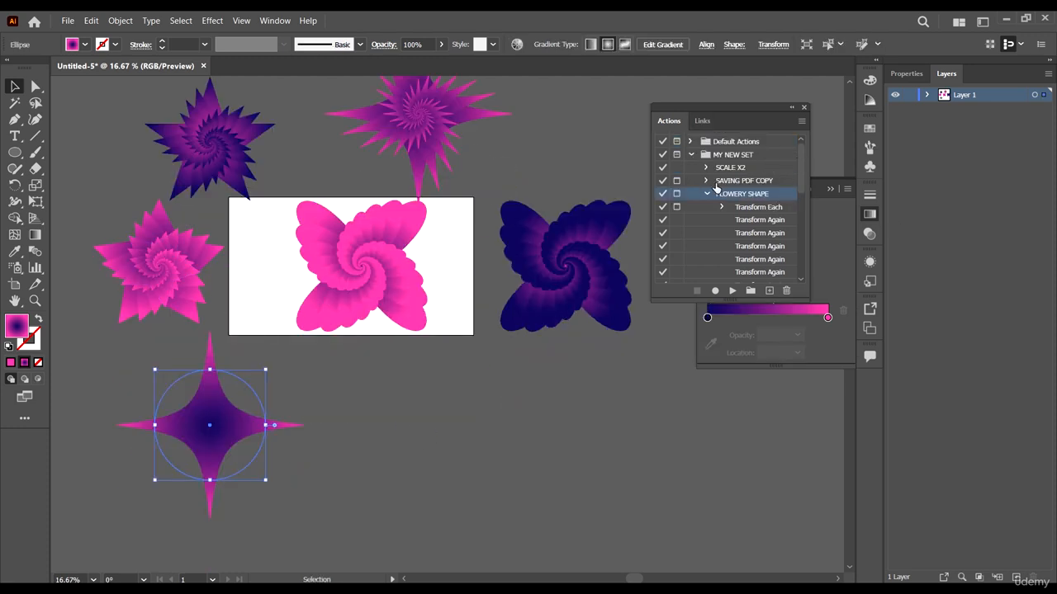
left_click(832, 258)
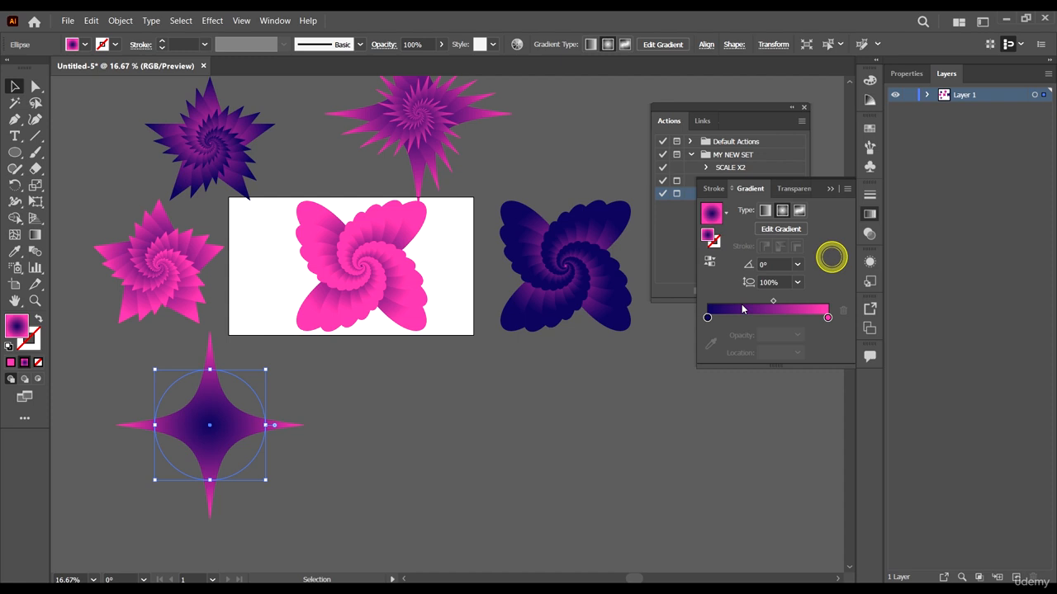
left_click(712, 261)
left_click(351, 424)
left_click(234, 425)
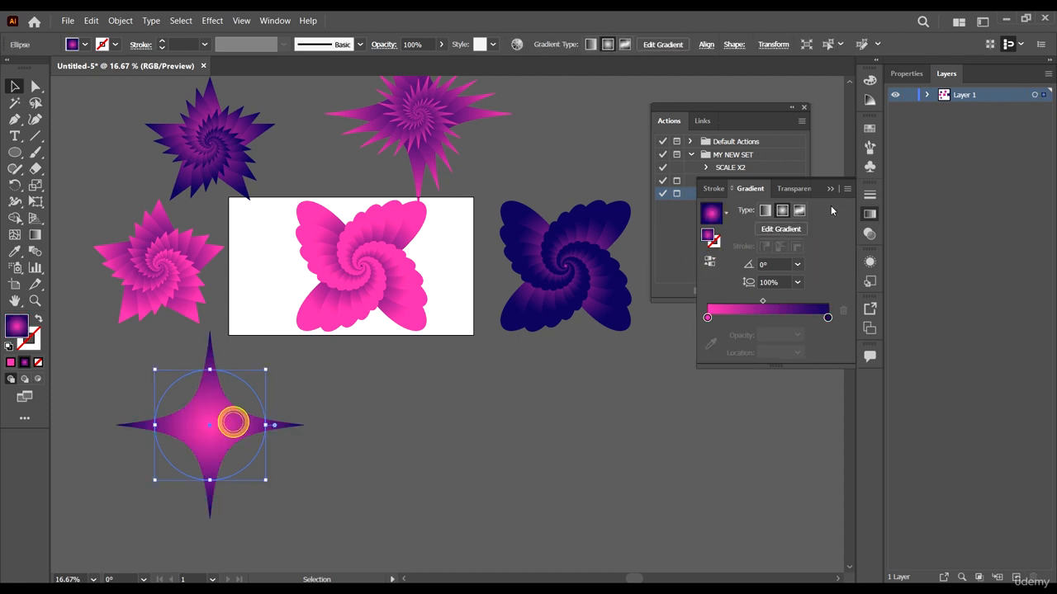
Step: Play the FLOWERY SHAPE action on the navy-tipped star, accepting the Transform Each copy at 85% and 15°, and stop the action's remaining commands
left_click(750, 116)
left_click(766, 194)
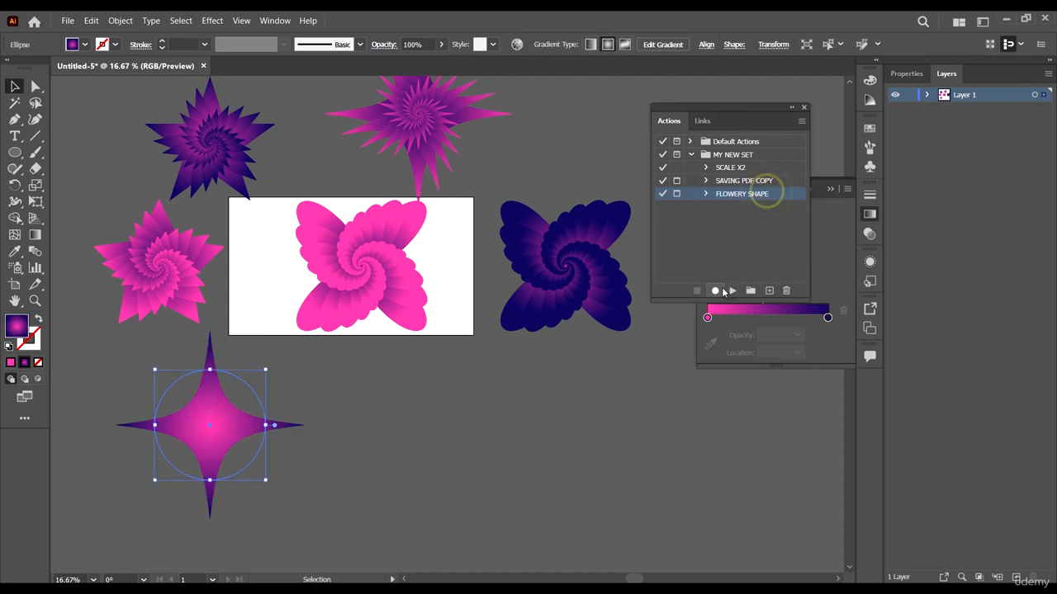
left_click(736, 290)
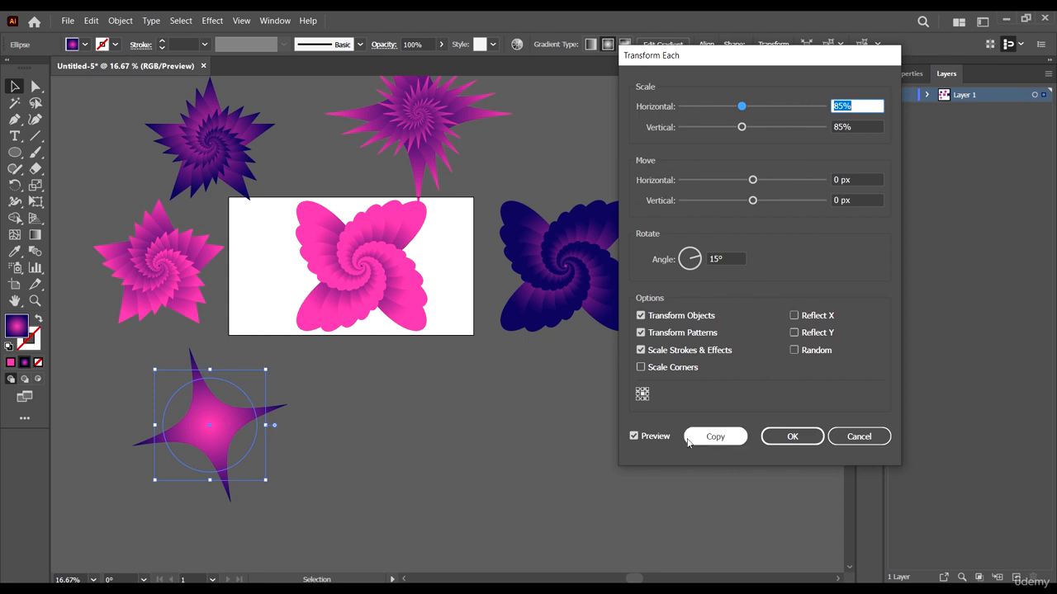
left_click(715, 436)
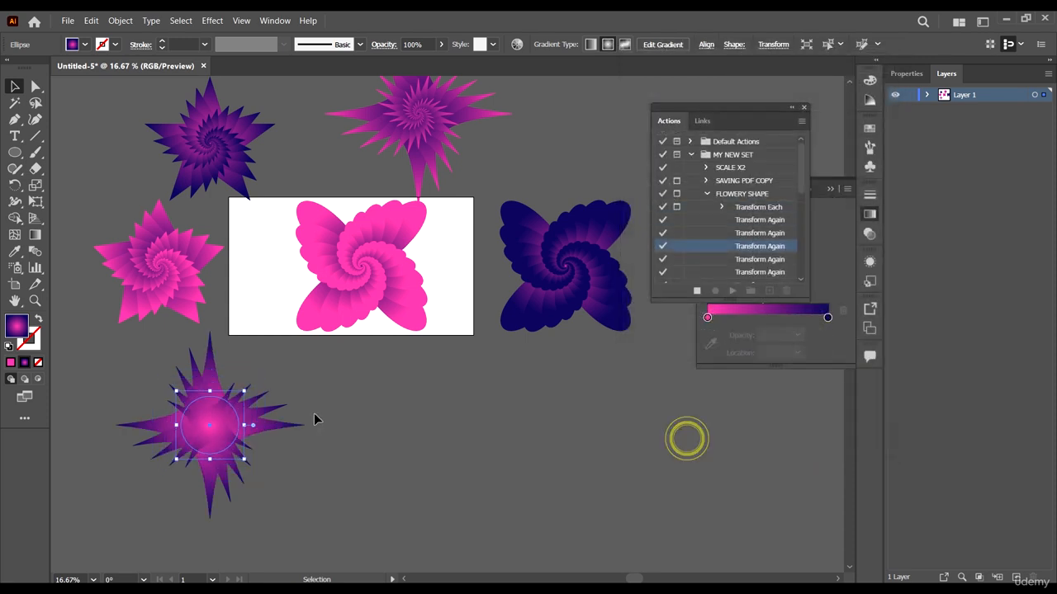
left_click(415, 452)
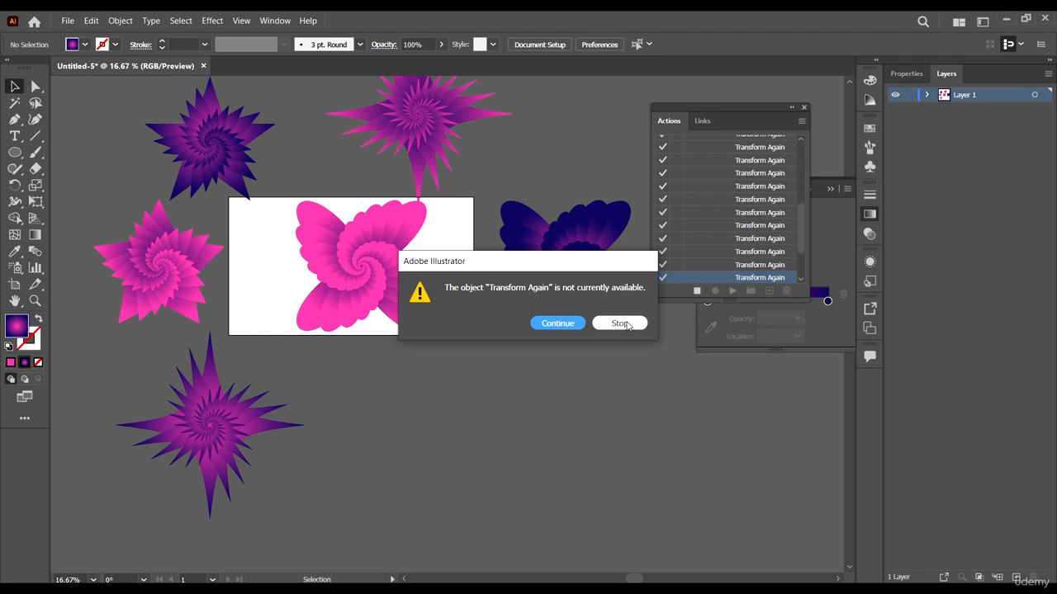
left_click(570, 325)
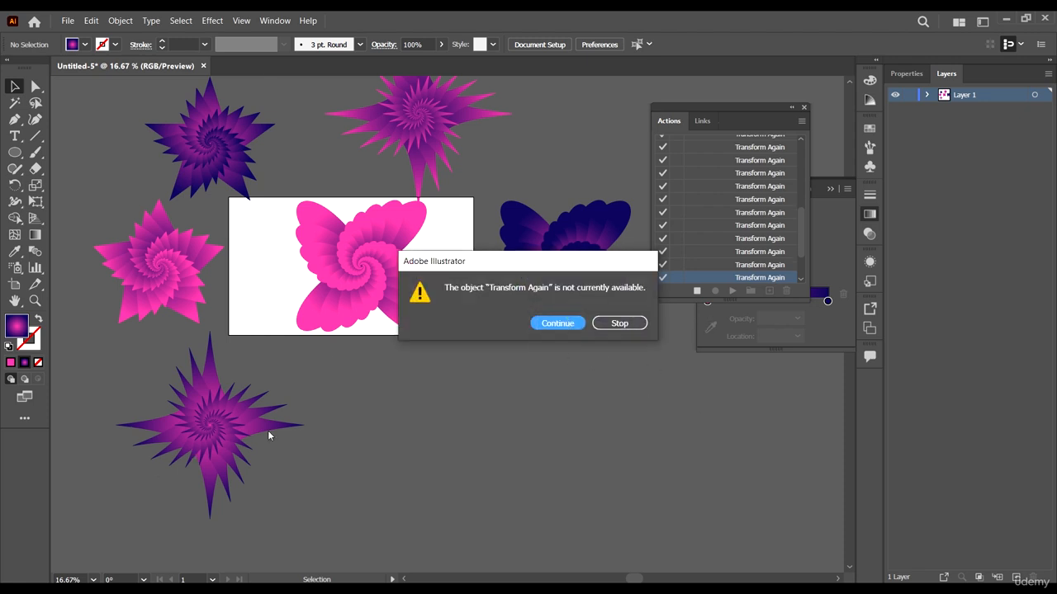
left_click(559, 323)
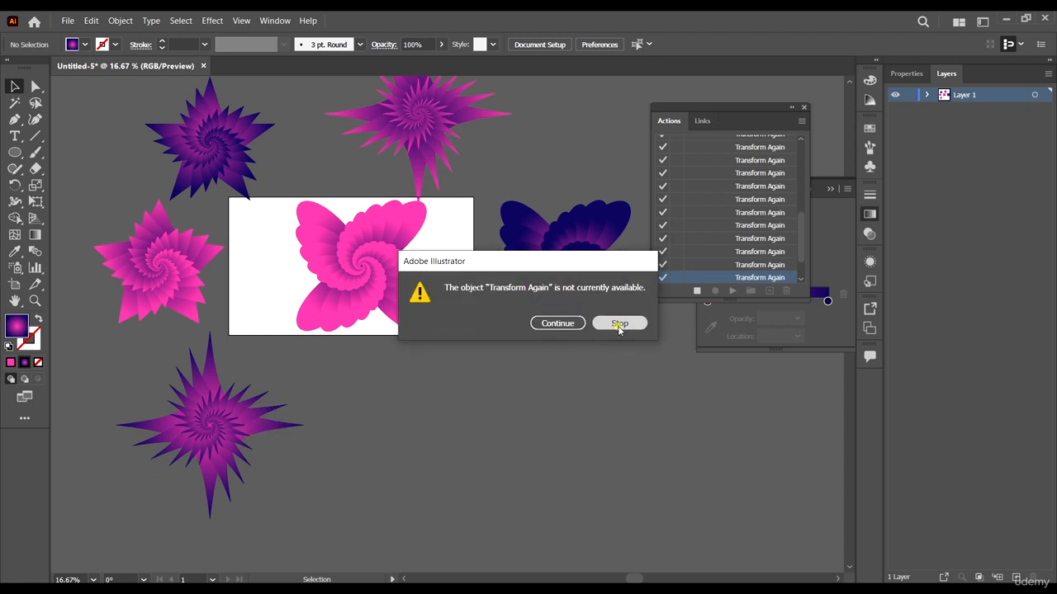
left_click(619, 323)
Step: Duplicate the plain navy-tipped star to the right of its flower, below the artboard, and collapse and select the FLOWERY SHAPE action
left_click(293, 415)
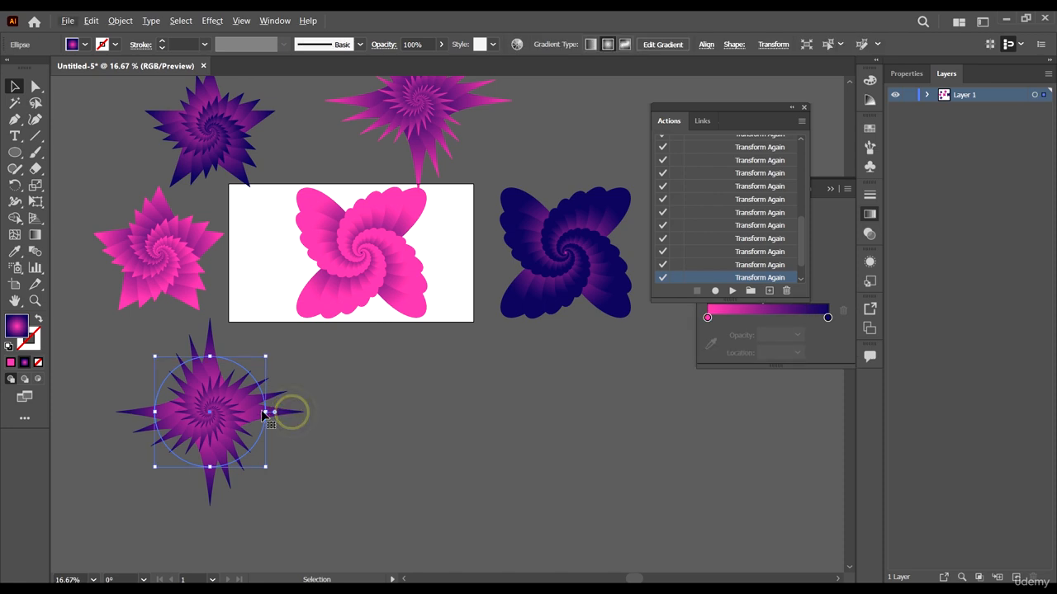
left_click_drag(297, 417, 575, 400)
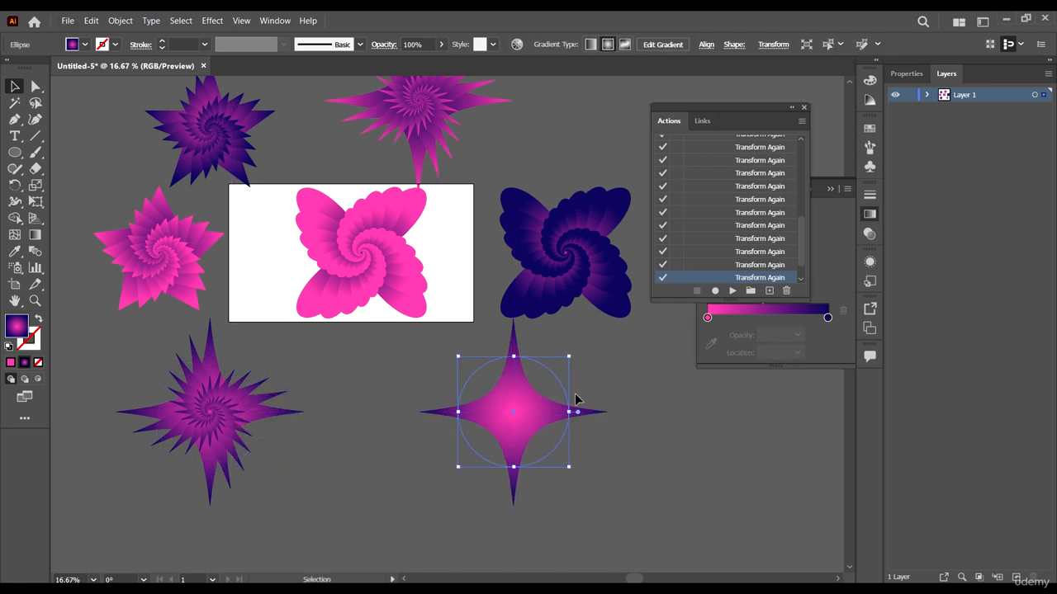
scroll(797, 234, "up", 5)
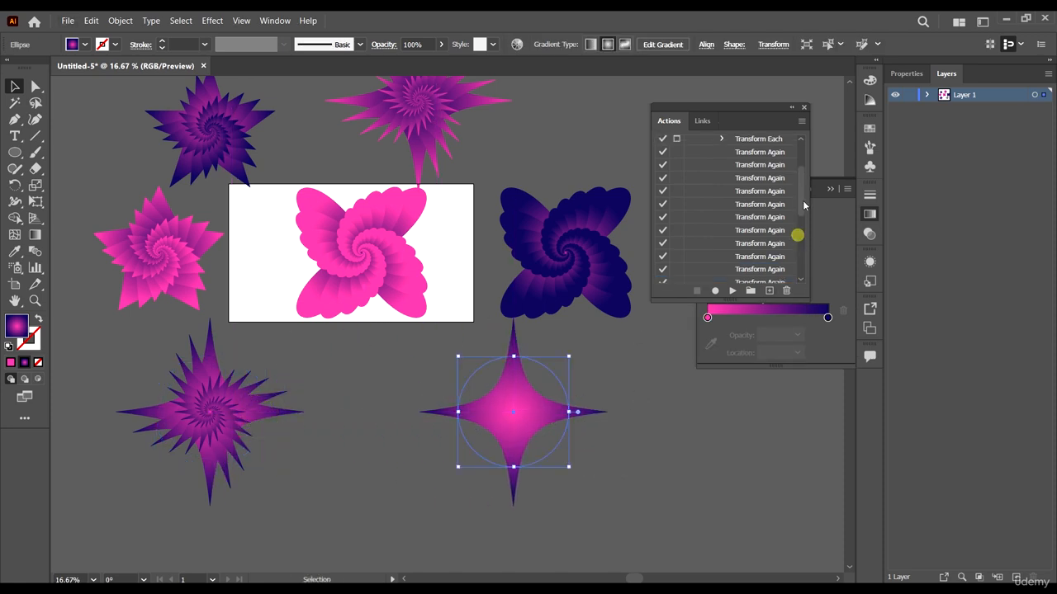
left_click(701, 193)
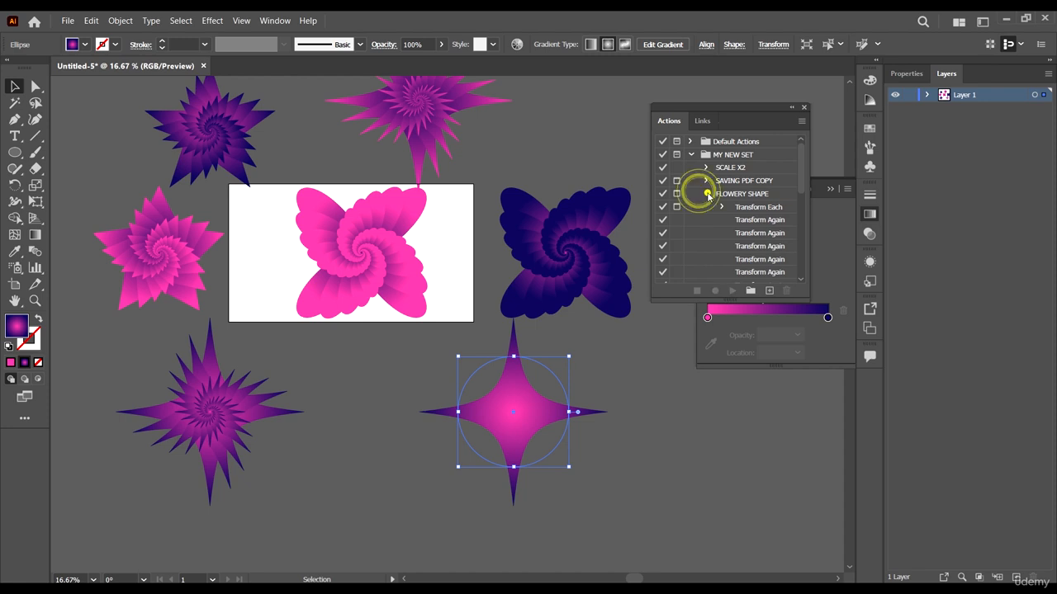
left_click(728, 195)
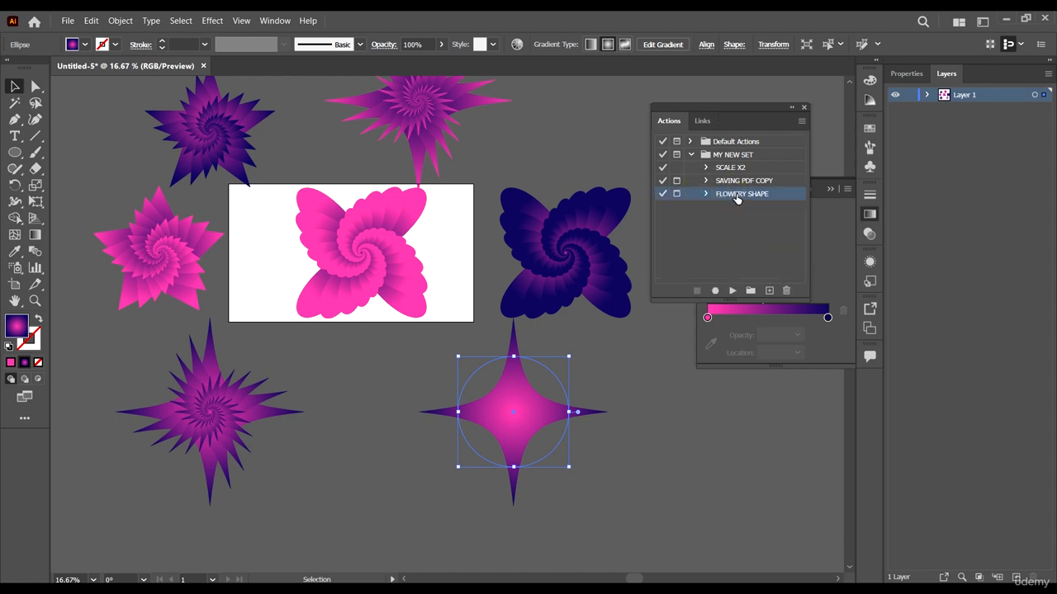
Step: Detach the Actions panel from its docked group and float it above the navy petal flower
double_click(726, 113)
left_click(871, 80)
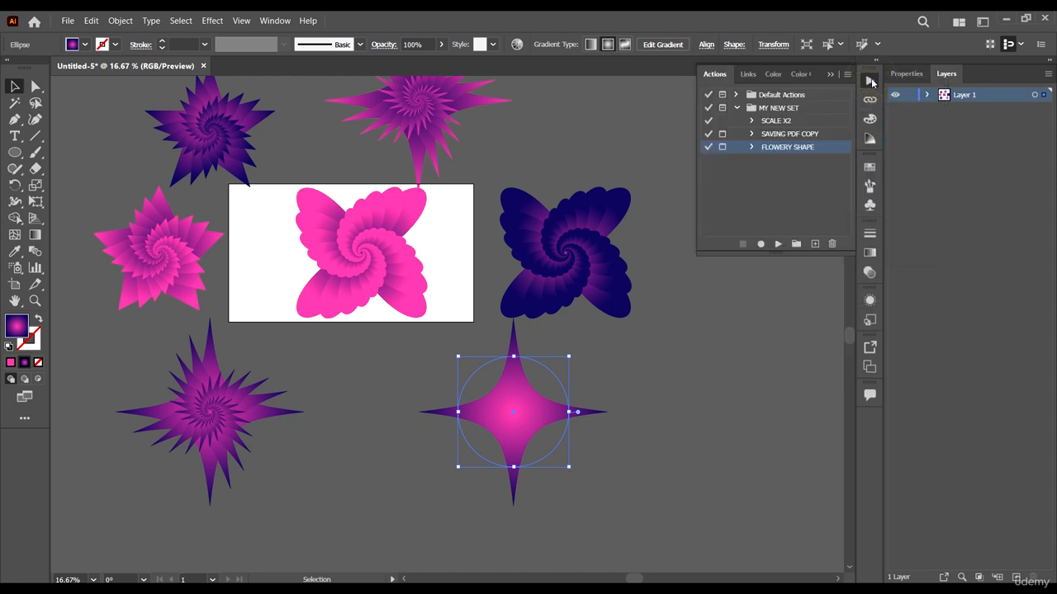
left_click(868, 136)
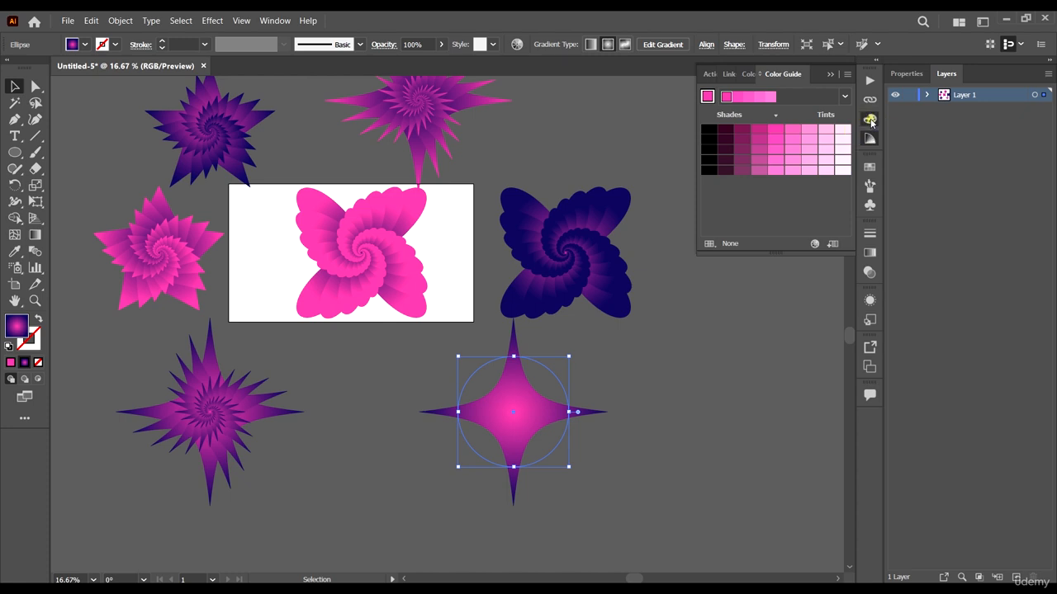
left_click(869, 118)
left_click(871, 80)
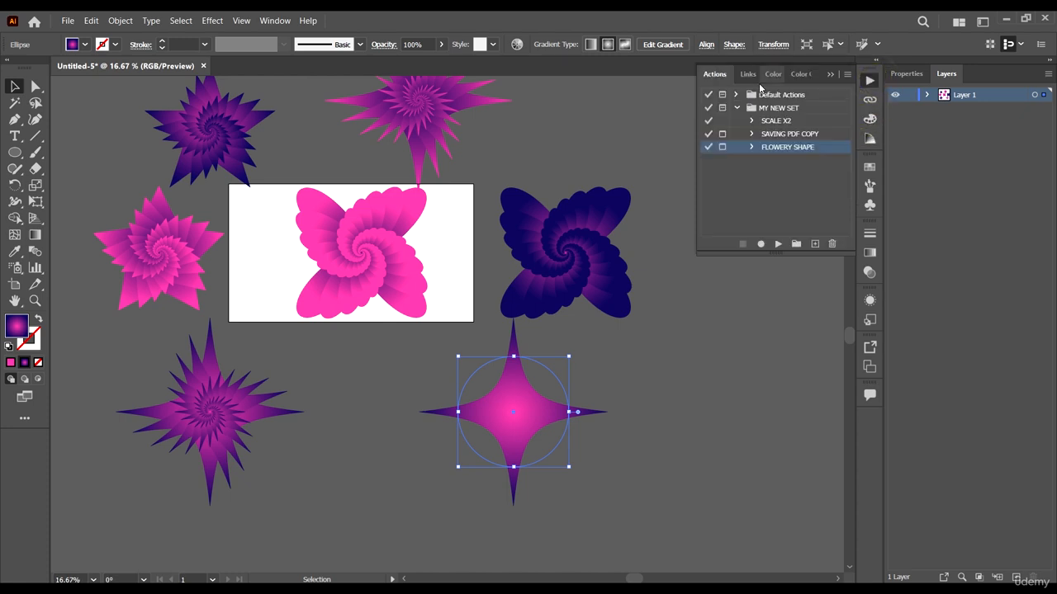
left_click_drag(726, 74, 681, 309)
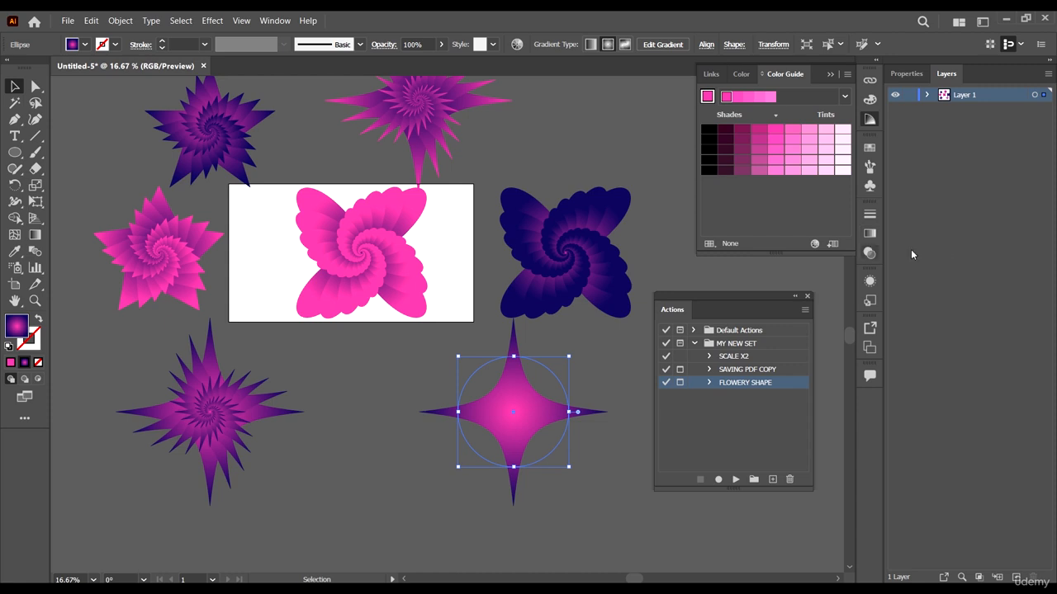
left_click_drag(728, 299, 589, 103)
Step: Move the duplicated star closer to the artboard and reverse its gradient to a navy centre with pink tips
scroll(417, 344, "right", 3)
scroll(430, 335, "up", 3)
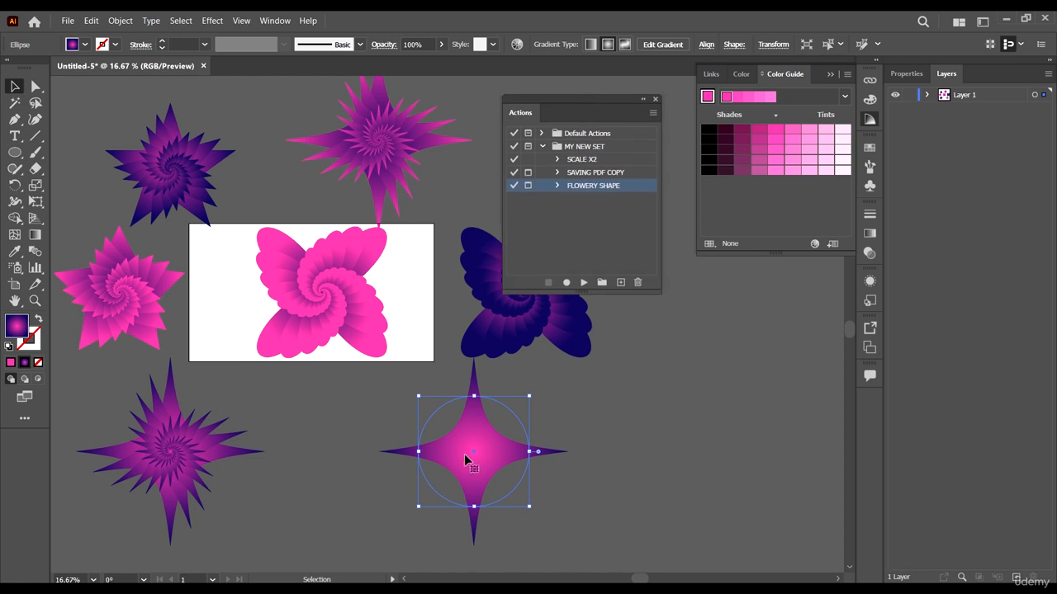
left_click_drag(465, 459, 409, 437)
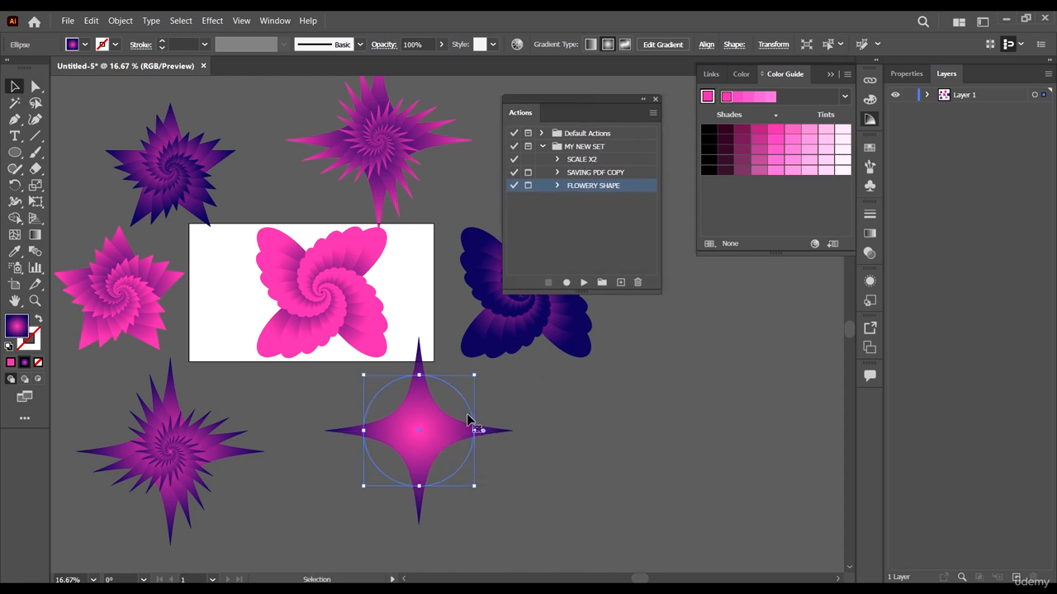
left_click(870, 236)
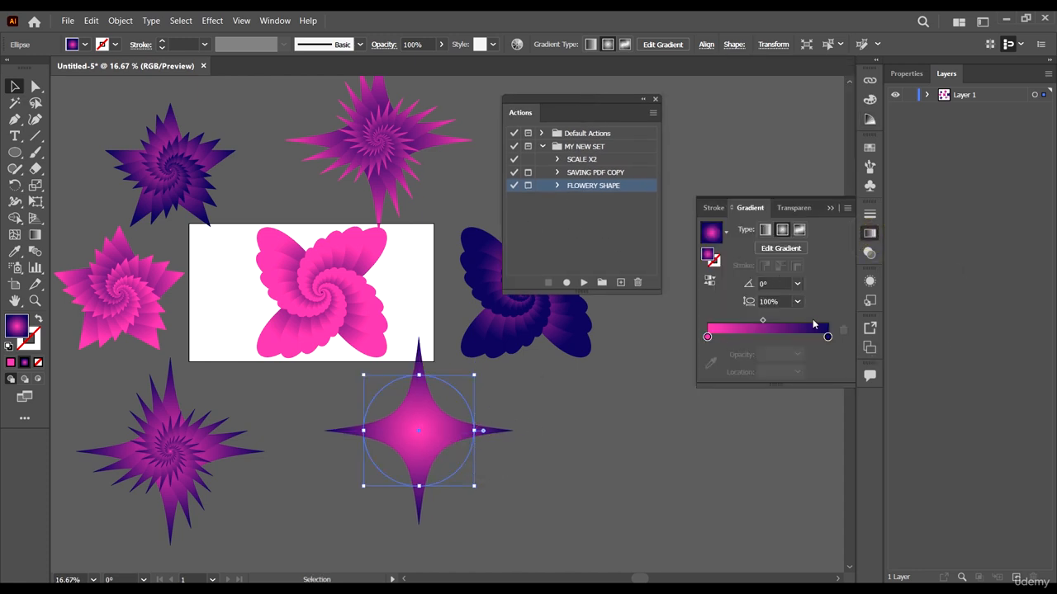
left_click(709, 281)
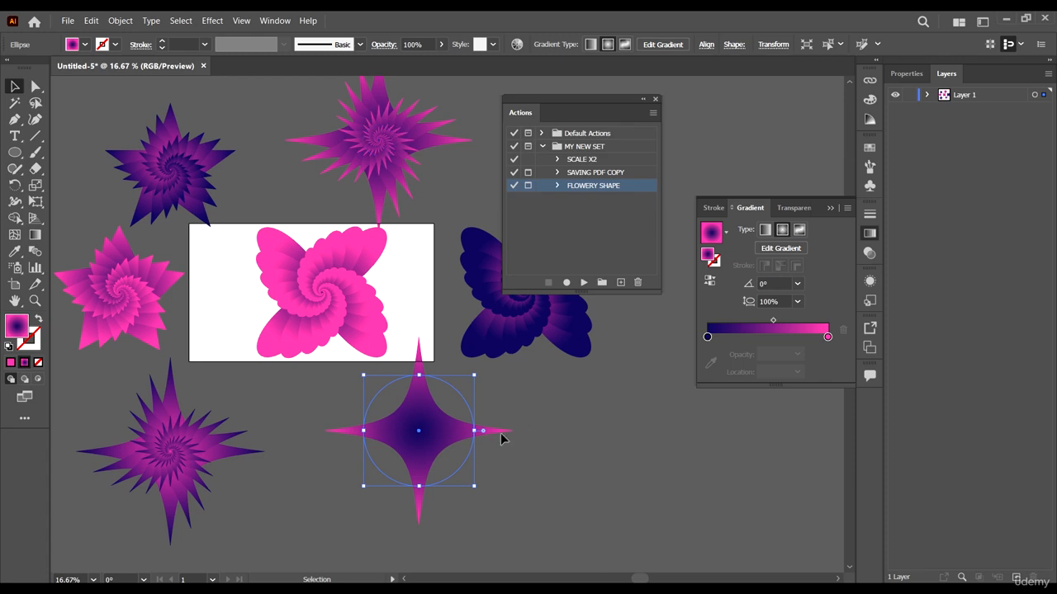
left_click_drag(430, 446, 445, 442)
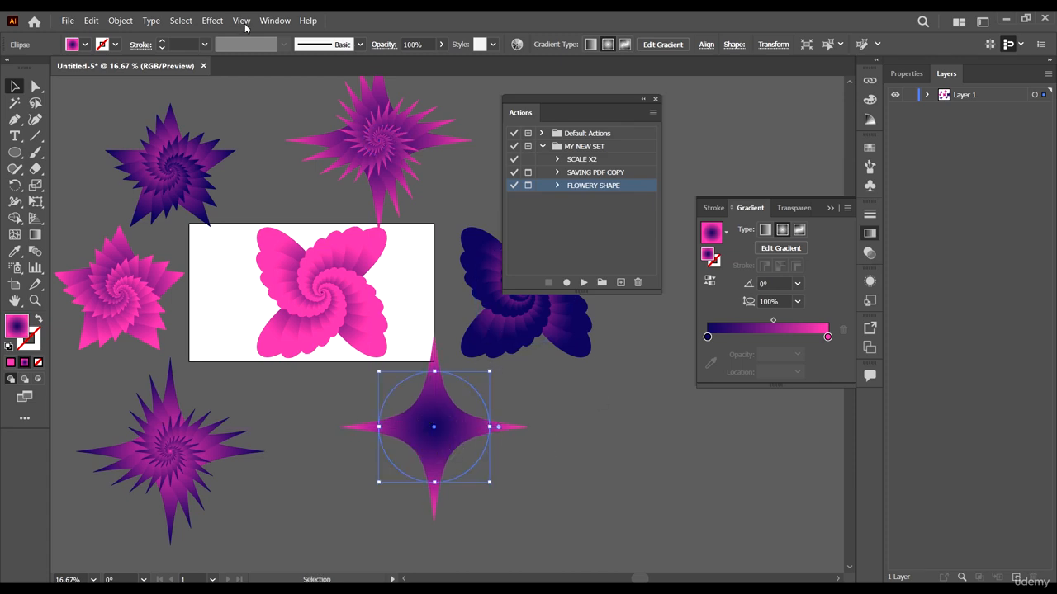
Step: Apply a Twist effect to the pink-tipped star, raising the angle past 160° so its arms curl clockwise
left_click(220, 21)
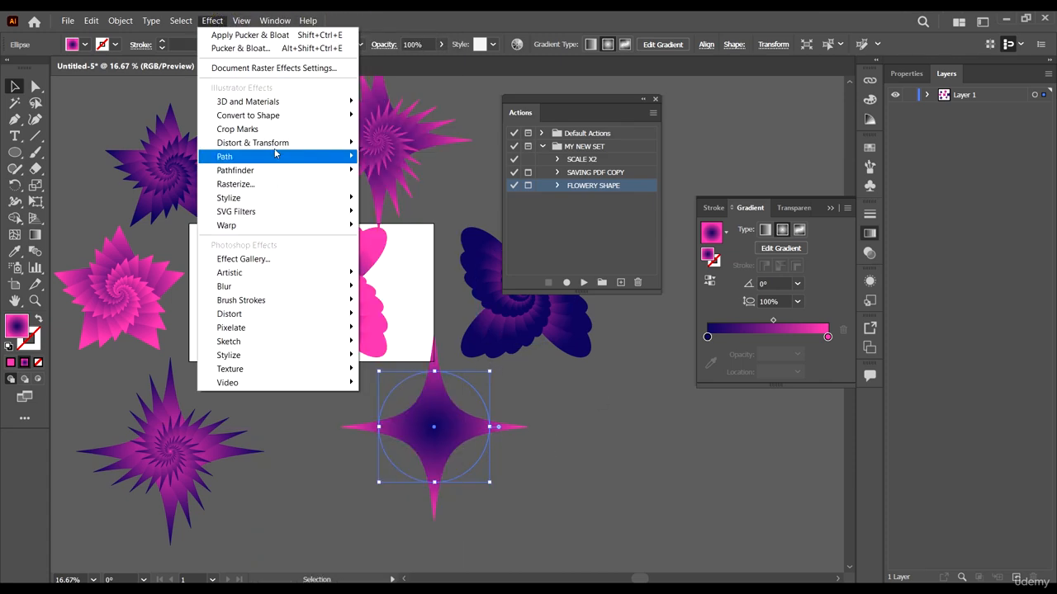
mouse_move(276, 140)
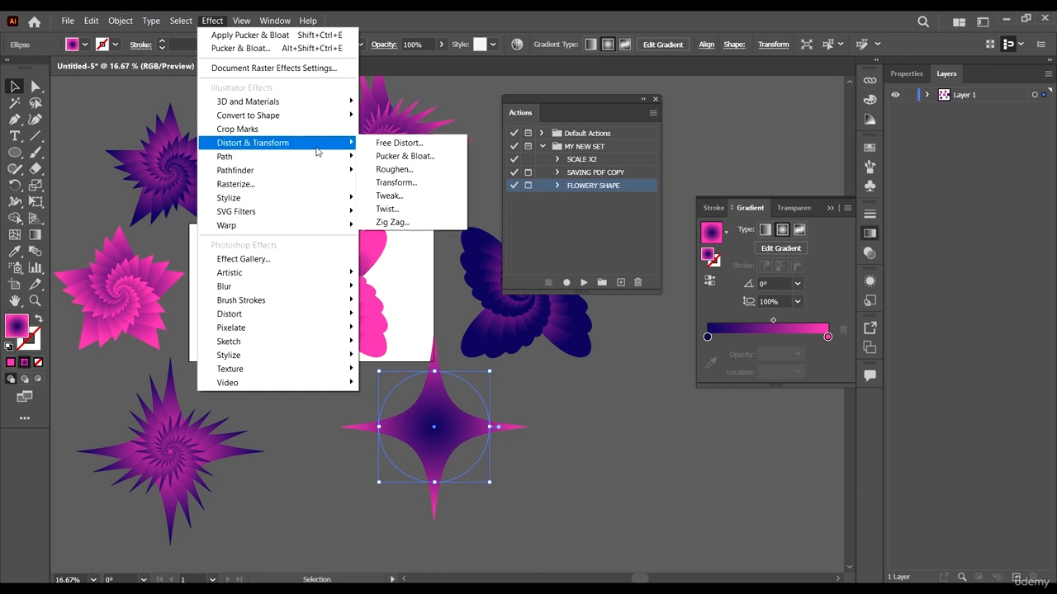
left_click(424, 208)
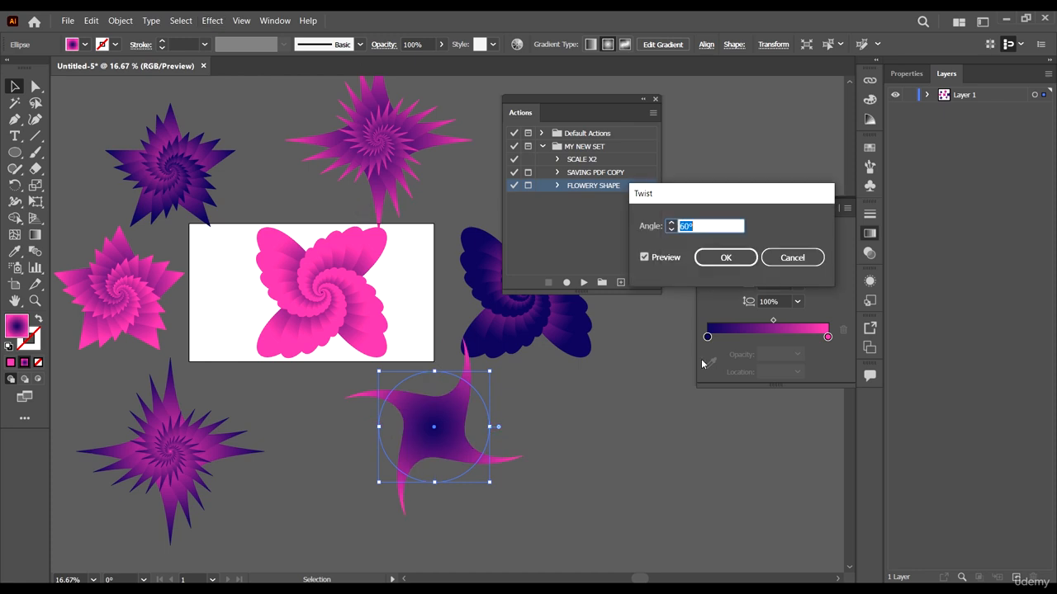
left_click(673, 223)
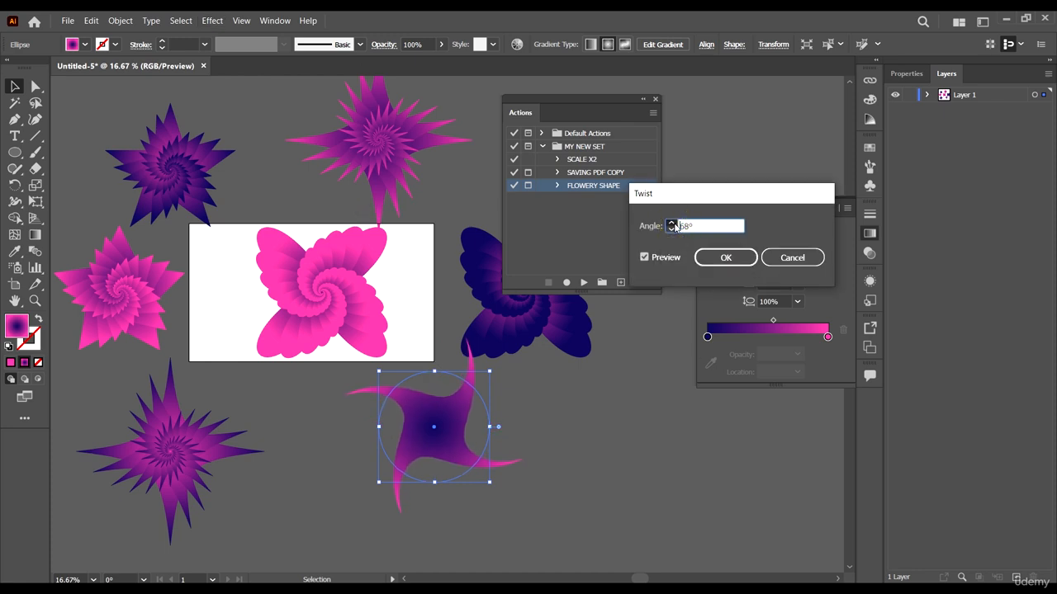
left_click(675, 223)
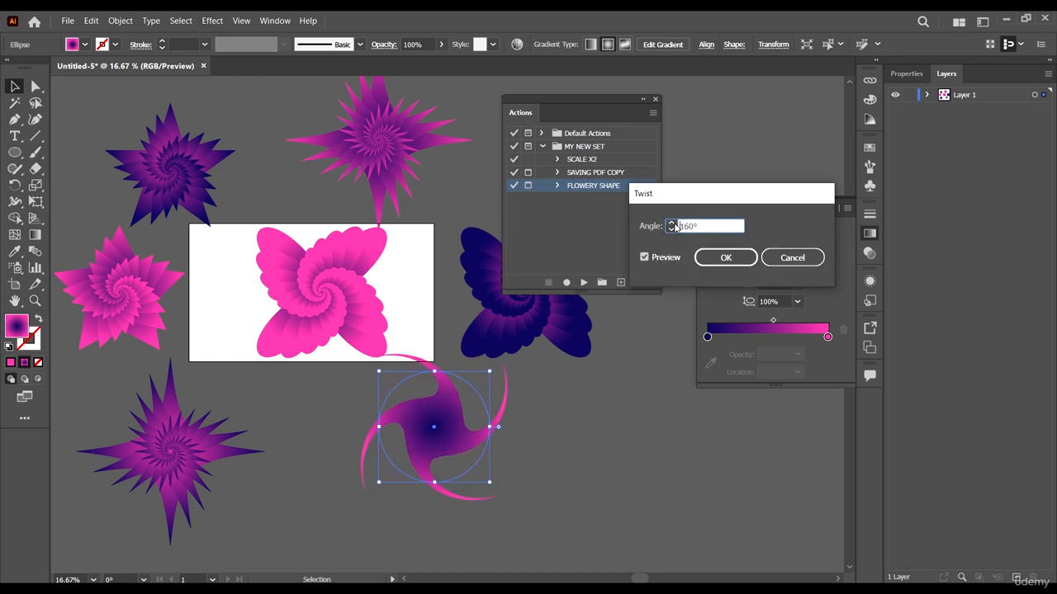
left_click(675, 223)
left_click(719, 262)
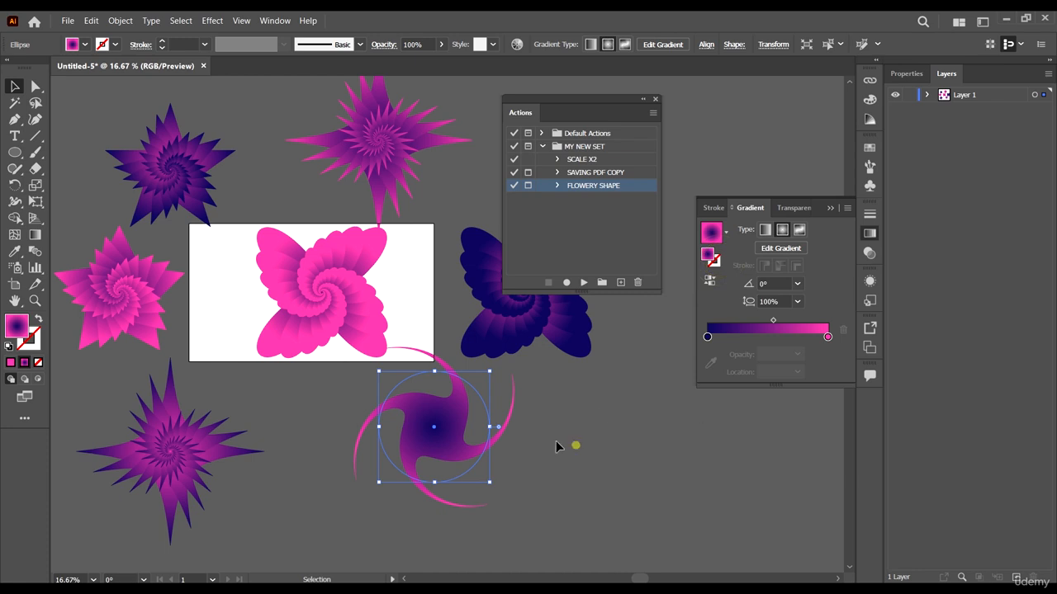
Step: Shift the twisted star slightly down and right, play FLOWERY SHAPE on it with the Transform Each copy, and deselect the result
left_click_drag(415, 389, 444, 427)
left_click(603, 187)
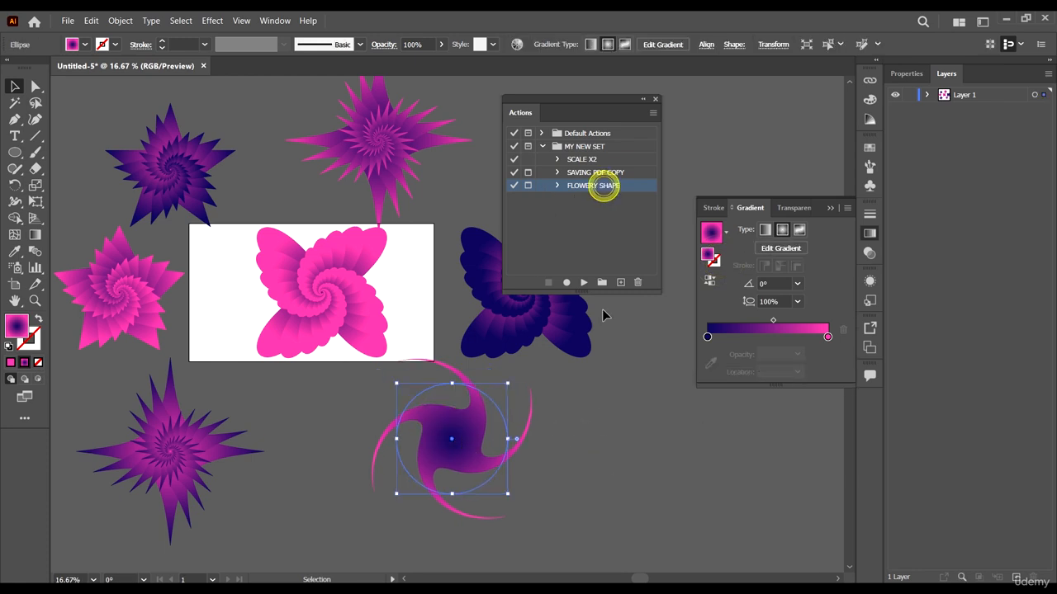
left_click(584, 282)
left_click(715, 434)
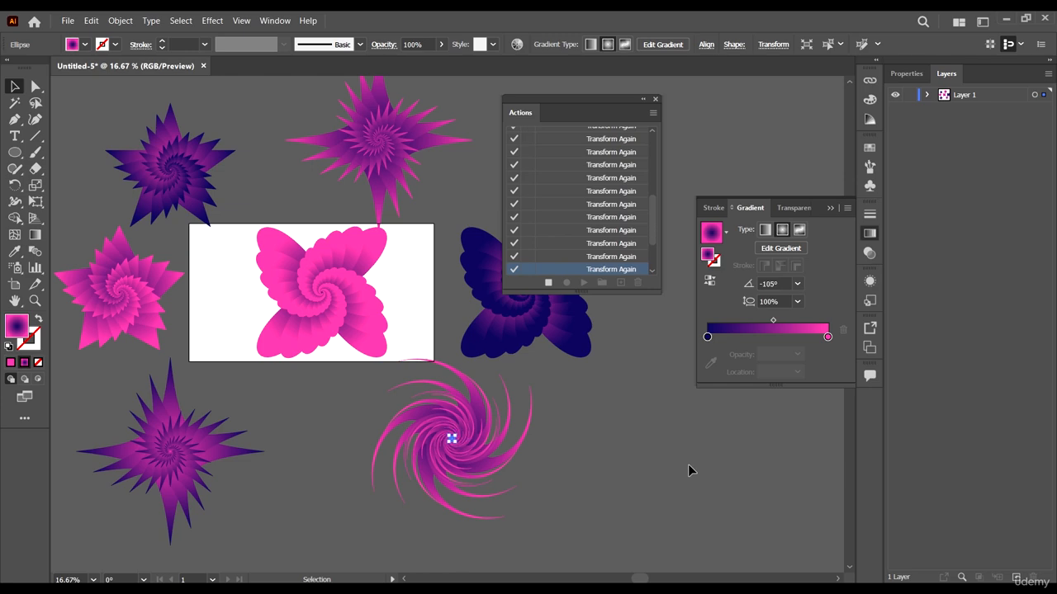
left_click(689, 462)
Step: Examine the swirl flower's centre up close and review all the finished flowers around the artboard
scroll(533, 385, "up", 4)
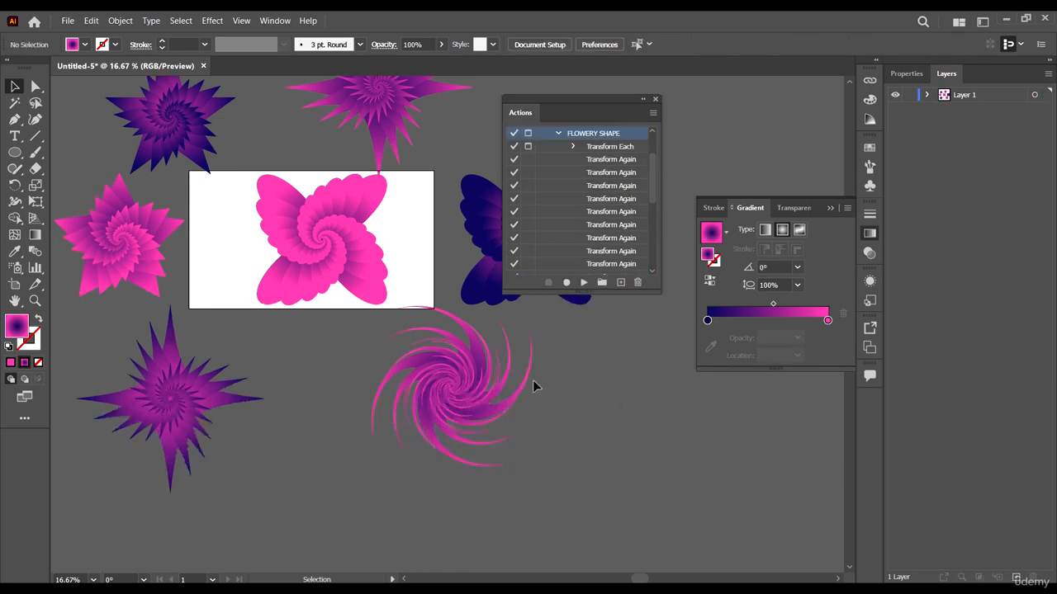
scroll(472, 365, "down", 4)
scroll(394, 347, "up", 6)
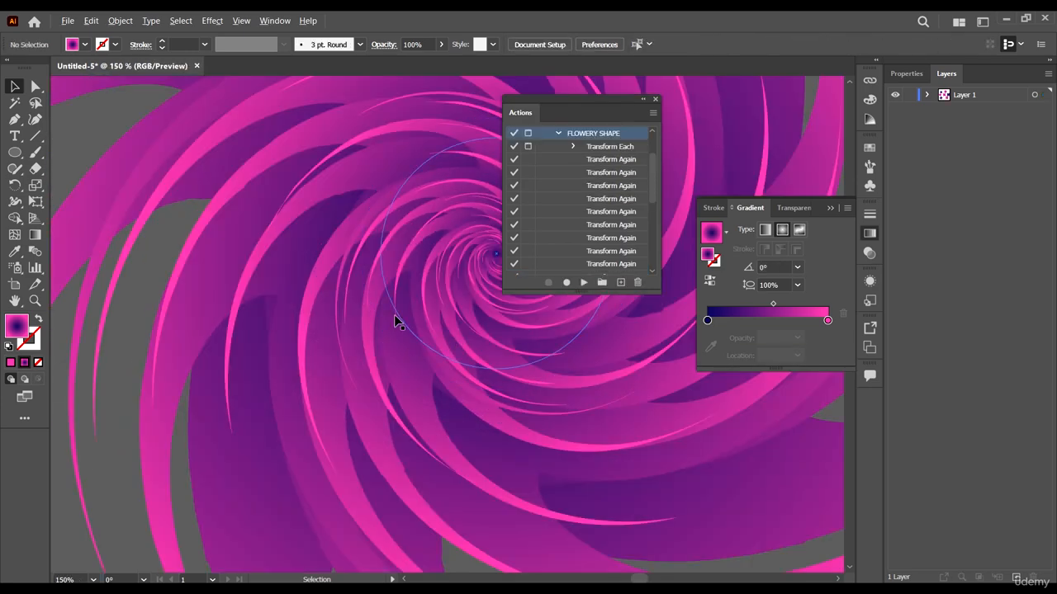
scroll(394, 315, "down", 6)
scroll(491, 328, "down", 2)
scroll(454, 207, "up", 2)
scroll(229, 271, "up", 2)
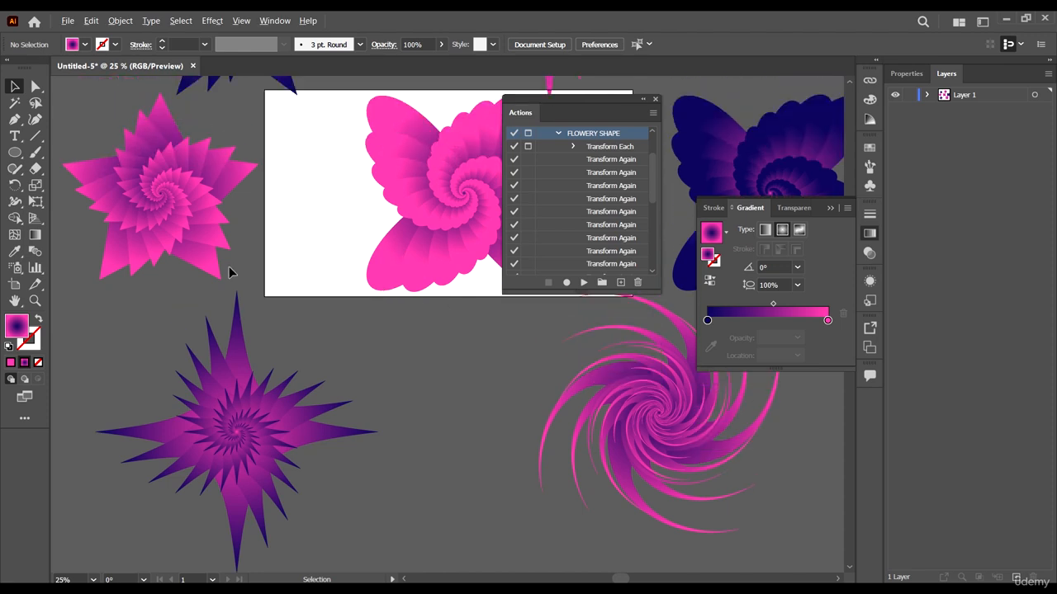
scroll(257, 221, "down", 3)
scroll(213, 241, "up", 1)
scroll(327, 237, "up", 2)
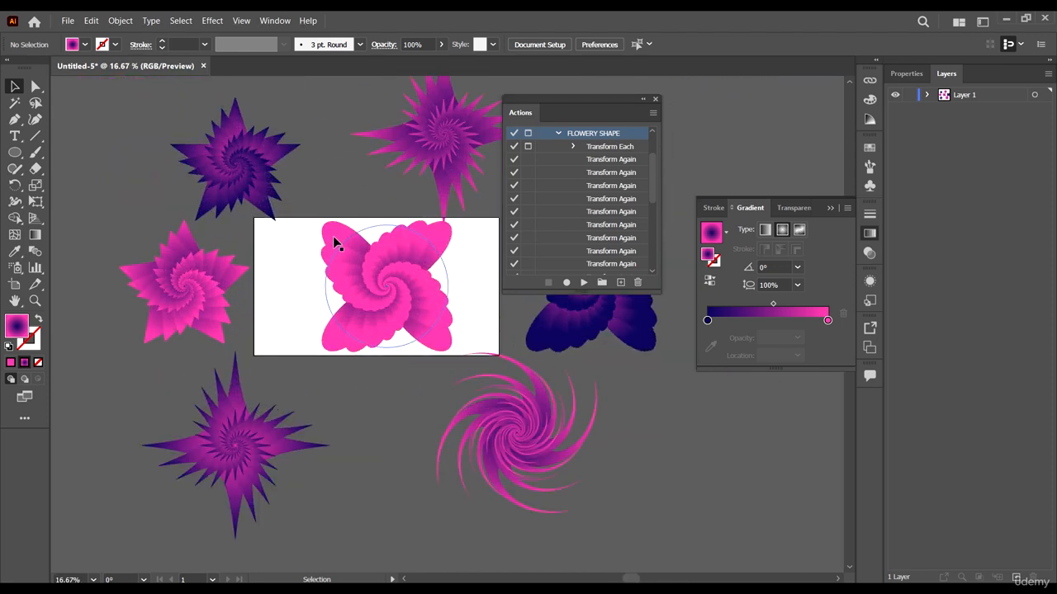
scroll(358, 245, "up", 1)
scroll(358, 246, "down", 1)
scroll(382, 261, "down", 1)
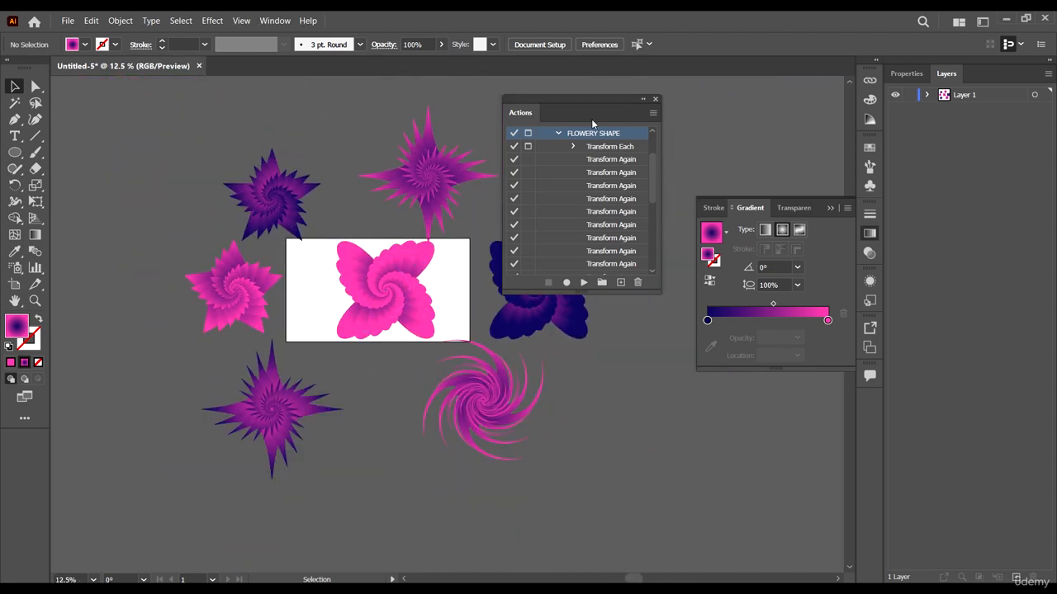
Step: Move the Actions panel away from the flowers and collapse the FLOWERY SHAPE action
left_click_drag(596, 106, 652, 92)
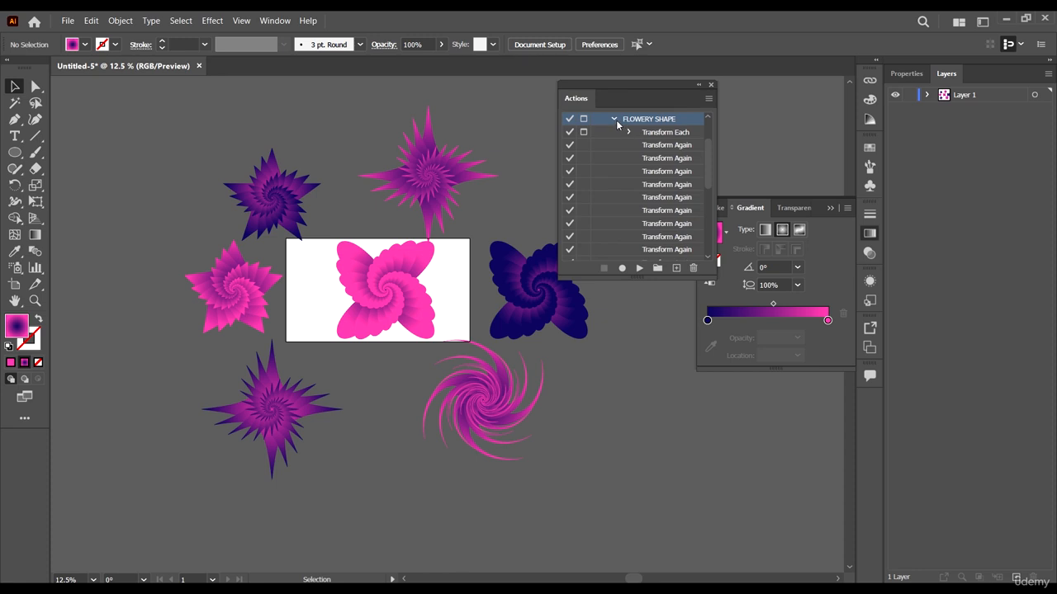
left_click(614, 120)
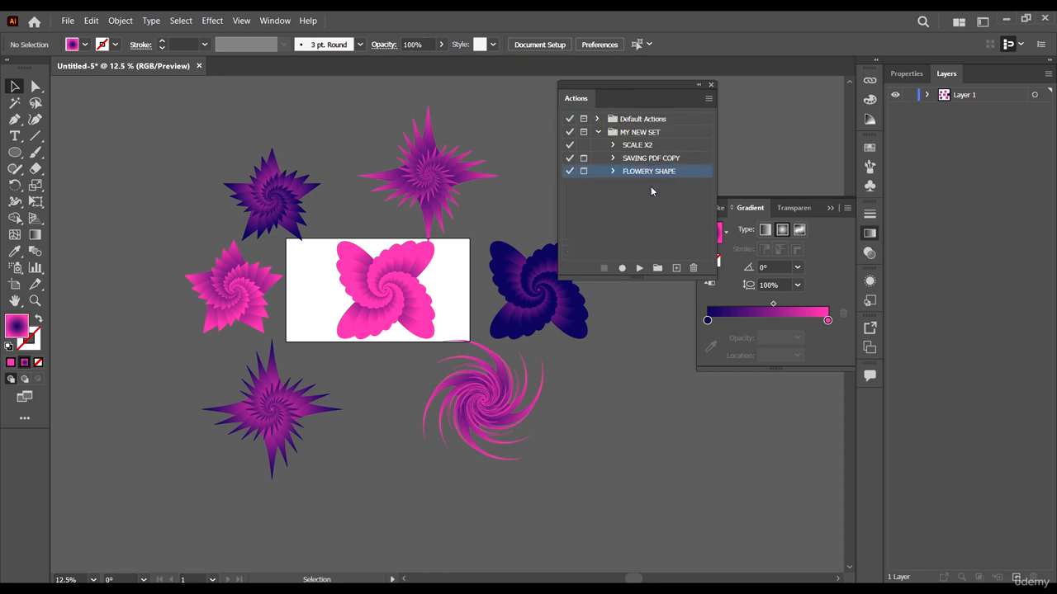
scroll(538, 290, "right", 1)
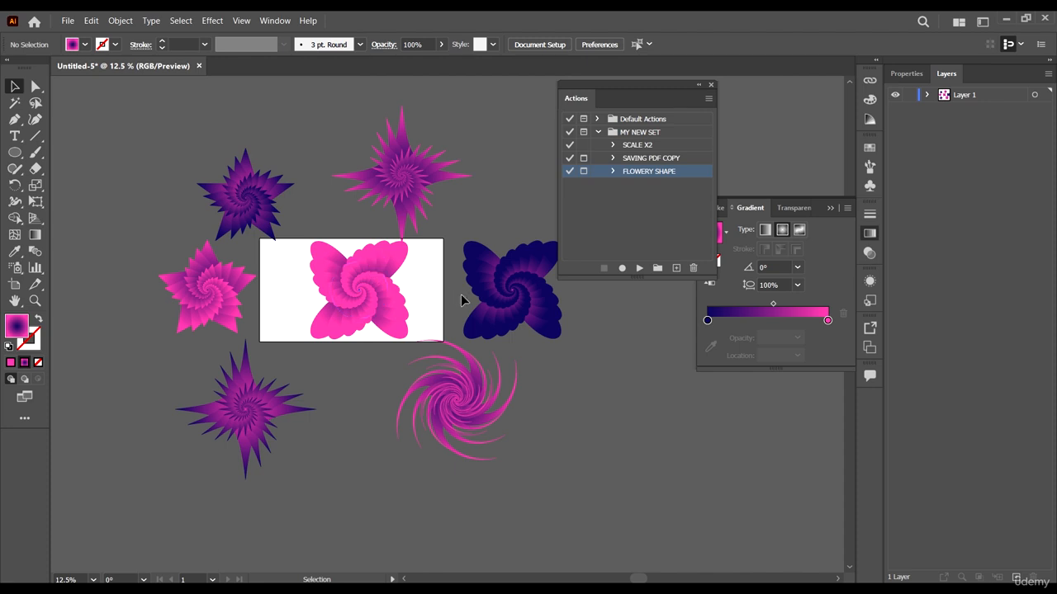
scroll(388, 276, "up", 1)
scroll(419, 295, "right", 1)
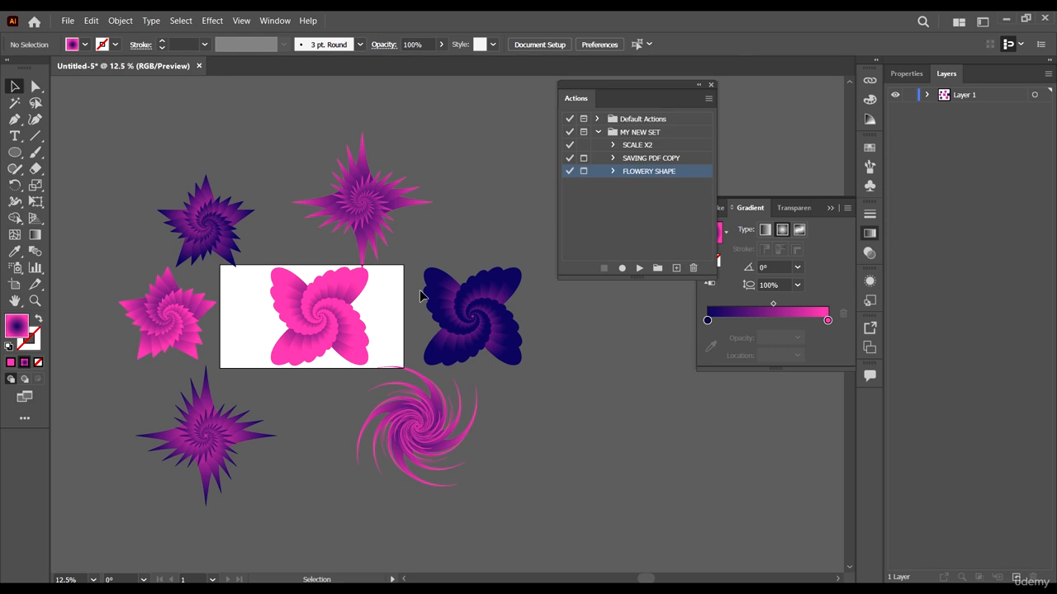